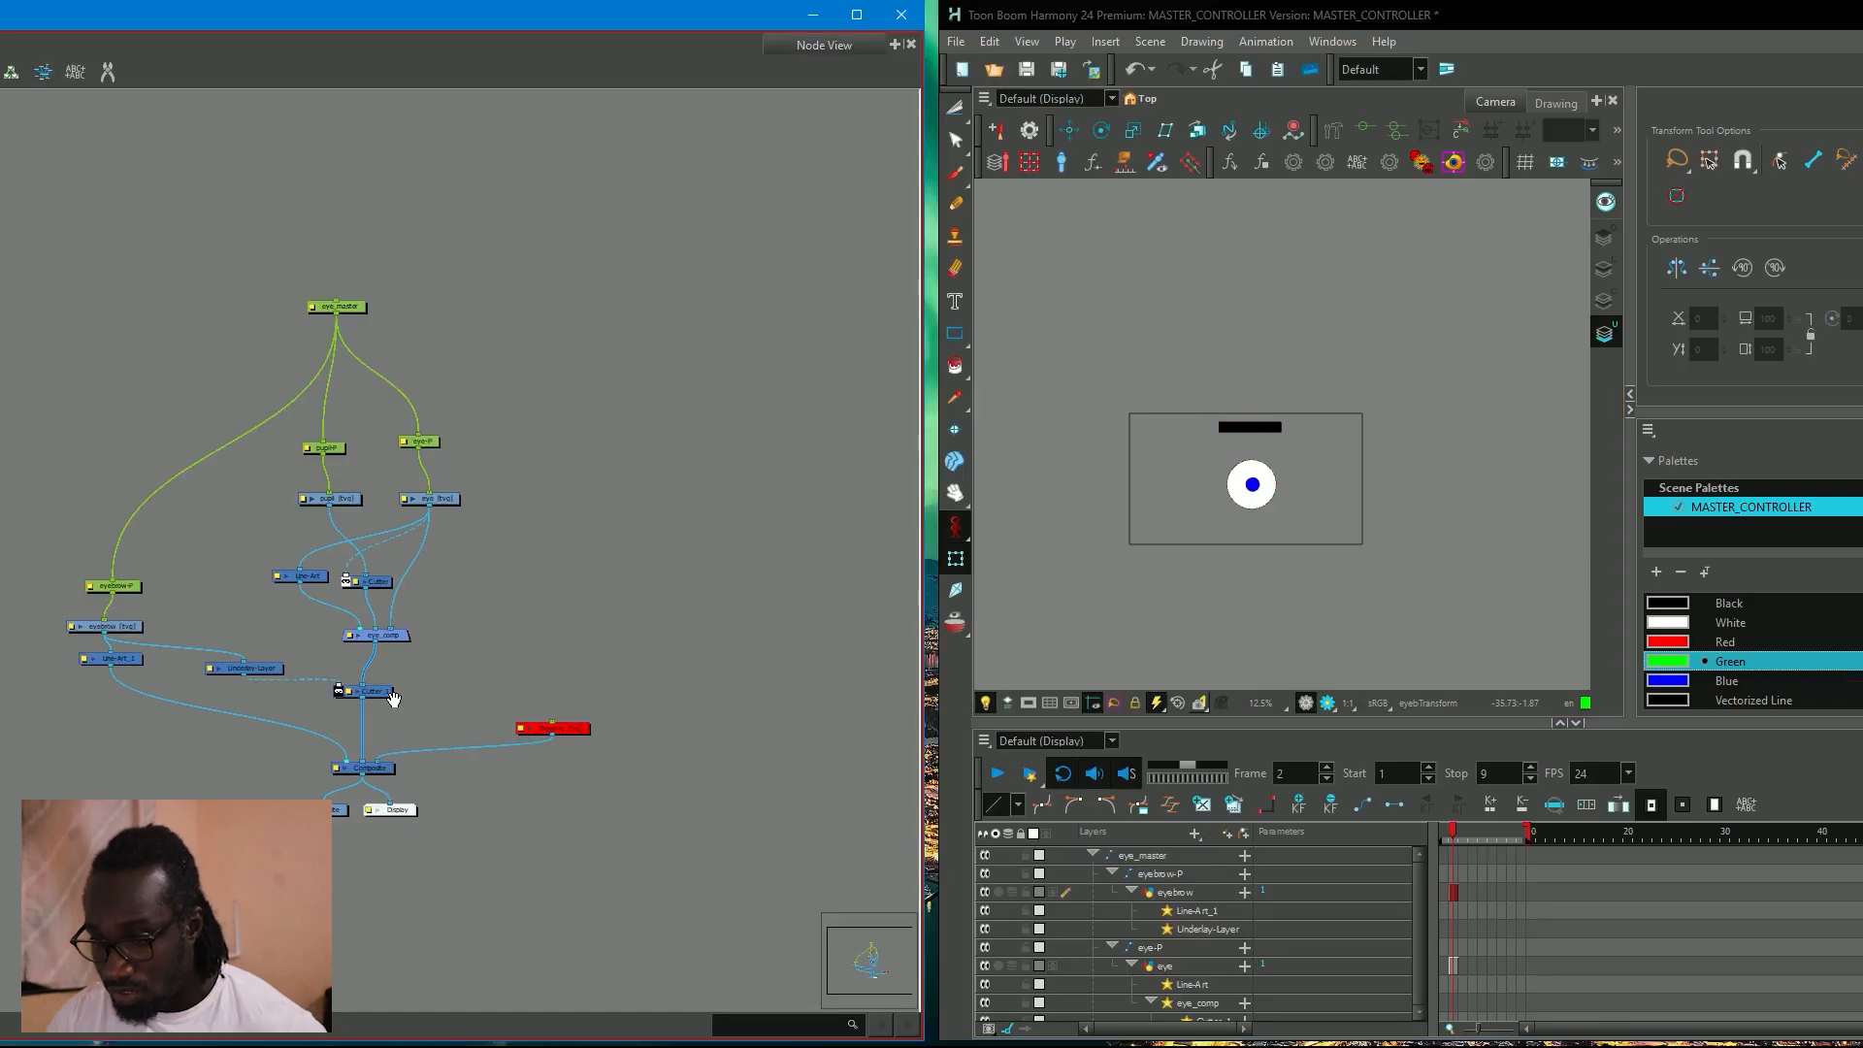
Duplicate the eye_comp node below Cutter_1 and route Line-Art_1 and Cutter_1 through the copy into the lowered Composite.
drag(699, 455, 713, 419)
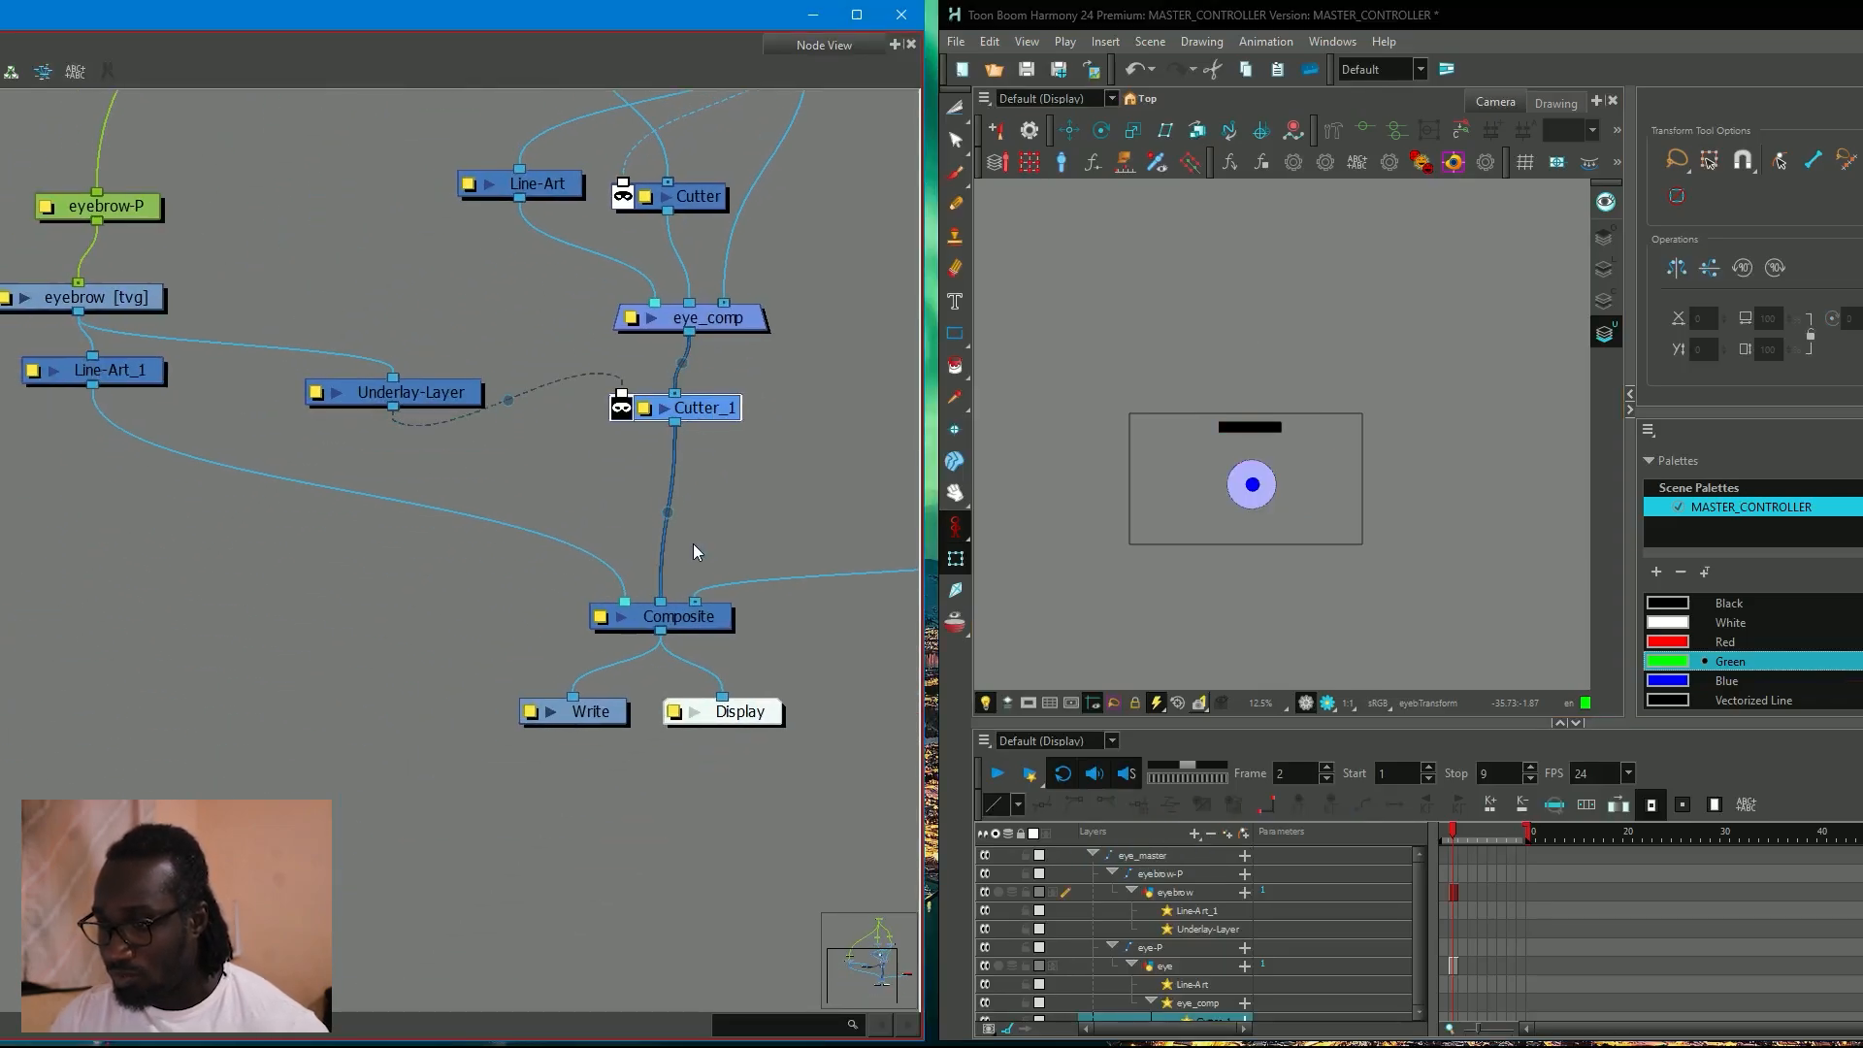
drag(707, 627, 690, 644)
click(705, 508)
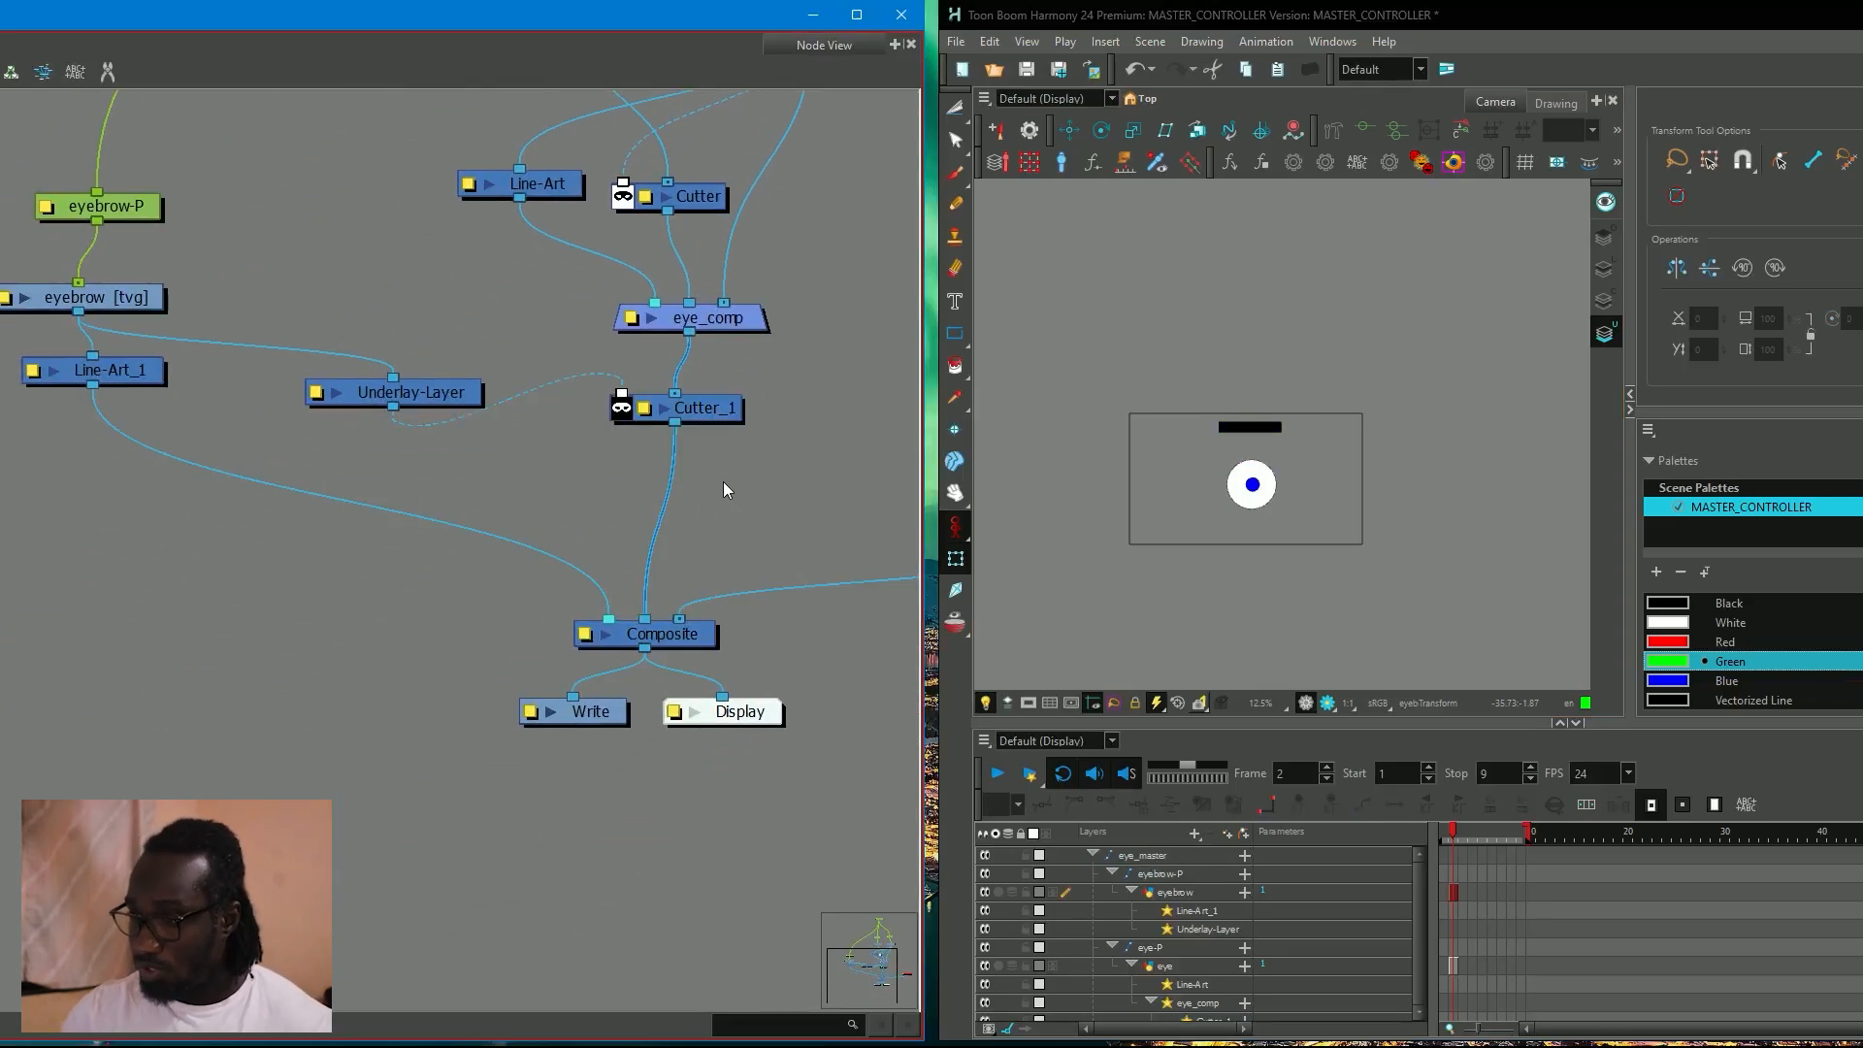
click(729, 330)
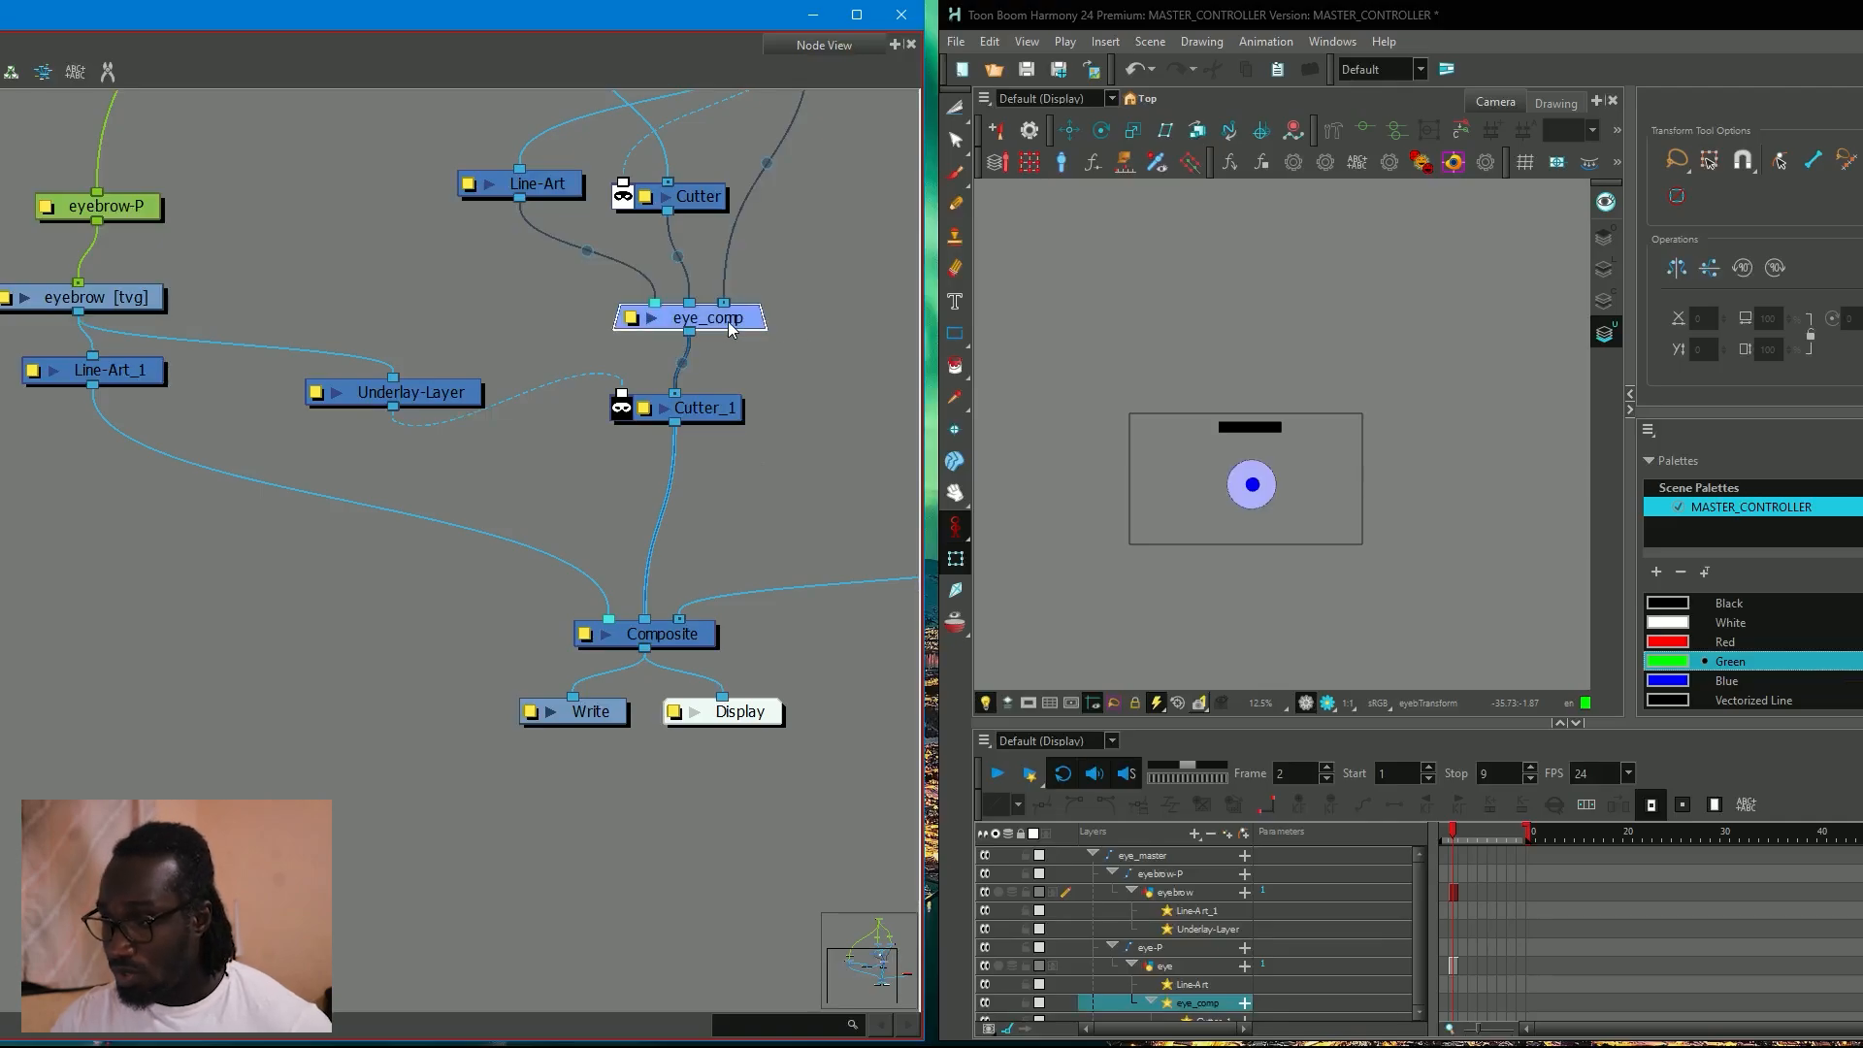
key(ctrl+c)
key(ctrl+v)
drag(863, 349, 645, 535)
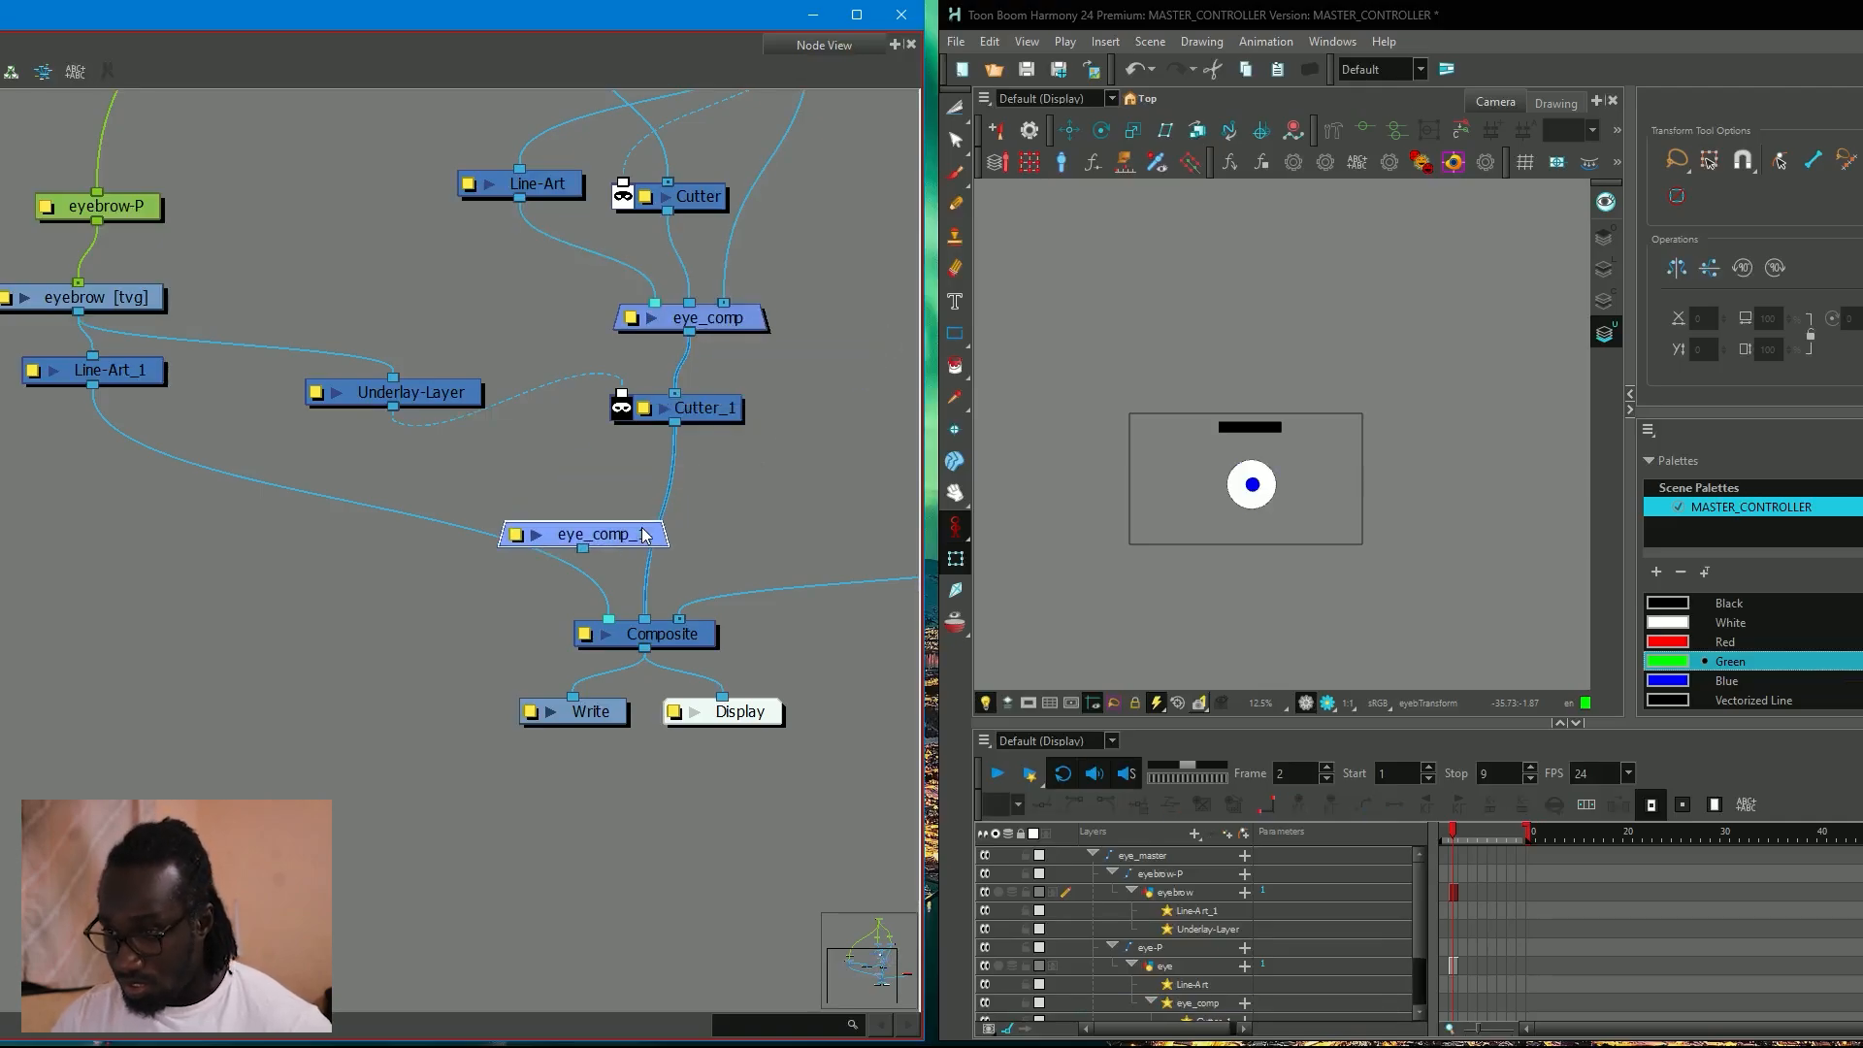
drag(626, 539, 574, 544)
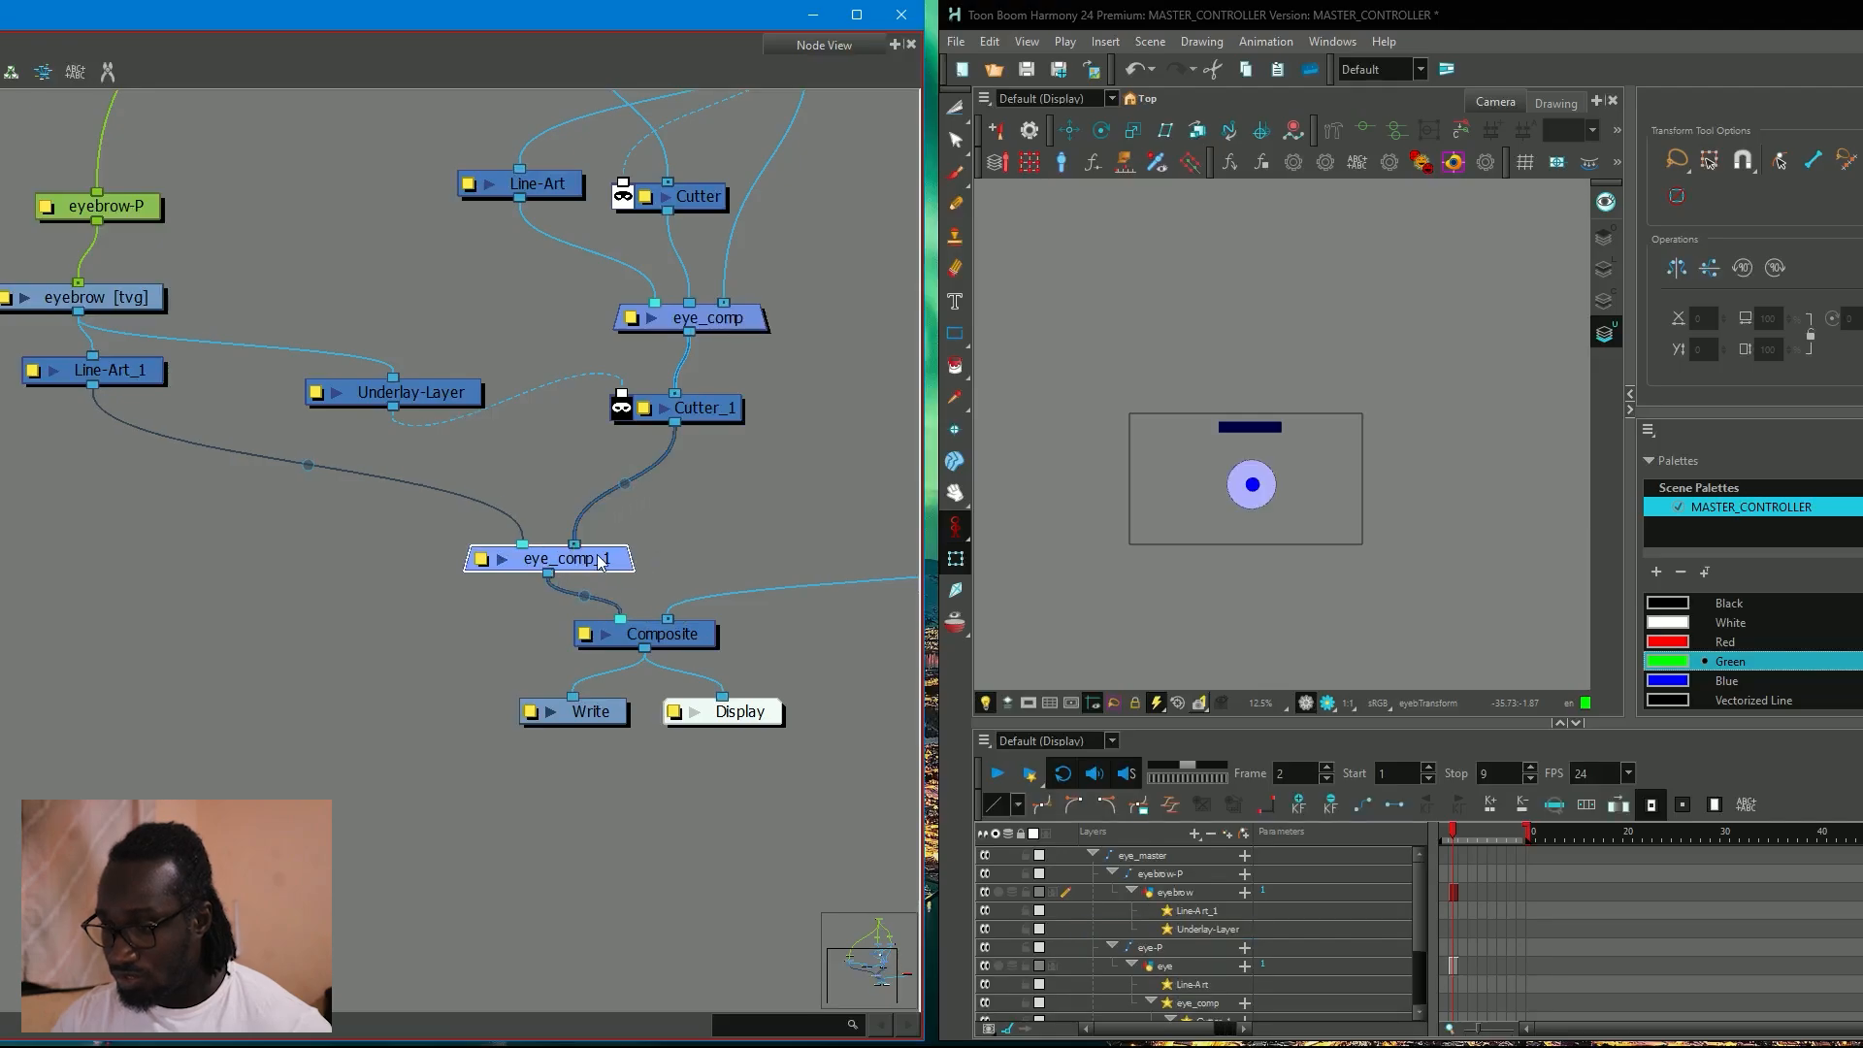
Group all the eyebrow, pupil and eye nodes between eye_master and Composite, and place the group directly under eye_master.
scroll(627, 507, down, 2)
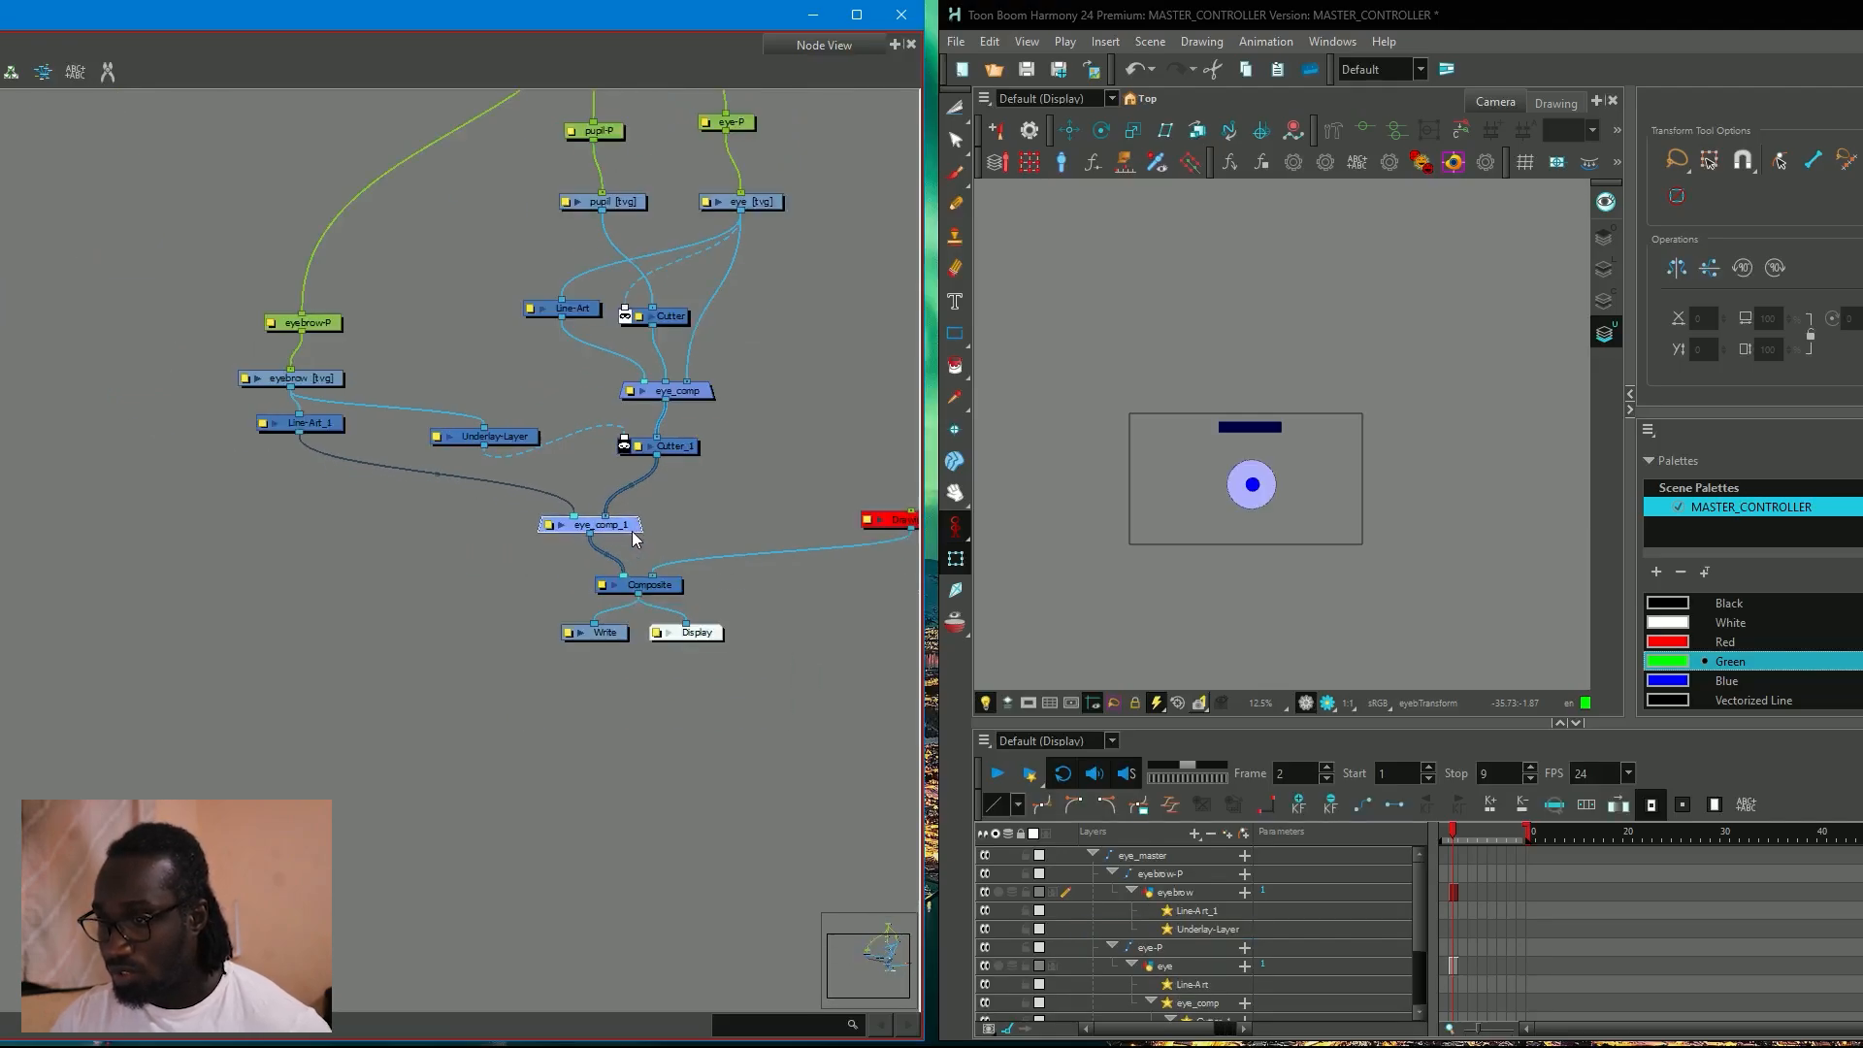
scroll(643, 518, down, 1)
scroll(301, 563, down, 2)
drag(268, 195, 516, 529)
drag(257, 292, 558, 547)
key(ctrl+g)
scroll(464, 462, up, 3)
drag(459, 388, 482, 318)
Duplicate eye_master and its group using Paste Special with Create New Columns and Reuse Existing Elements enabled.
drag(474, 147, 503, 344)
click(411, 295)
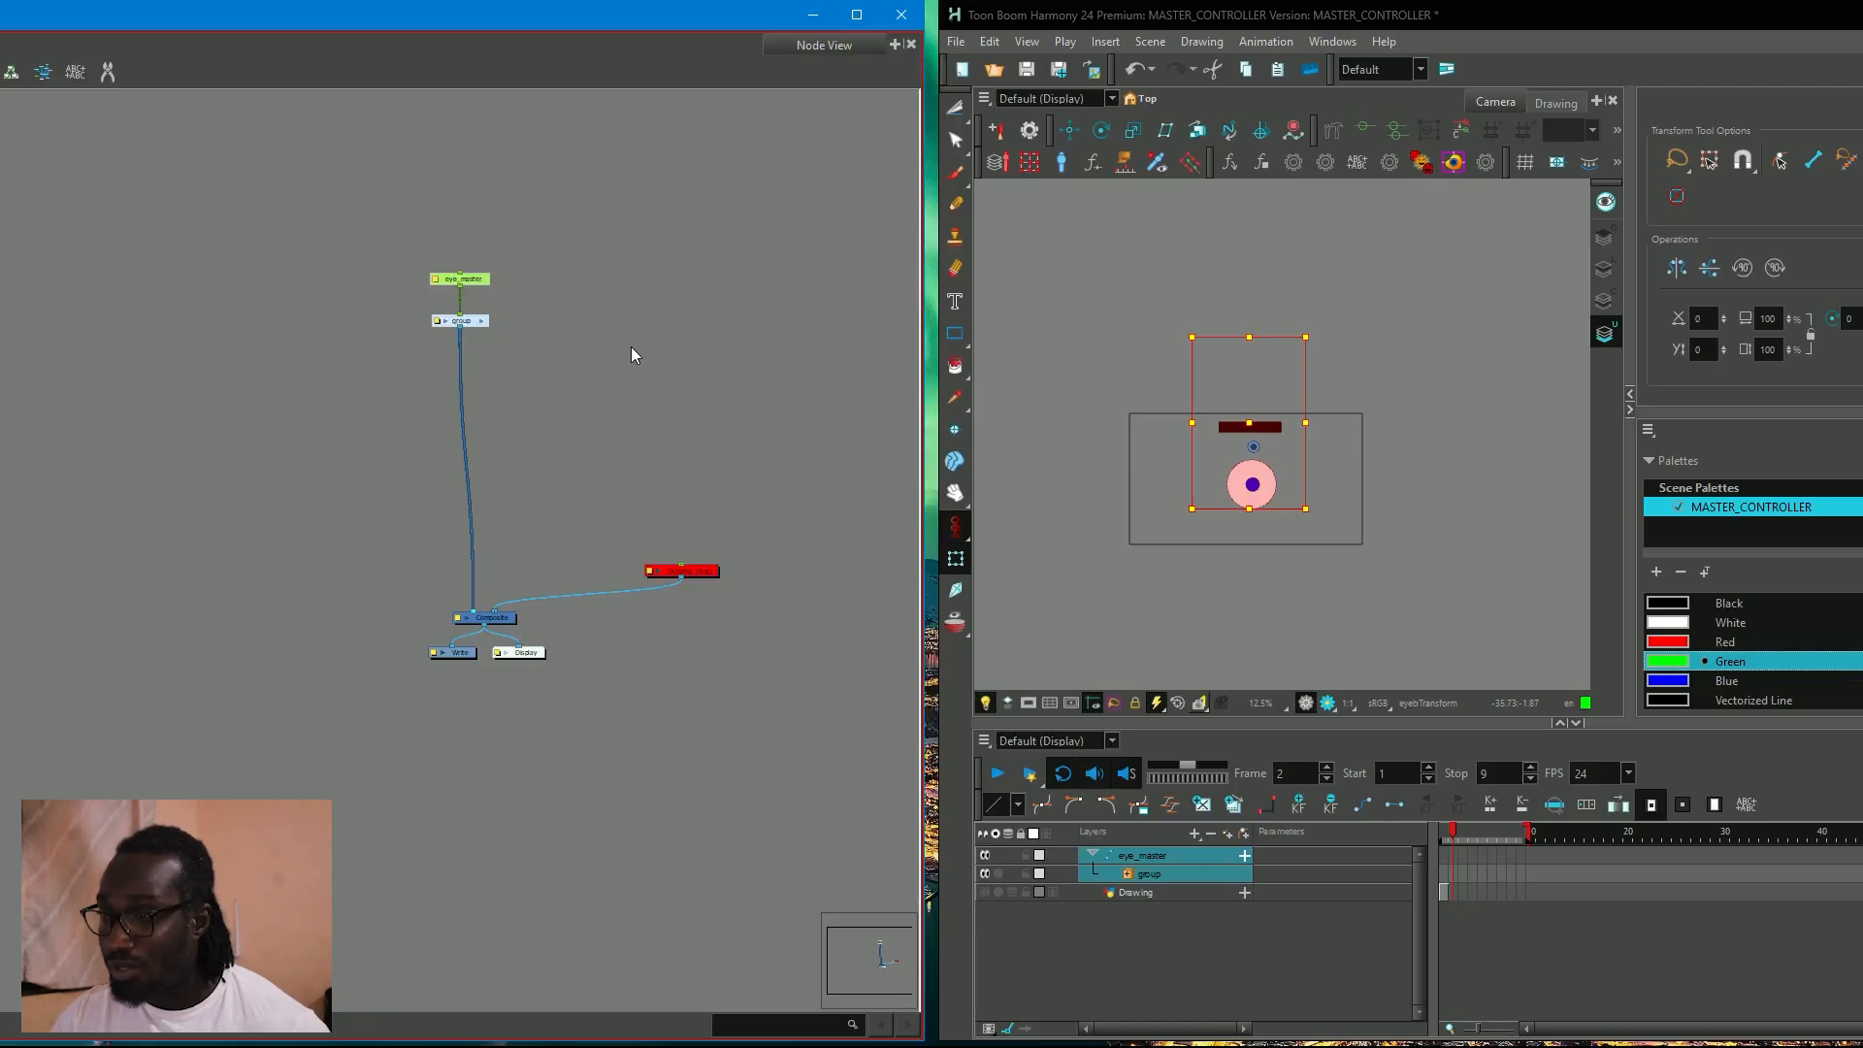
key(ctrl+b)
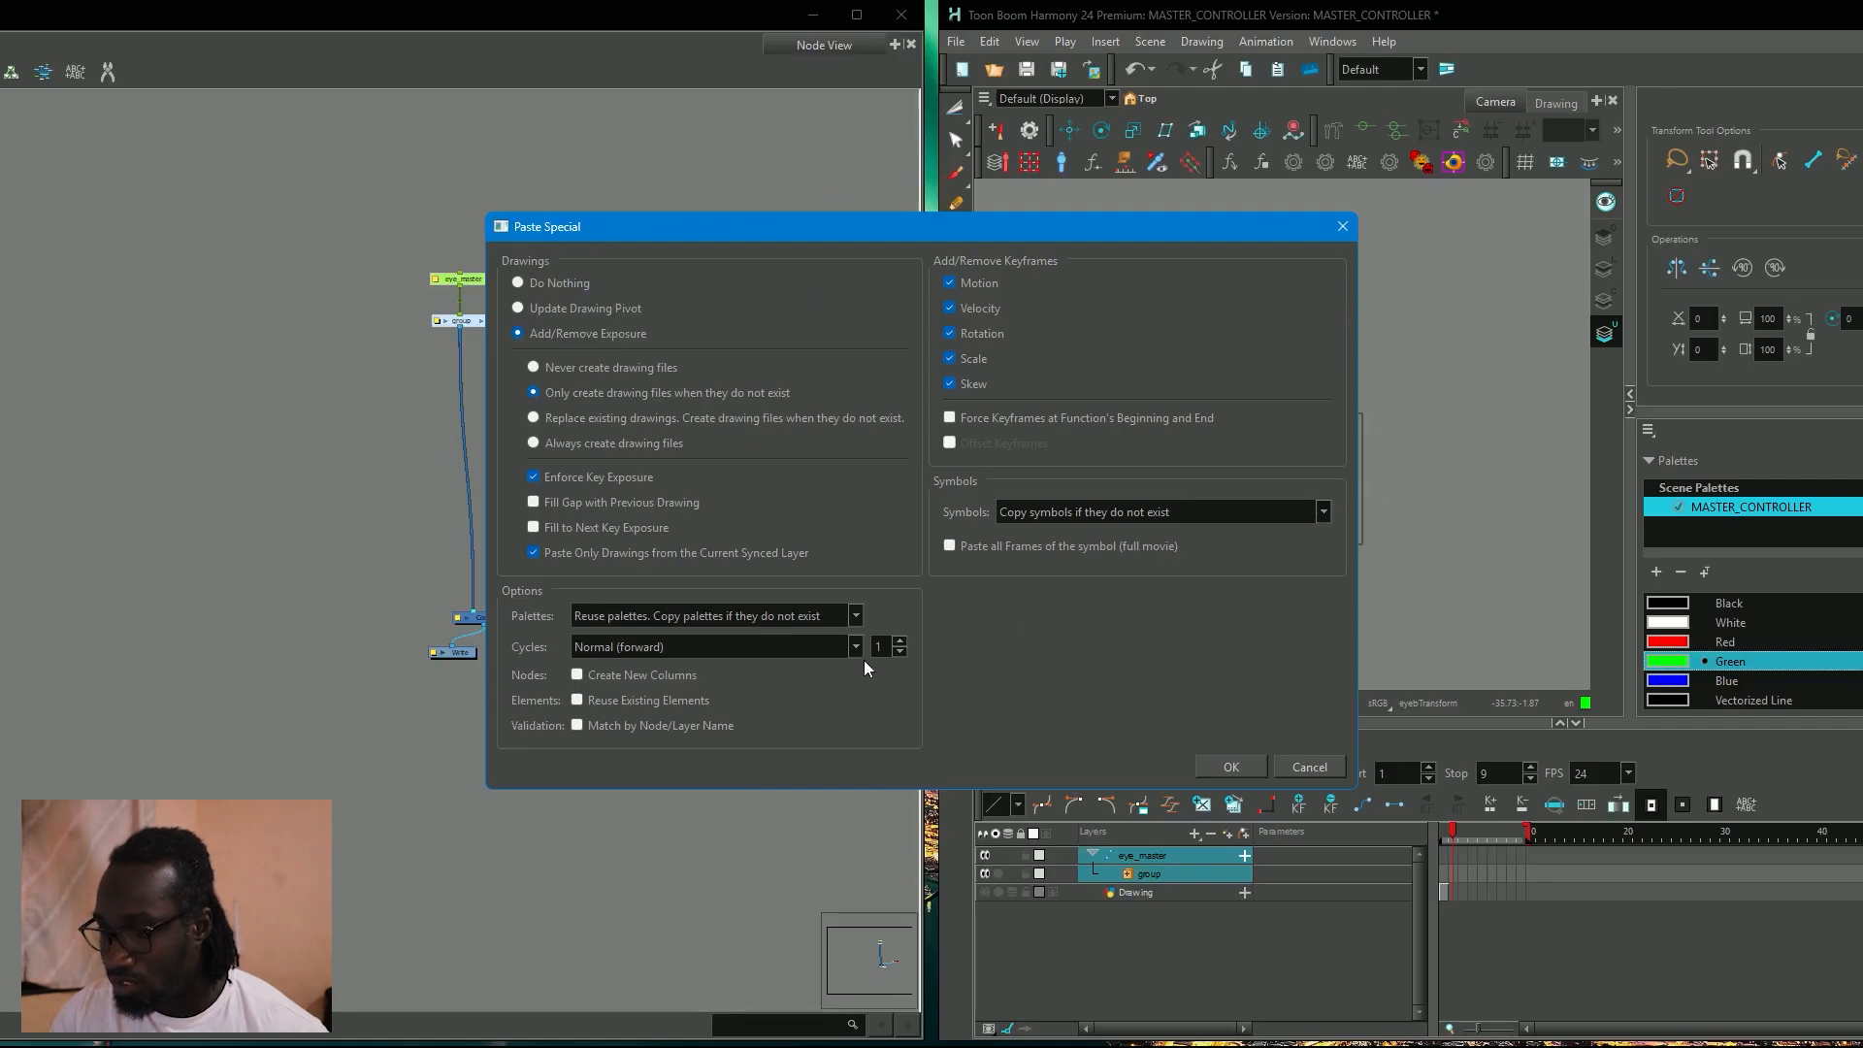
click(576, 701)
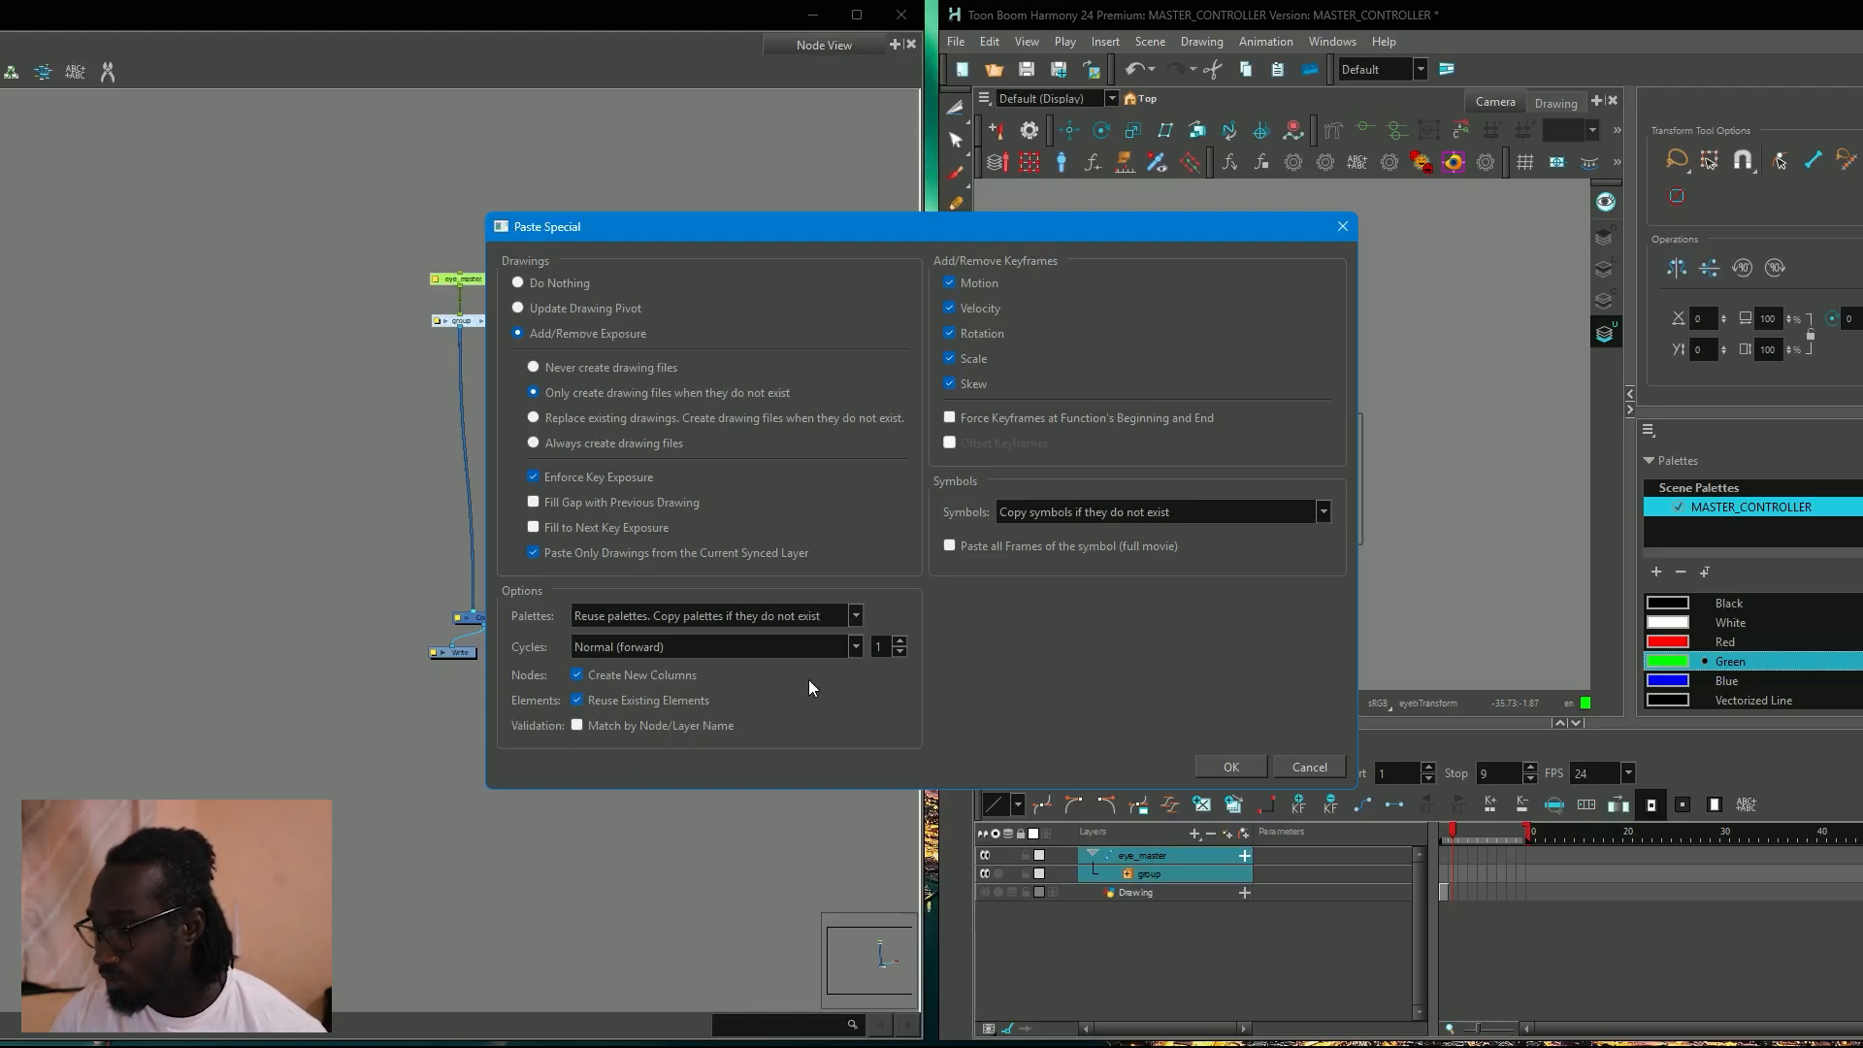
click(1230, 766)
Connect group_1 to Composite and place the duplicated peg and group beside the original pair.
scroll(714, 369, up, 3)
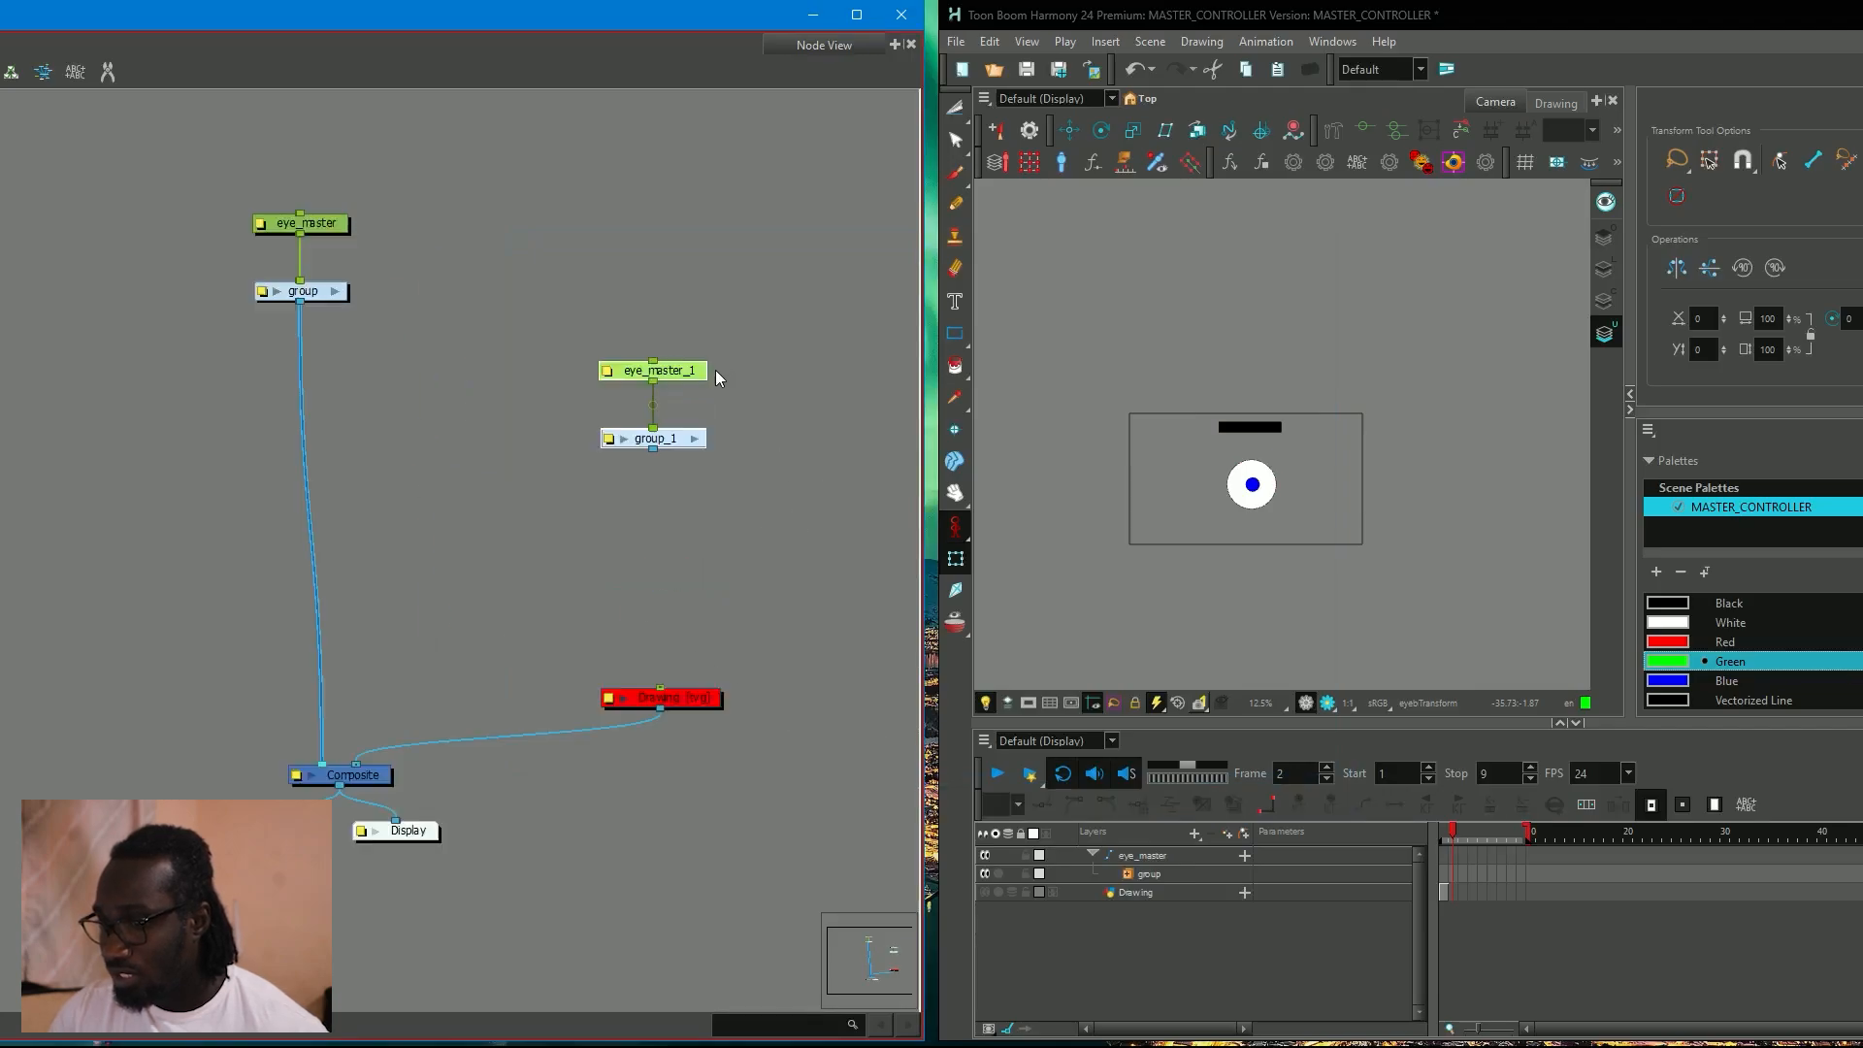
scroll(714, 370, up, 2)
drag(641, 463, 271, 835)
click(544, 494)
click(683, 372)
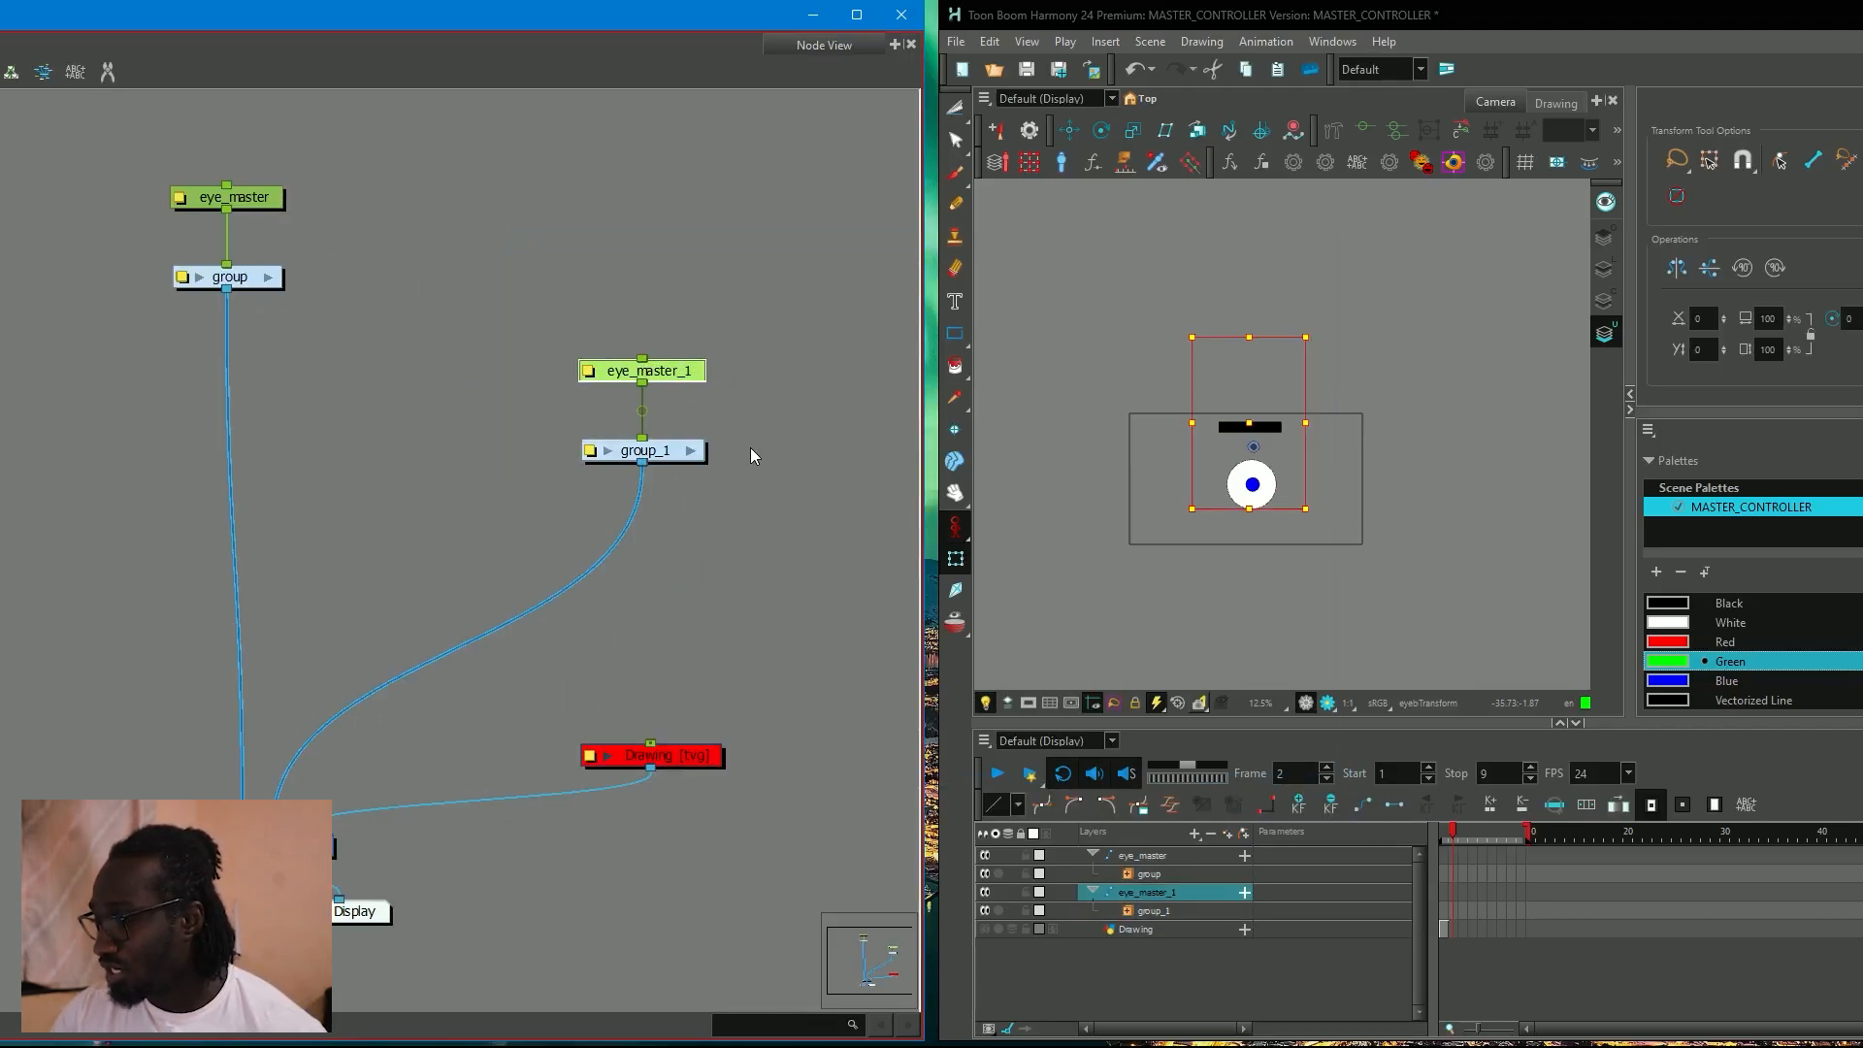
drag(767, 464, 699, 479)
scroll(699, 480, down, 1)
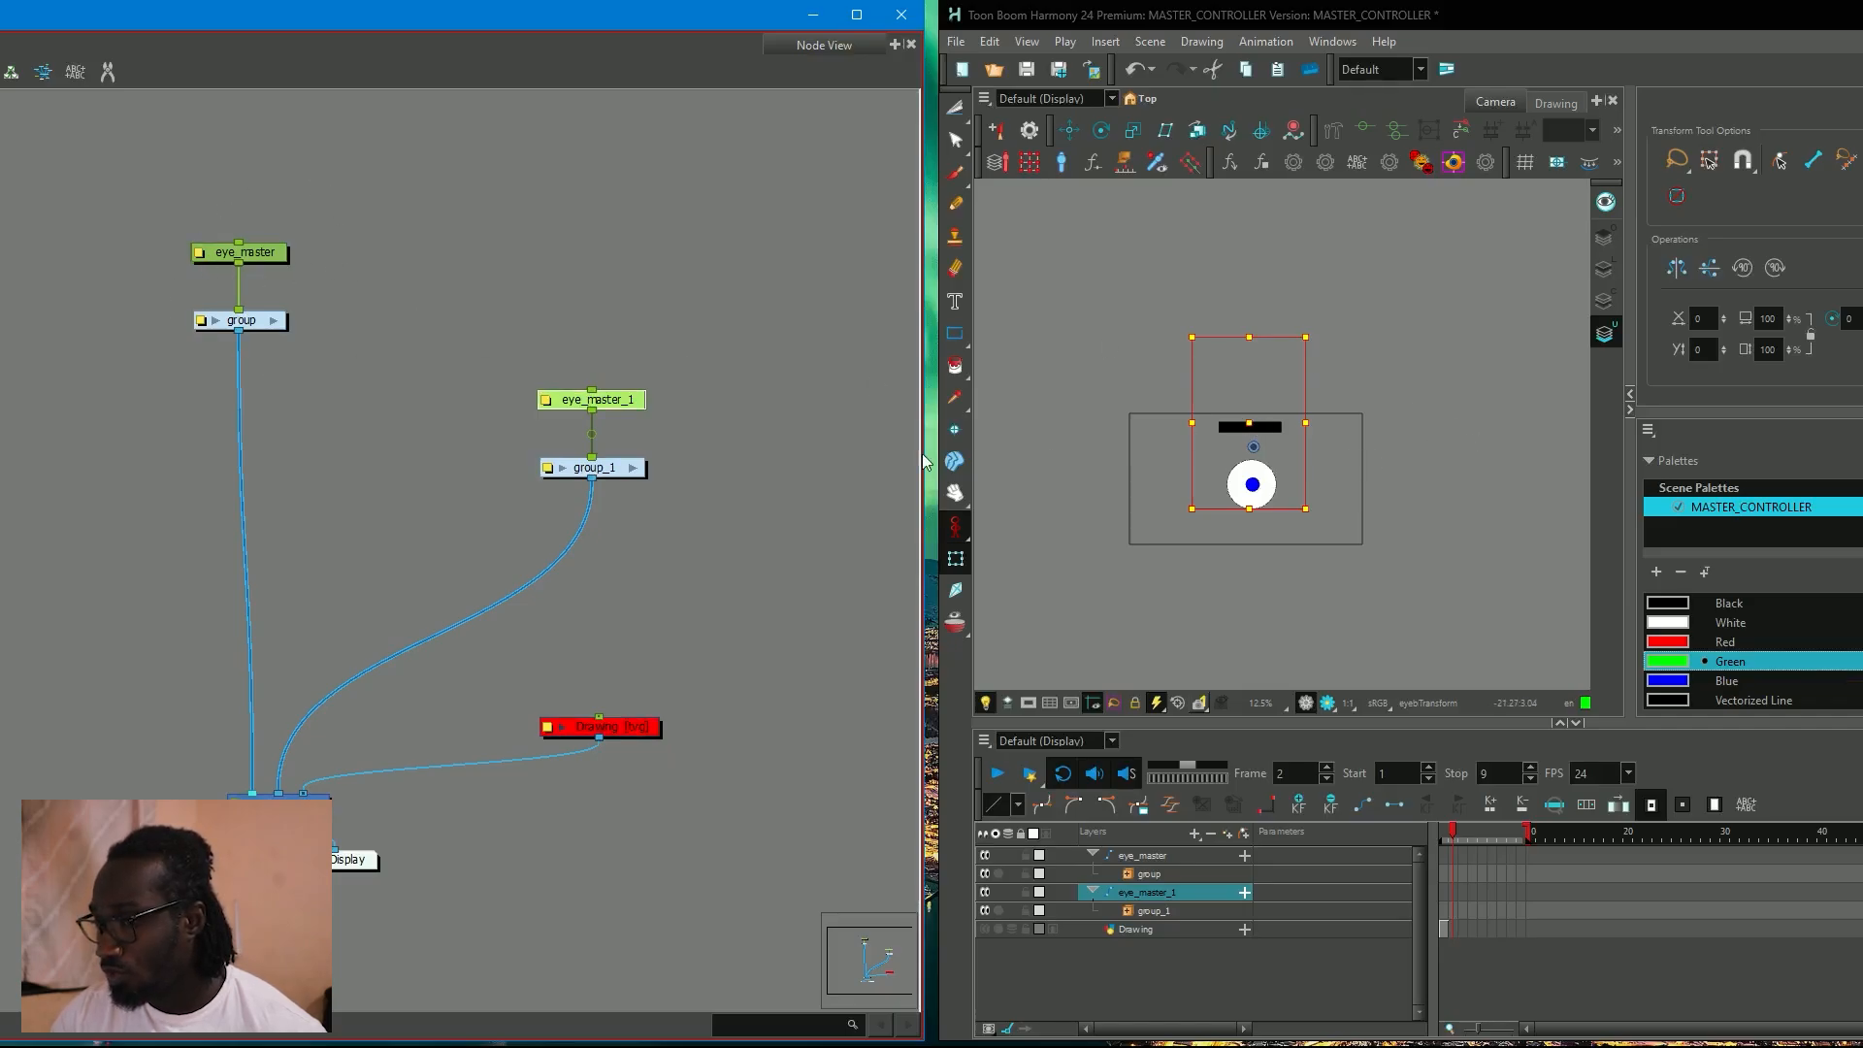
drag(596, 345, 543, 259)
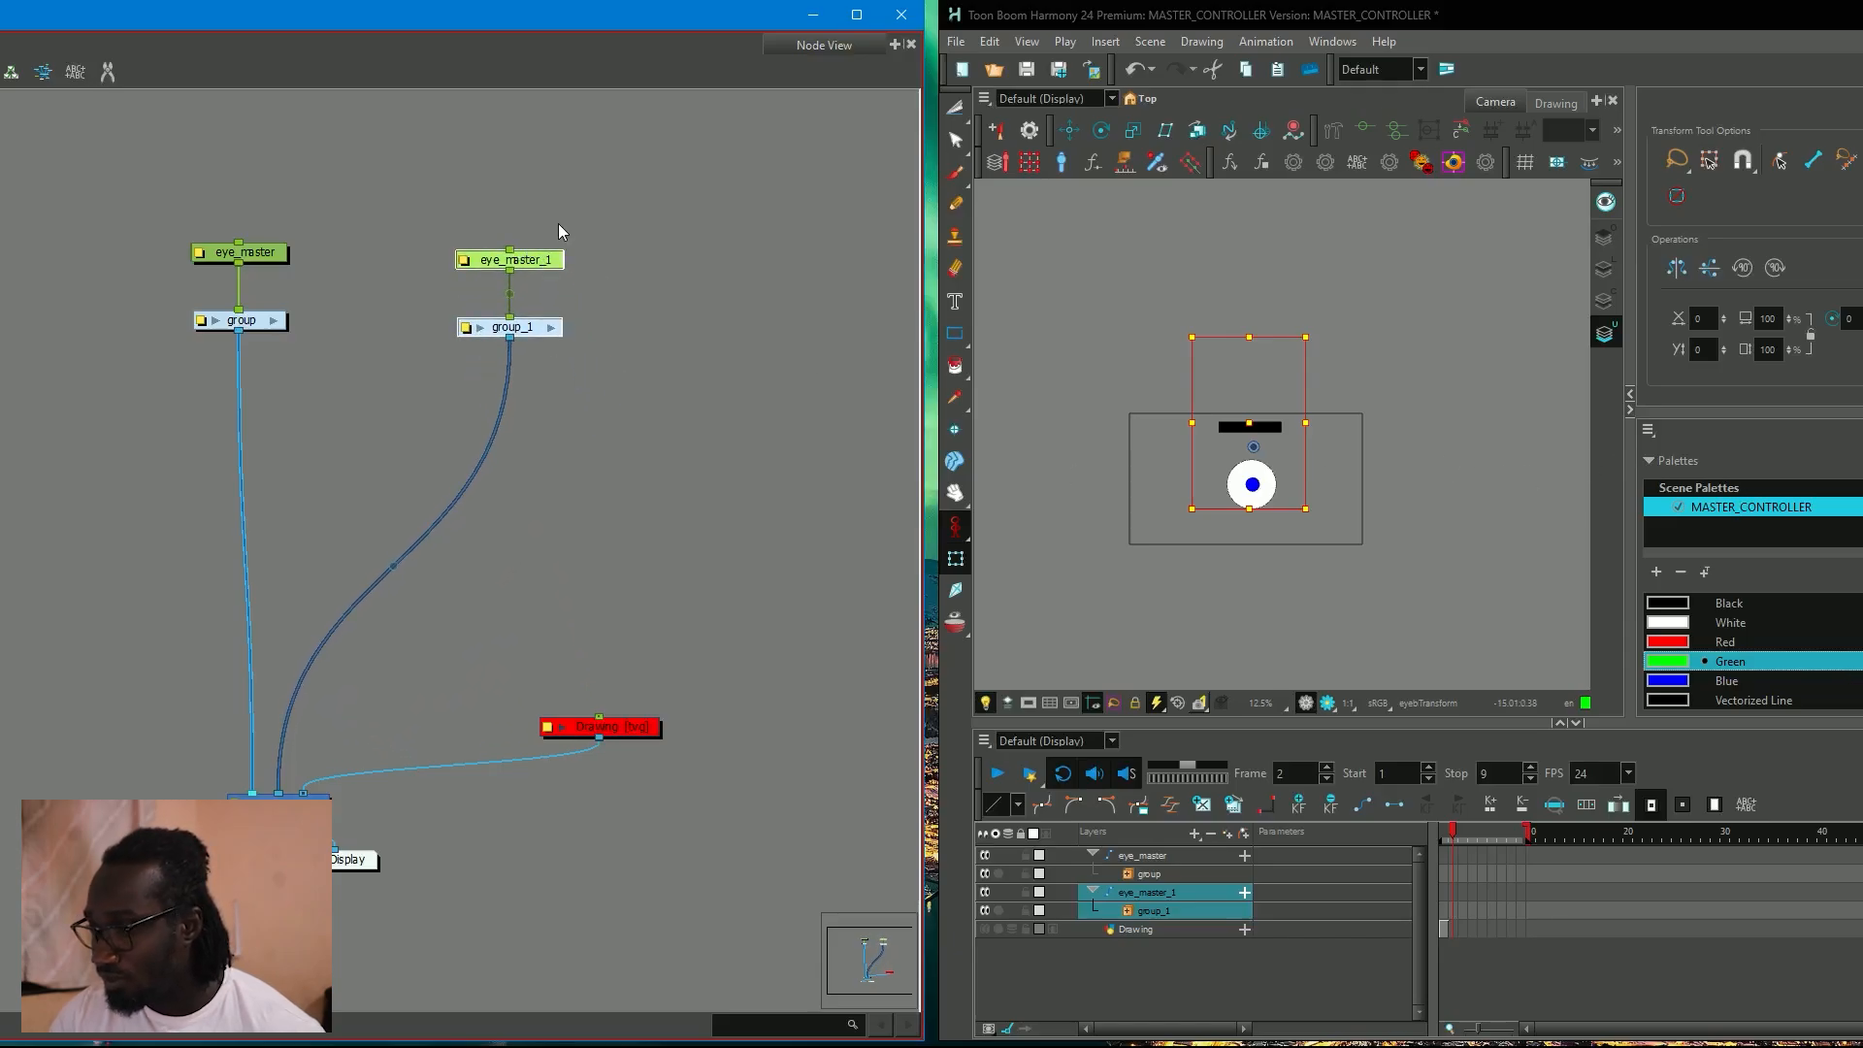
Move the duplicated eye beside the original, test resetting the eye_master_1 peg, and undo the reset.
drag(1257, 425, 1357, 420)
click(1444, 378)
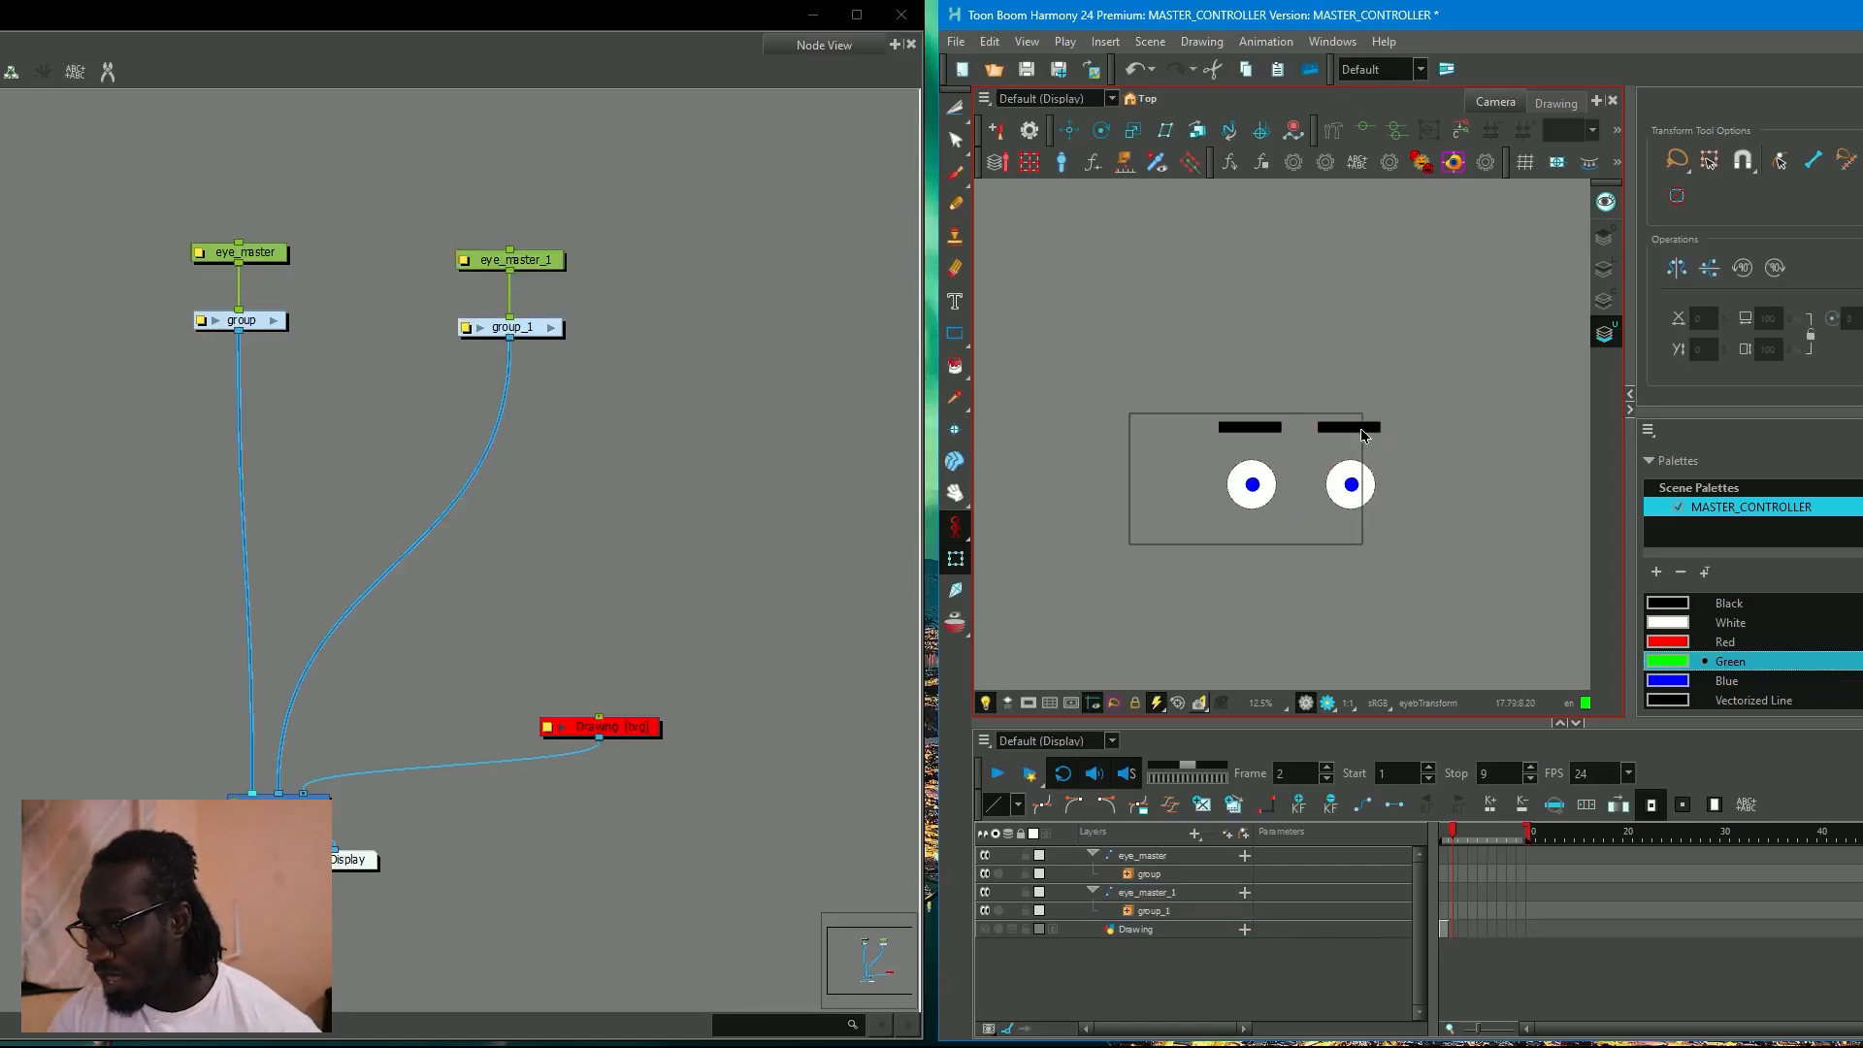
click(536, 262)
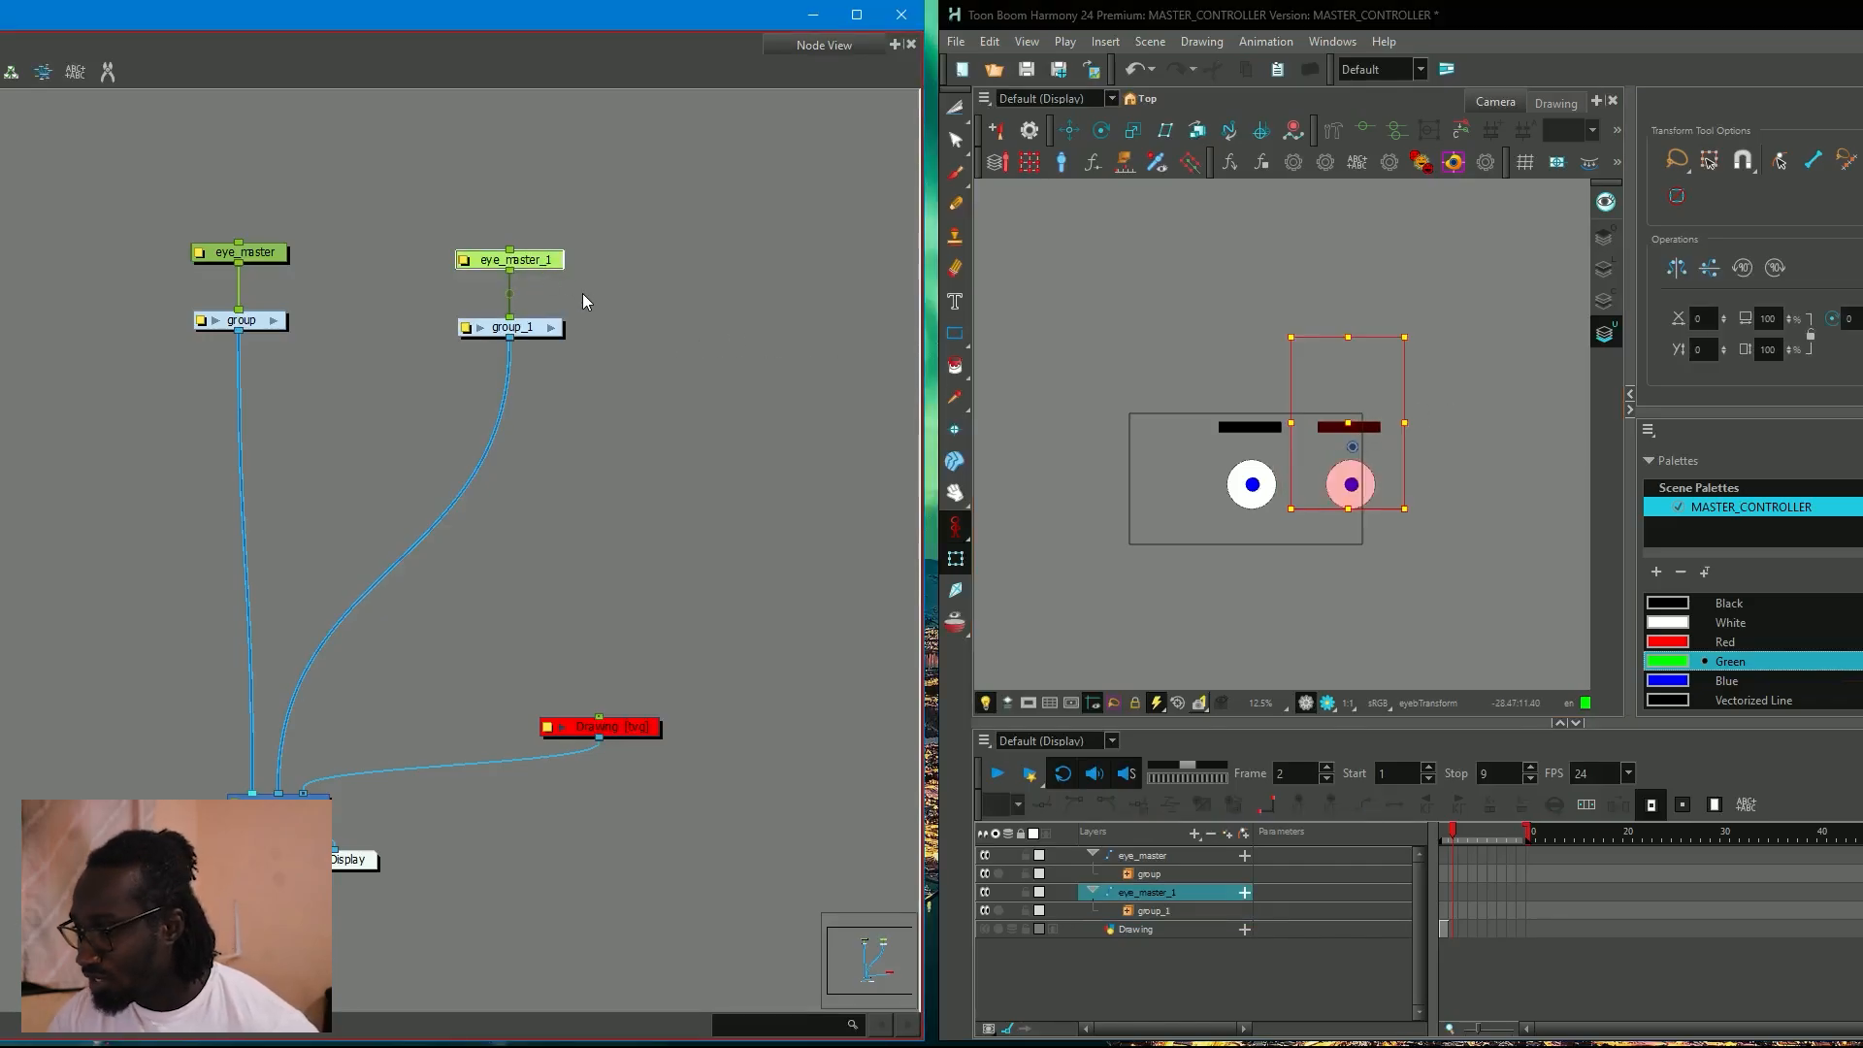
key(r)
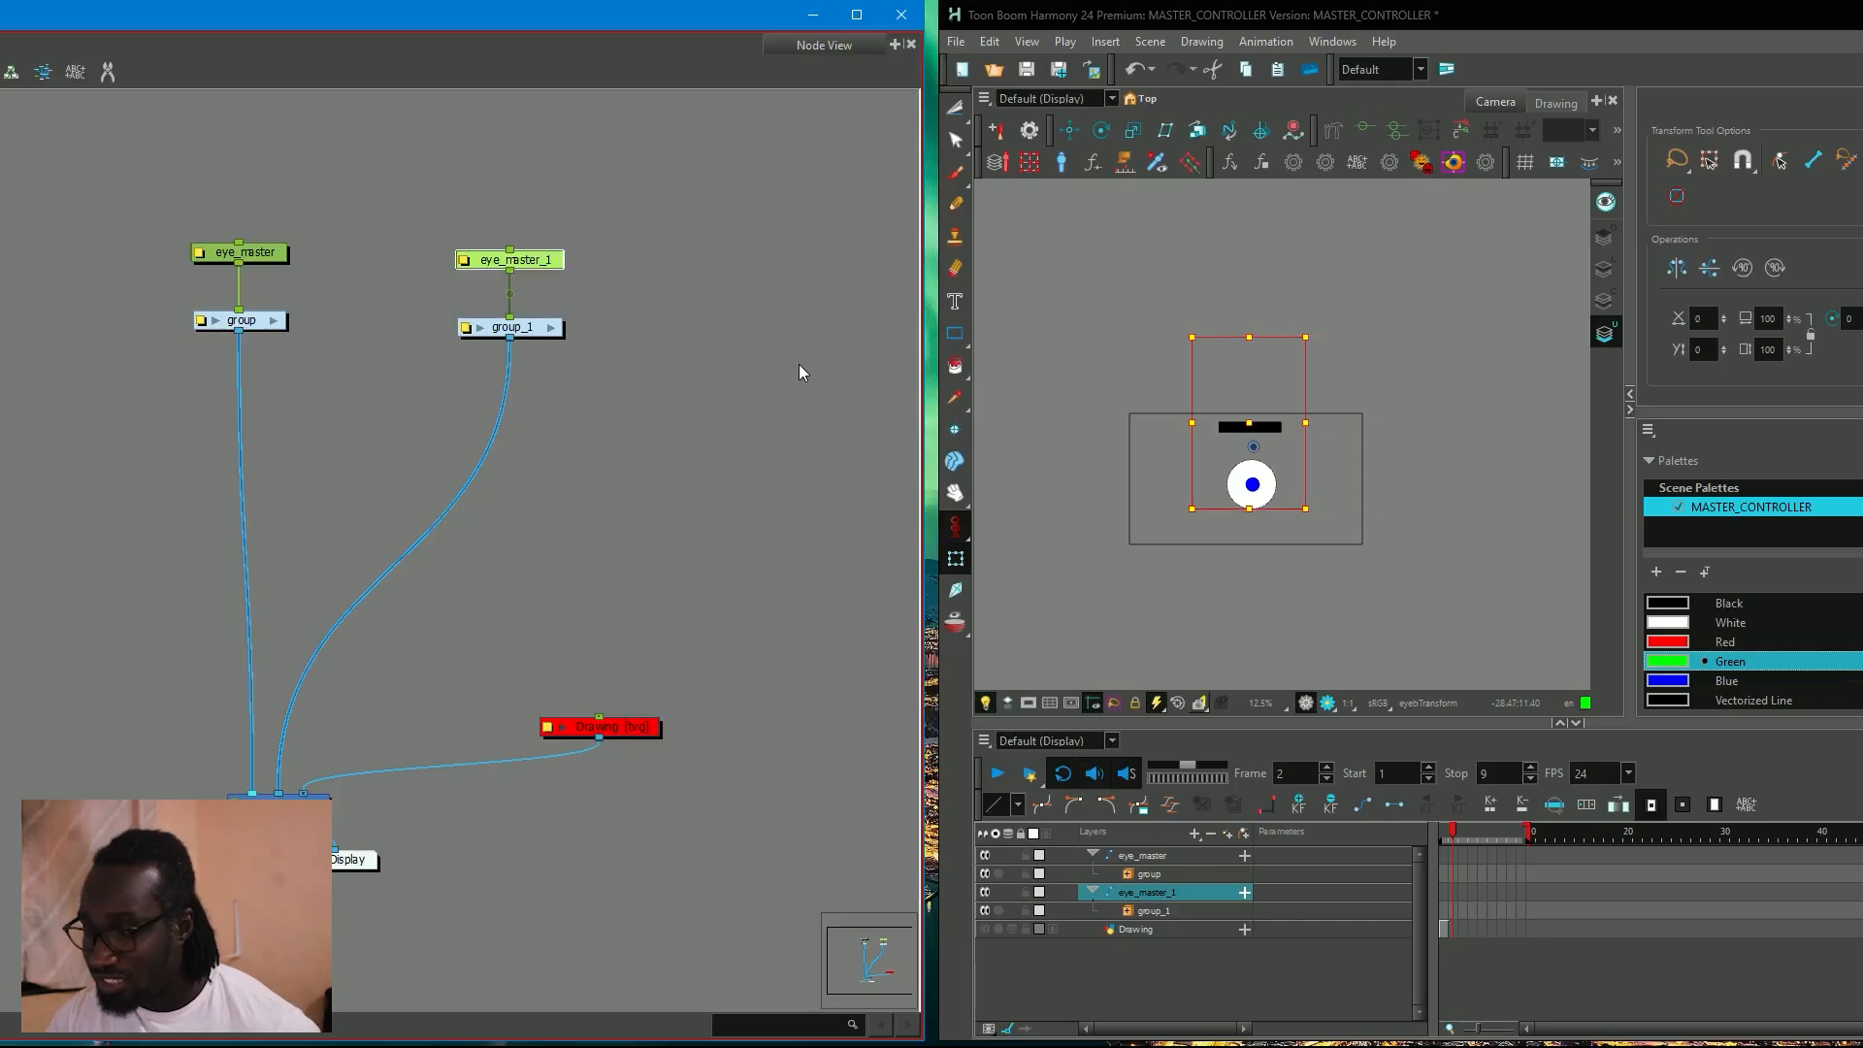
key(ctrl+z)
Select each eye in turn, try resetting eye_master_1's transformation again, and undo that reset.
click(1199, 336)
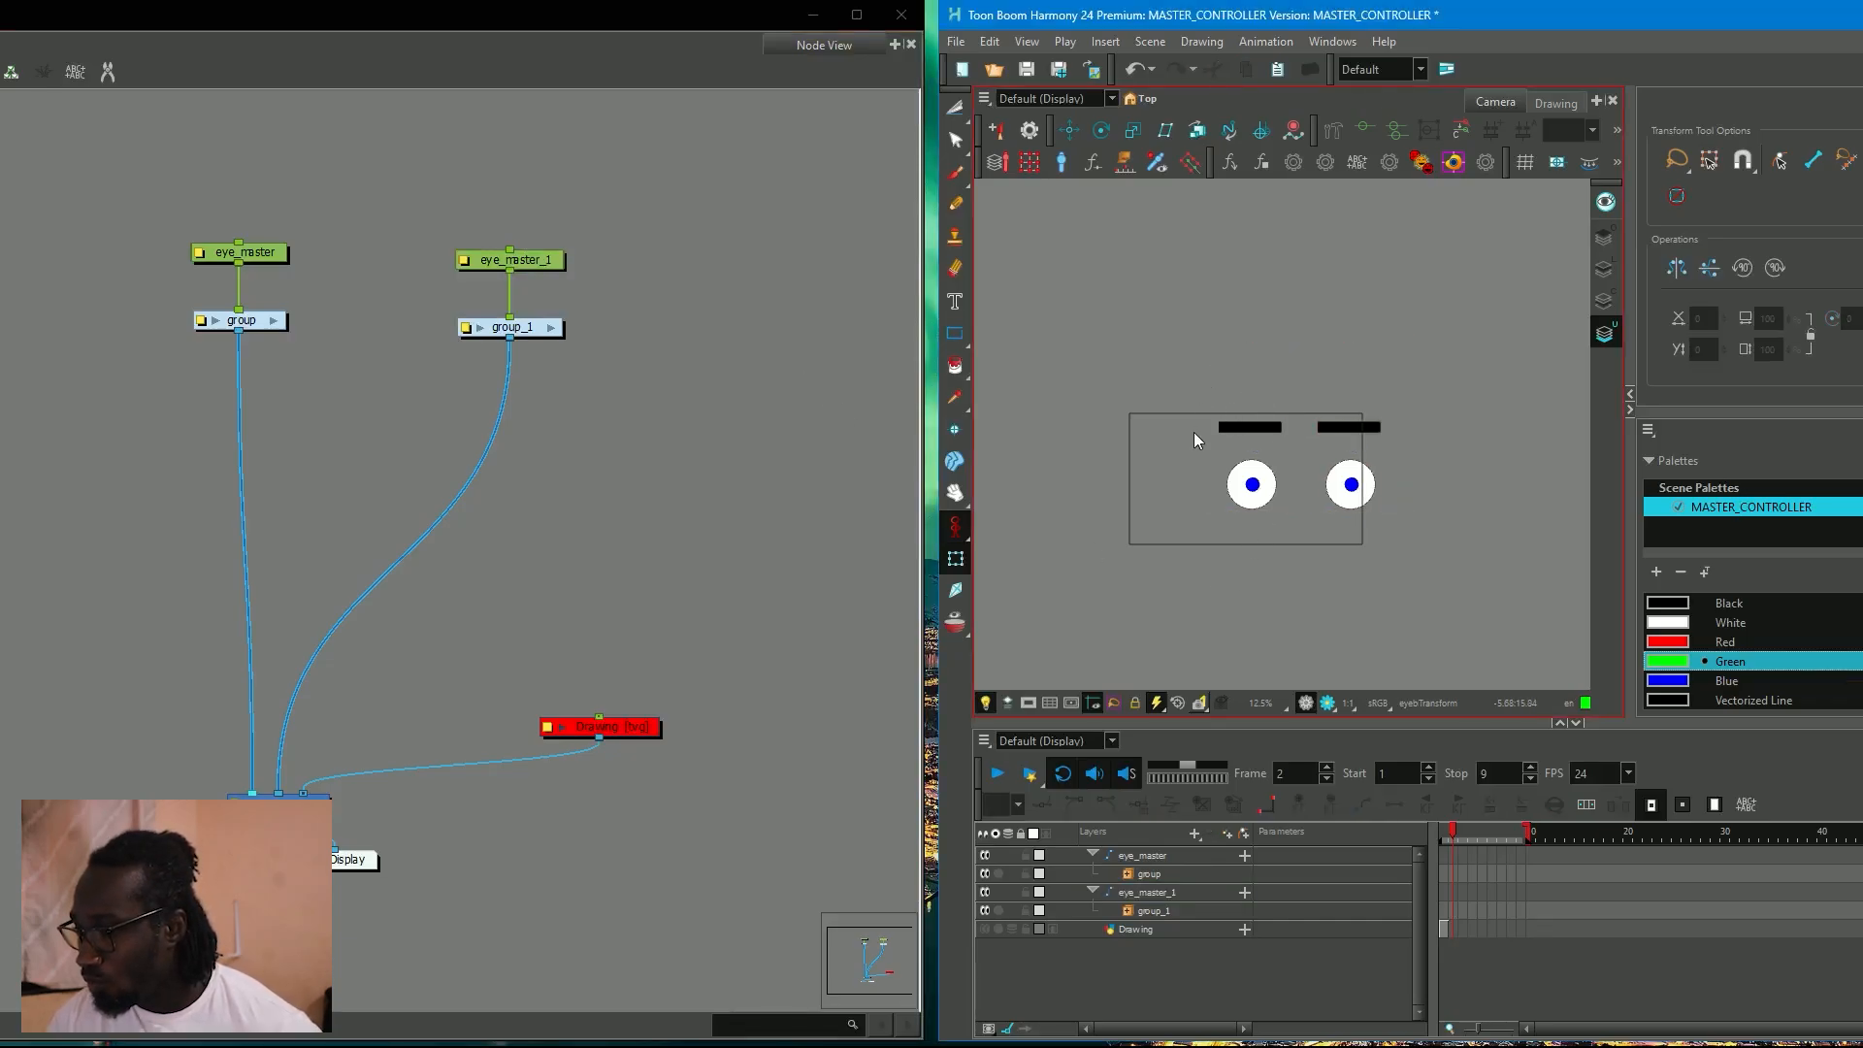
click(1252, 483)
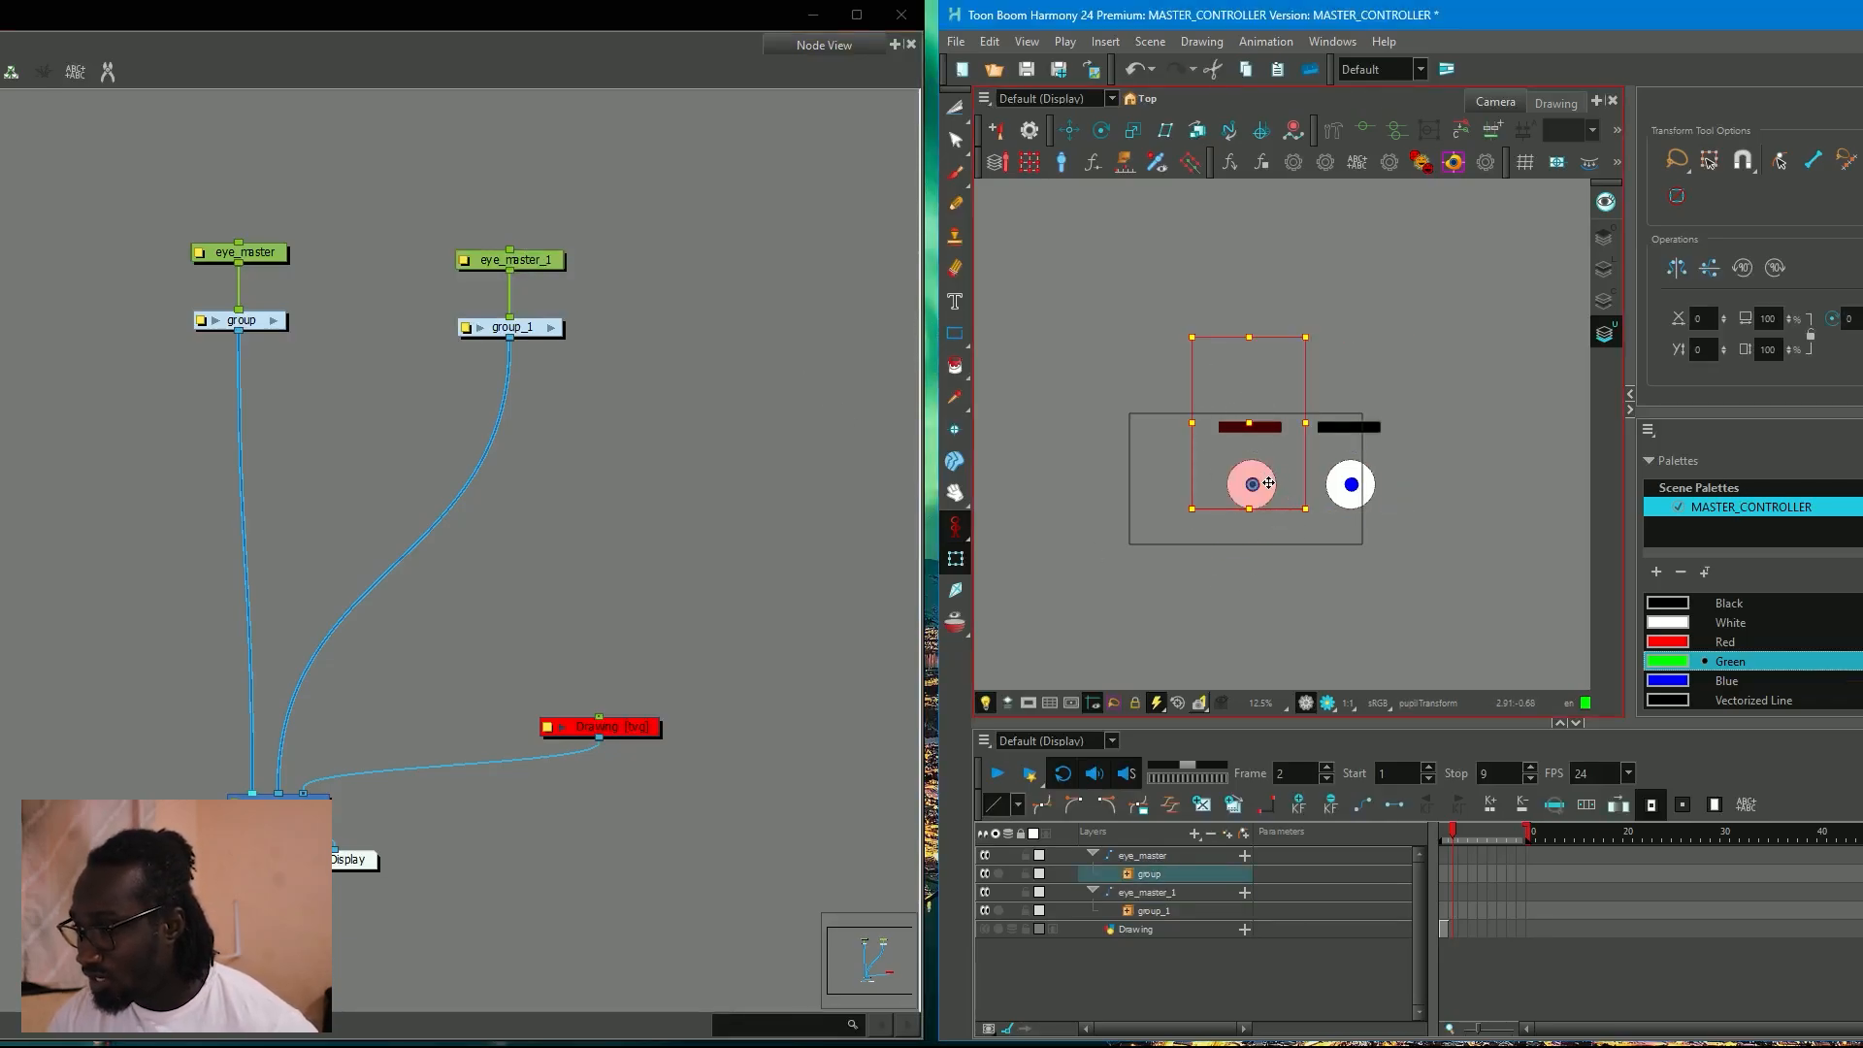
drag(1339, 351, 1397, 522)
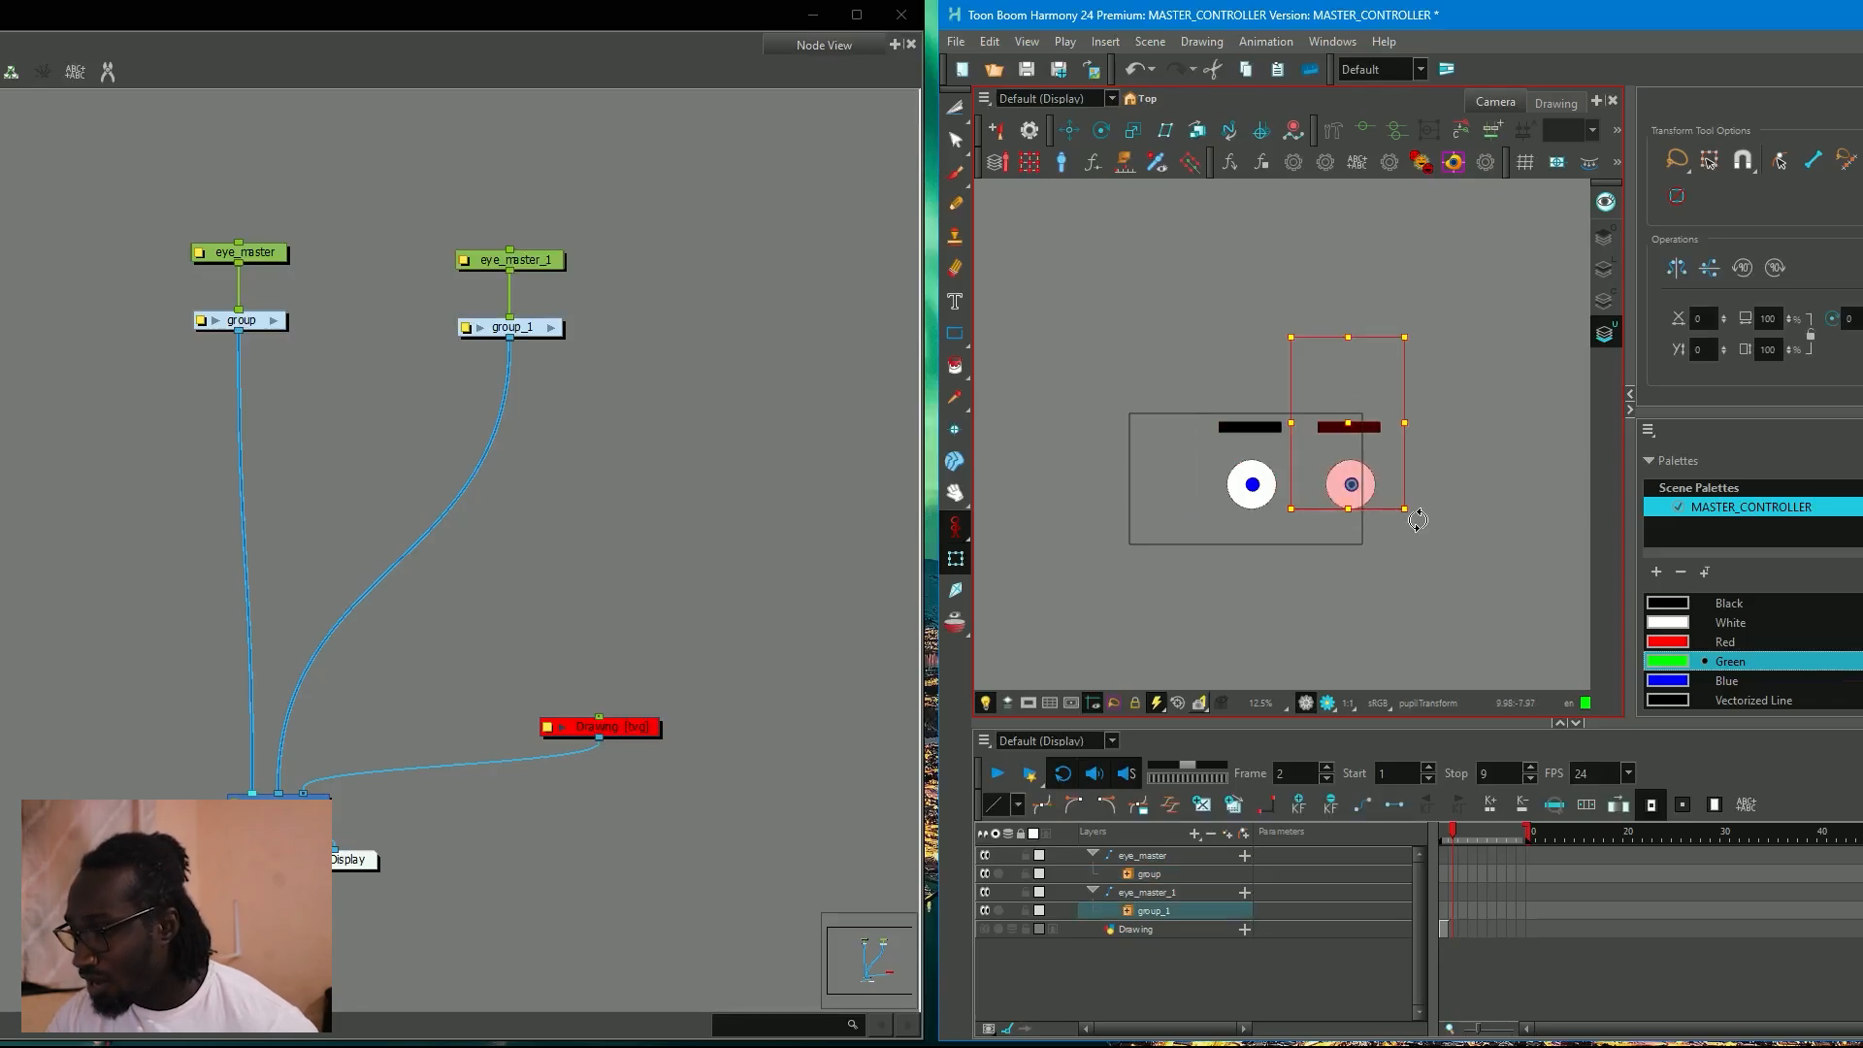
drag(423, 217, 556, 260)
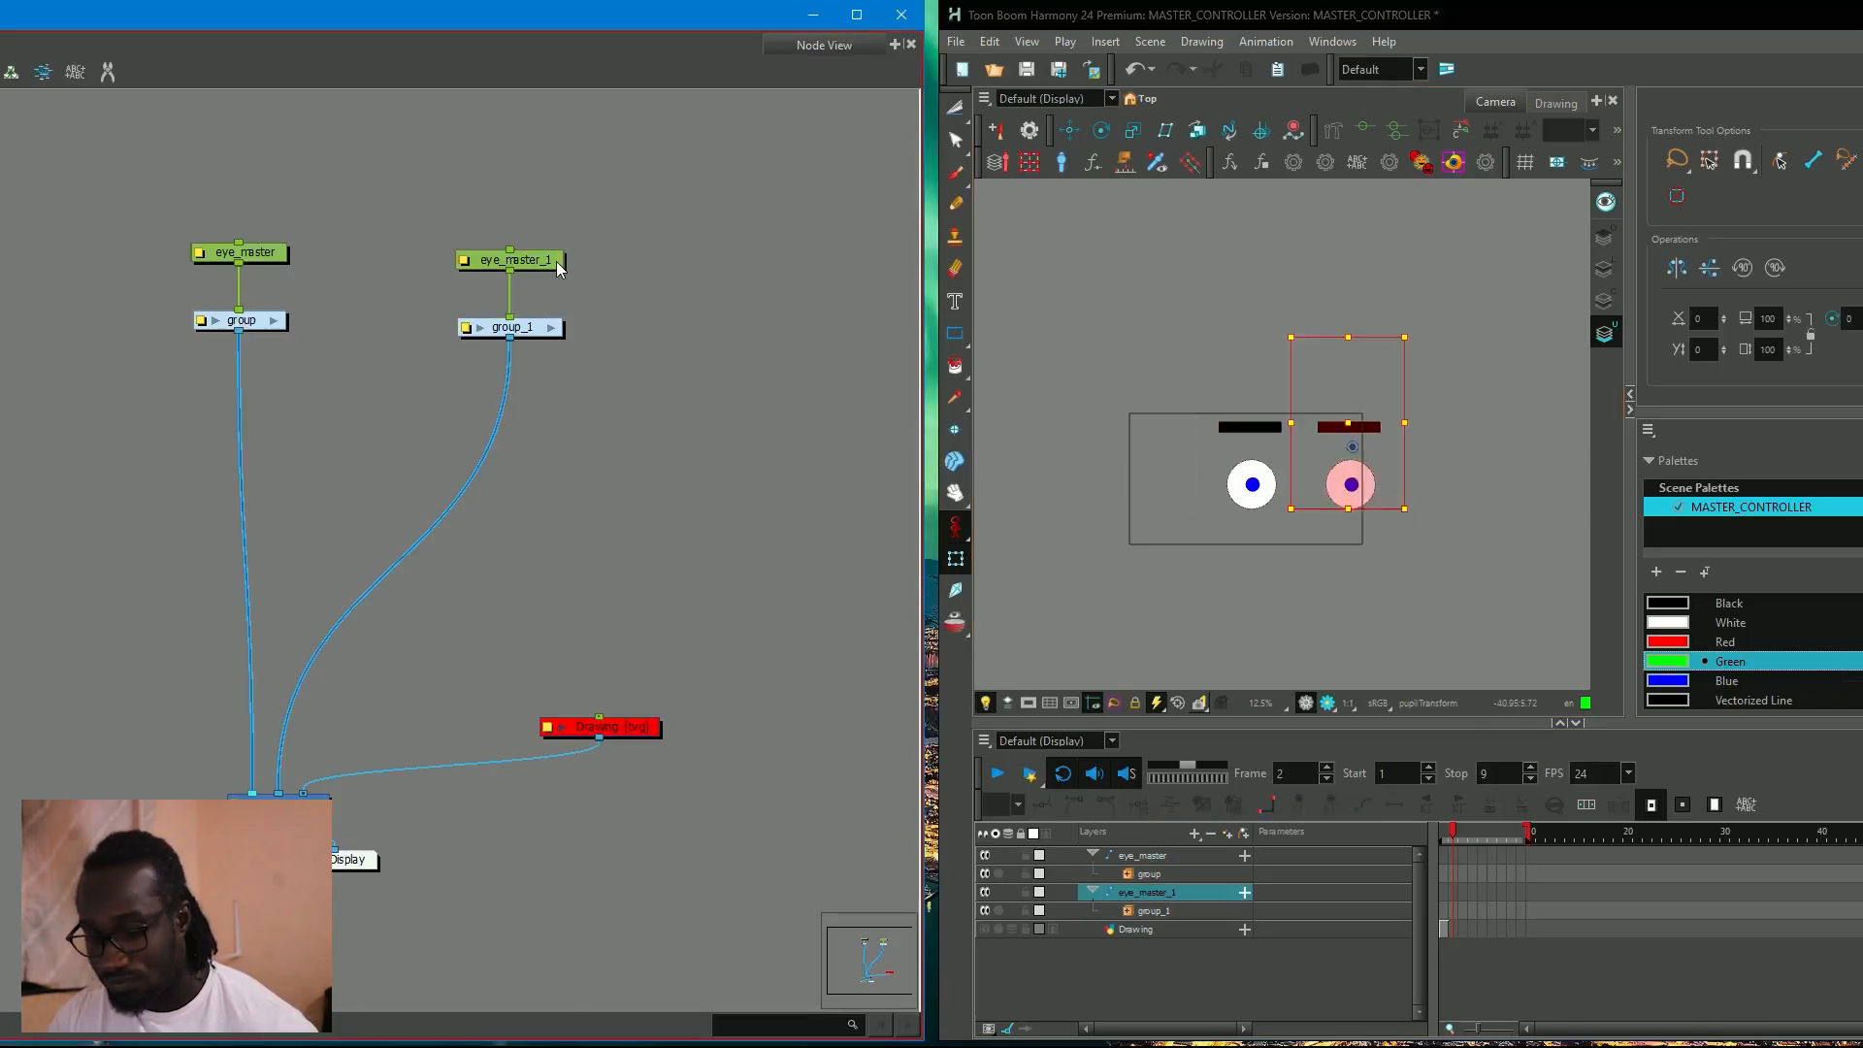
key(r)
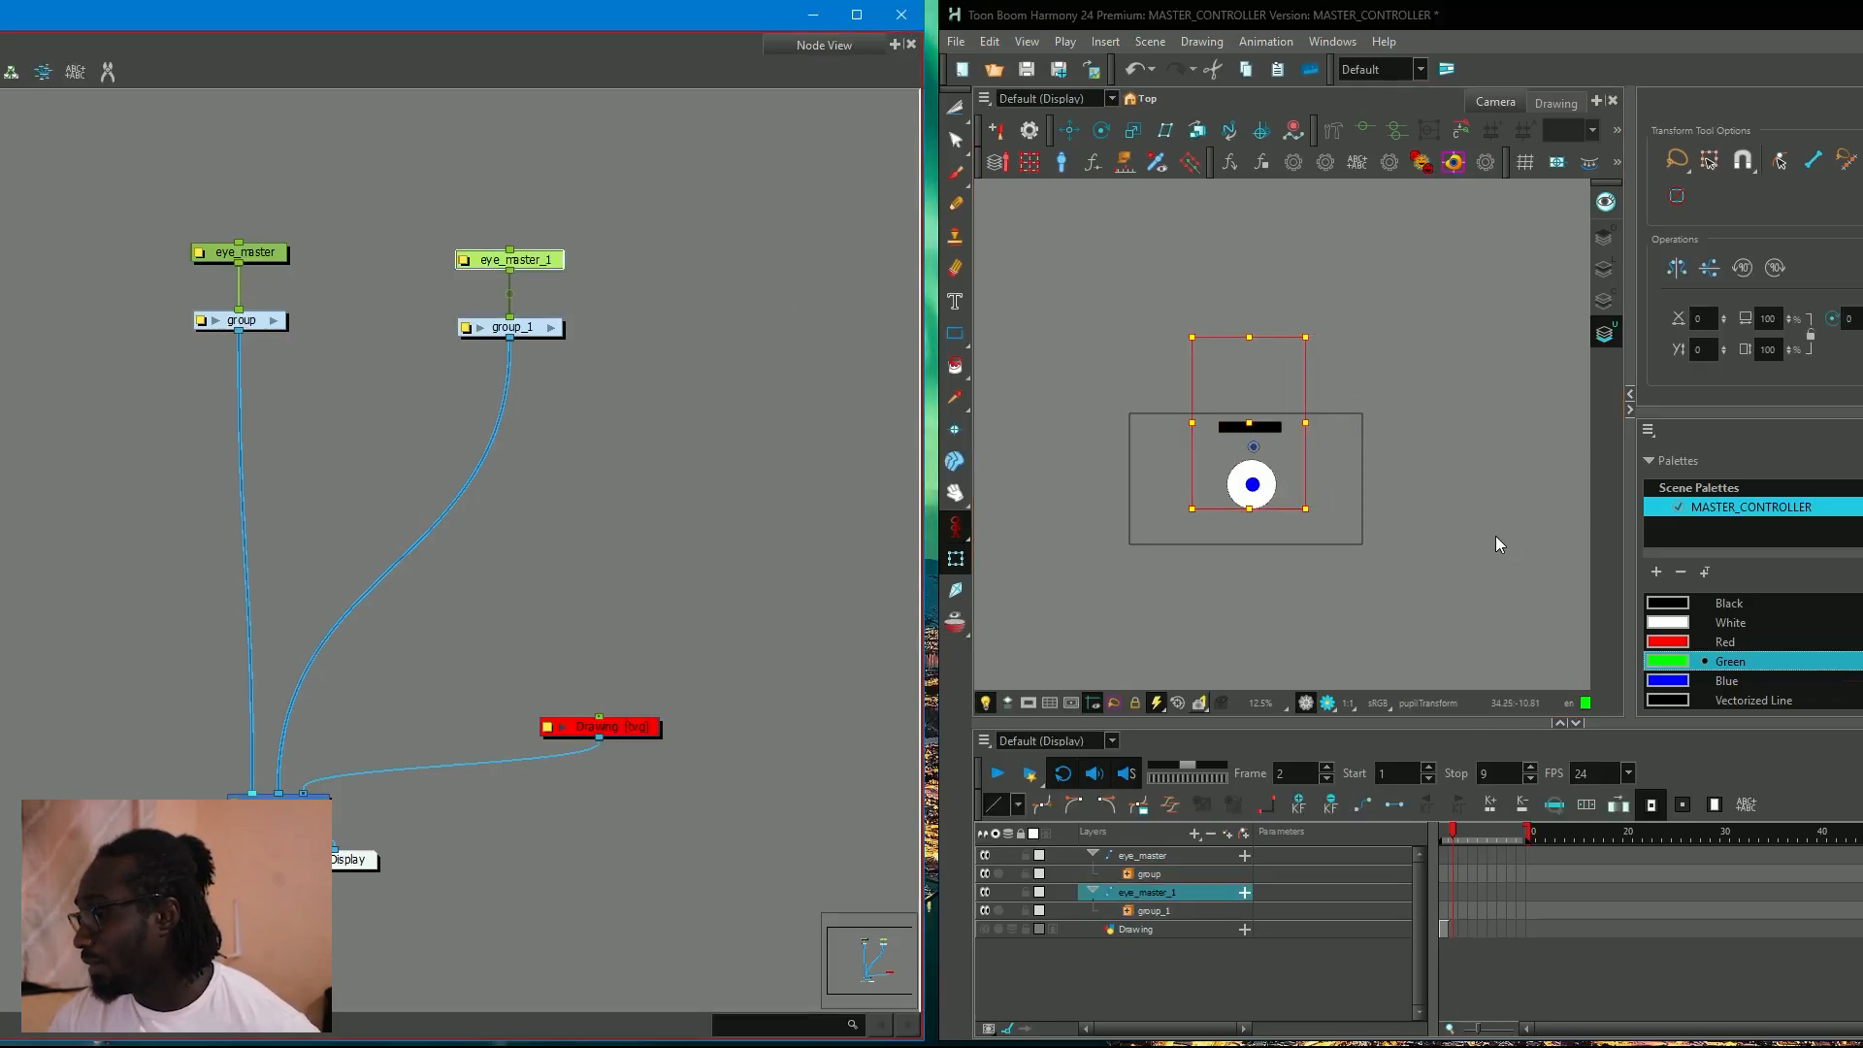
key(ctrl+z)
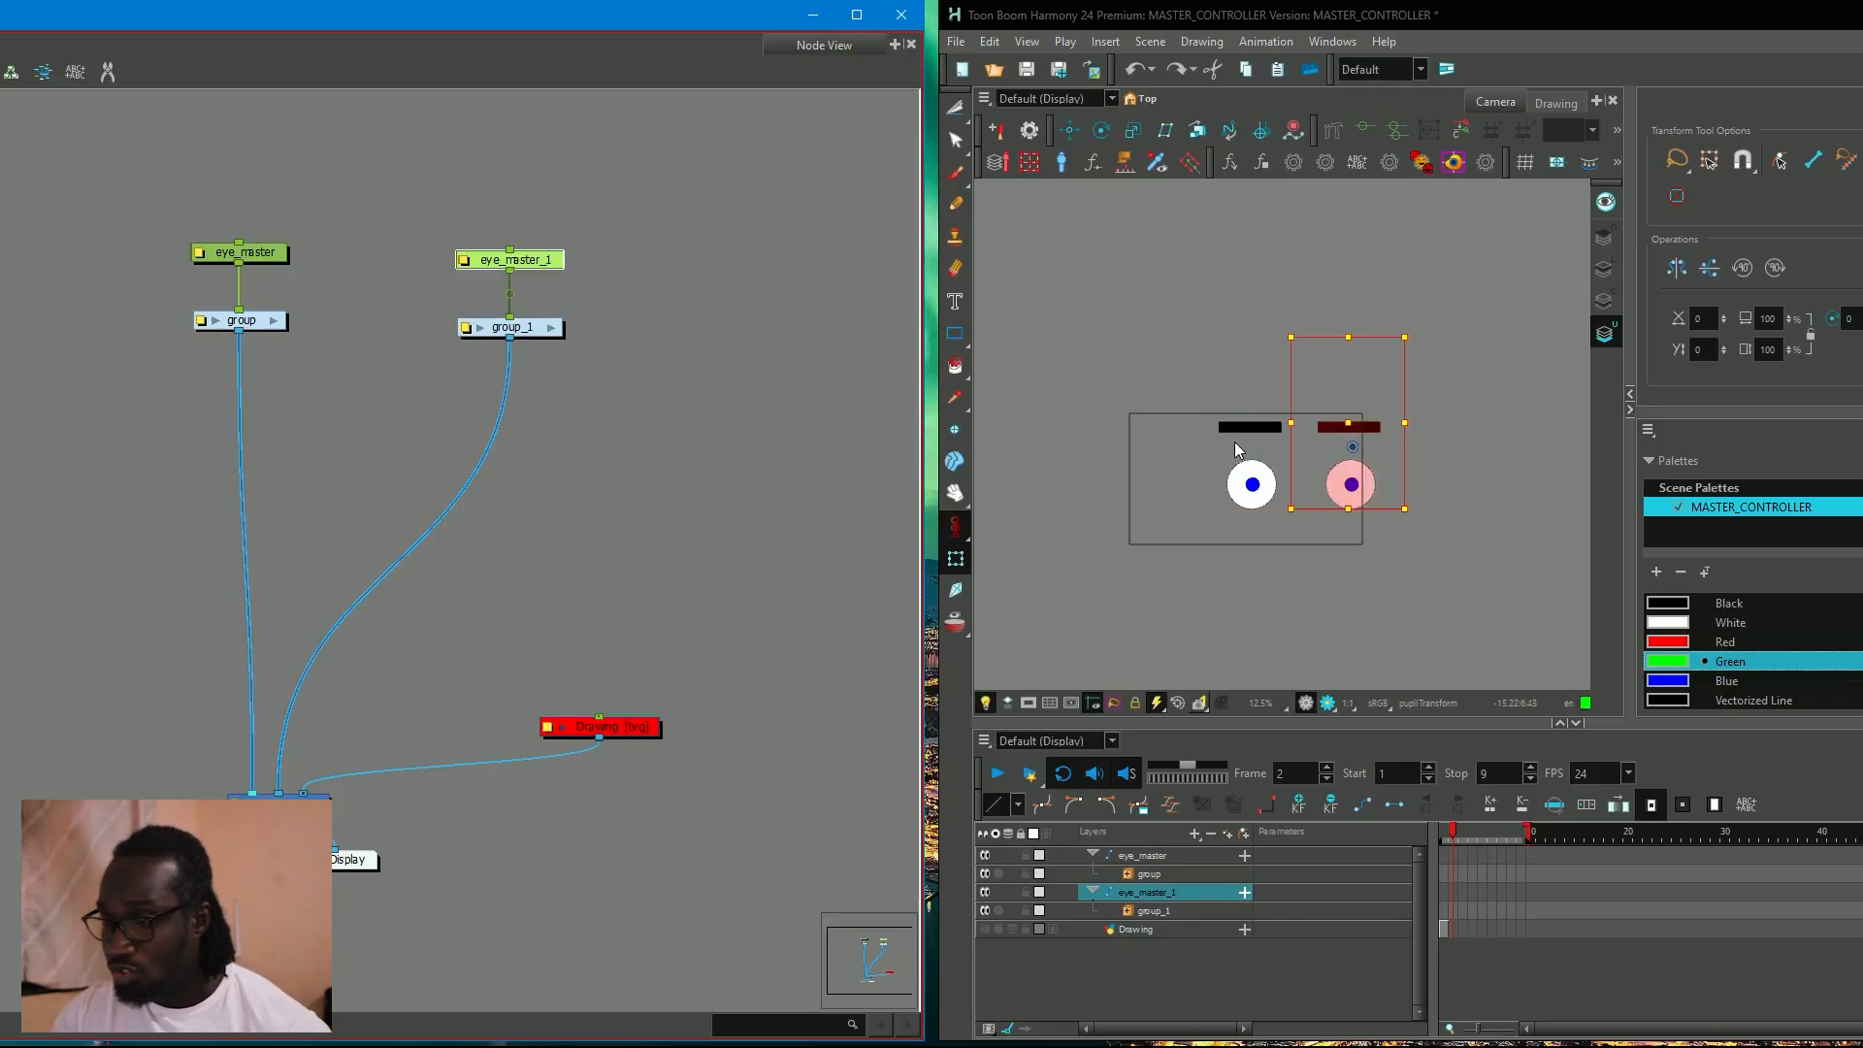
Add a Static Transformation (Constraint) node and insert it between eye_master_1 and group_1.
click(632, 283)
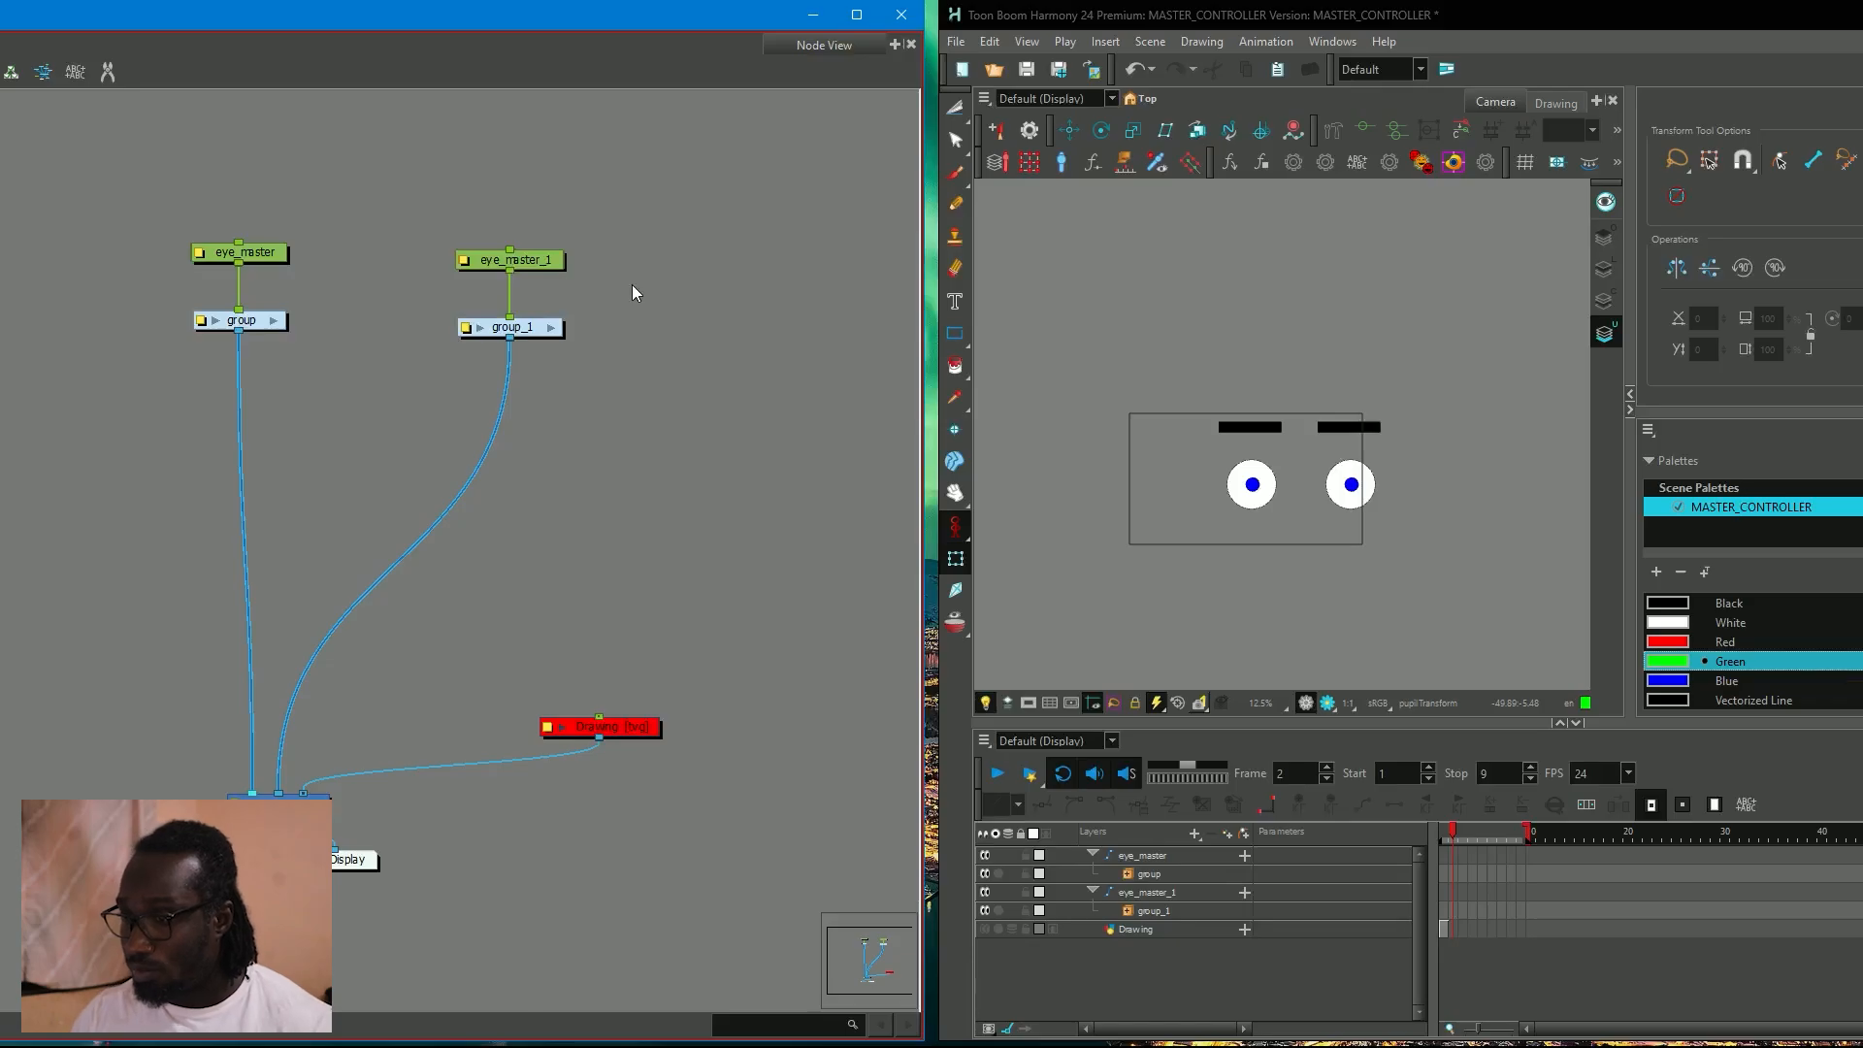
key(Tab)
text(sta)
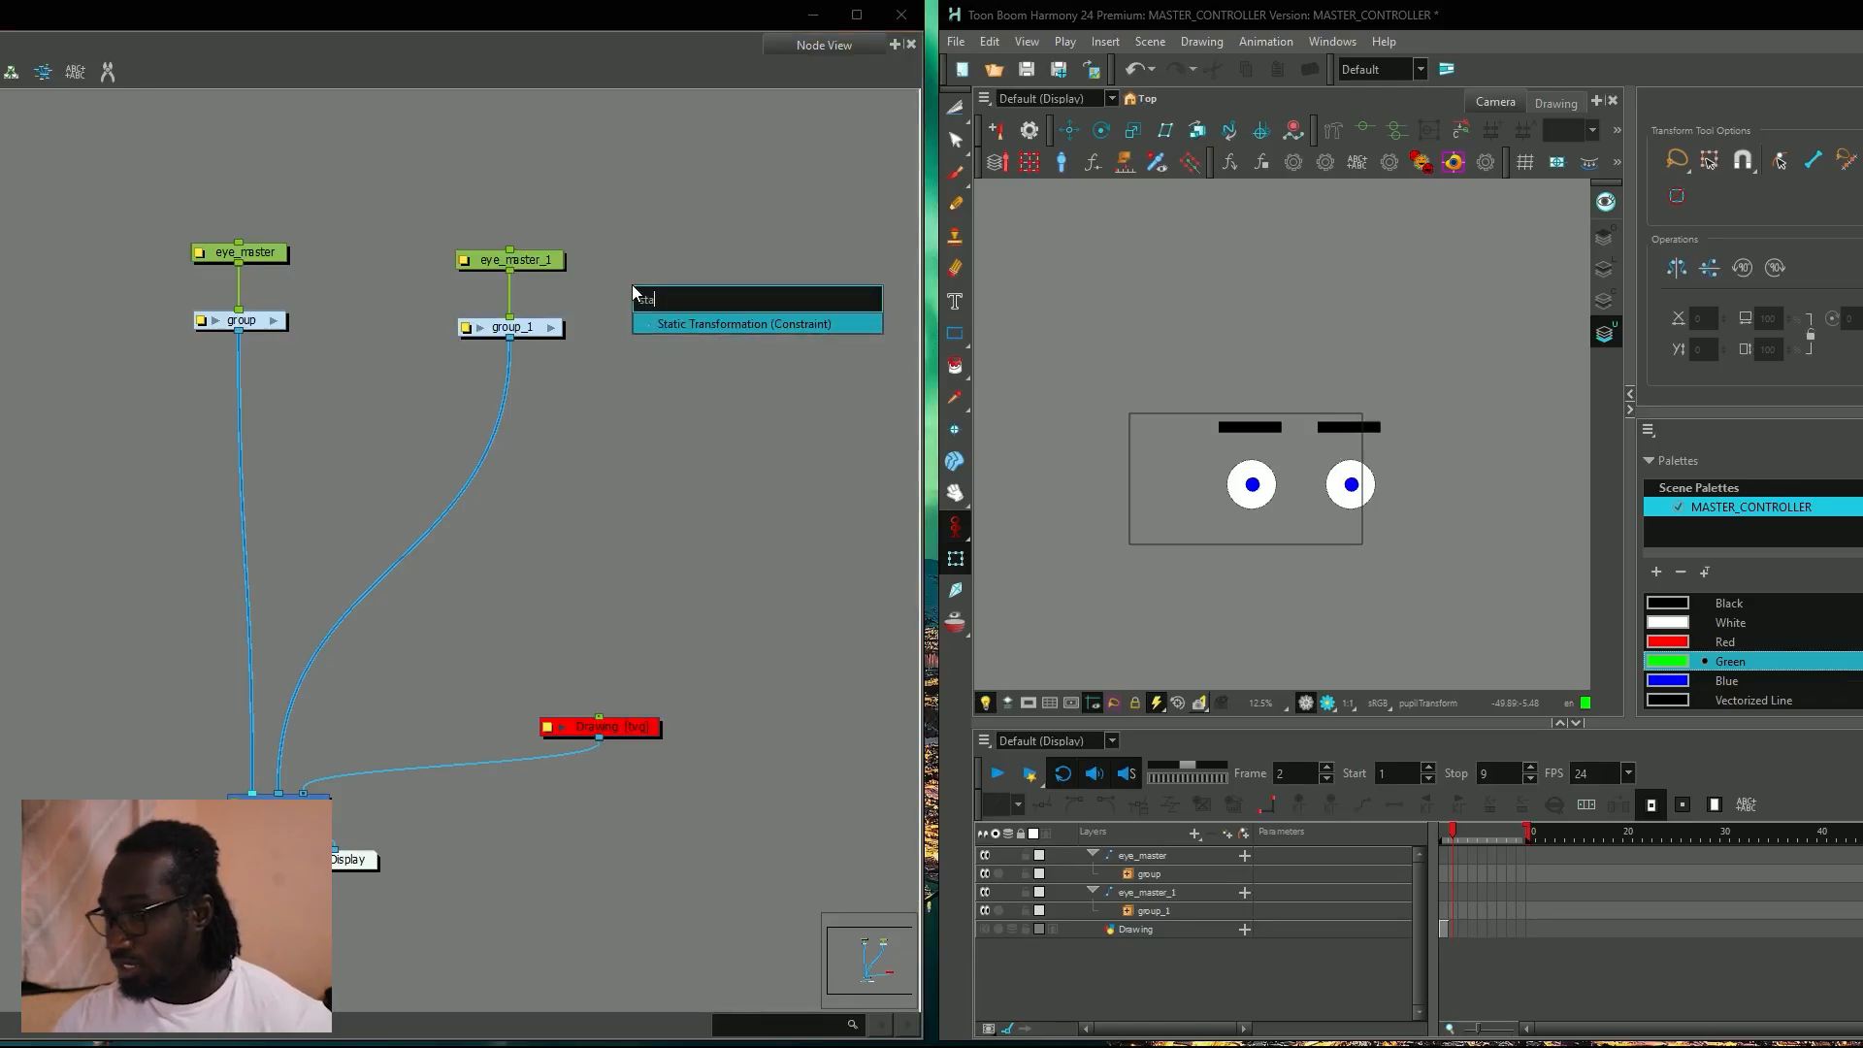
click(697, 322)
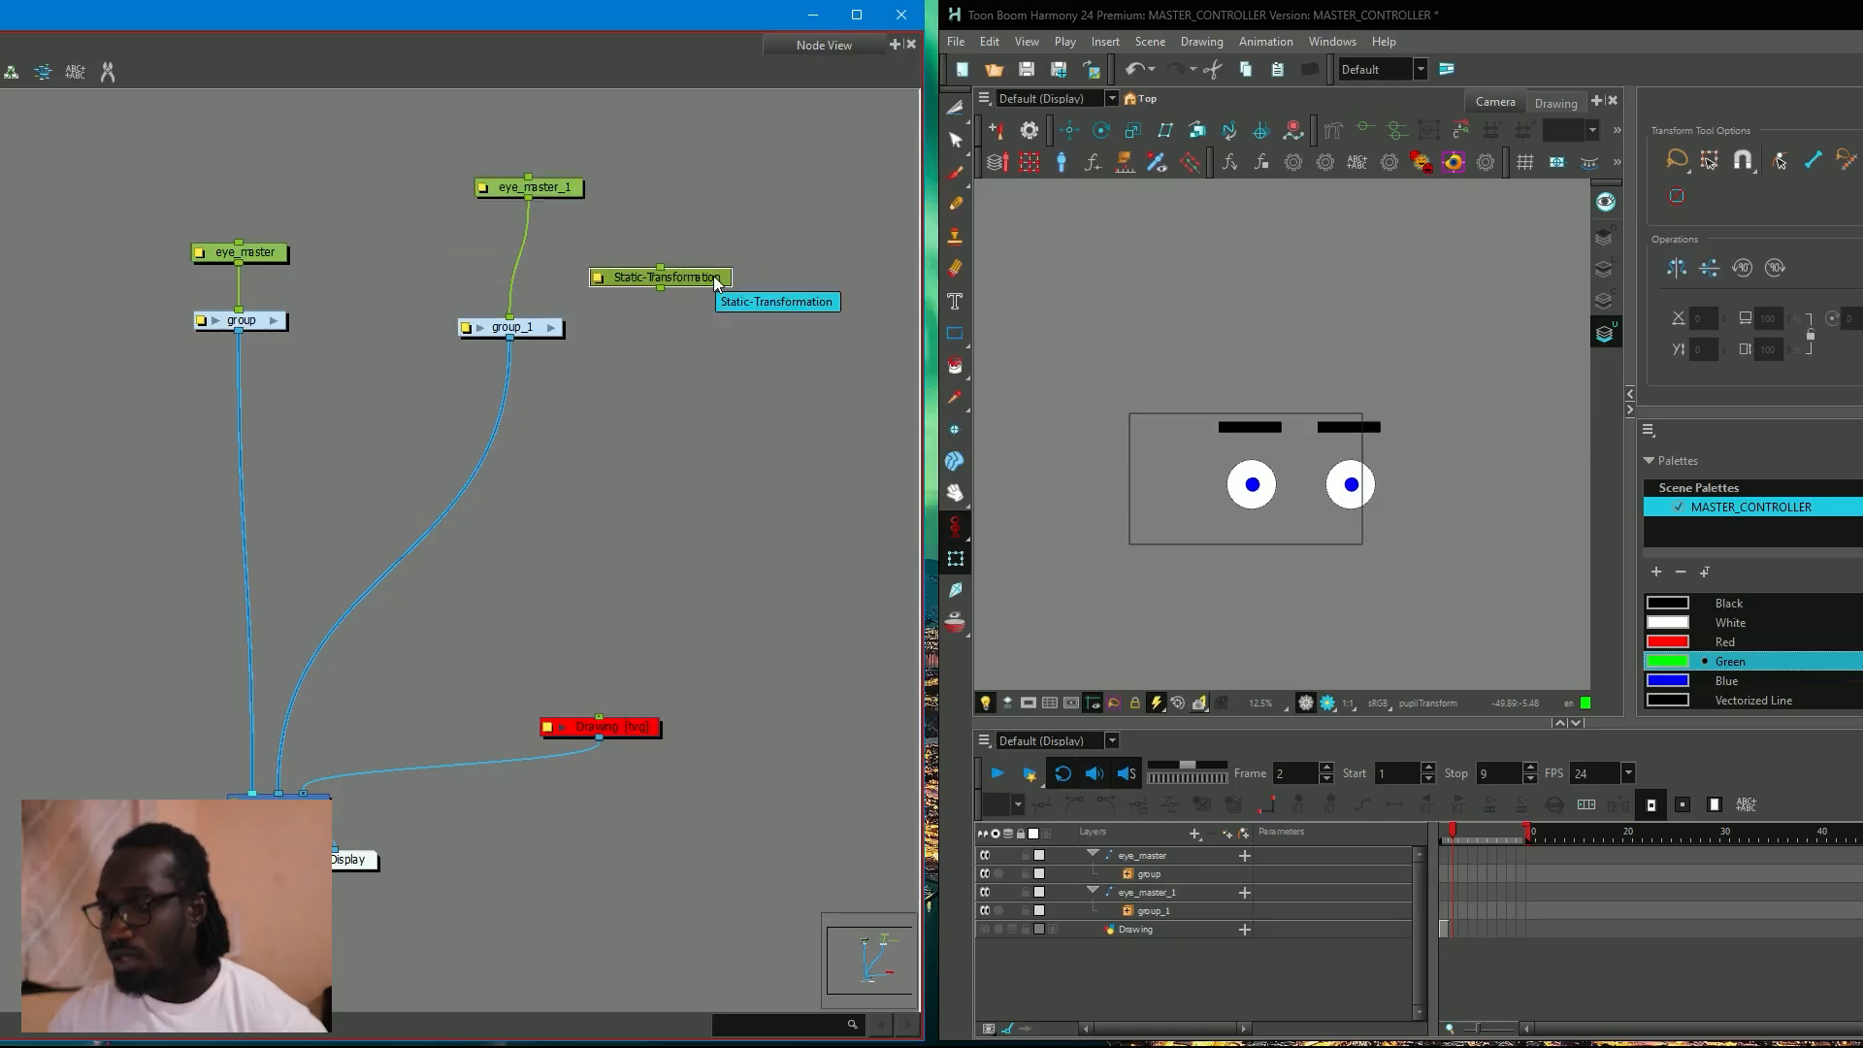
drag(719, 278, 567, 259)
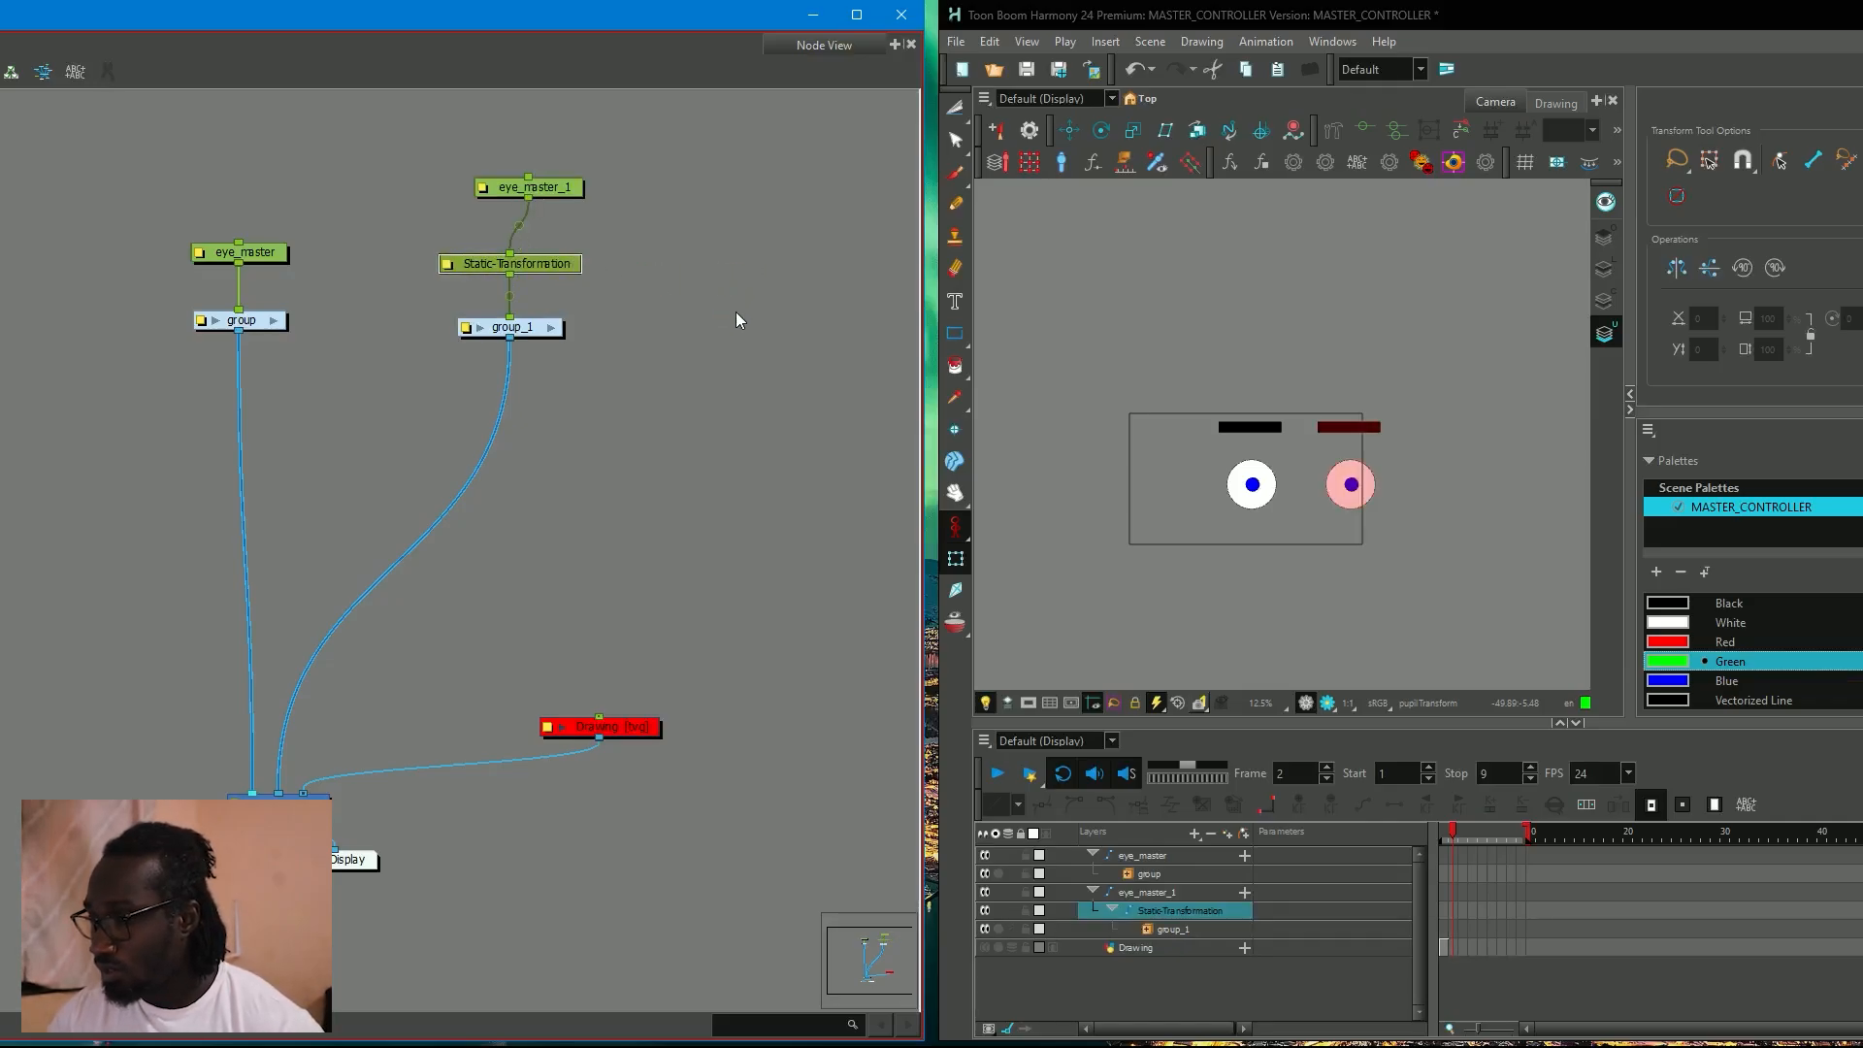
Undo the Static-Transformation node's insertion into the connection and reset the eye_master_1 peg's transformation.
click(1415, 450)
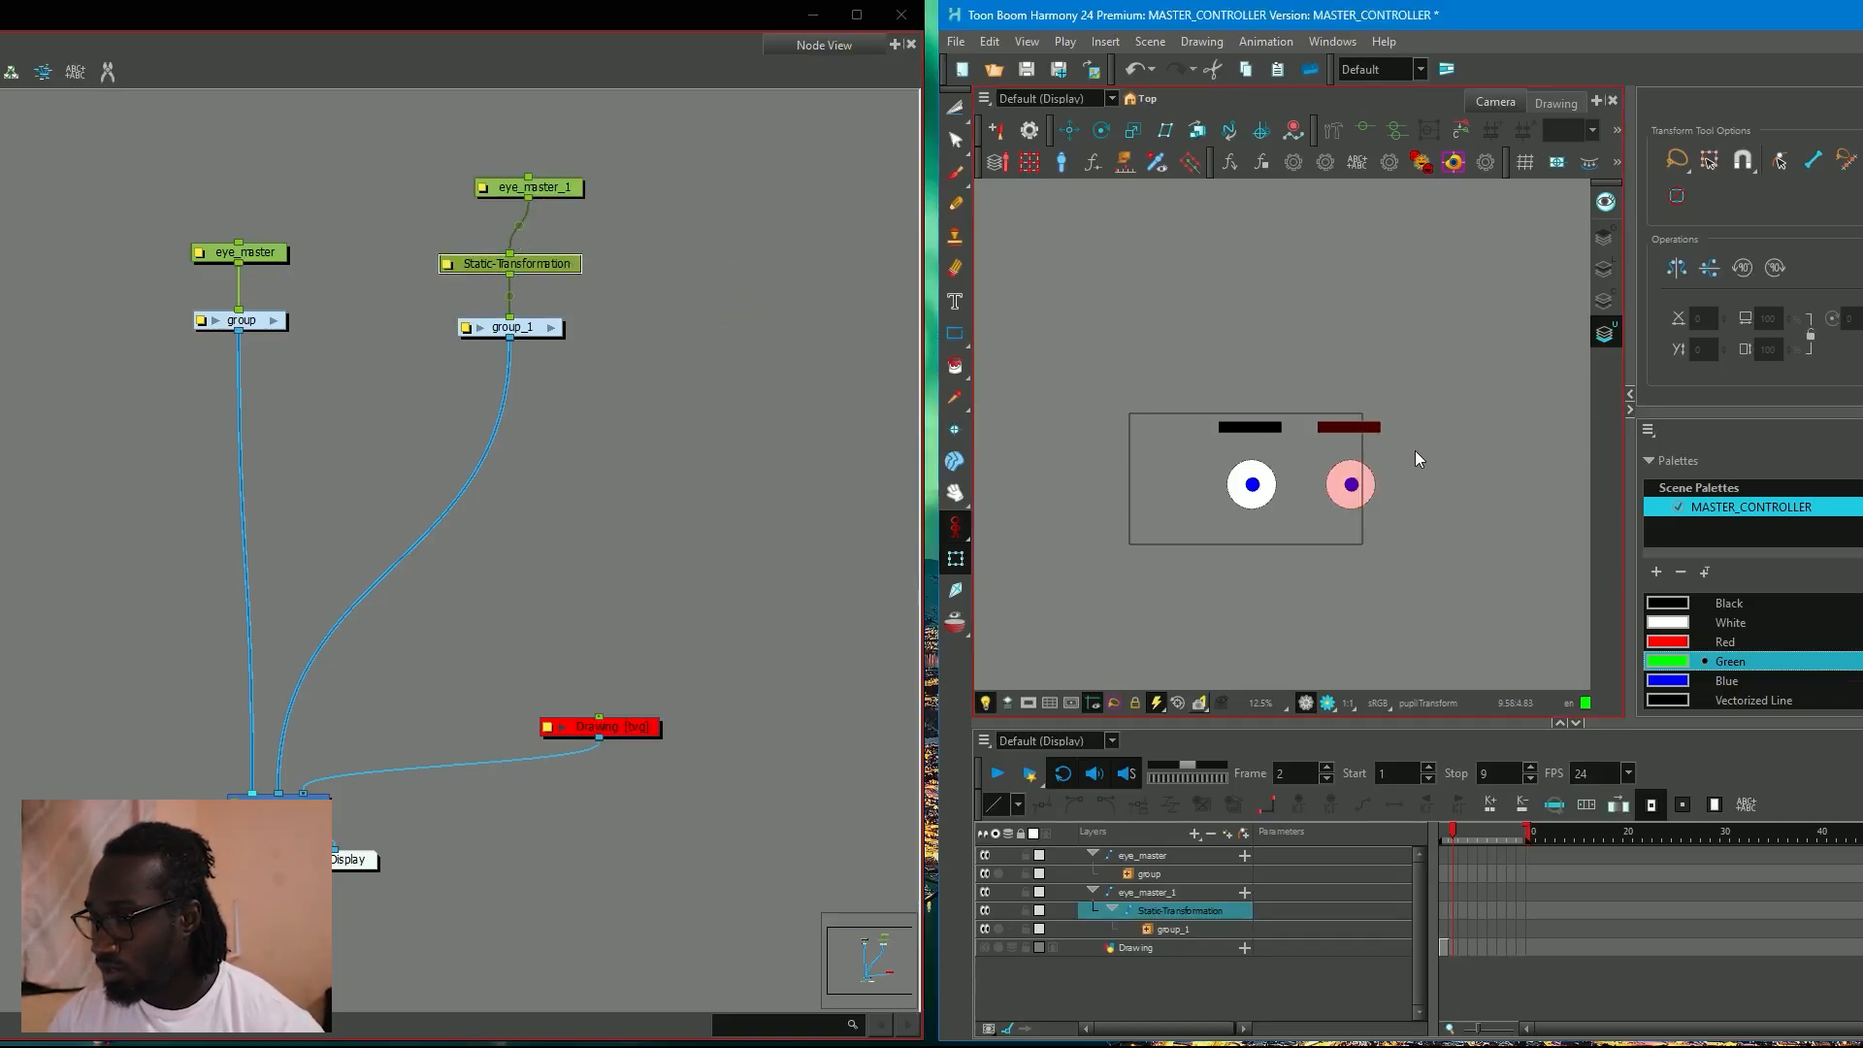
click(1355, 473)
key(ctrl+z)
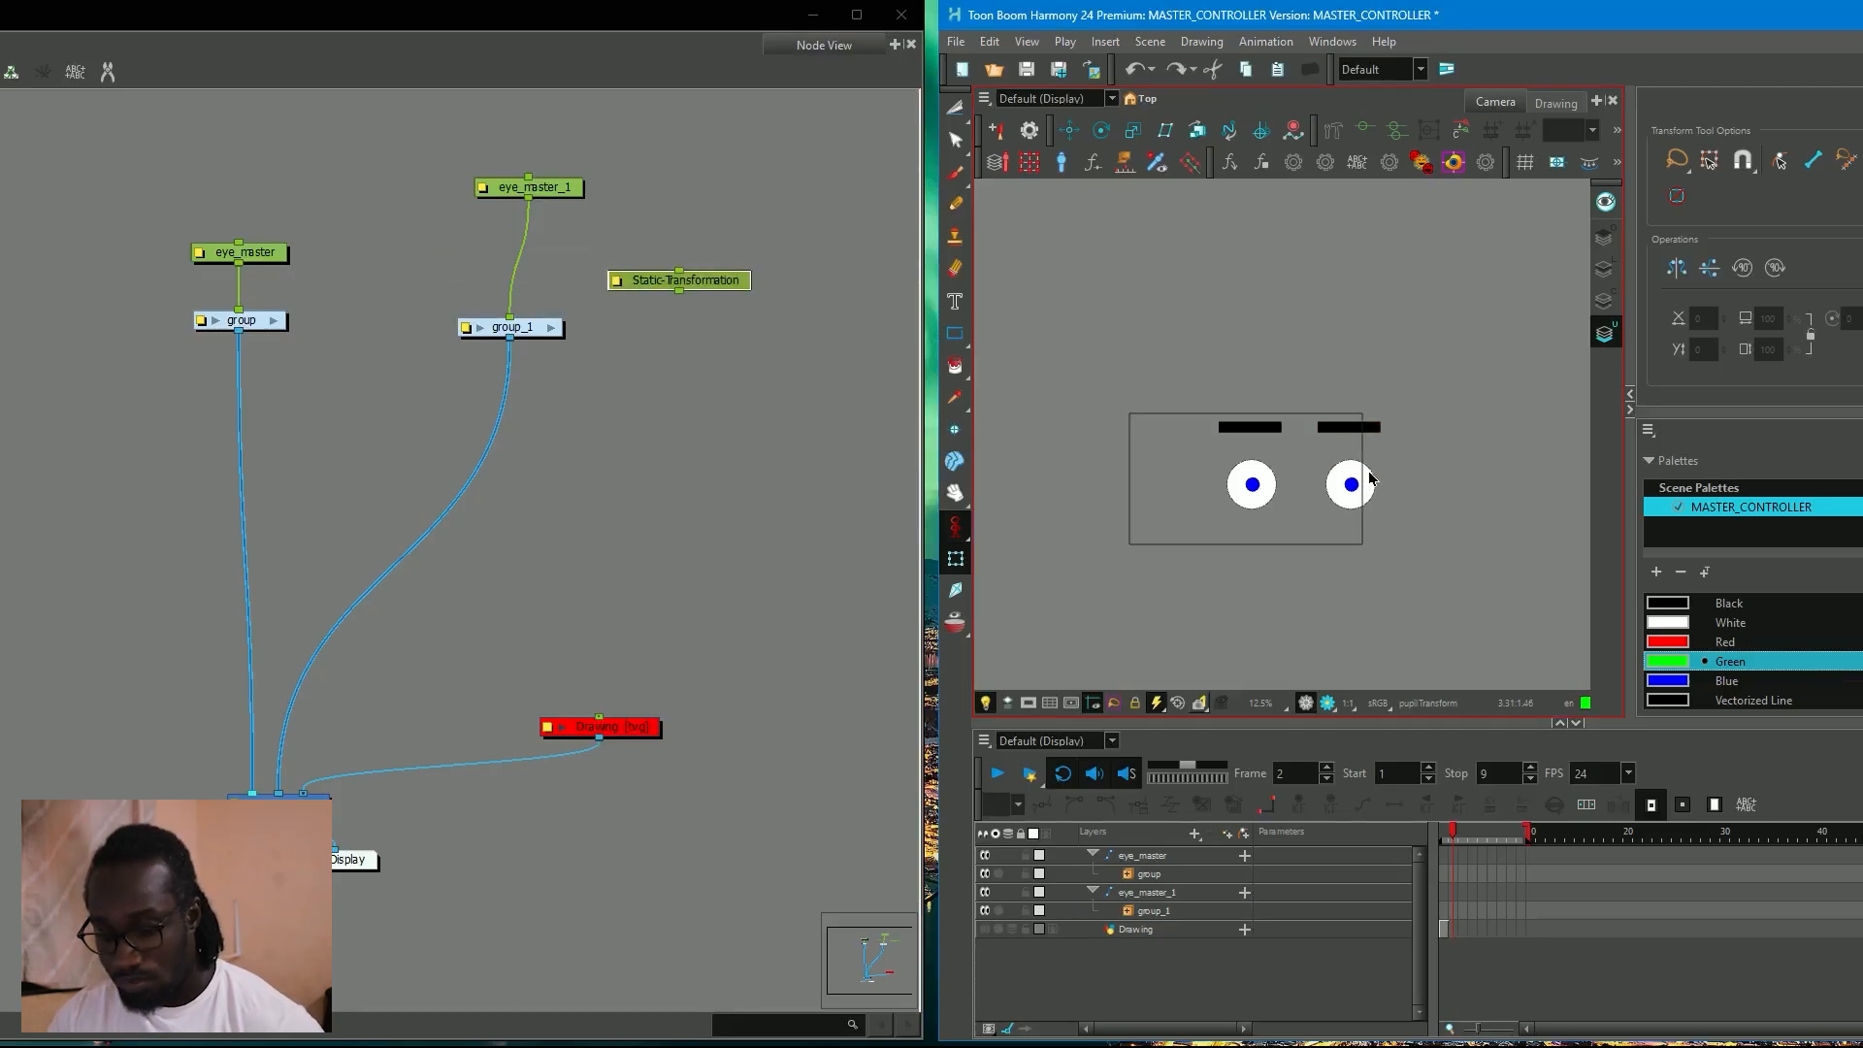
click(1371, 478)
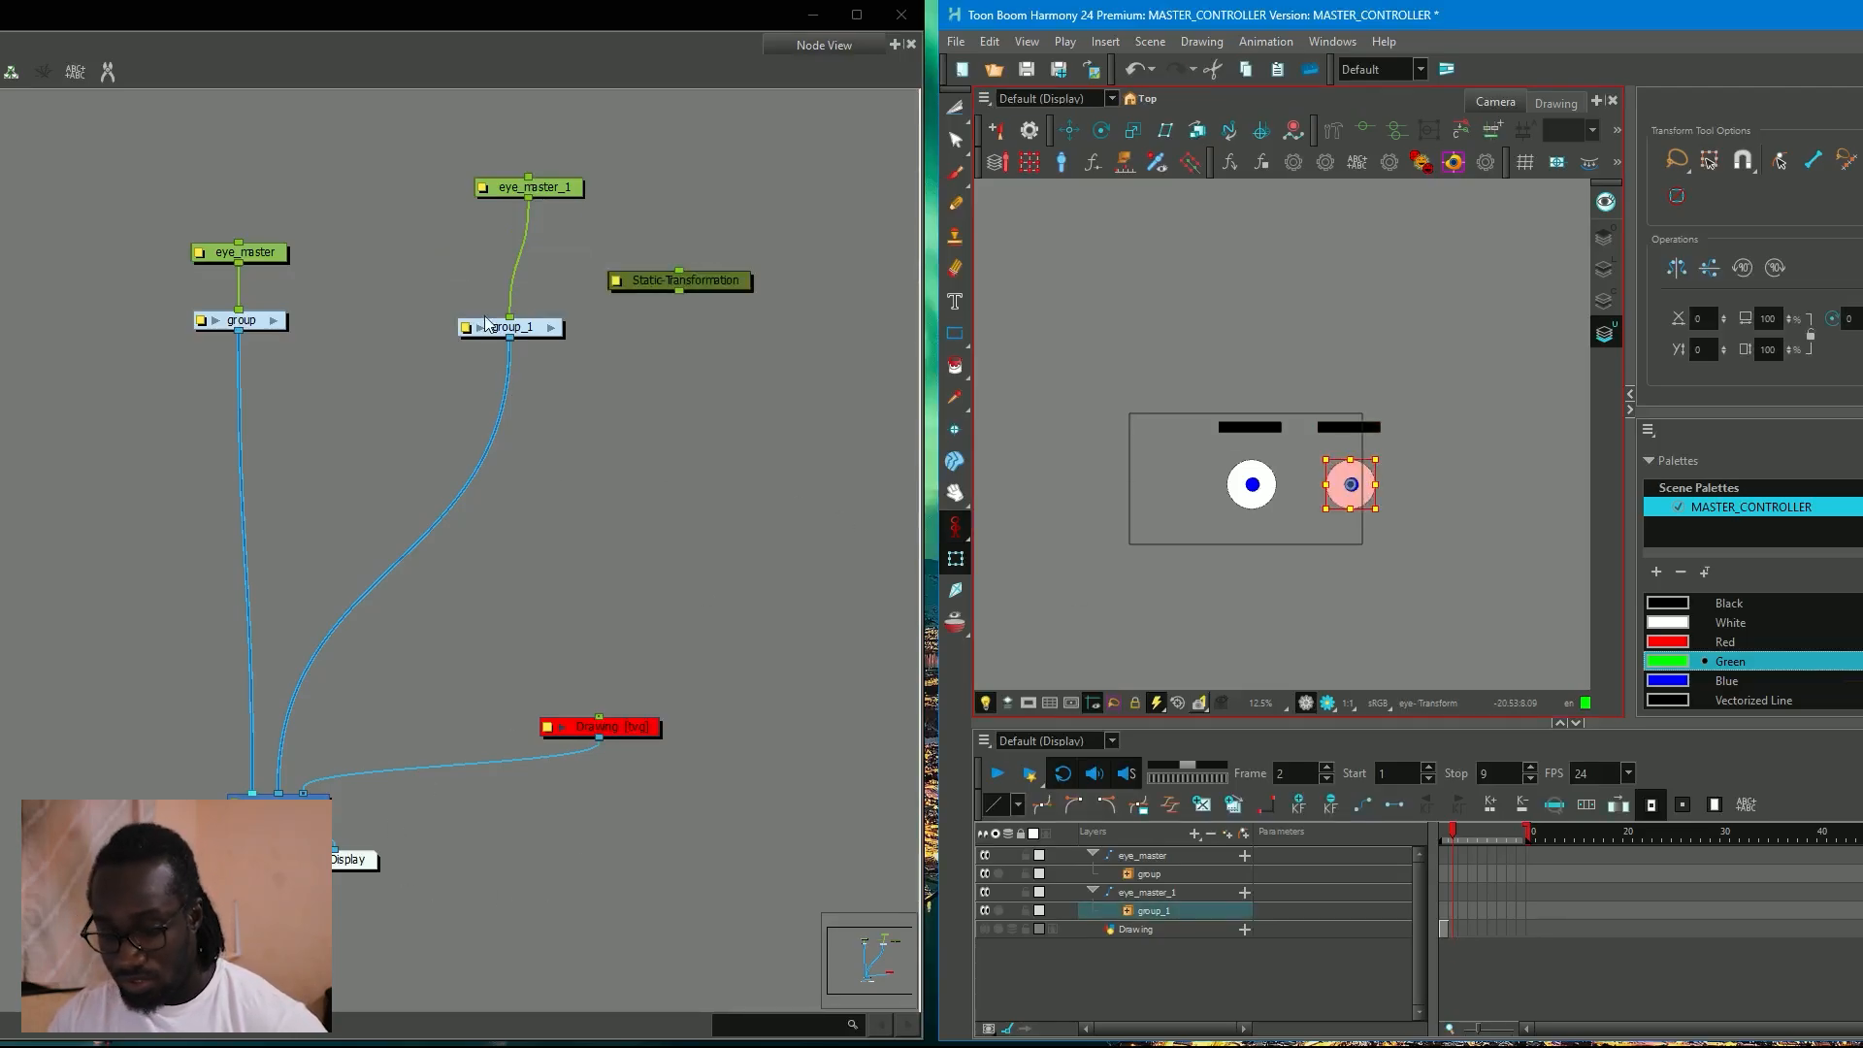
click(549, 186)
key(shift+r)
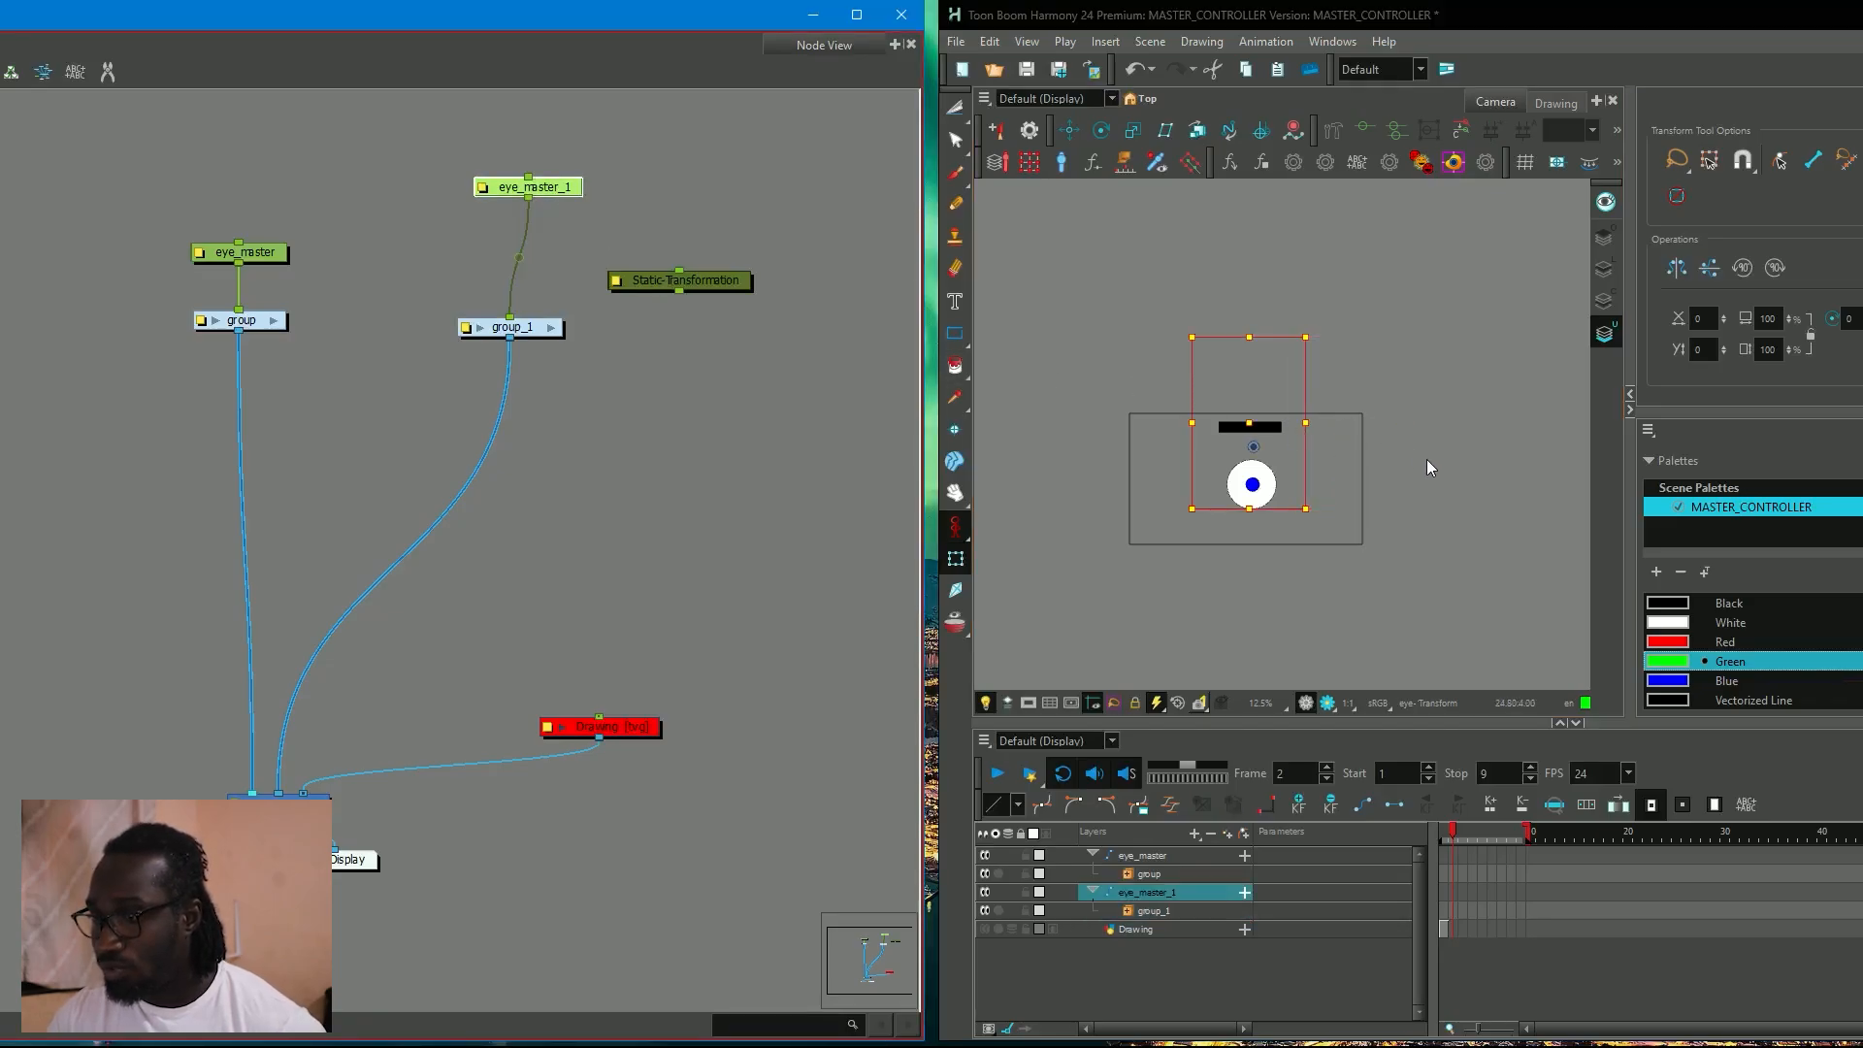
Reinsert Static-Transformation between eye_master_1 and group_1, and move the duplicated eye horizontally beside the original.
drag(718, 276, 572, 270)
click(545, 185)
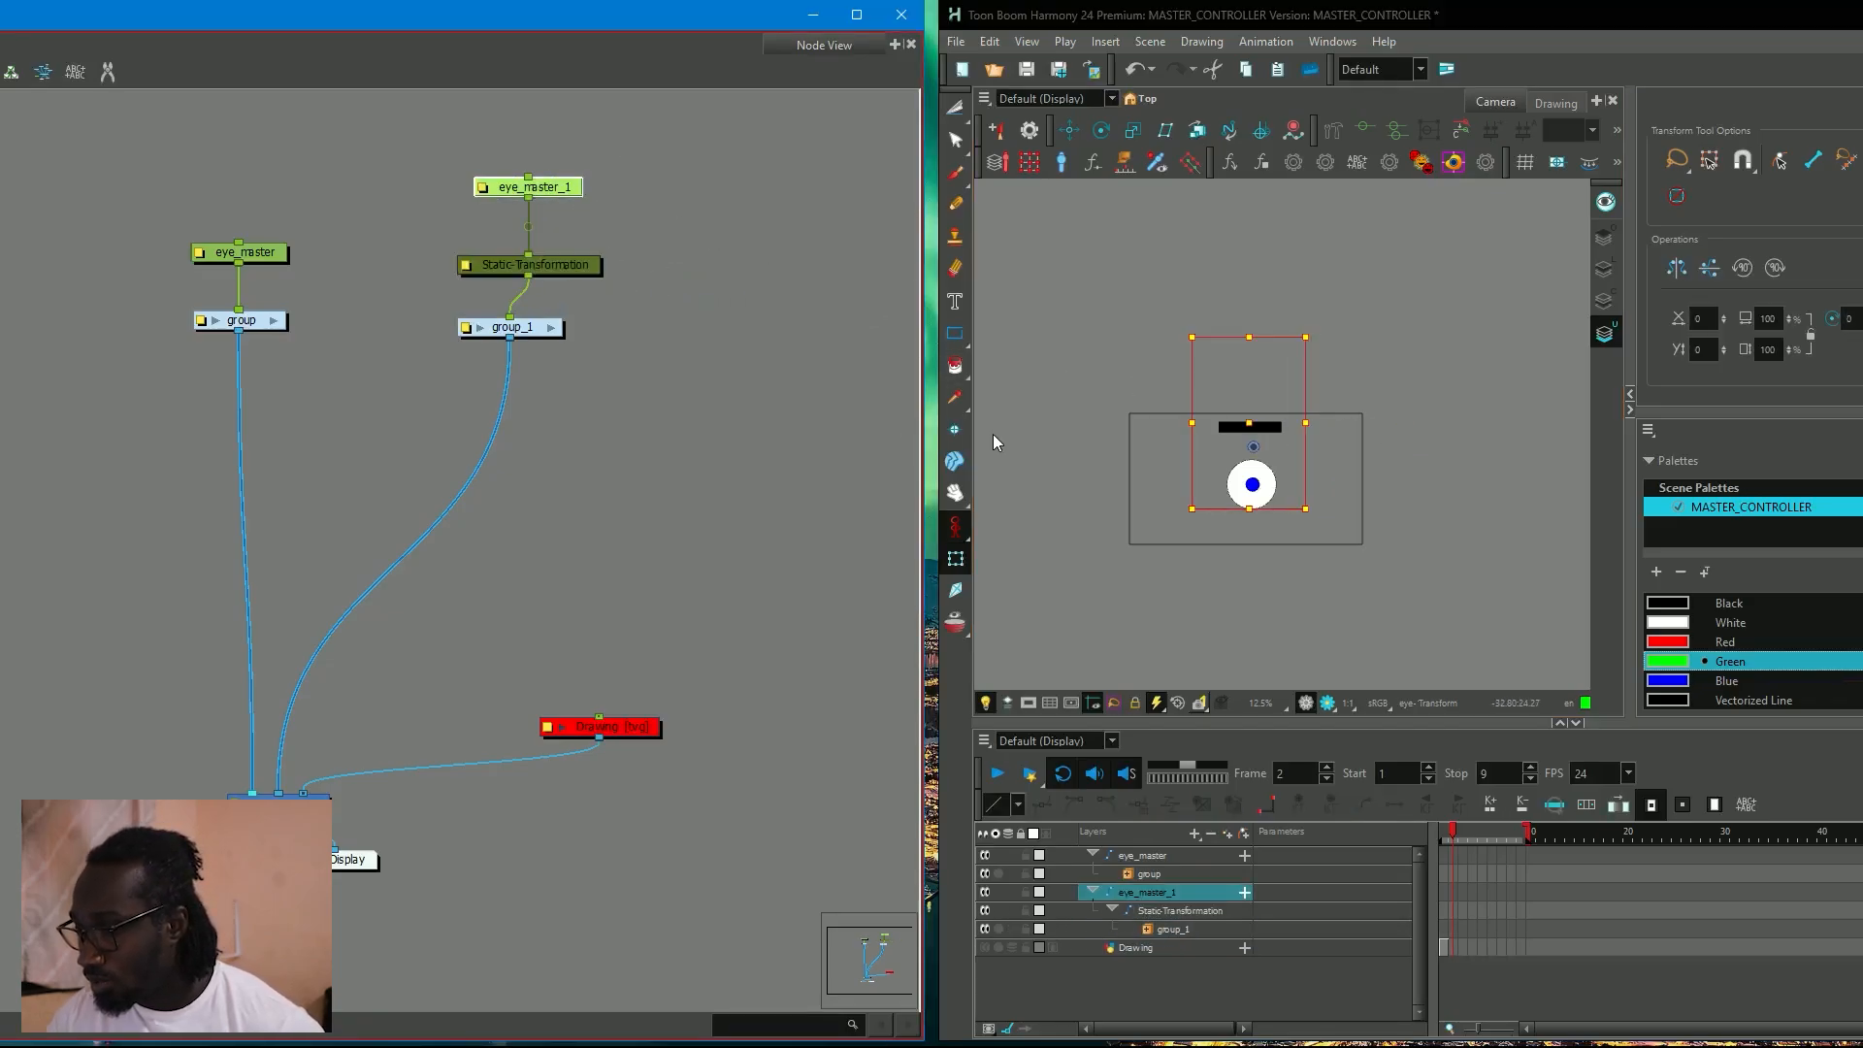
click(1257, 422)
drag(1258, 422, 1356, 423)
Bake the immediate parent's transformation into Static-Transformation and reset the eye_master_1 peg.
click(465, 265)
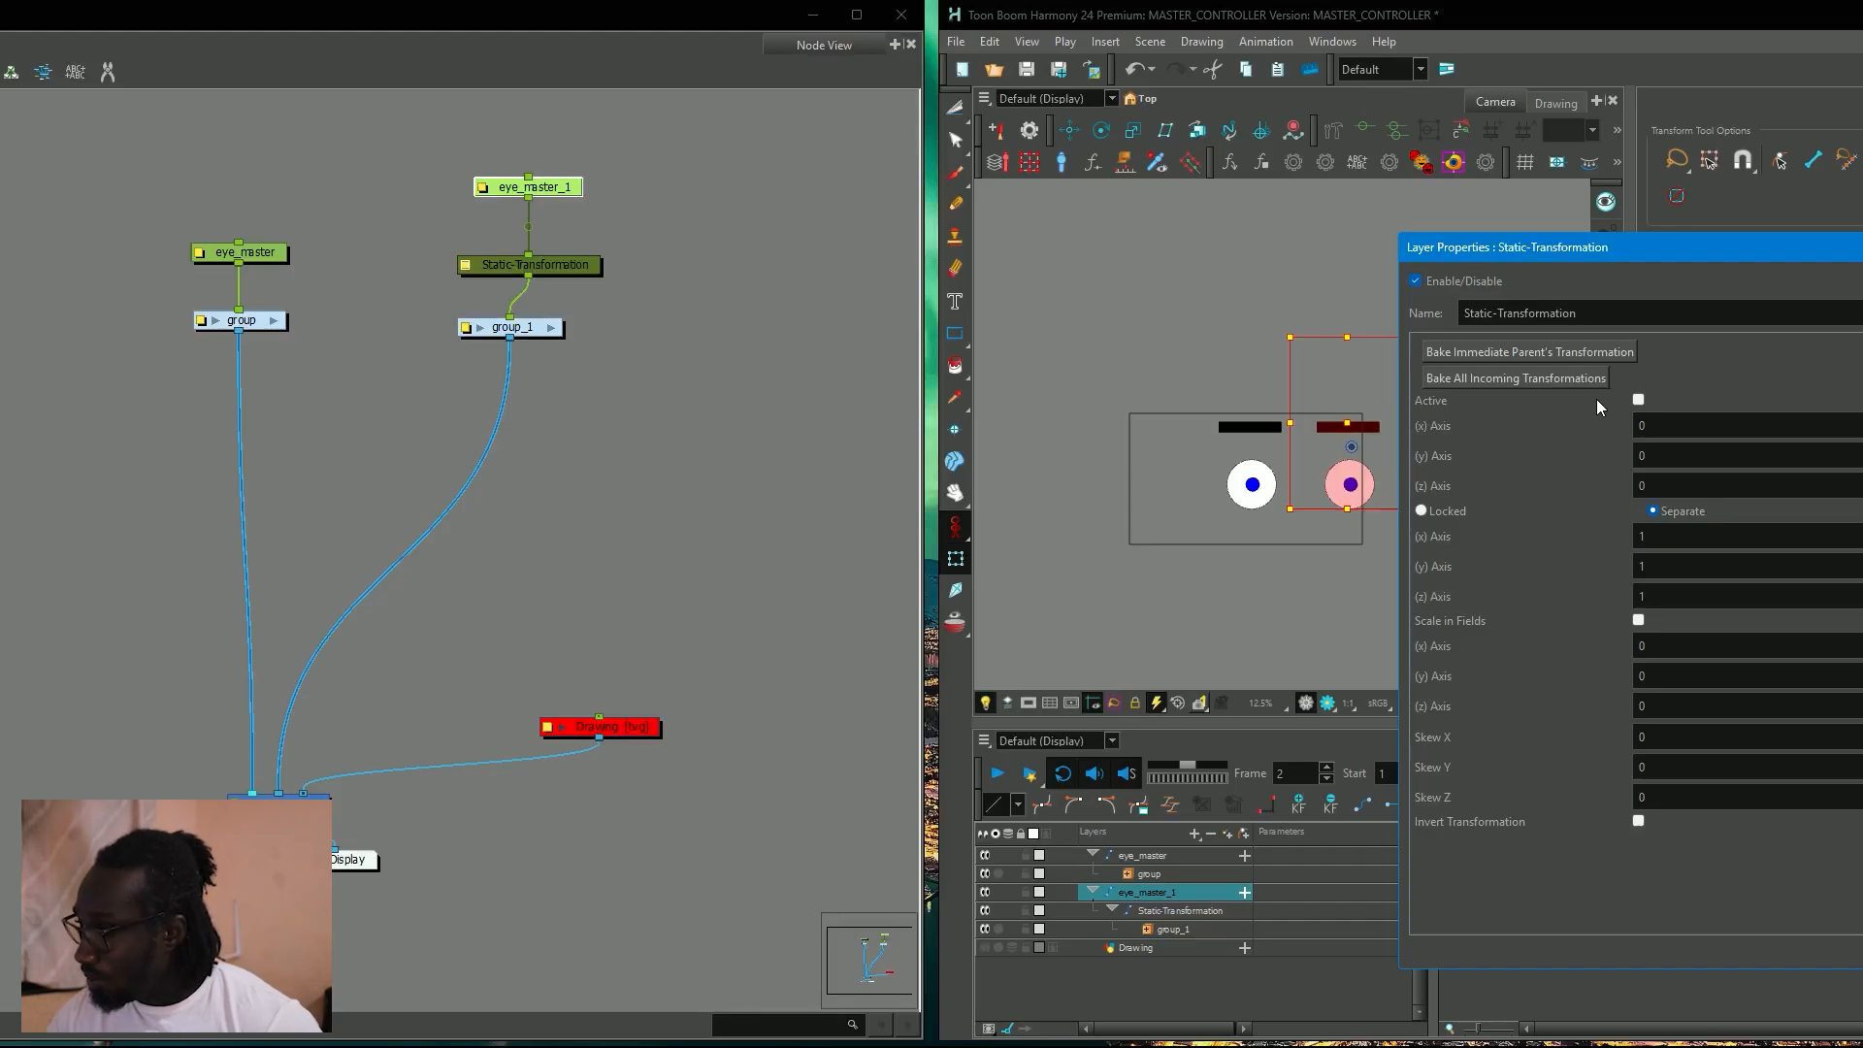
click(1544, 353)
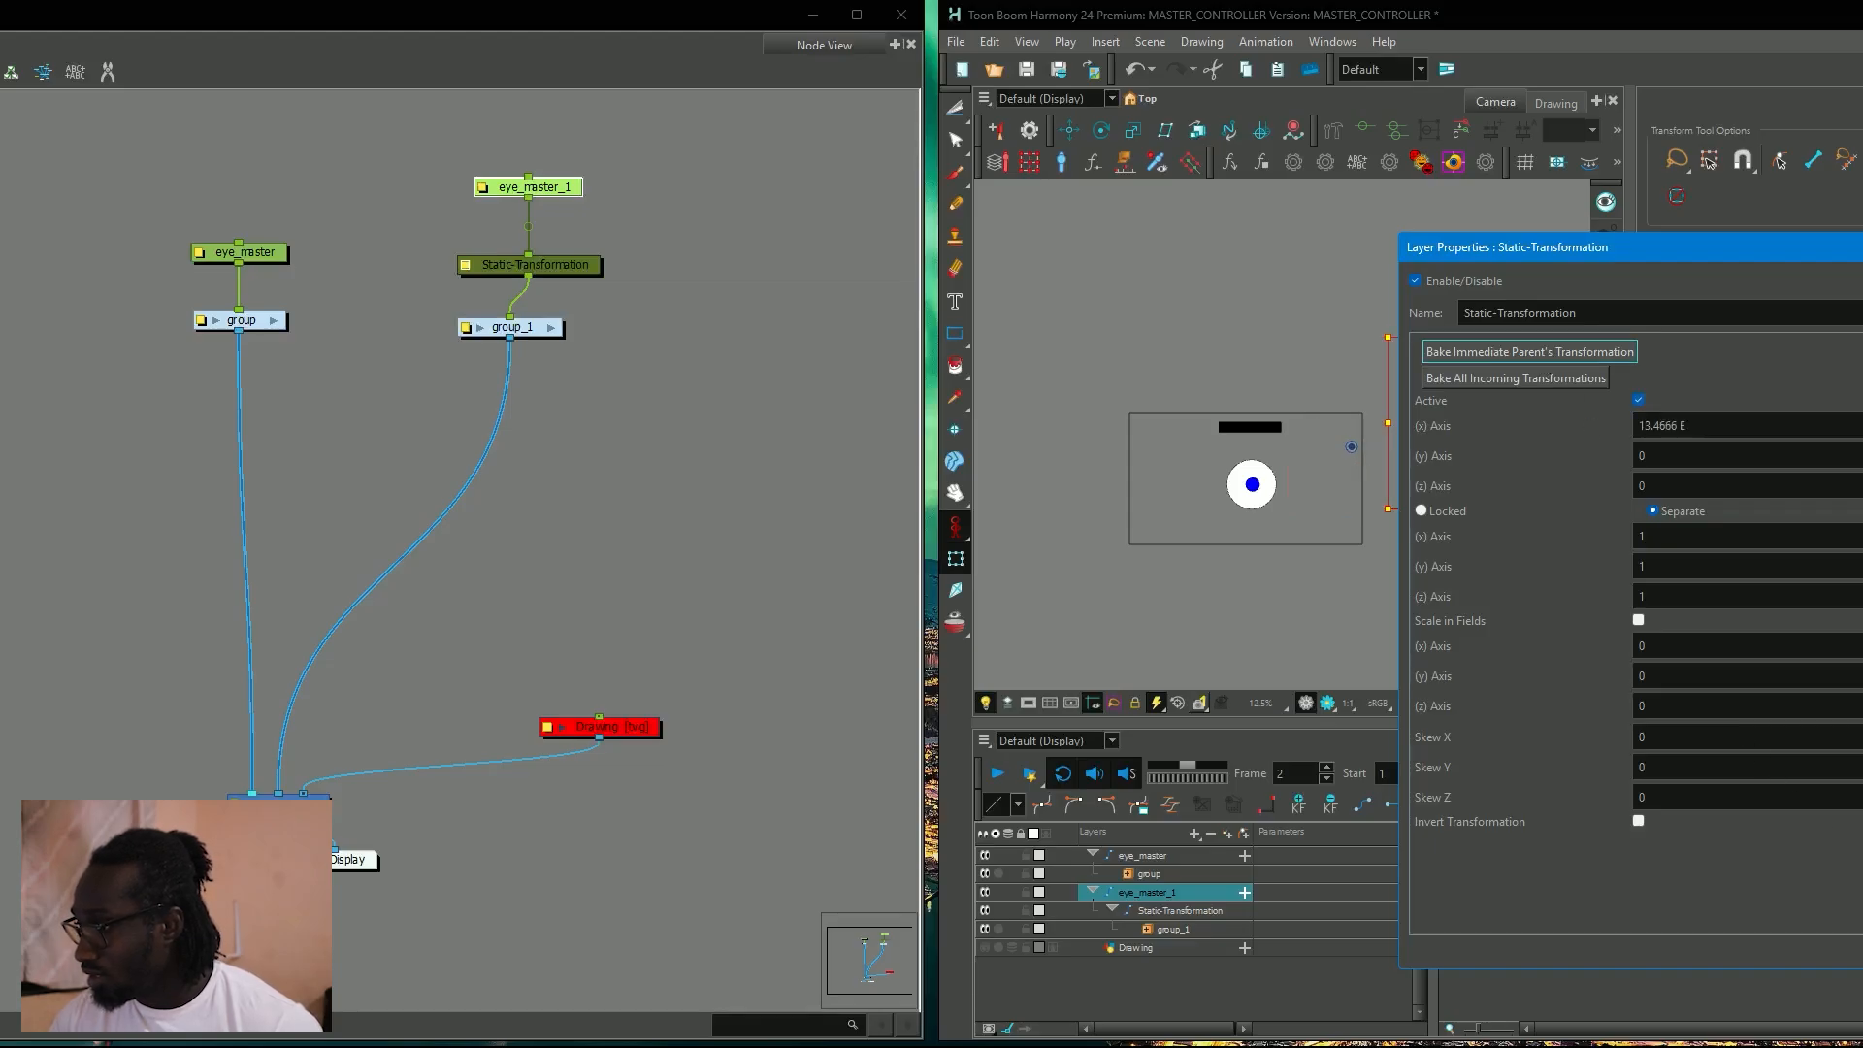
click(1858, 952)
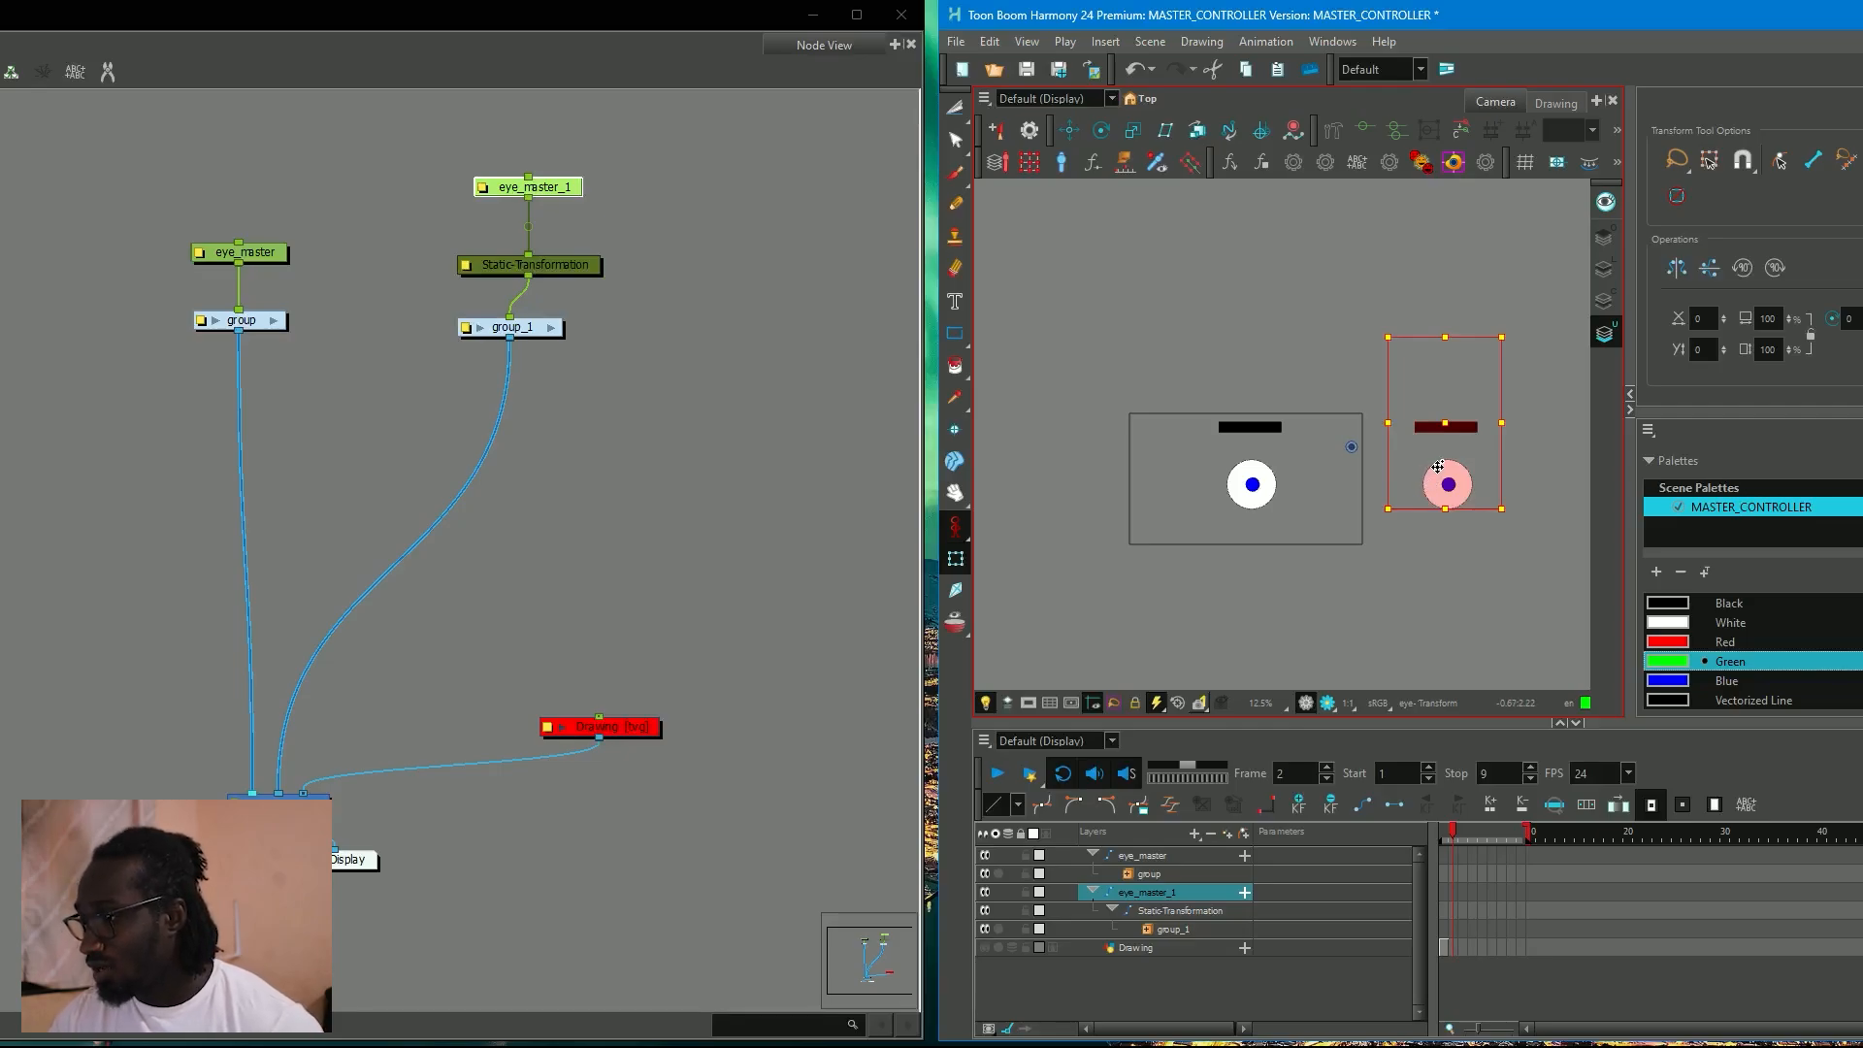
key(r)
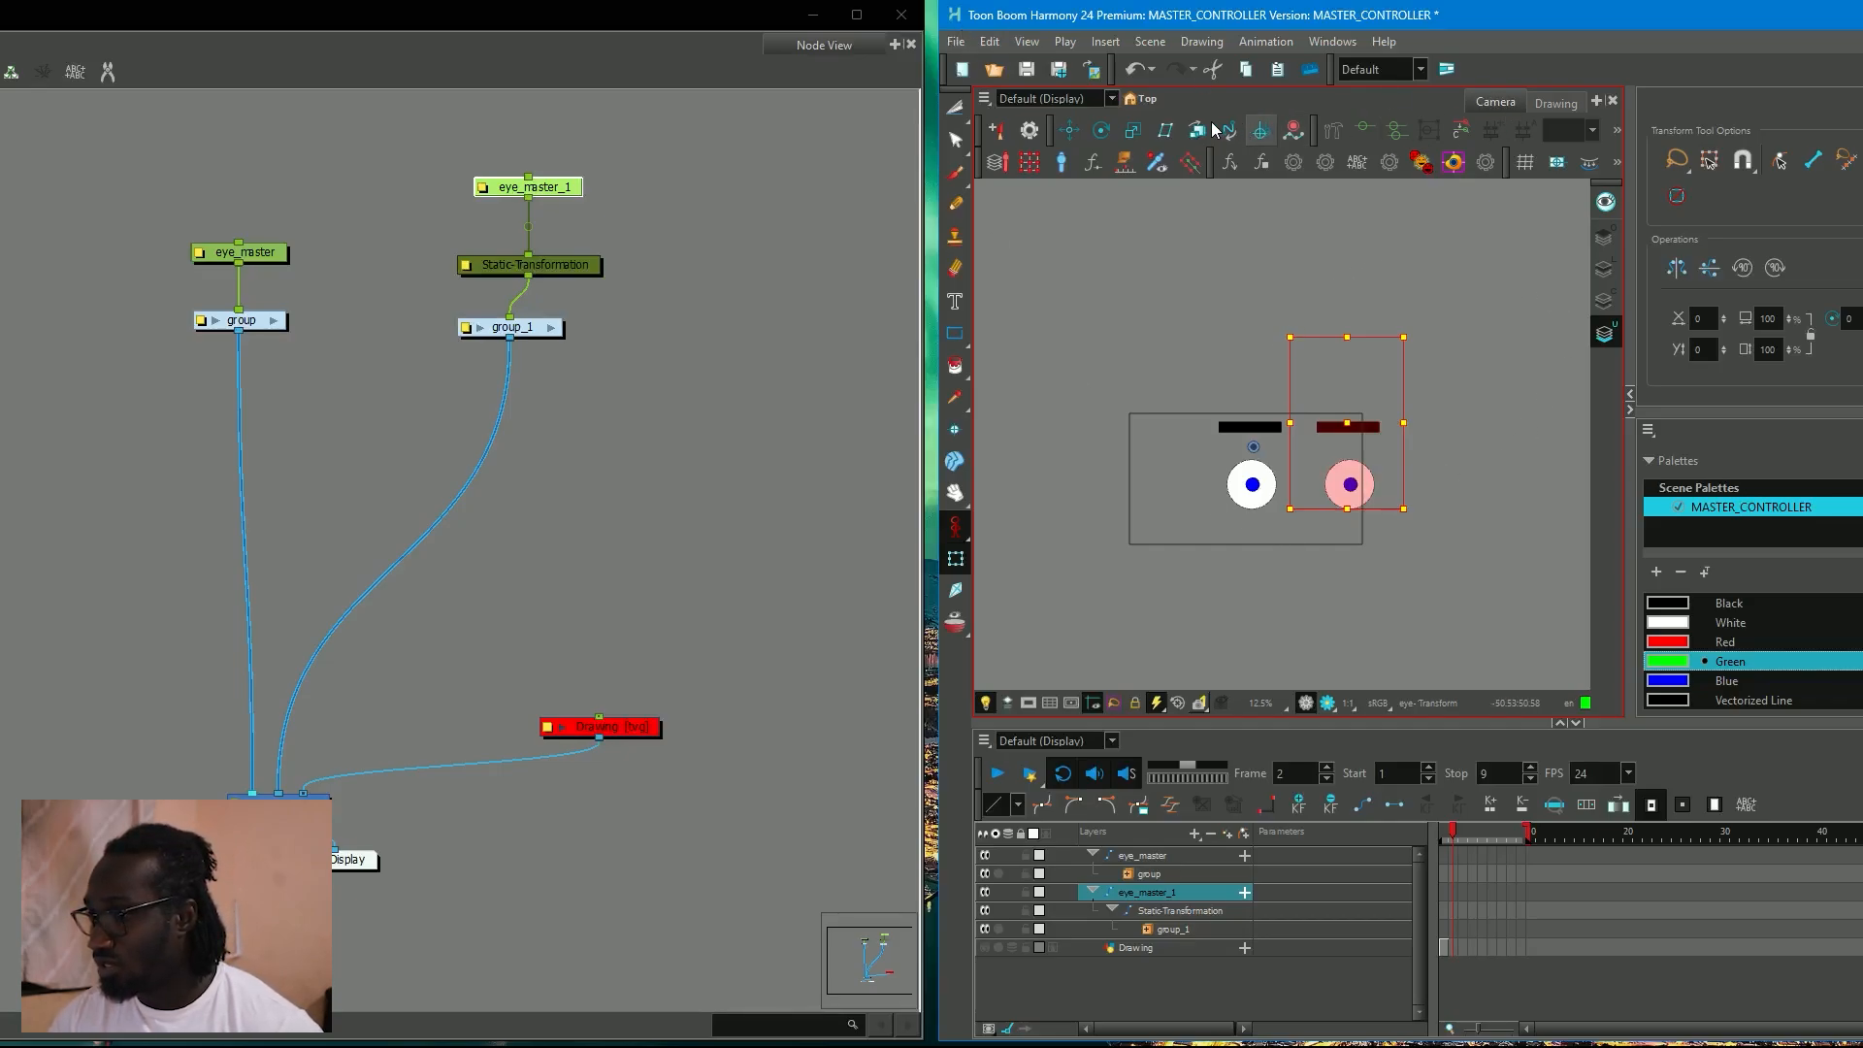
Reposition the eye_master_1 peg's pivot between the duplicated eye and its eyebrow, and clear the selection.
click(1070, 130)
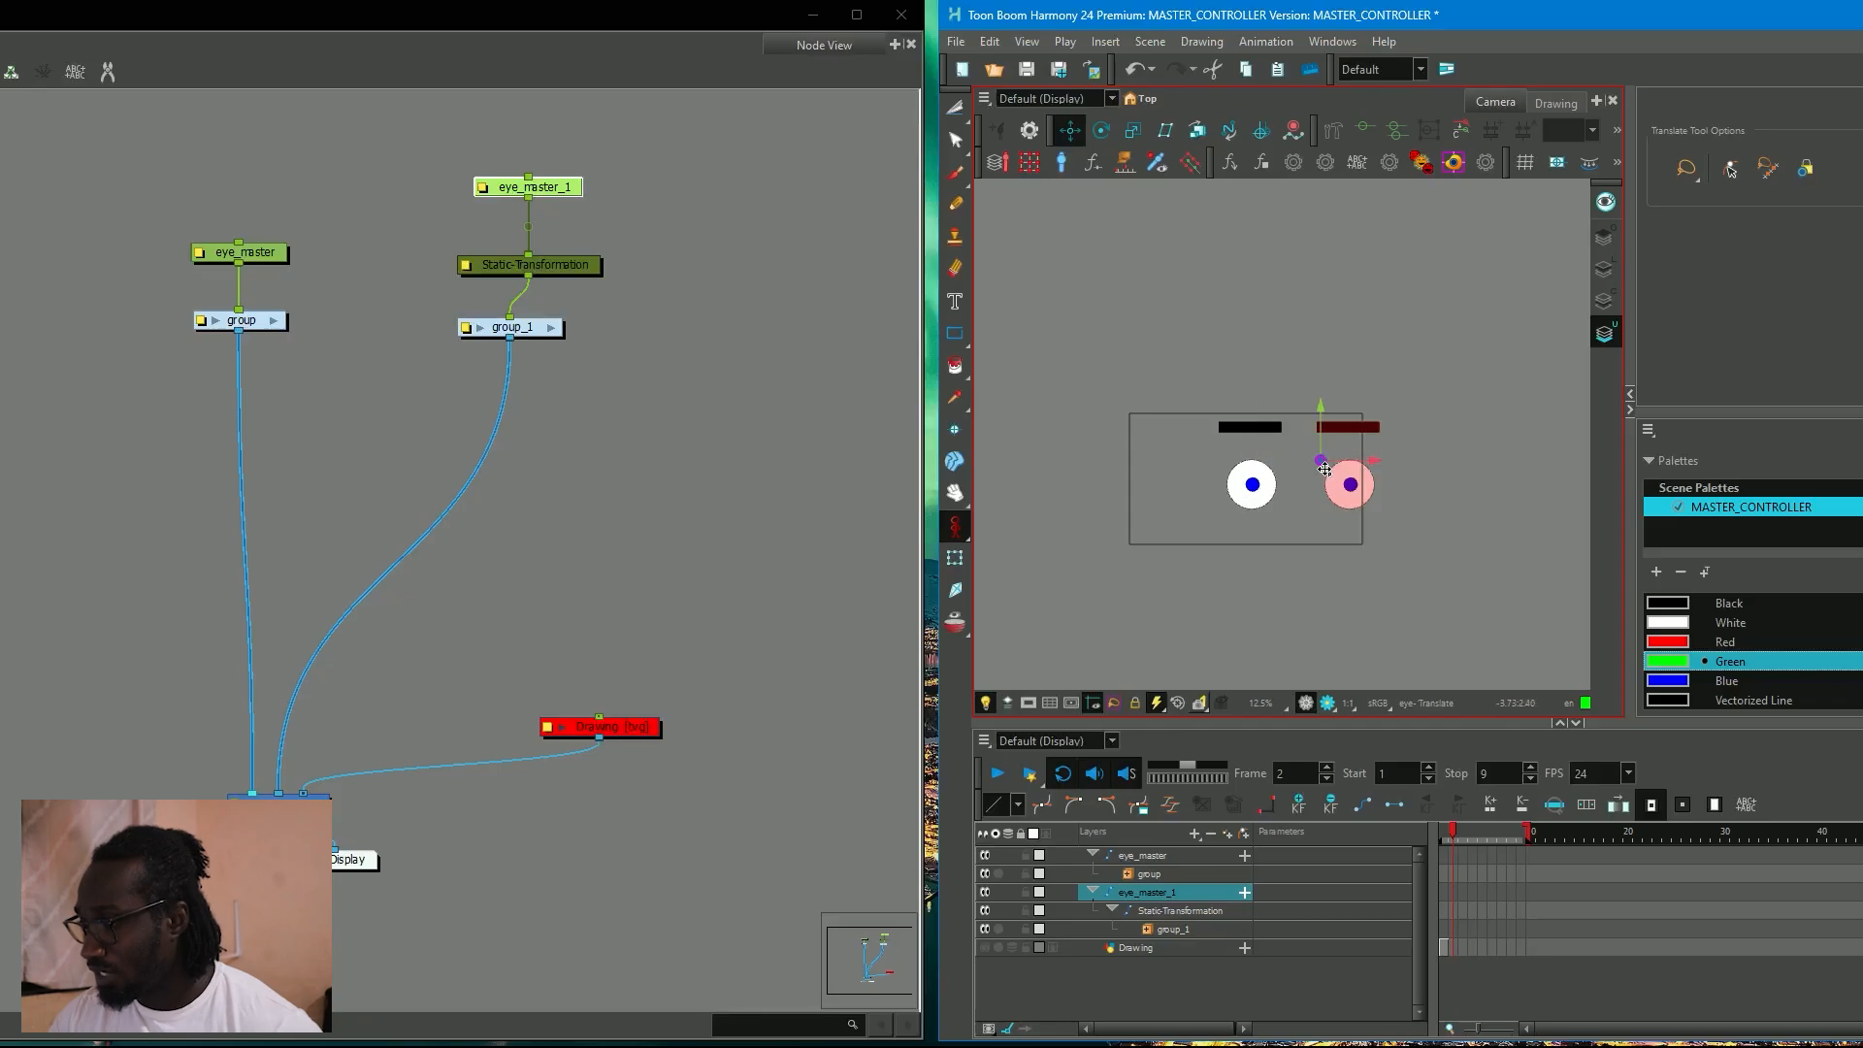
drag(1348, 471, 1351, 463)
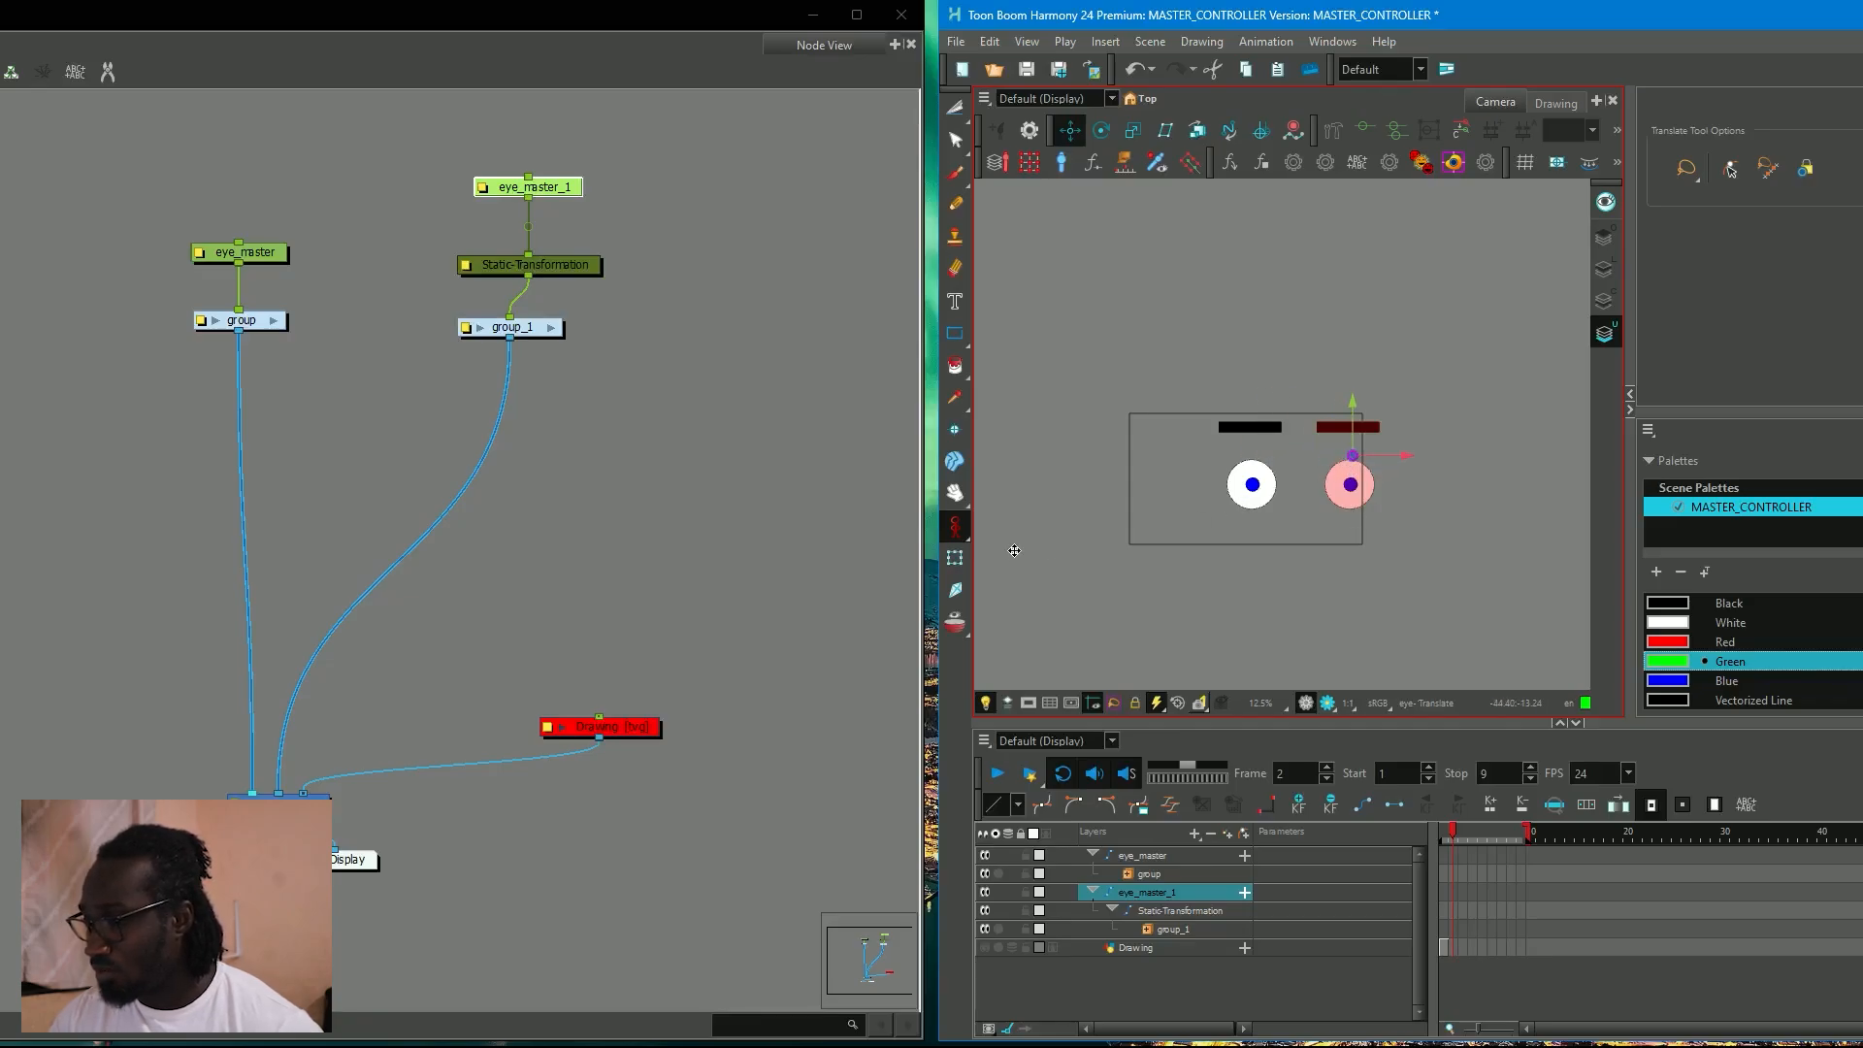
click(955, 558)
click(1440, 538)
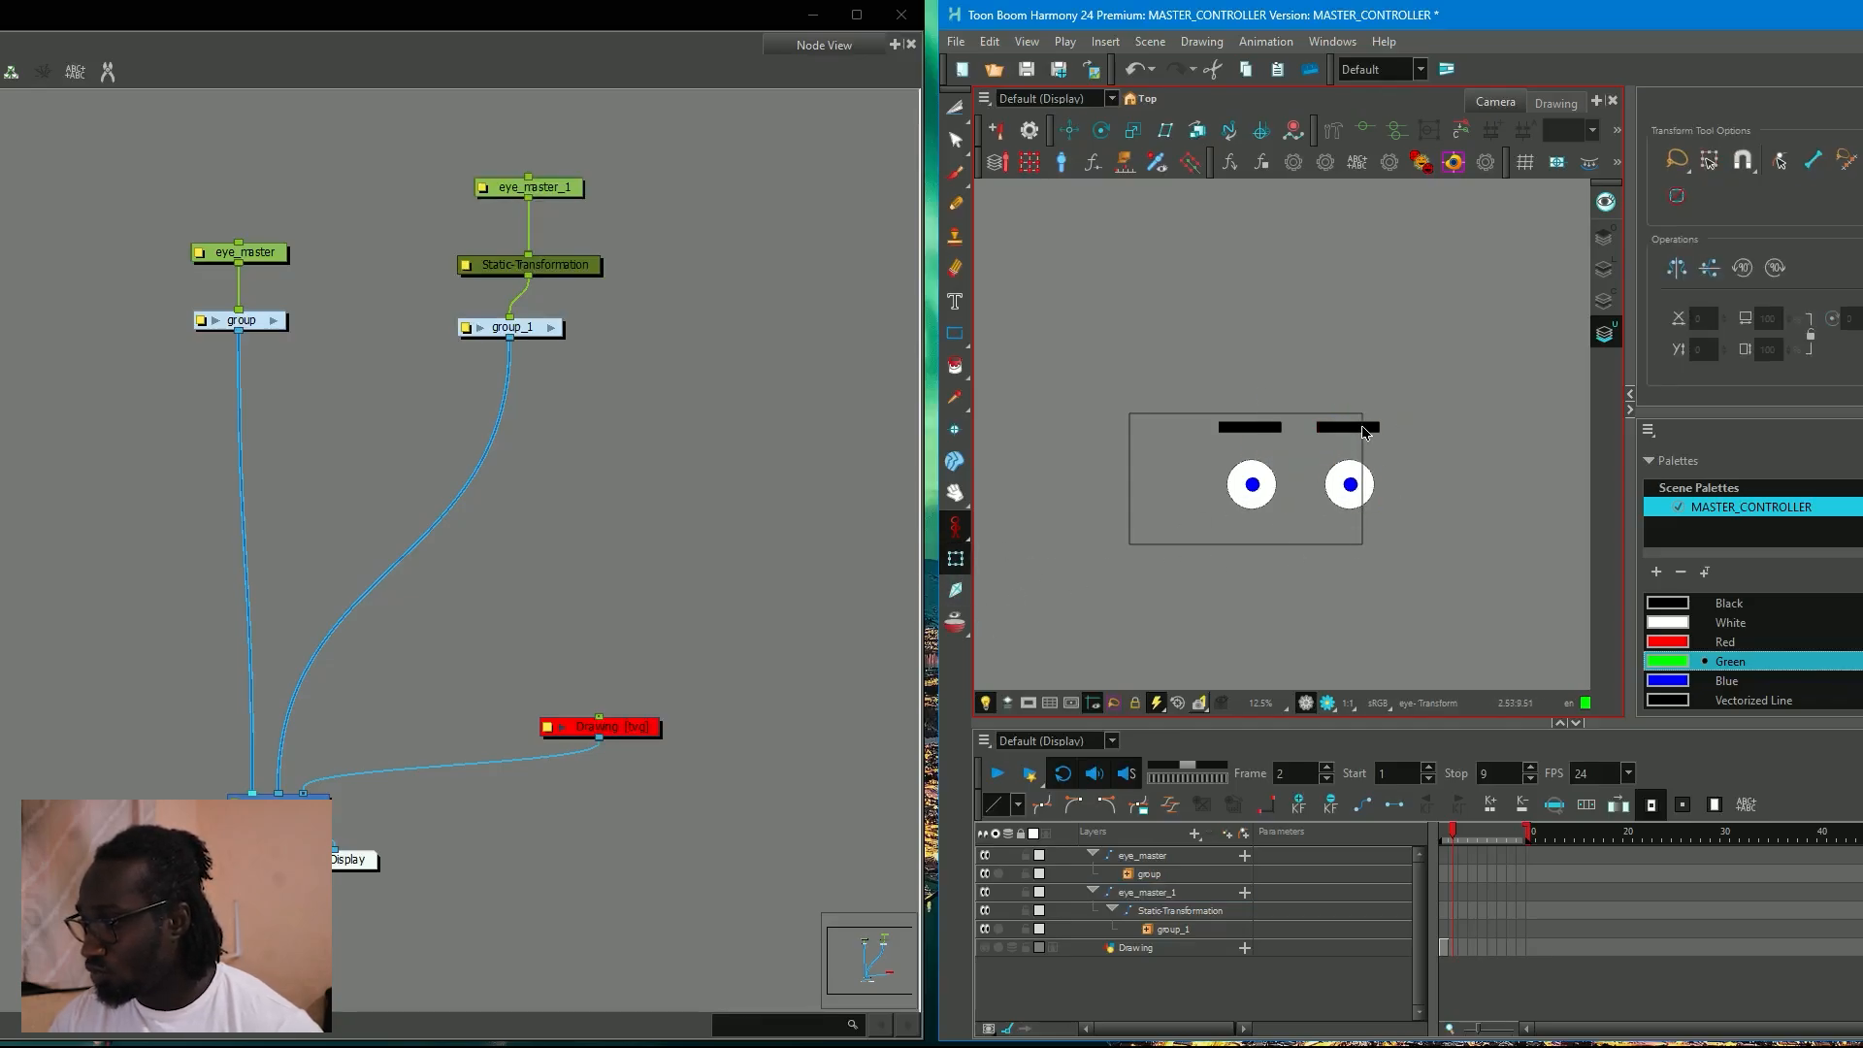
Try lowering each eyebrow over its eye, and undo the moves.
click(1367, 427)
drag(1366, 396, 1374, 456)
click(1275, 430)
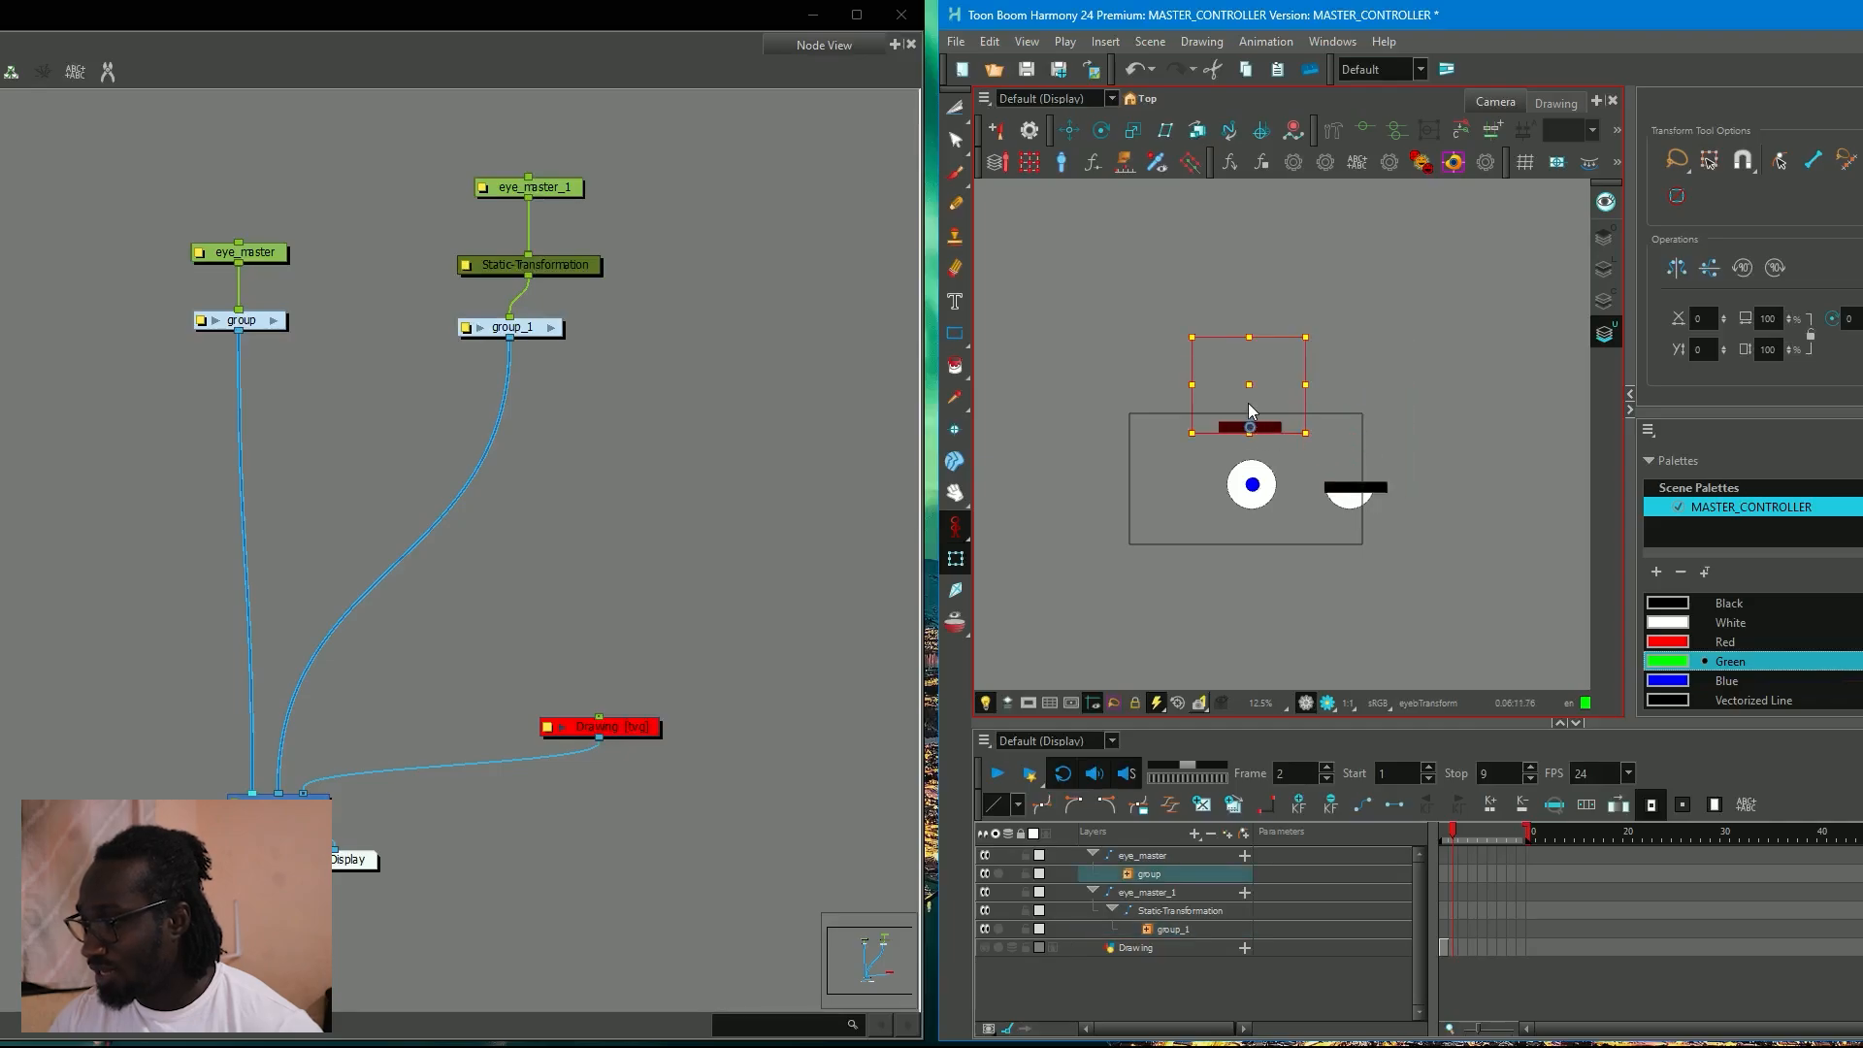
drag(1274, 427, 1274, 490)
key(ctrl+z)
key(ctrl+z)
key(ctrl+z)
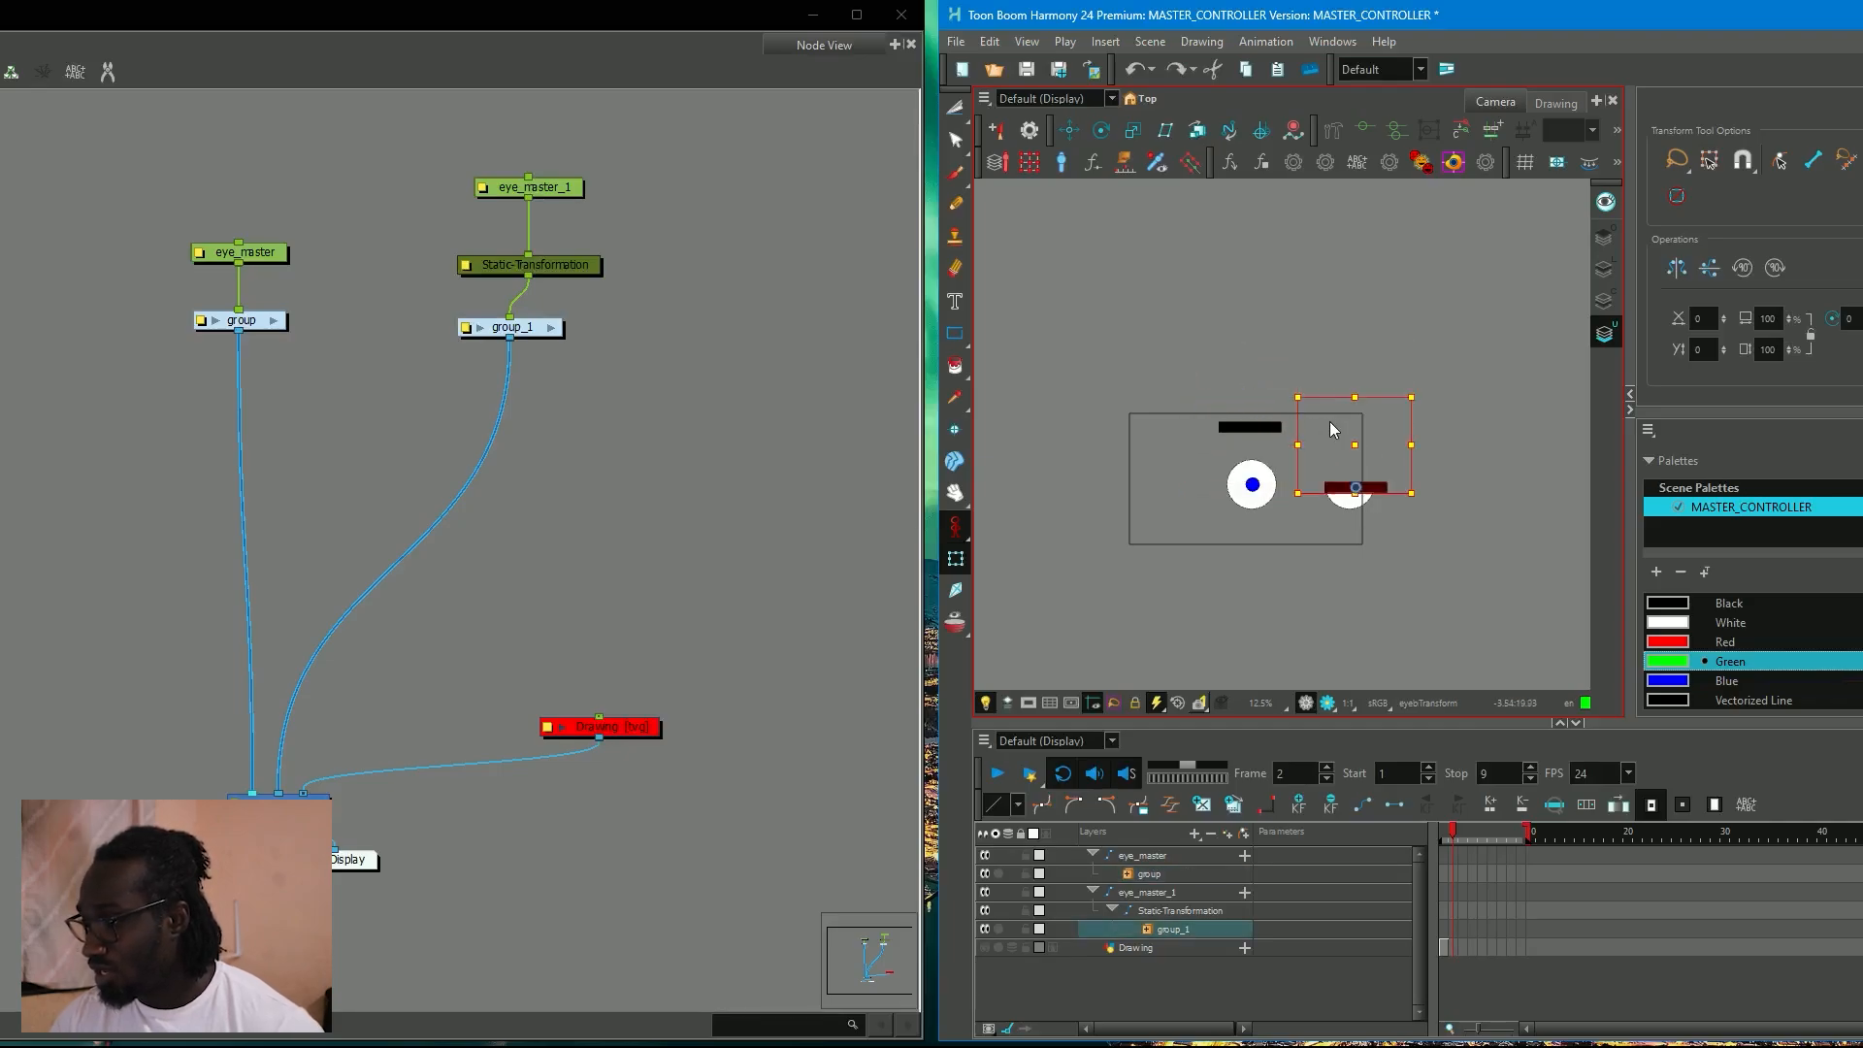
click(1428, 478)
scroll(1391, 499, down, 2)
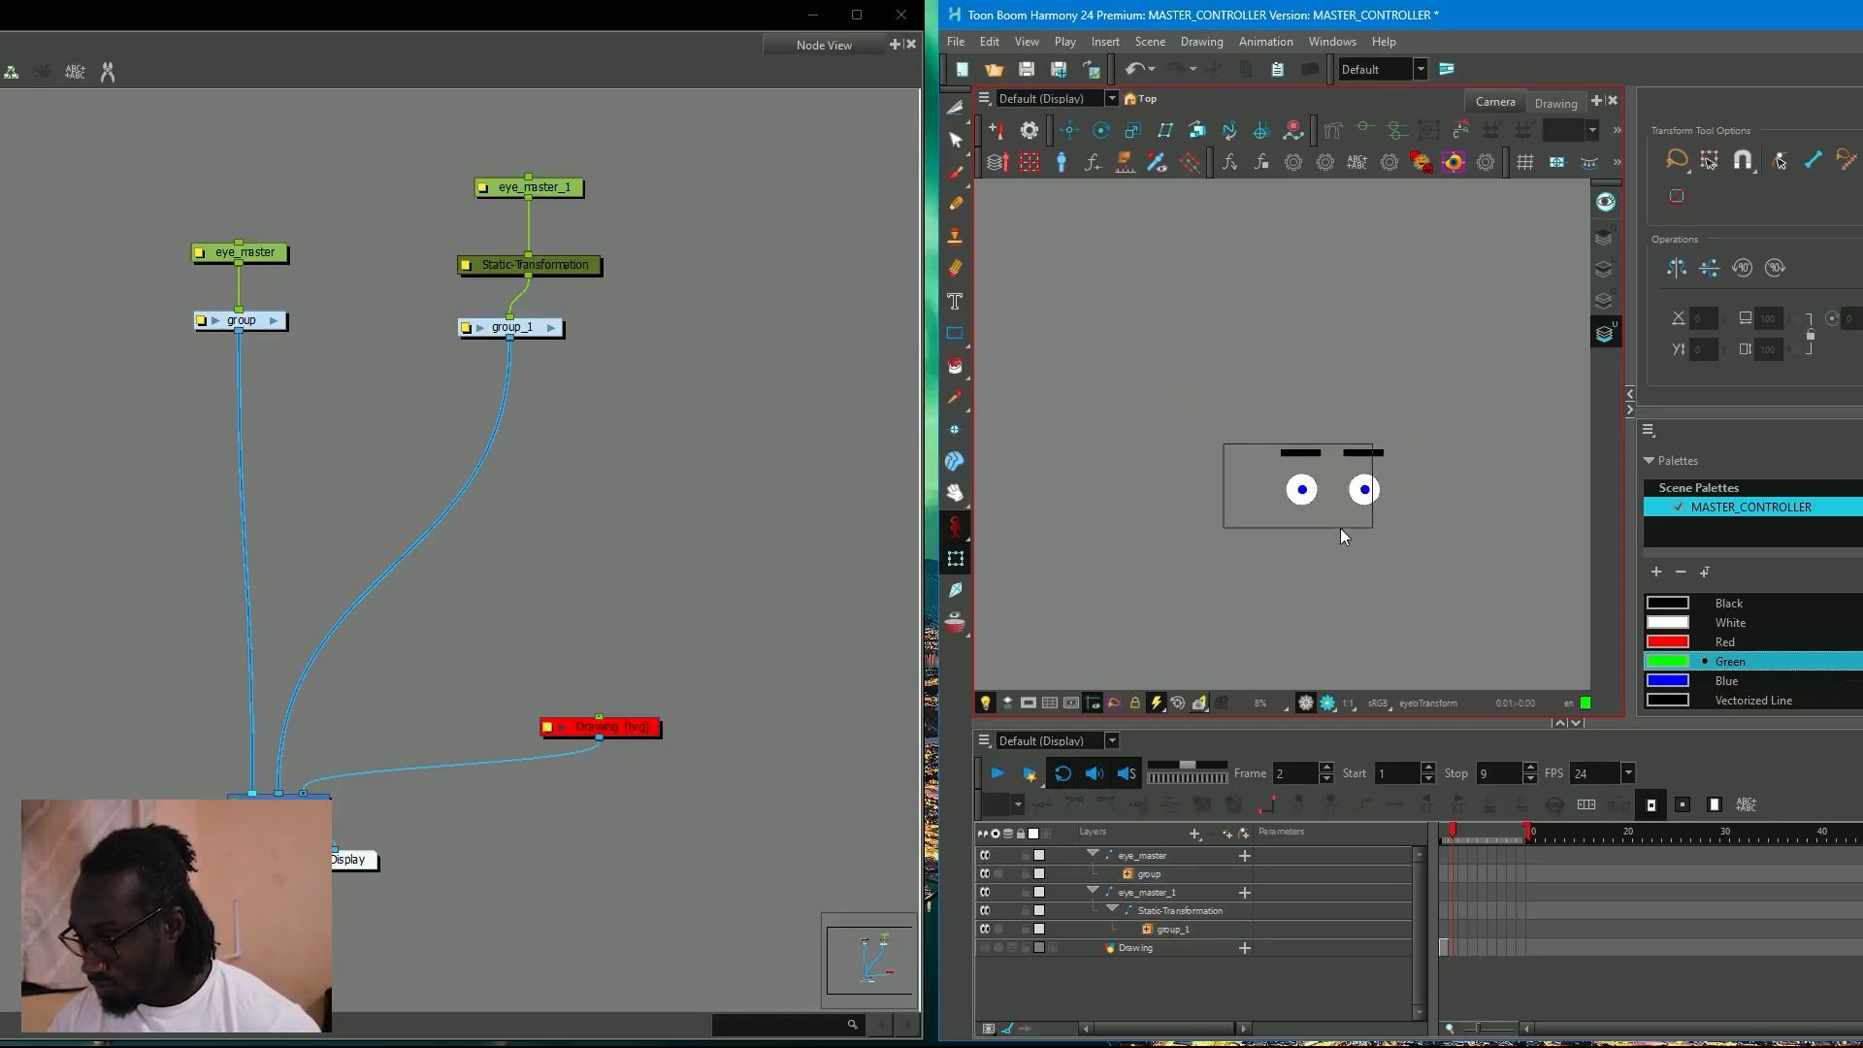
Add a vector drawing layer named head.
click(1194, 834)
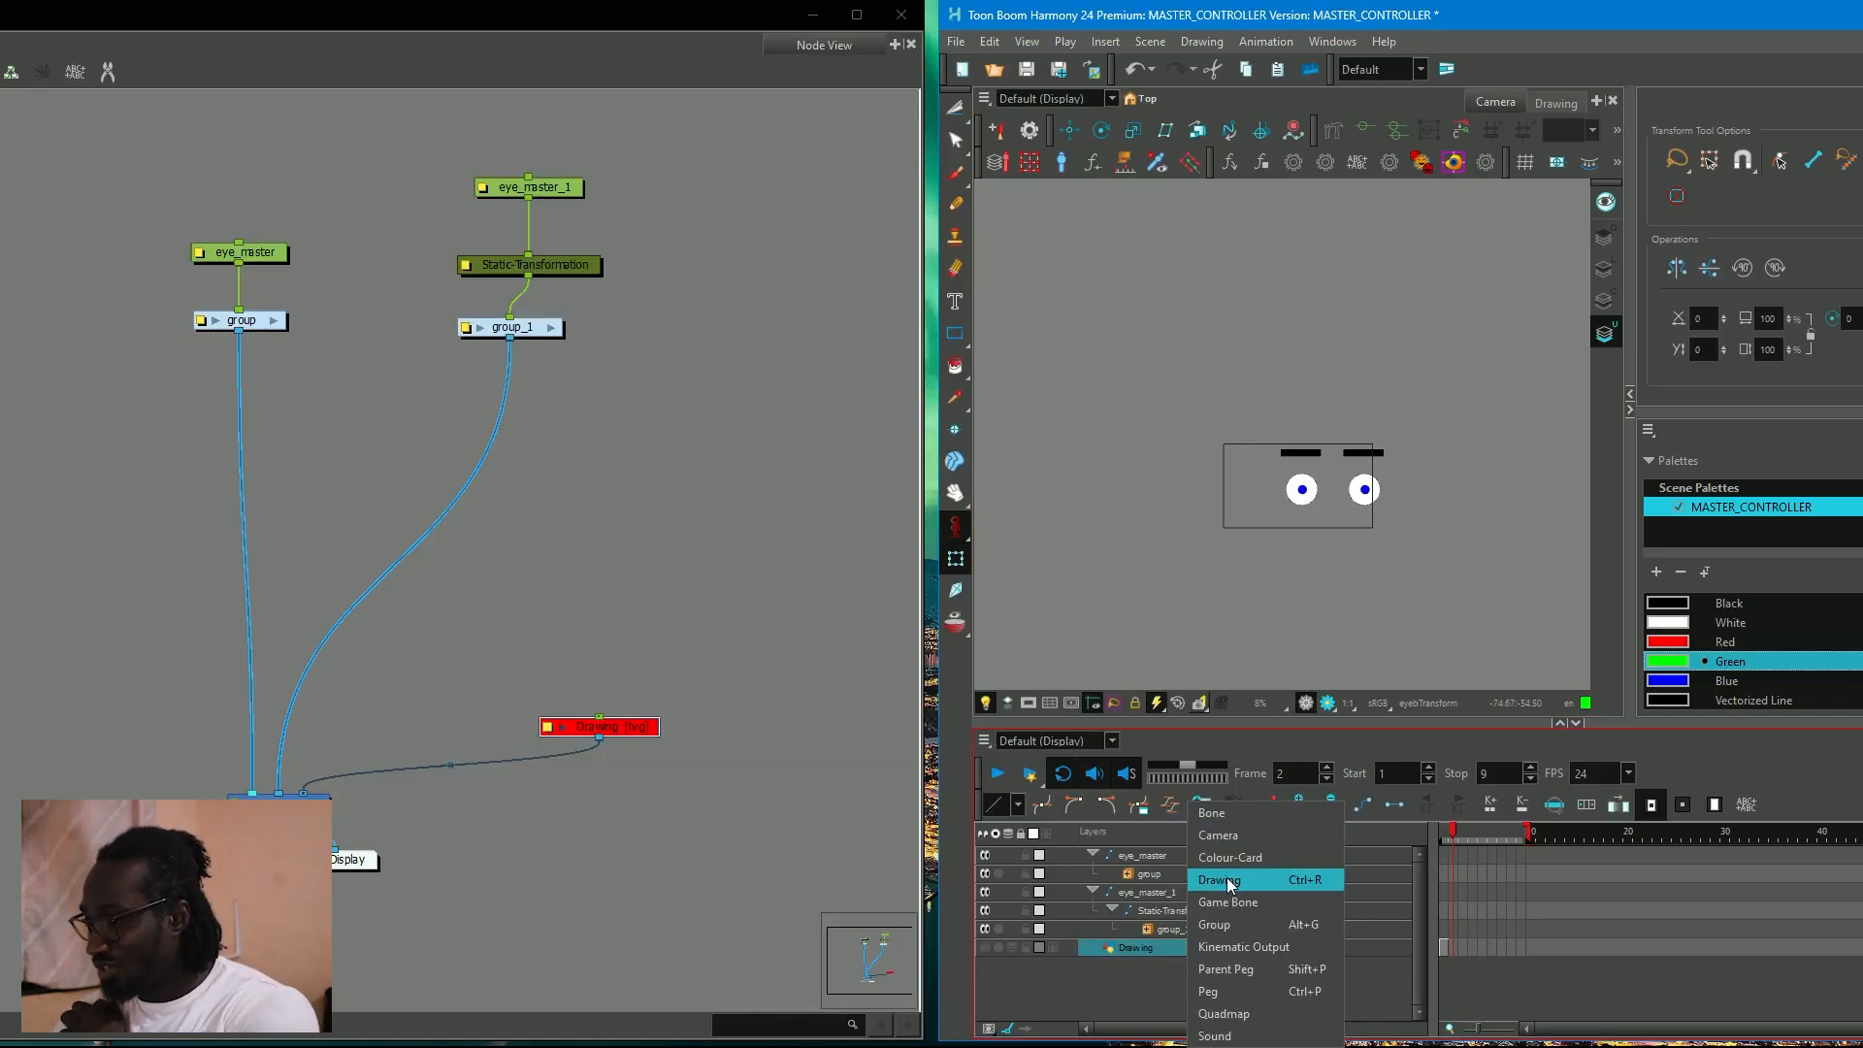
click(1226, 877)
text(head)
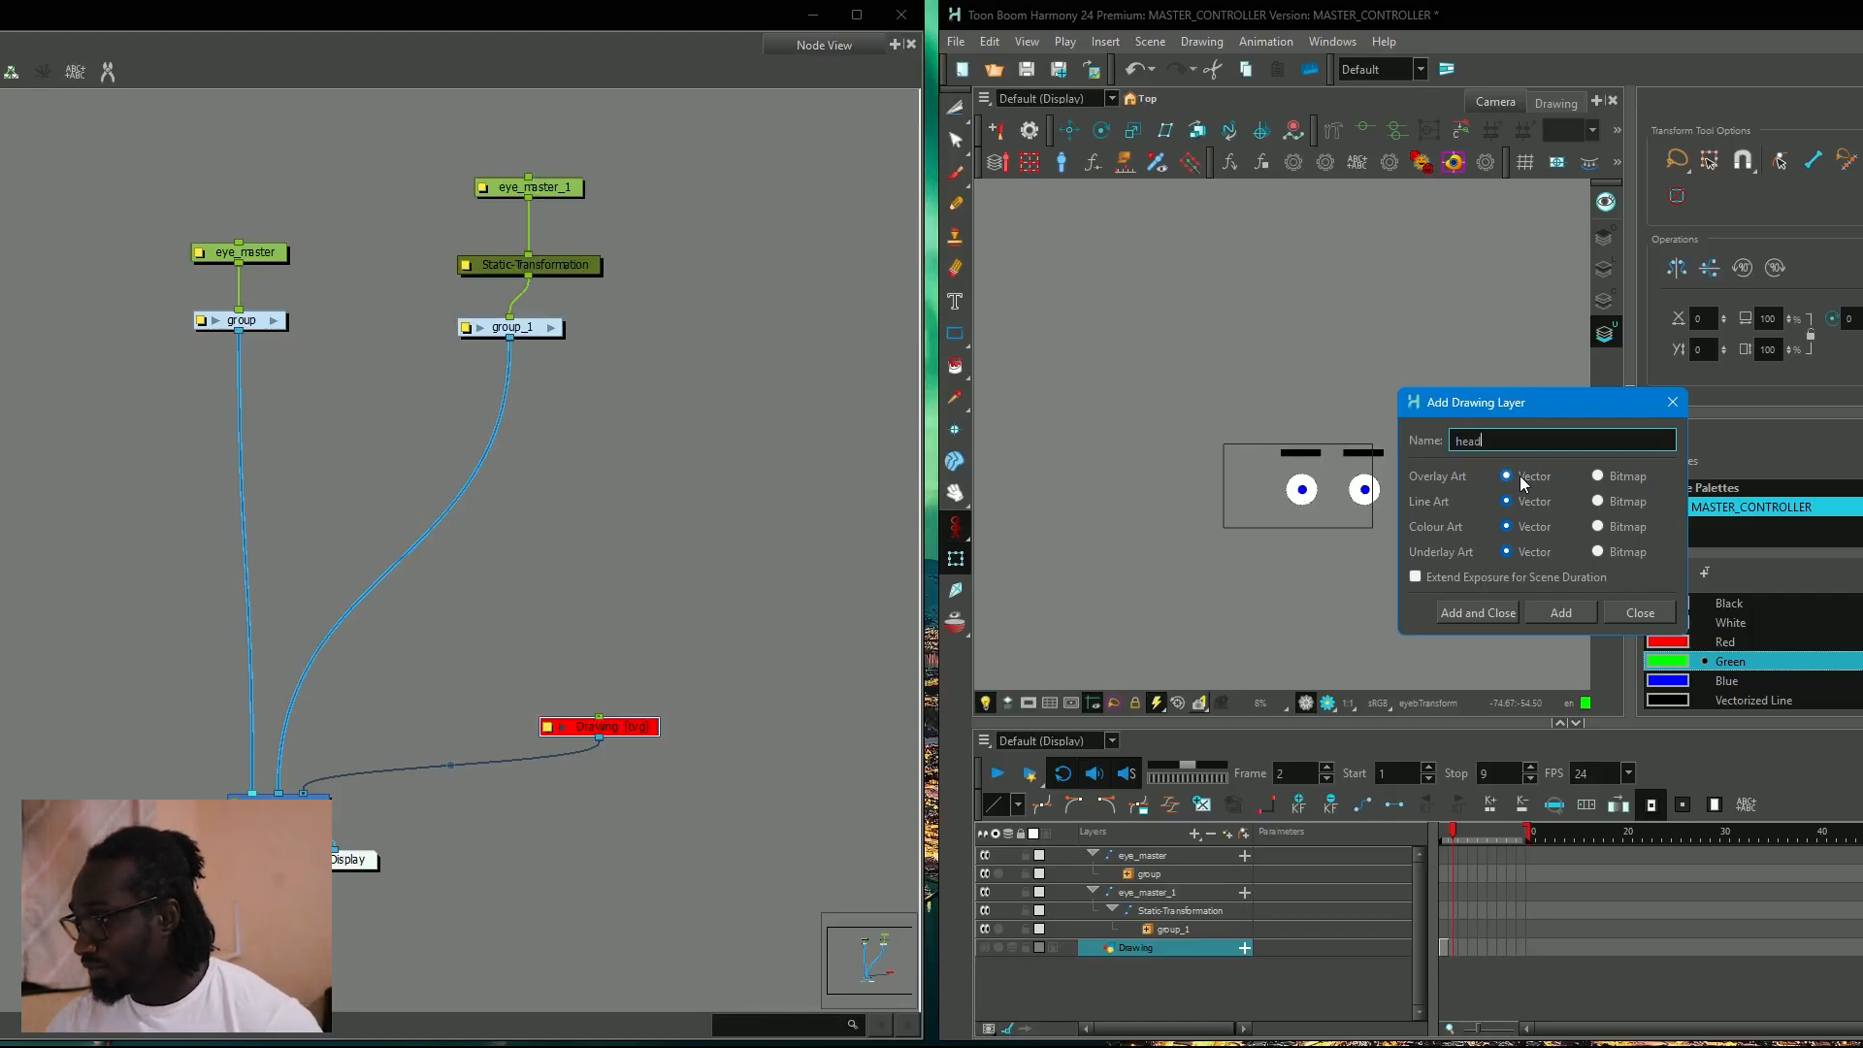
click(1448, 617)
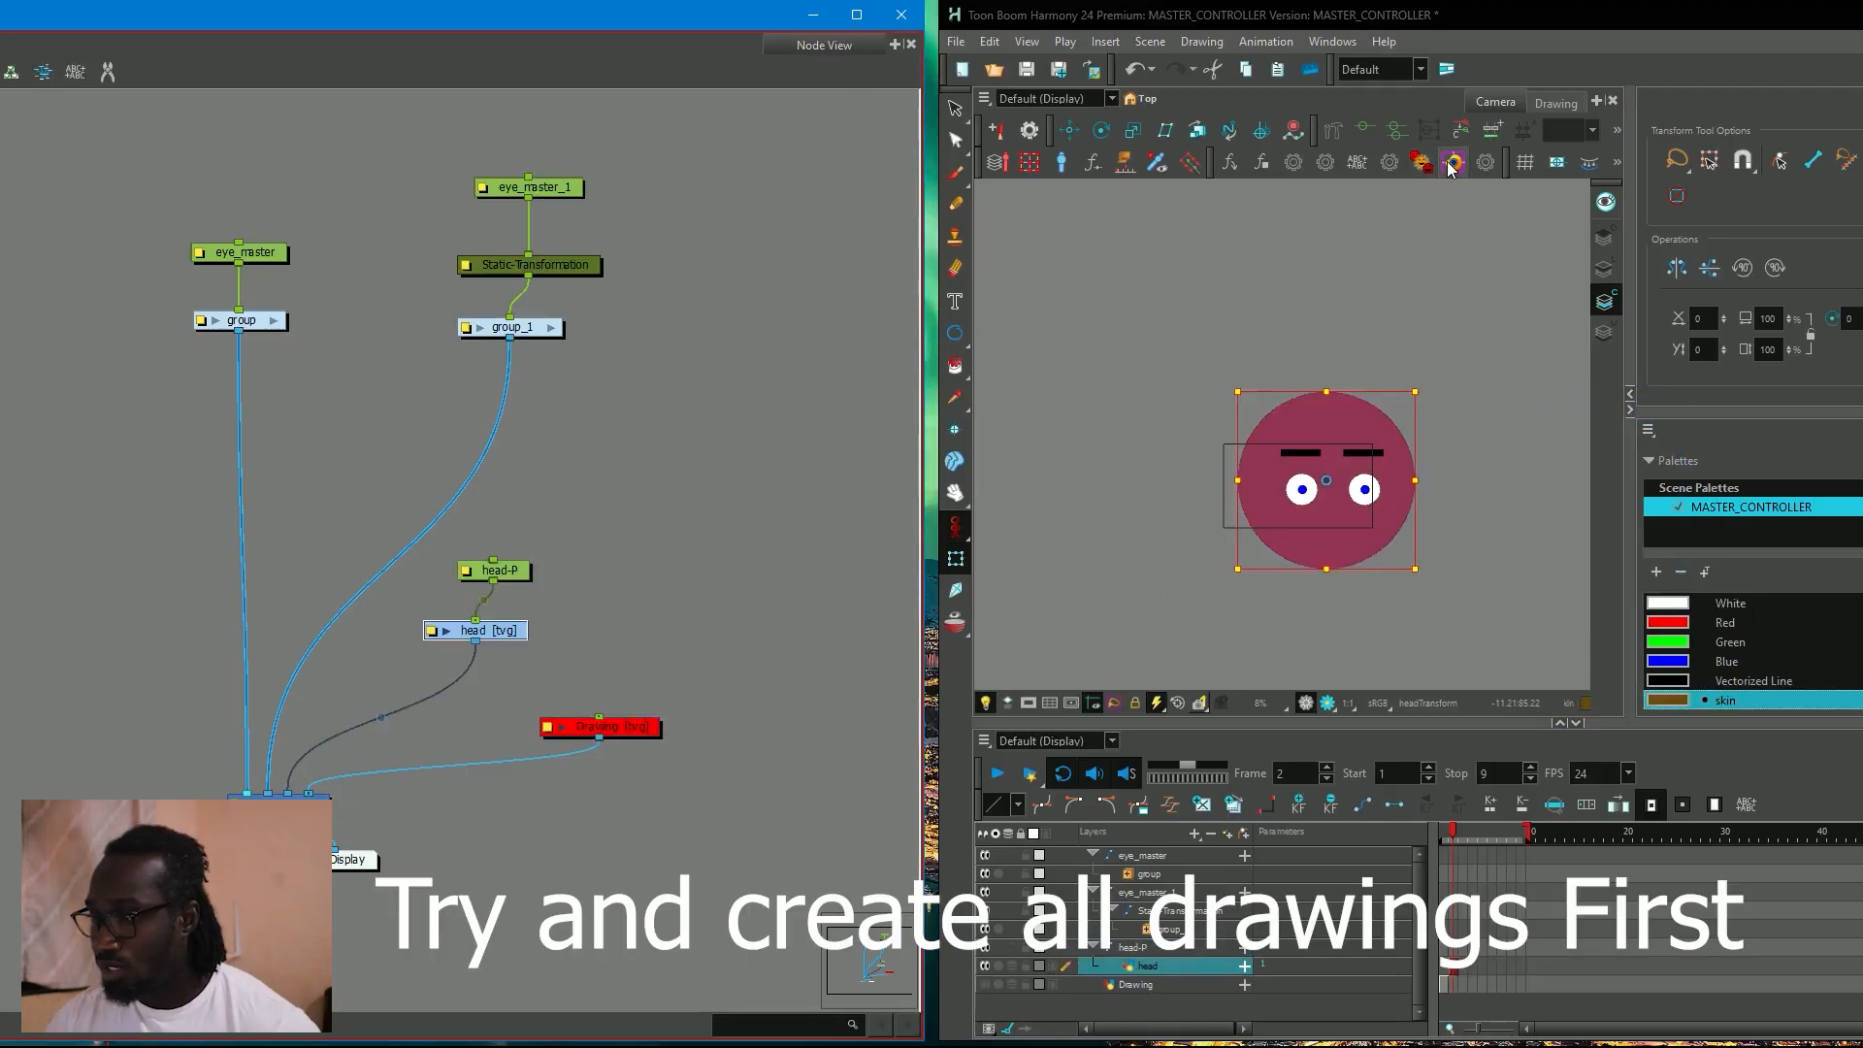
Deselect the head drawing and collapse the eye_master layer's hierarchy in the timeline.
click(561, 560)
click(1467, 490)
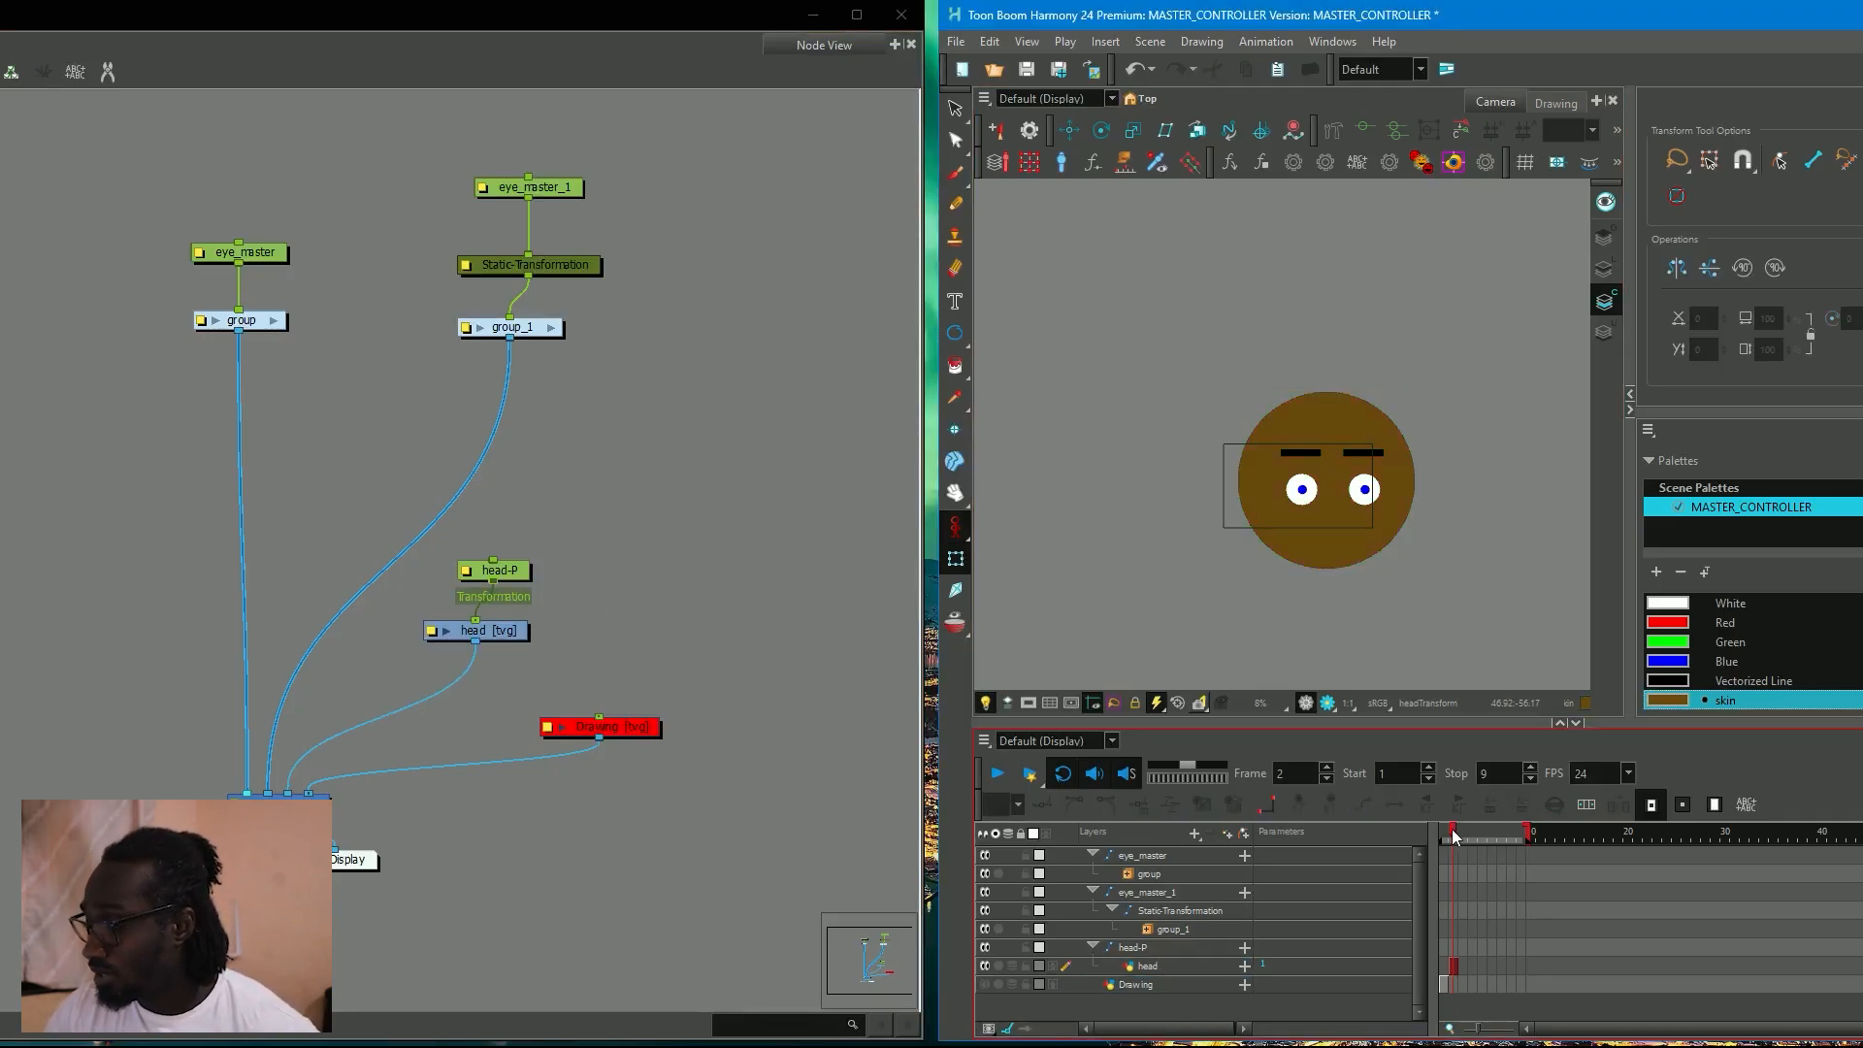
drag(1452, 834, 1452, 850)
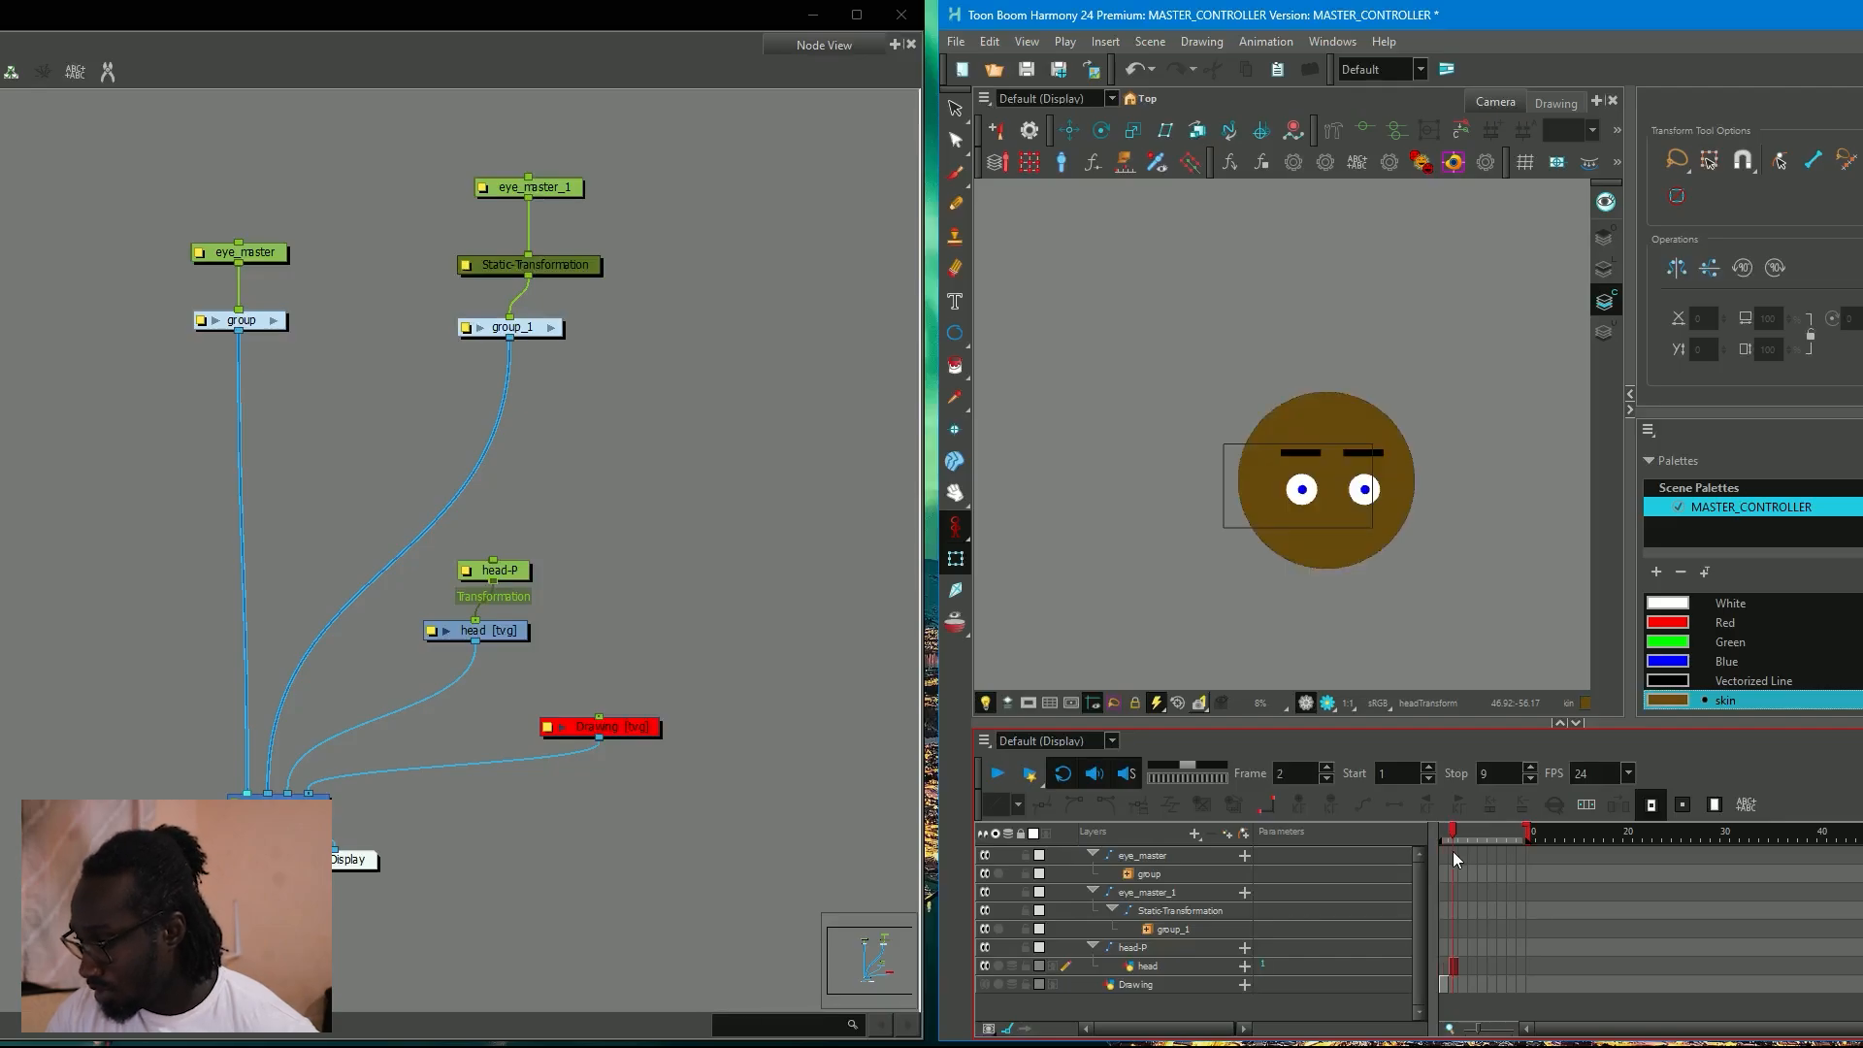
click(1092, 855)
Add a new peg above the eye nodes and name it head_master.
drag(505, 574, 652, 596)
click(651, 595)
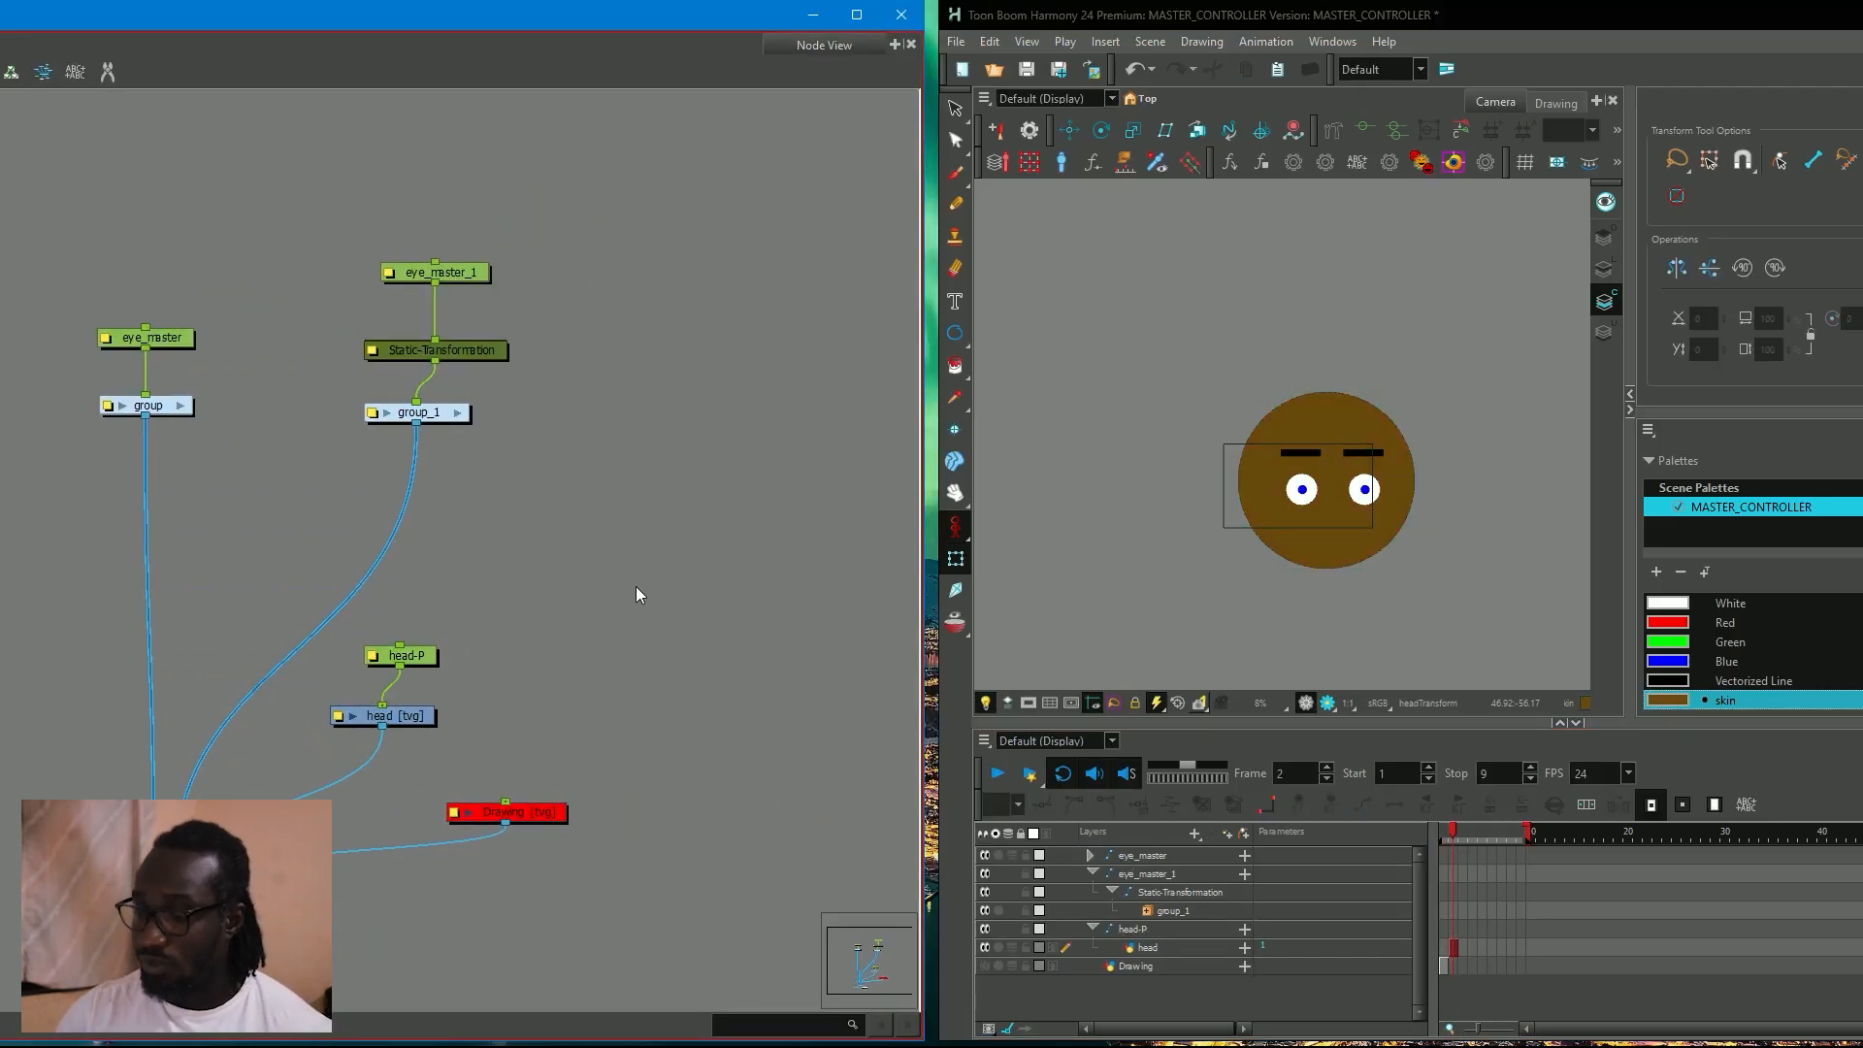
key(ctrl+p)
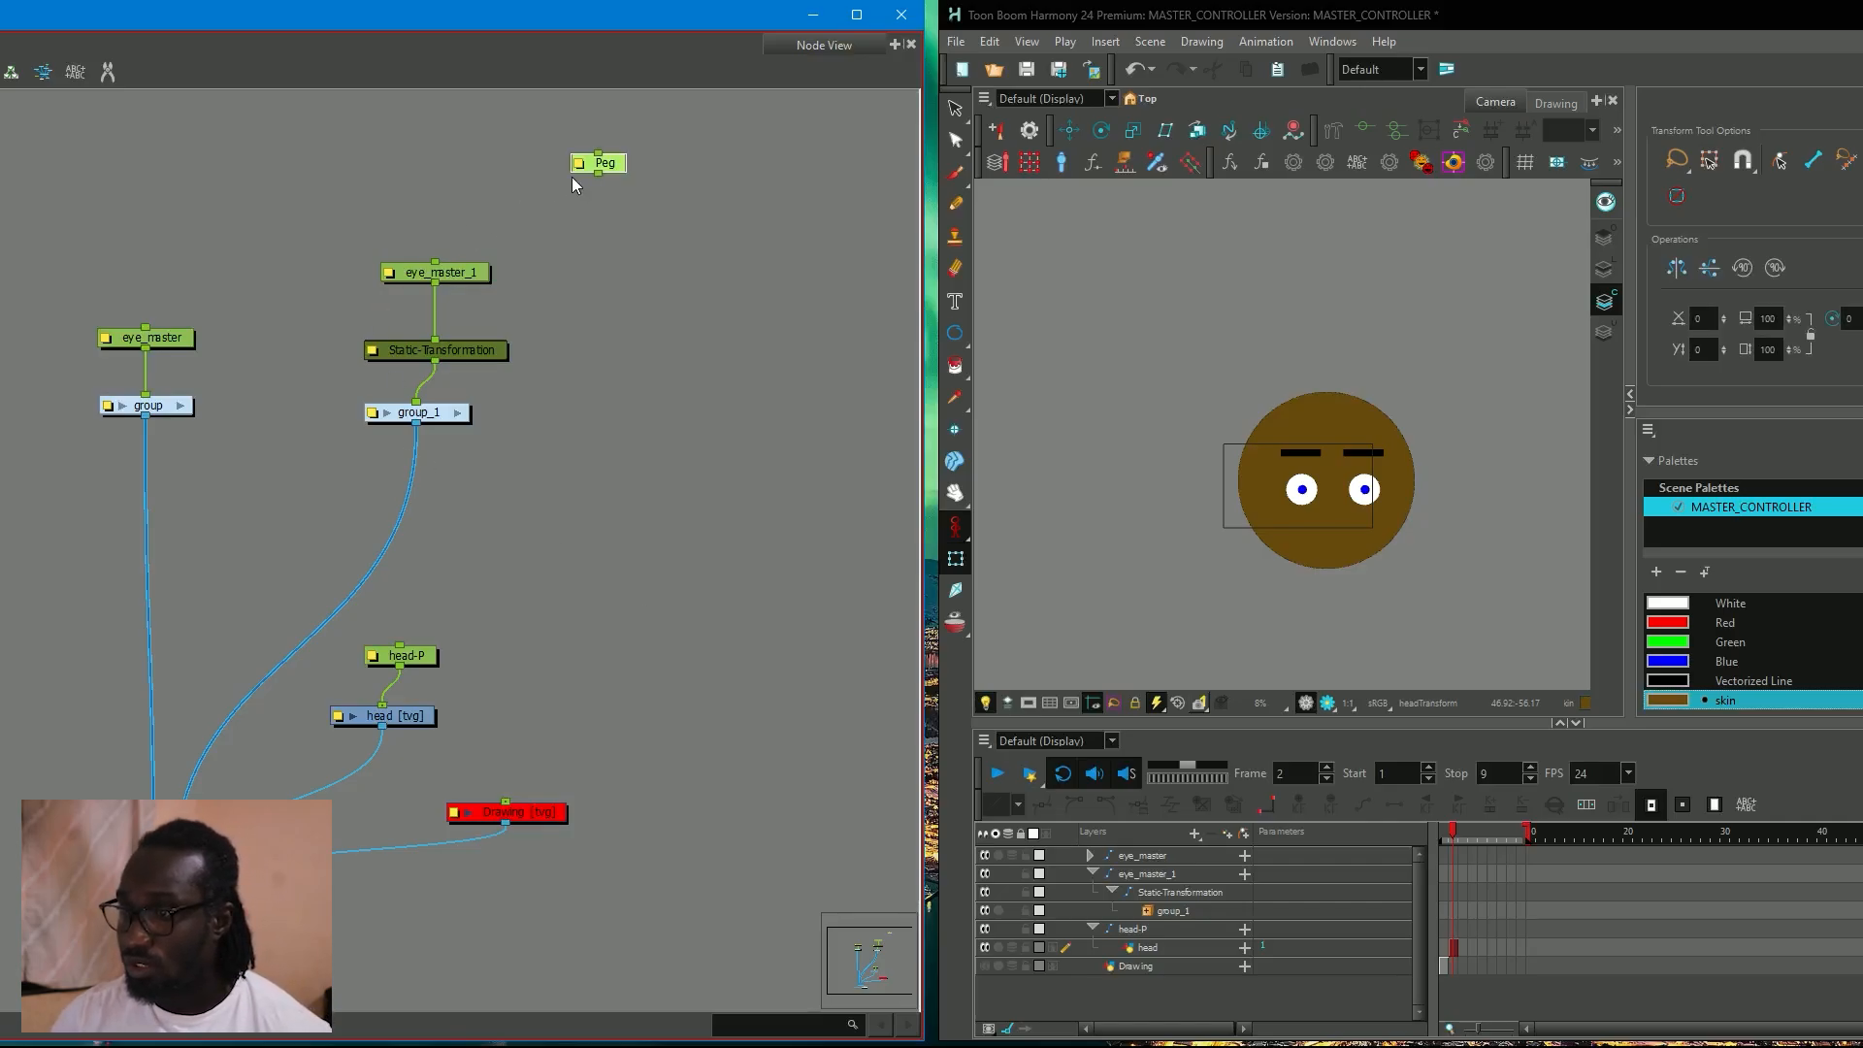
double_click(580, 166)
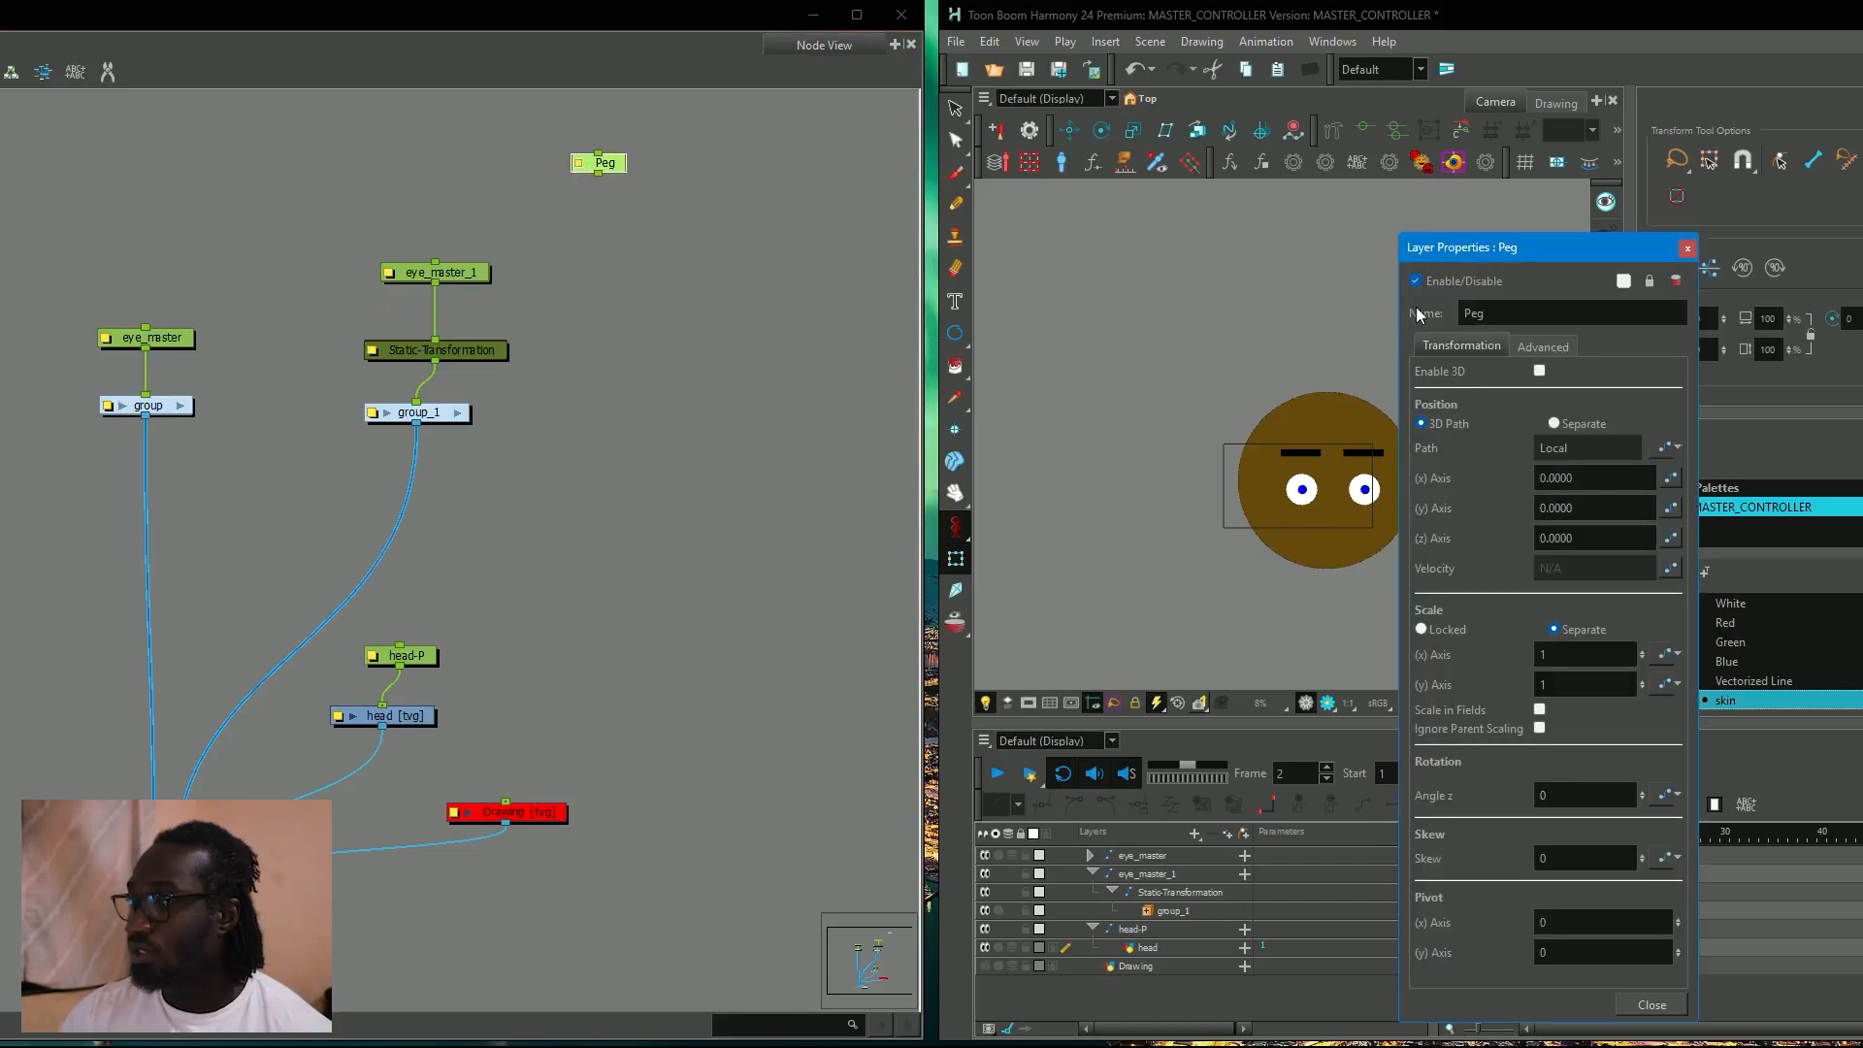
click(1460, 315)
key(BackSpace)
key(BackSpace)
key(BackSpace)
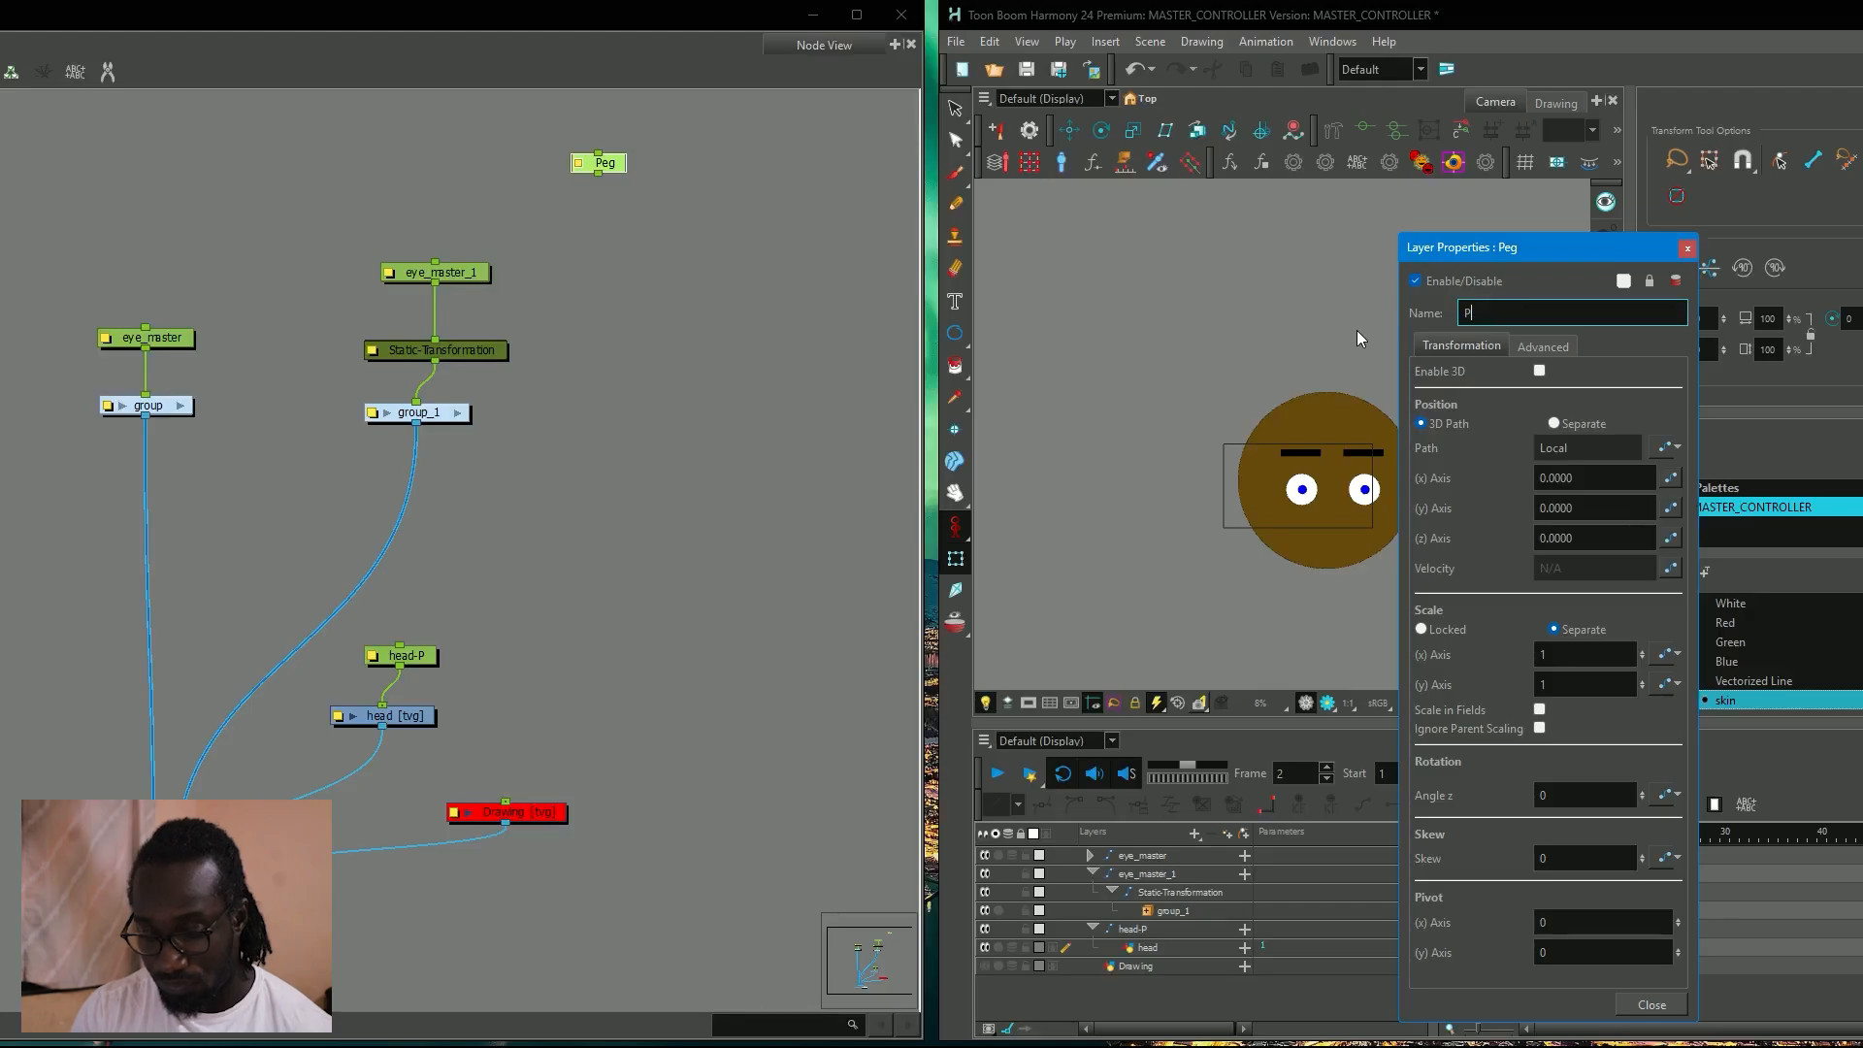
text(head_master)
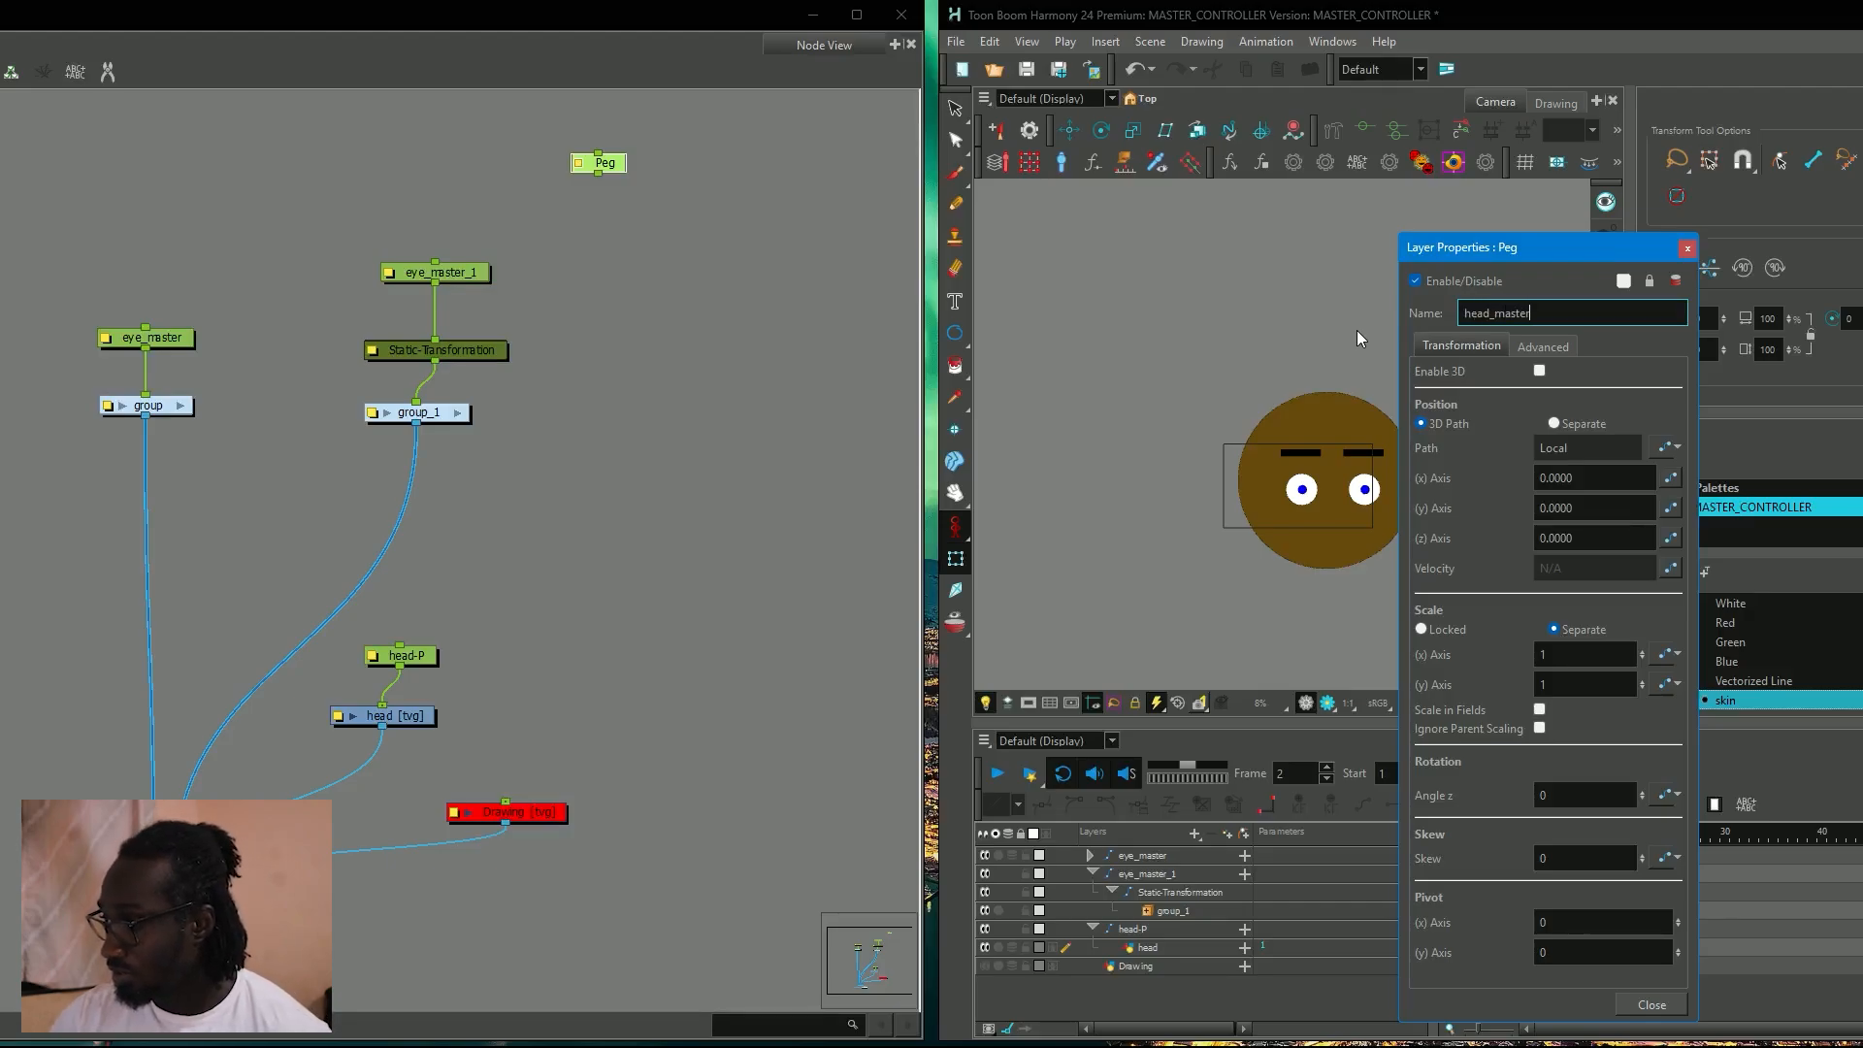
click(1686, 251)
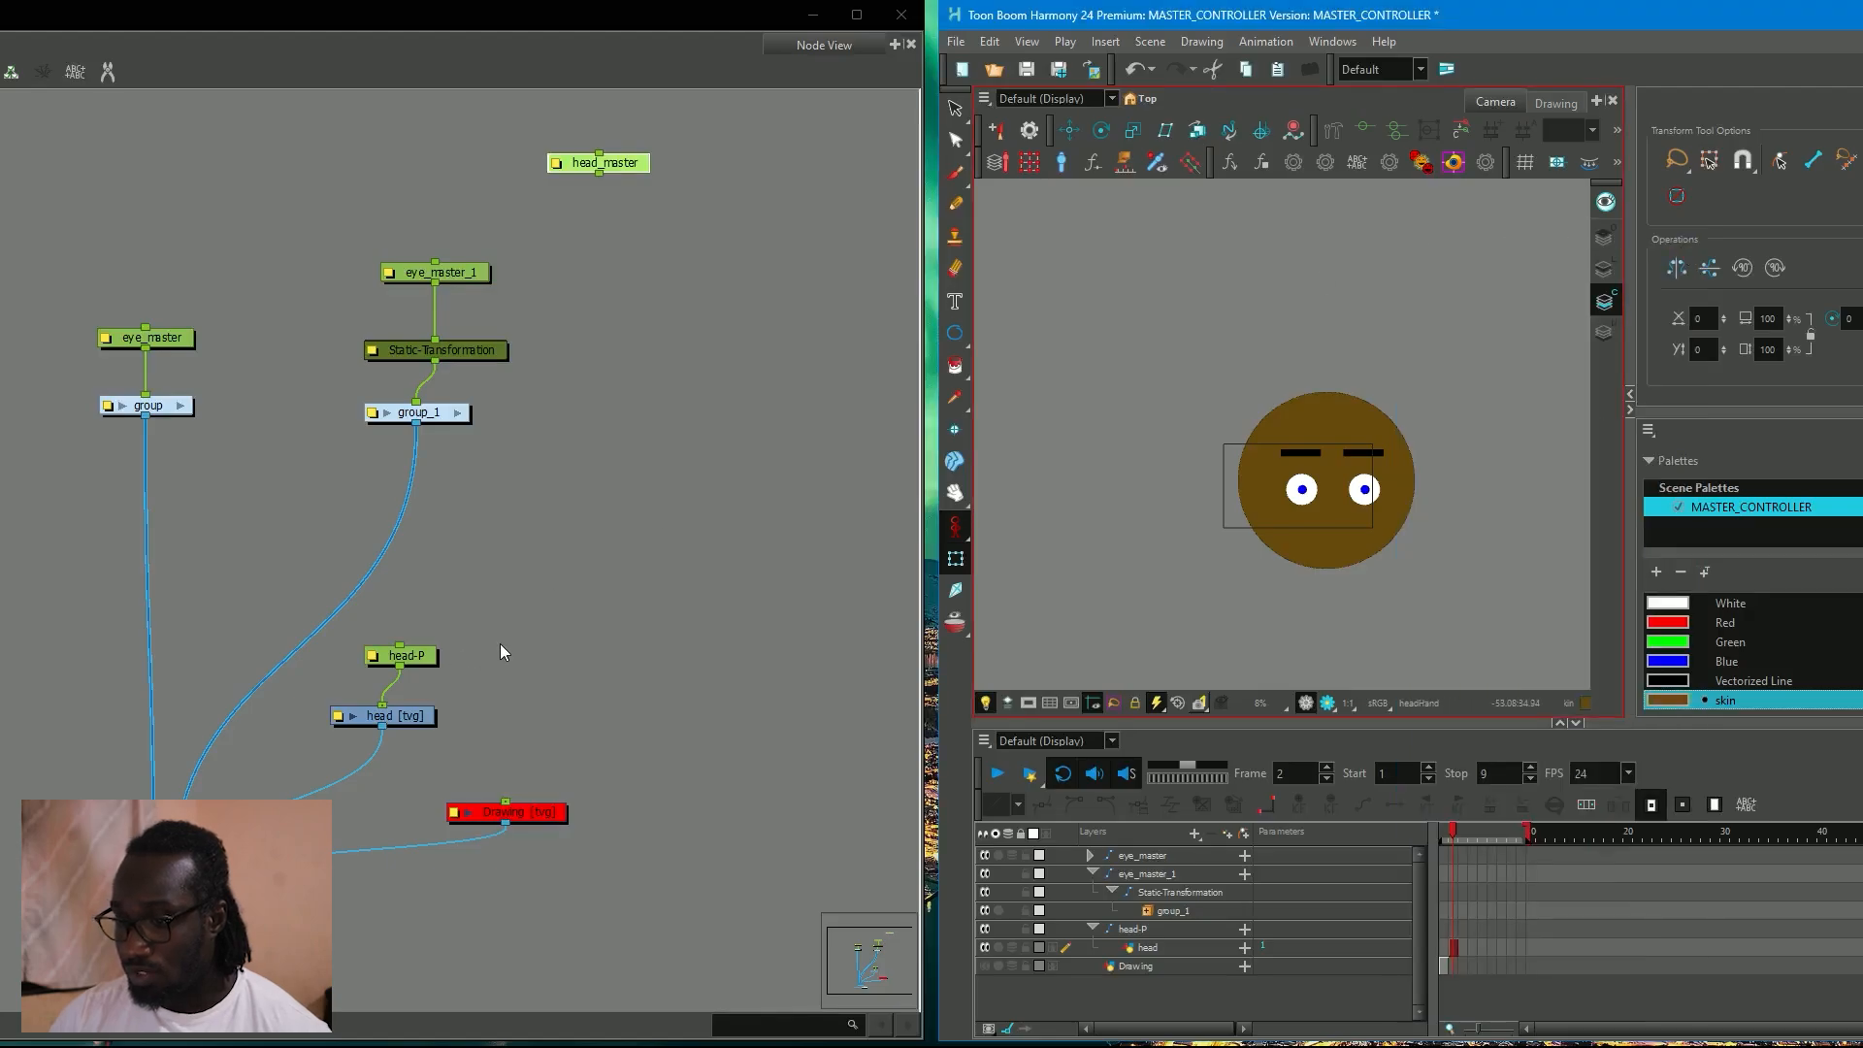
Connect the head_master peg as parent of eye_master, eye_master_1 and head-P.
click(499, 643)
drag(627, 312, 166, 482)
drag(312, 320, 448, 404)
drag(414, 788, 344, 305)
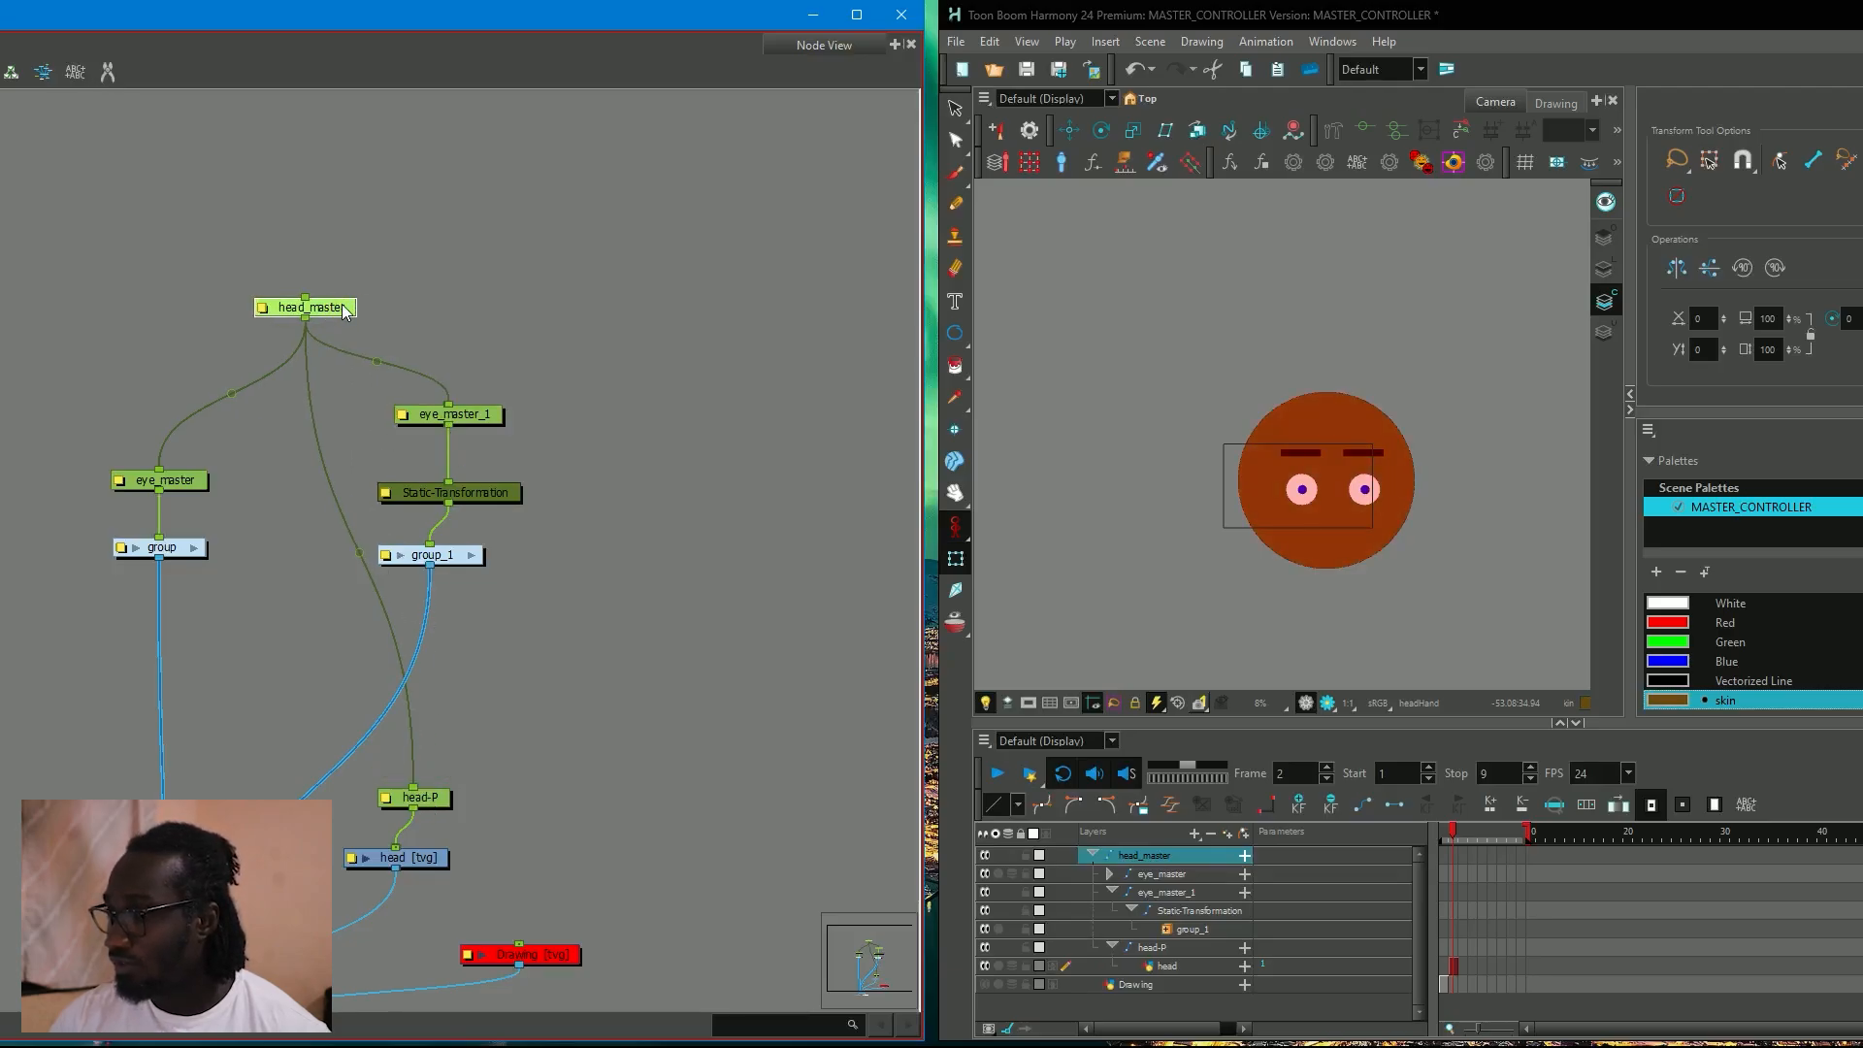
Place the head_master peg's pivot at the centre of the head and reselect the peg with the Transform tool.
click(1069, 129)
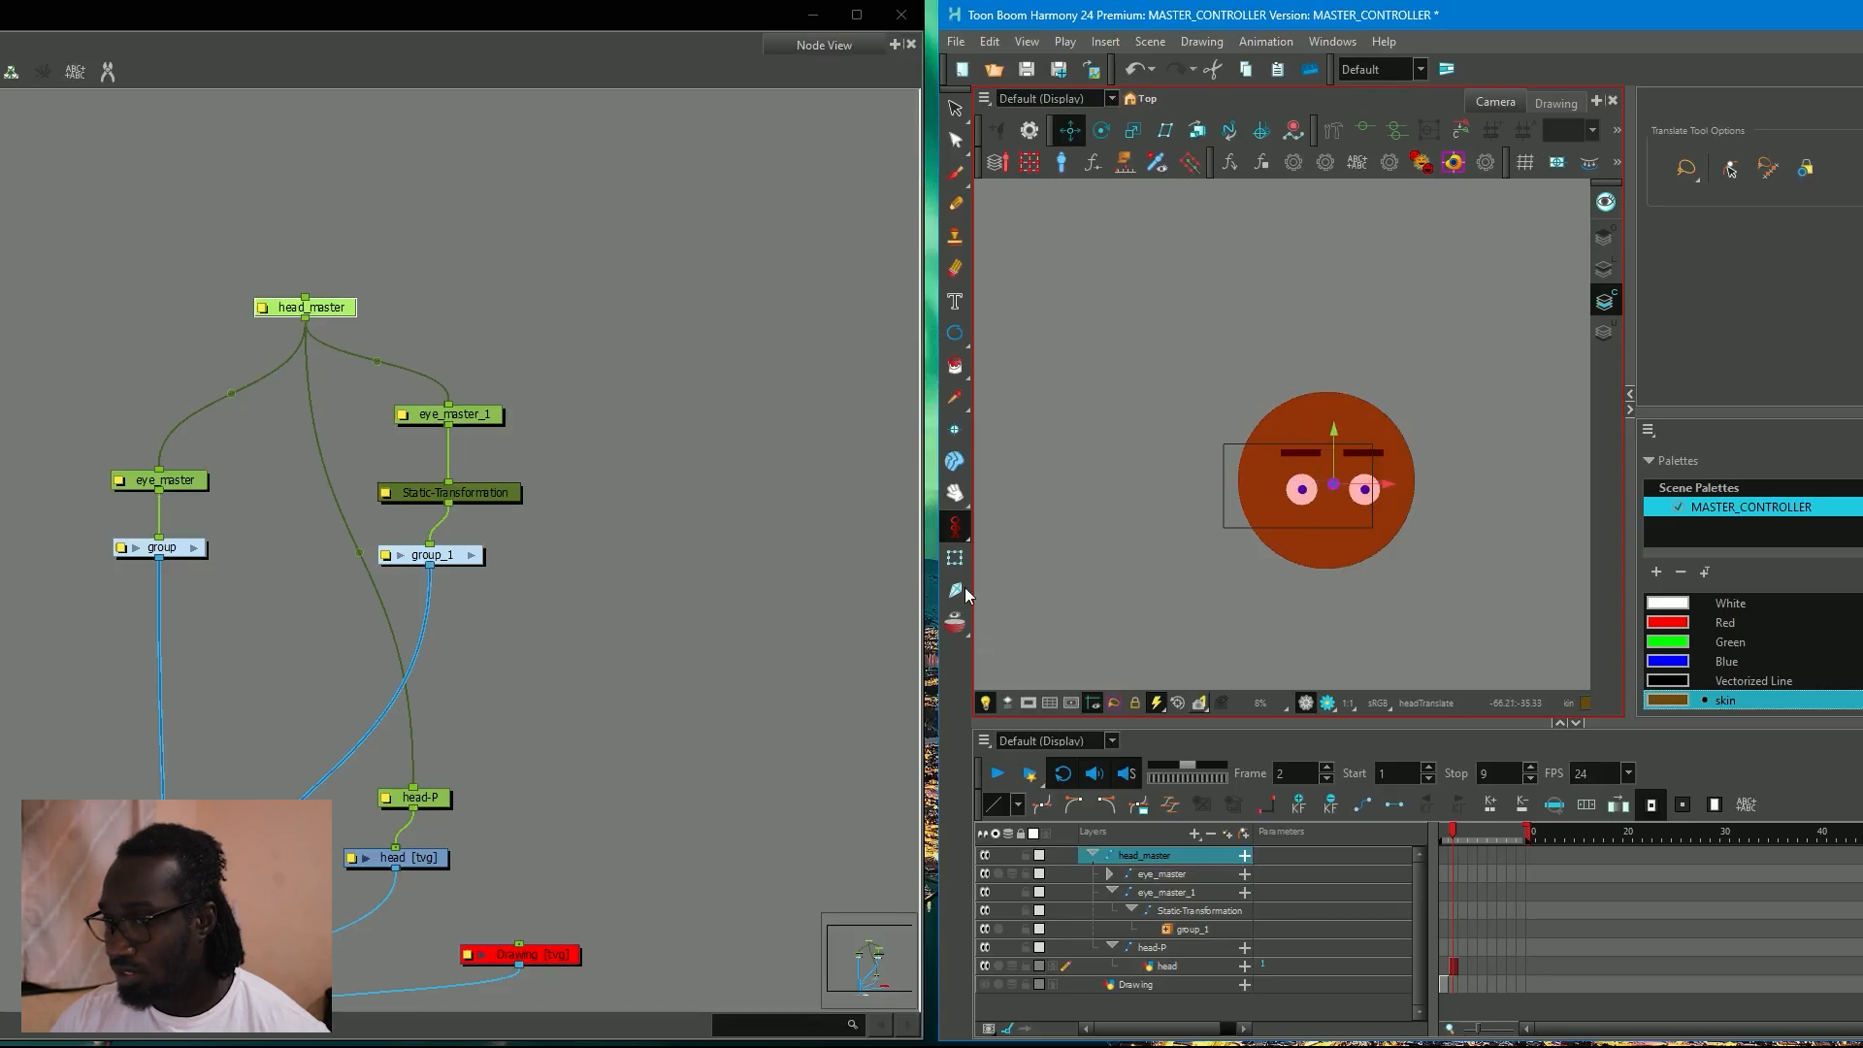
click(954, 558)
click(440, 369)
click(305, 307)
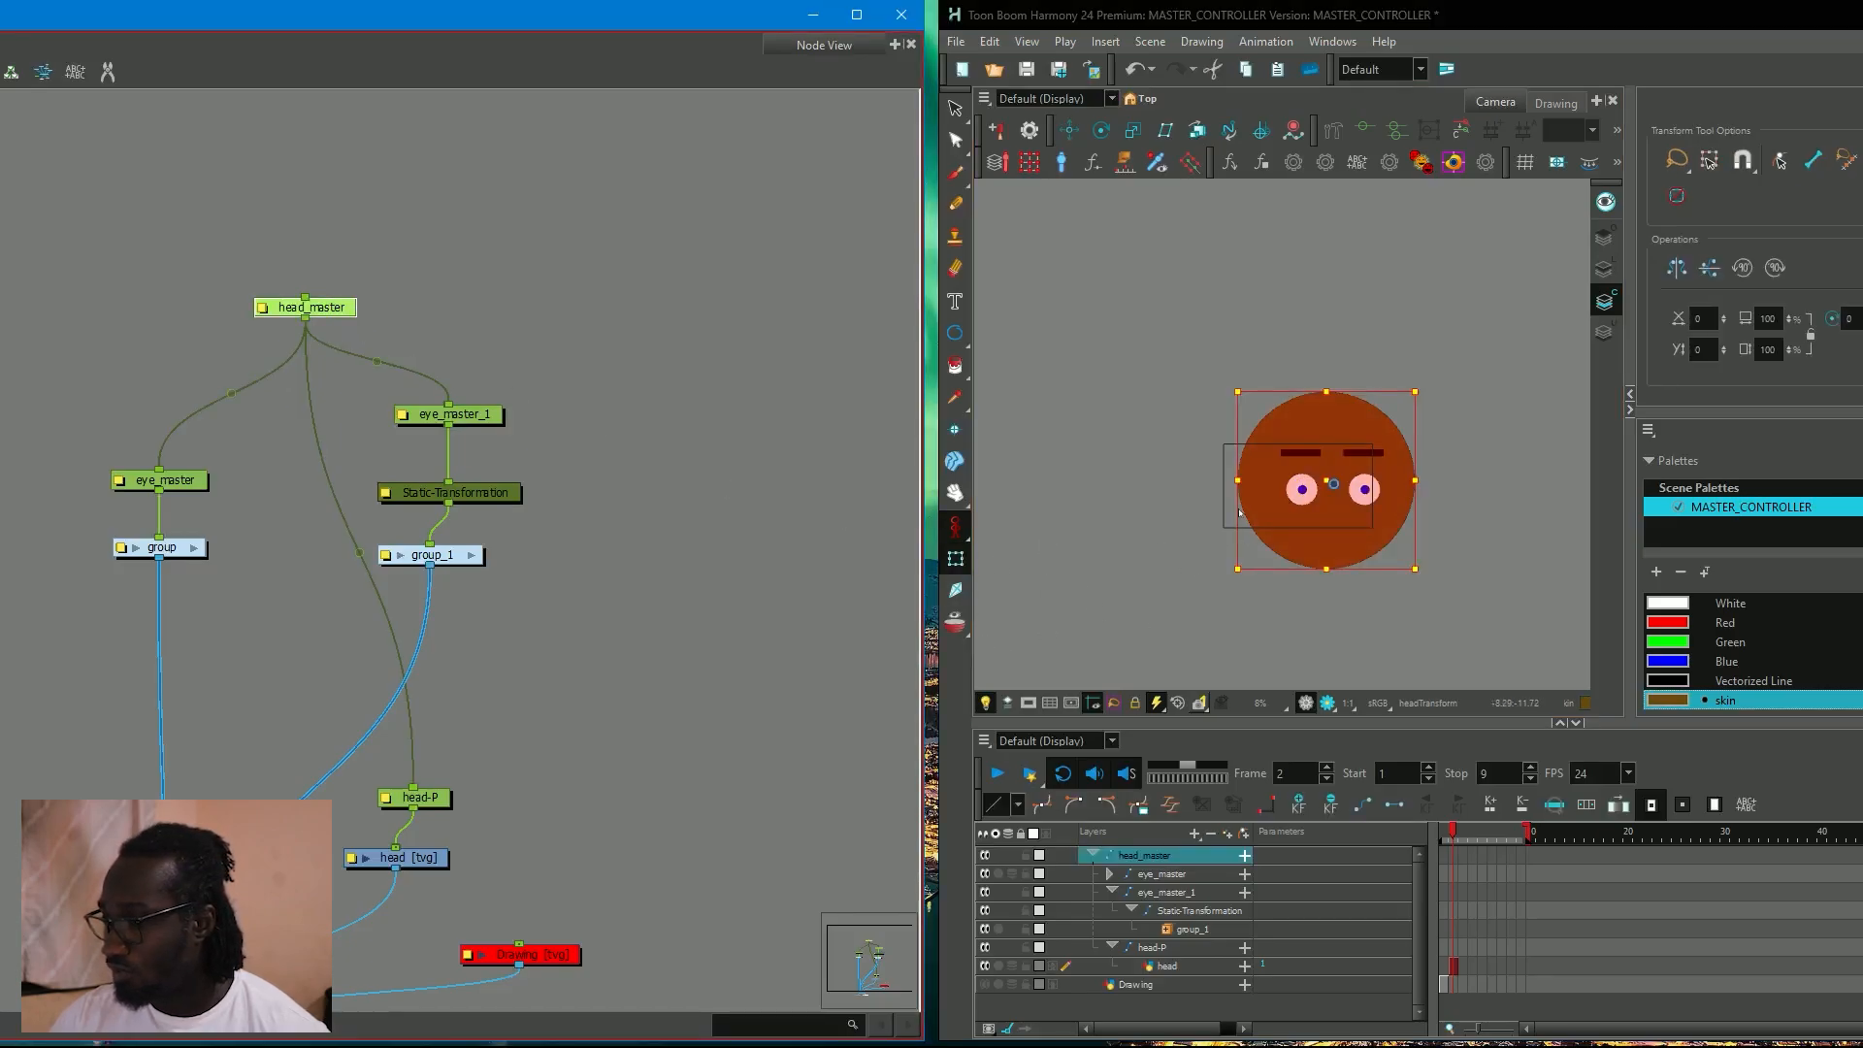
Scale the whole head down through the head_master peg and position it inside the camera frame.
drag(1328, 487, 1304, 519)
key(ctrl+z)
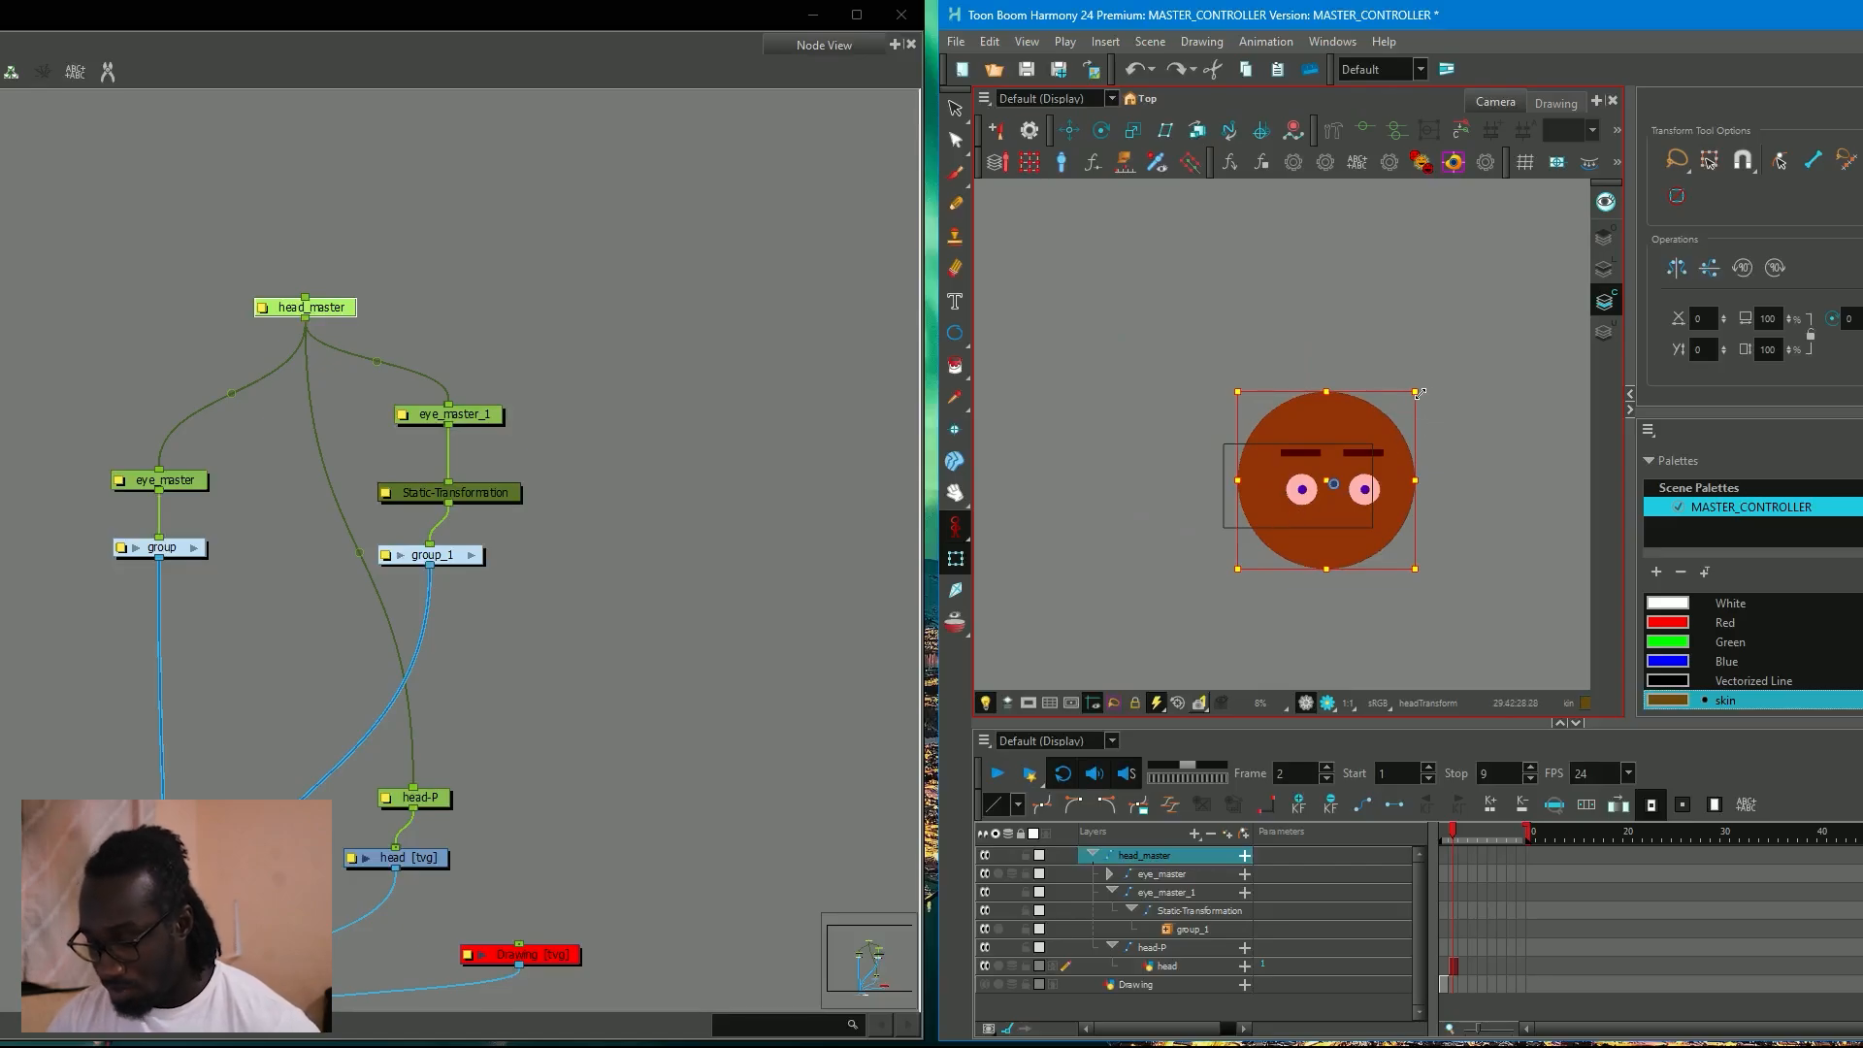
drag(1417, 393, 1361, 454)
scroll(1363, 481, up, 7)
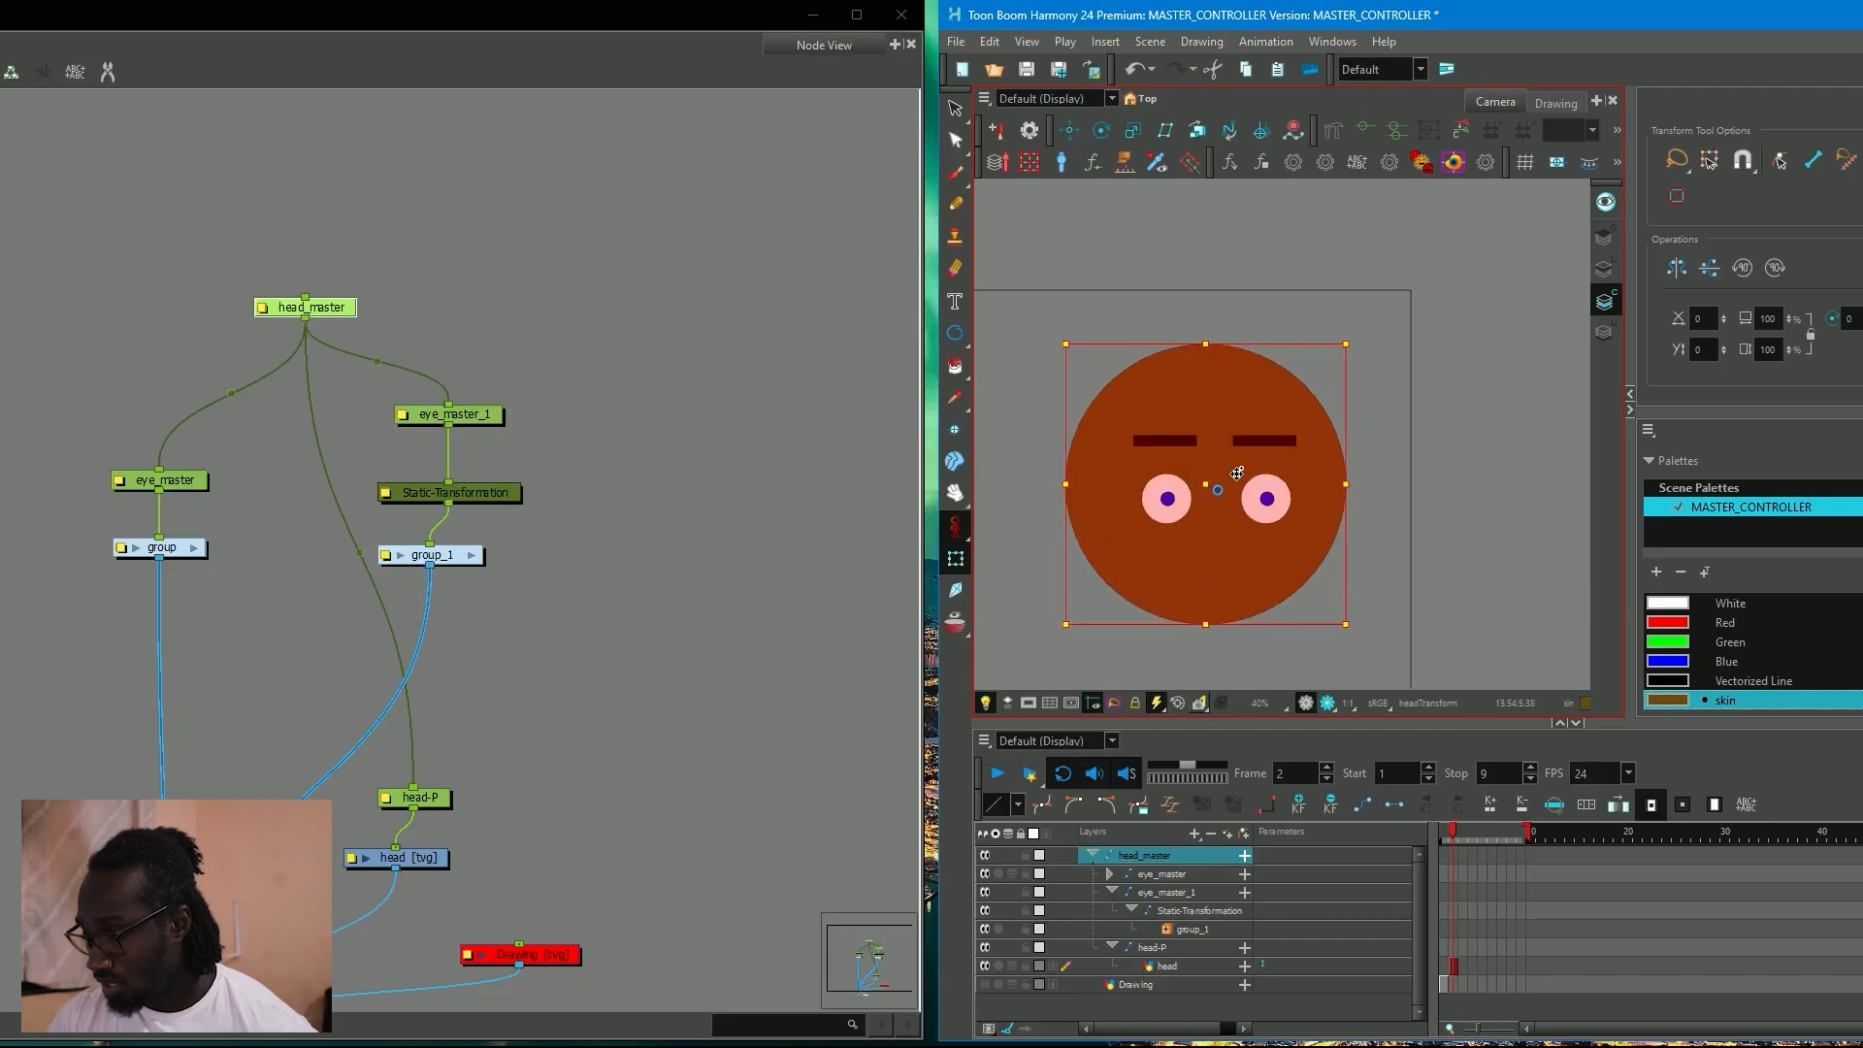
drag(1207, 491, 1349, 507)
scroll(1108, 514, down, 2)
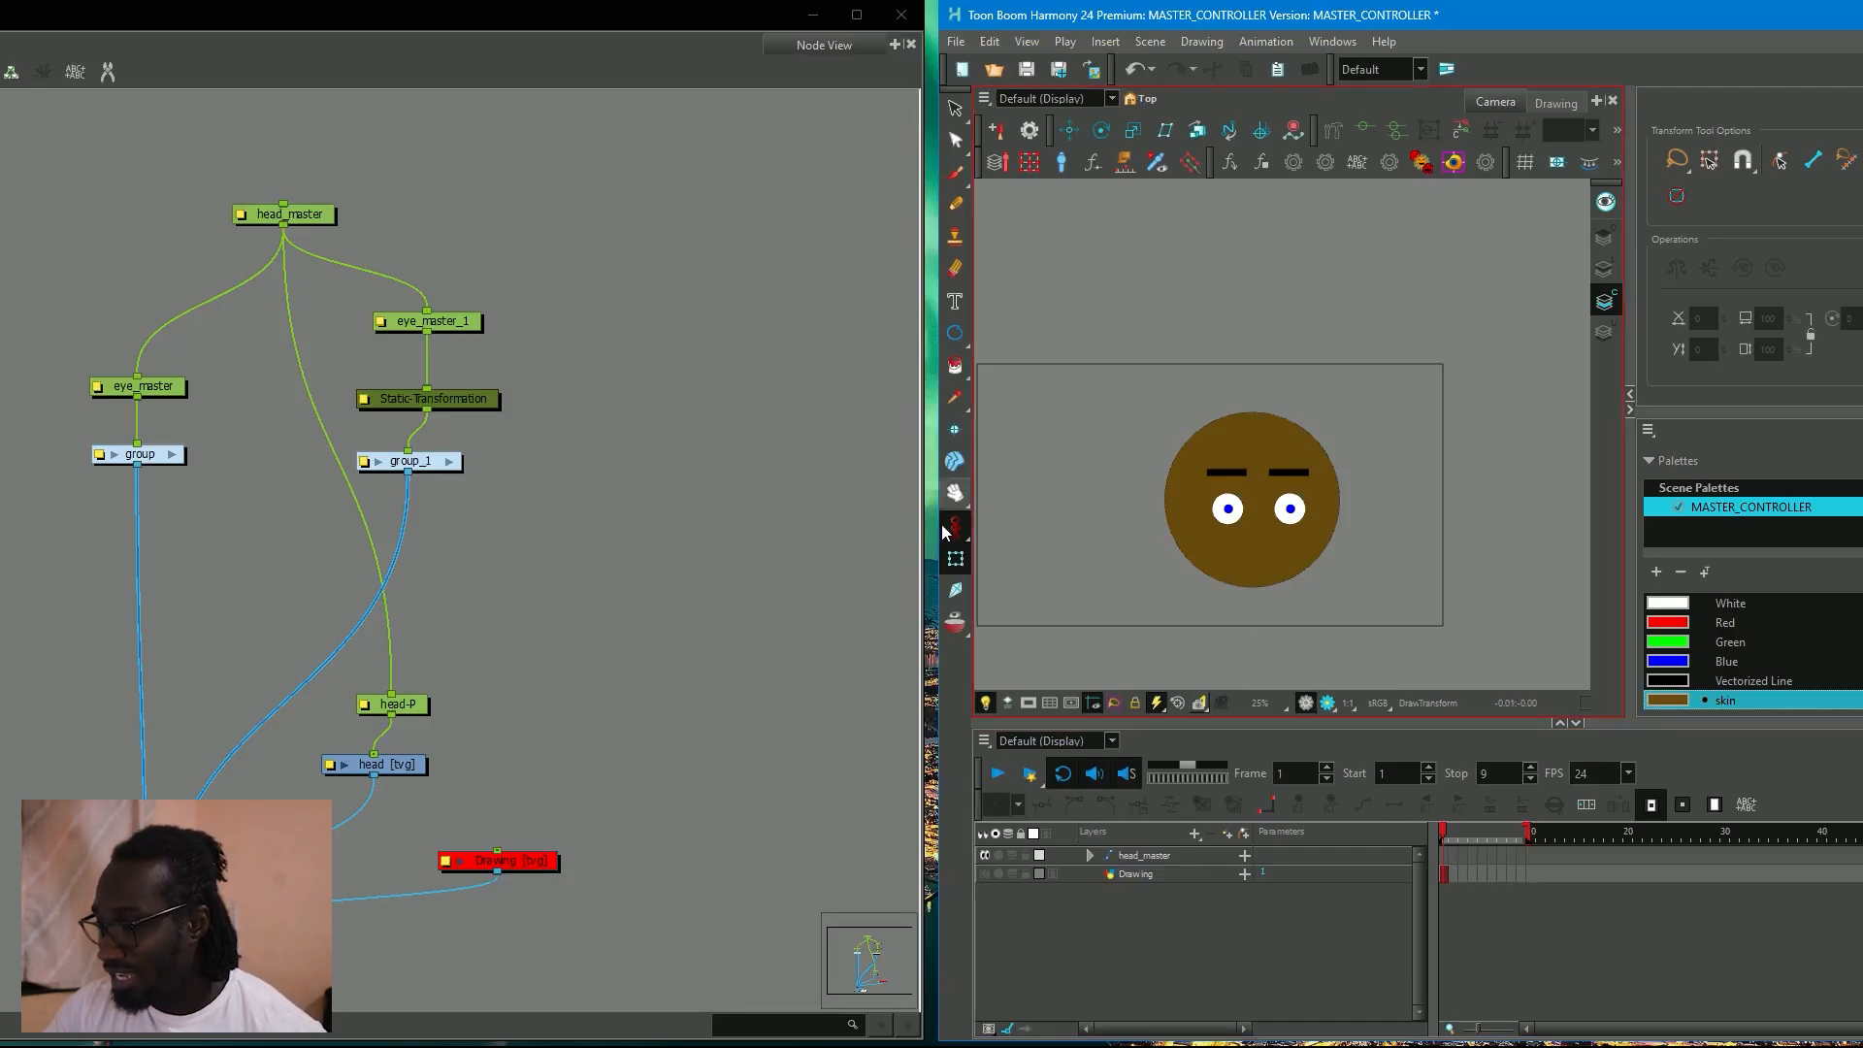
Turn on Animate mode and rearrange head_master and the second eye's nodes to make room in the node network.
drag(954, 532, 1005, 525)
click(1005, 526)
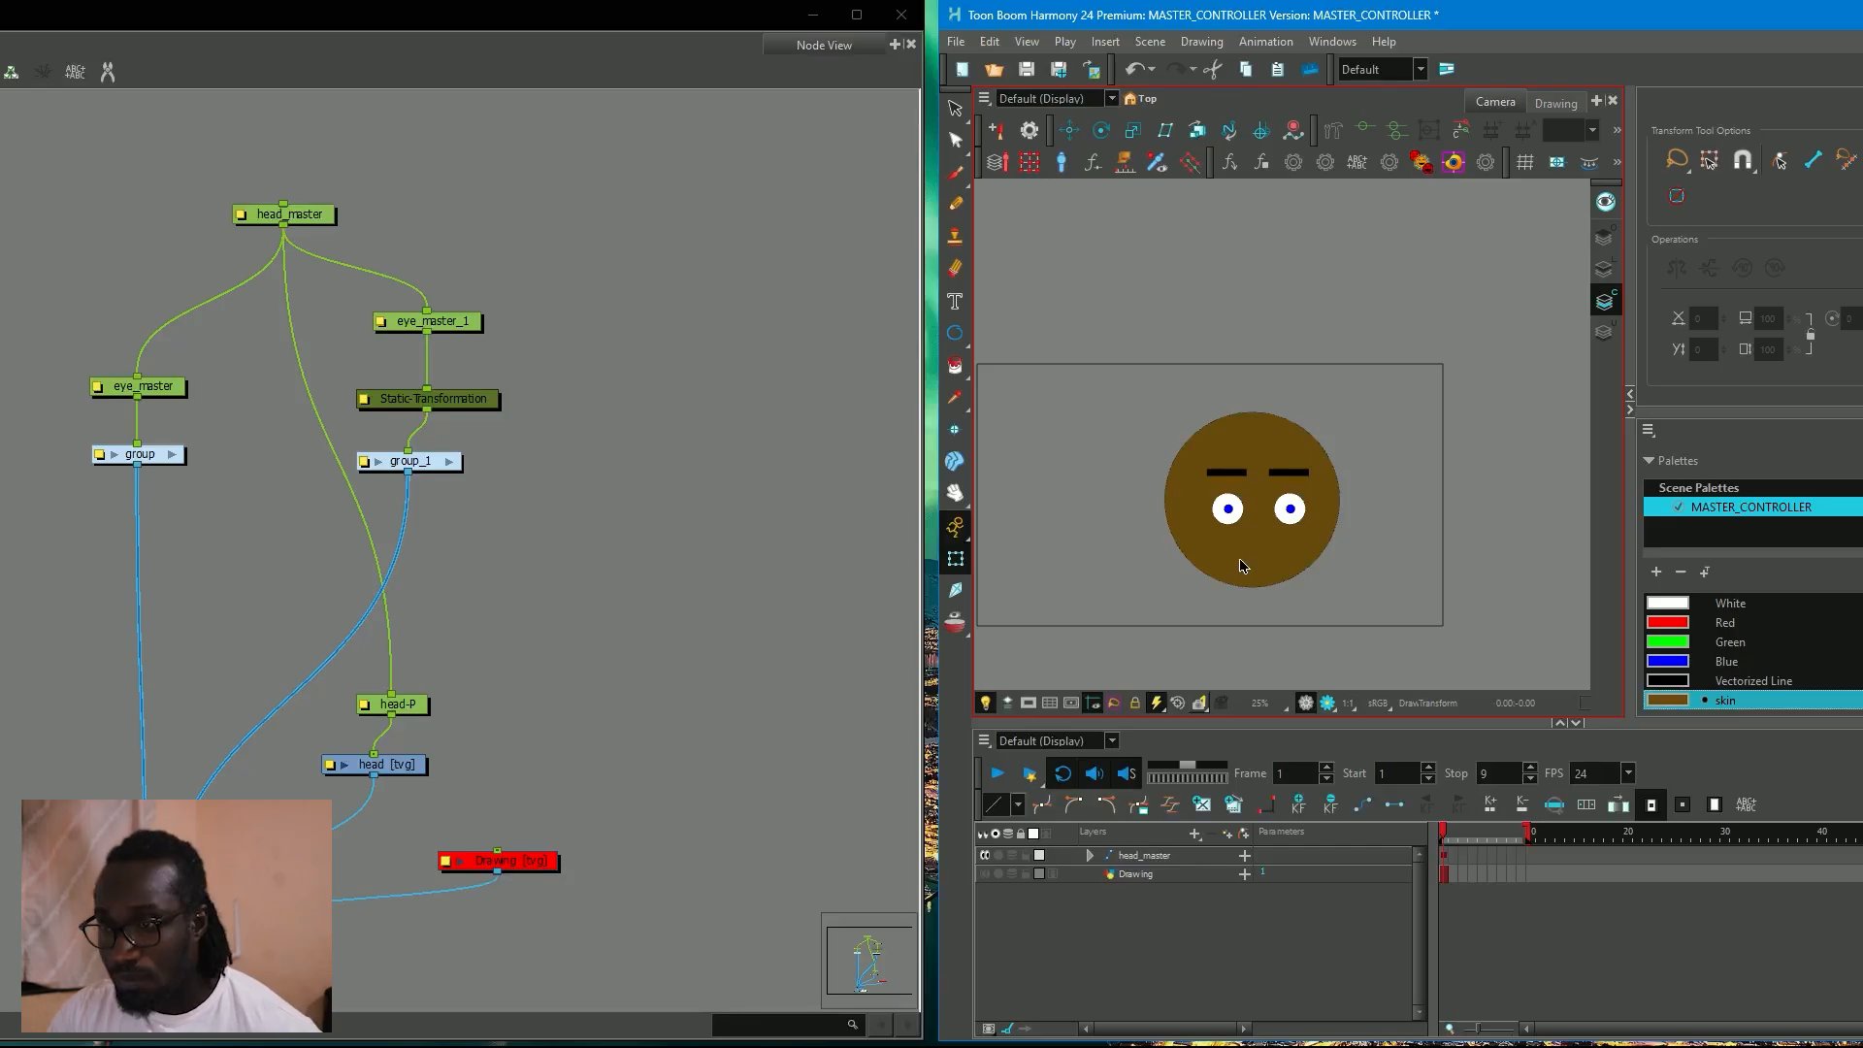
drag(300, 227, 309, 206)
drag(468, 328, 418, 491)
Add another peg and connect it as the parent of eye_master and eye_master_1.
click(514, 317)
key(ctrl+p)
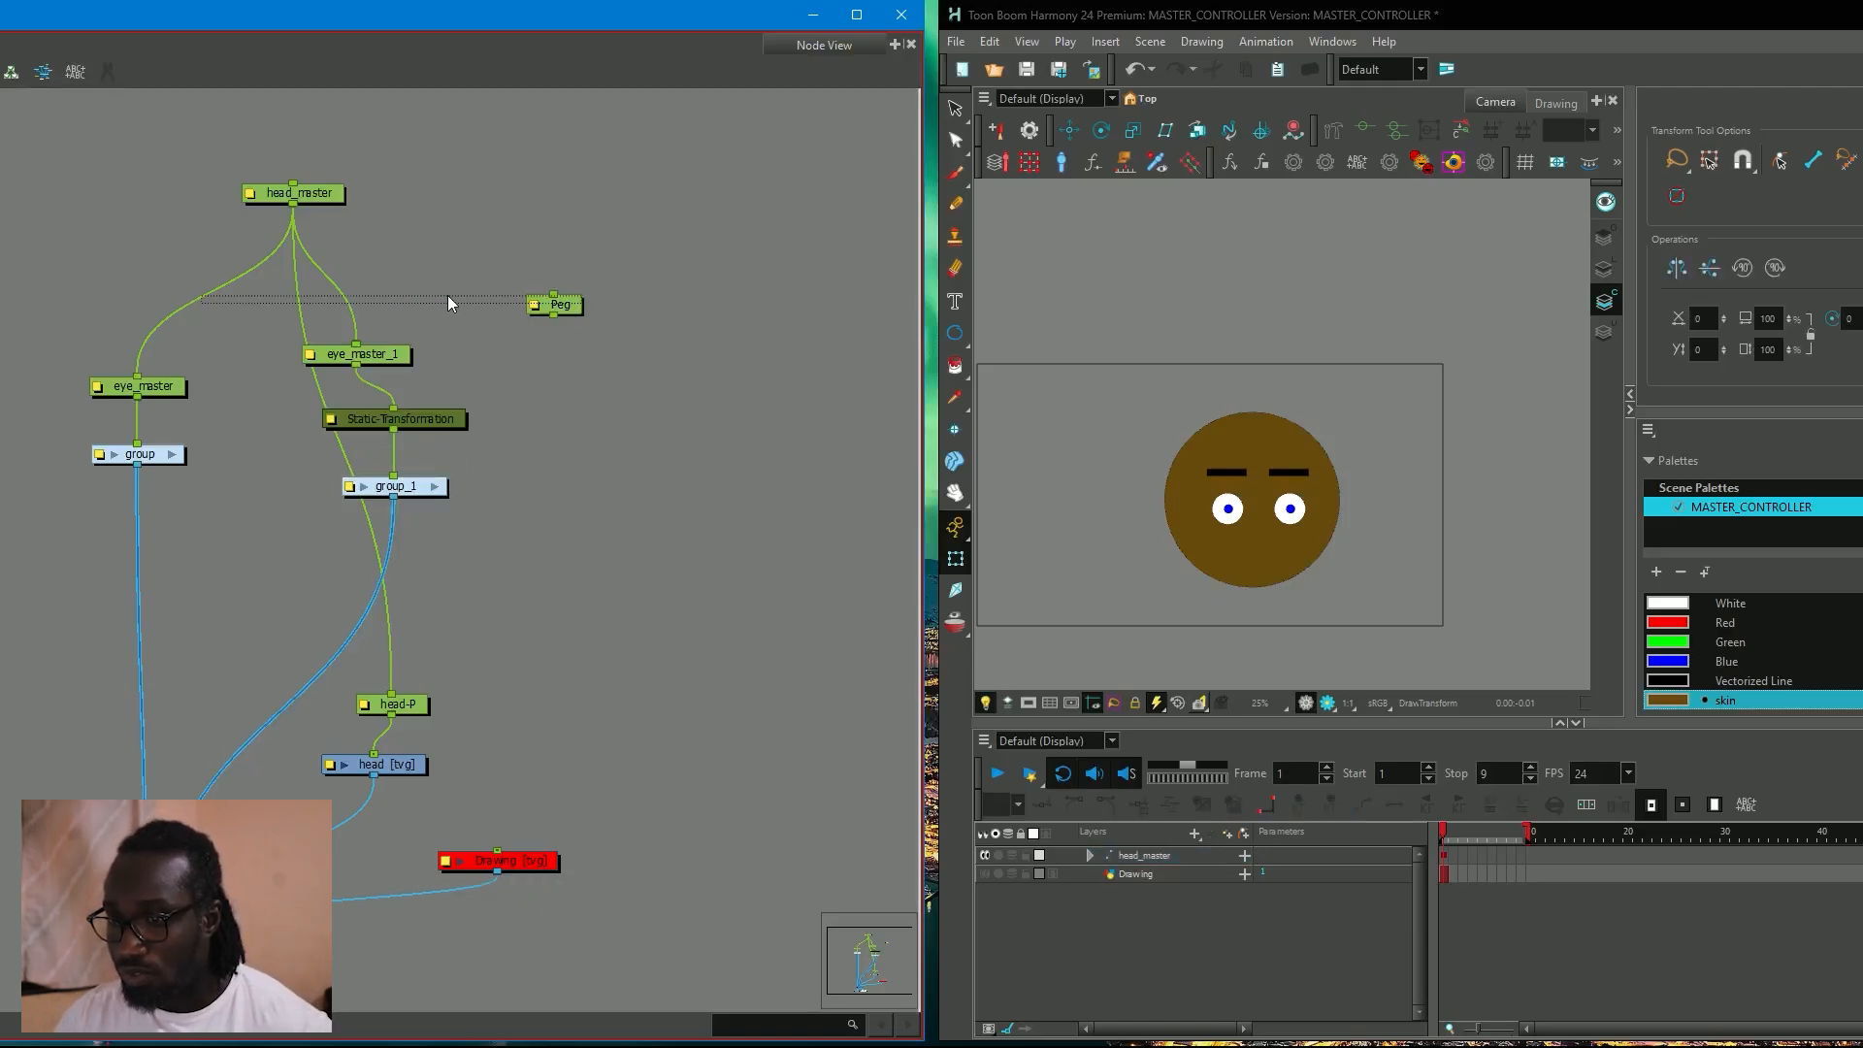
drag(549, 308, 143, 375)
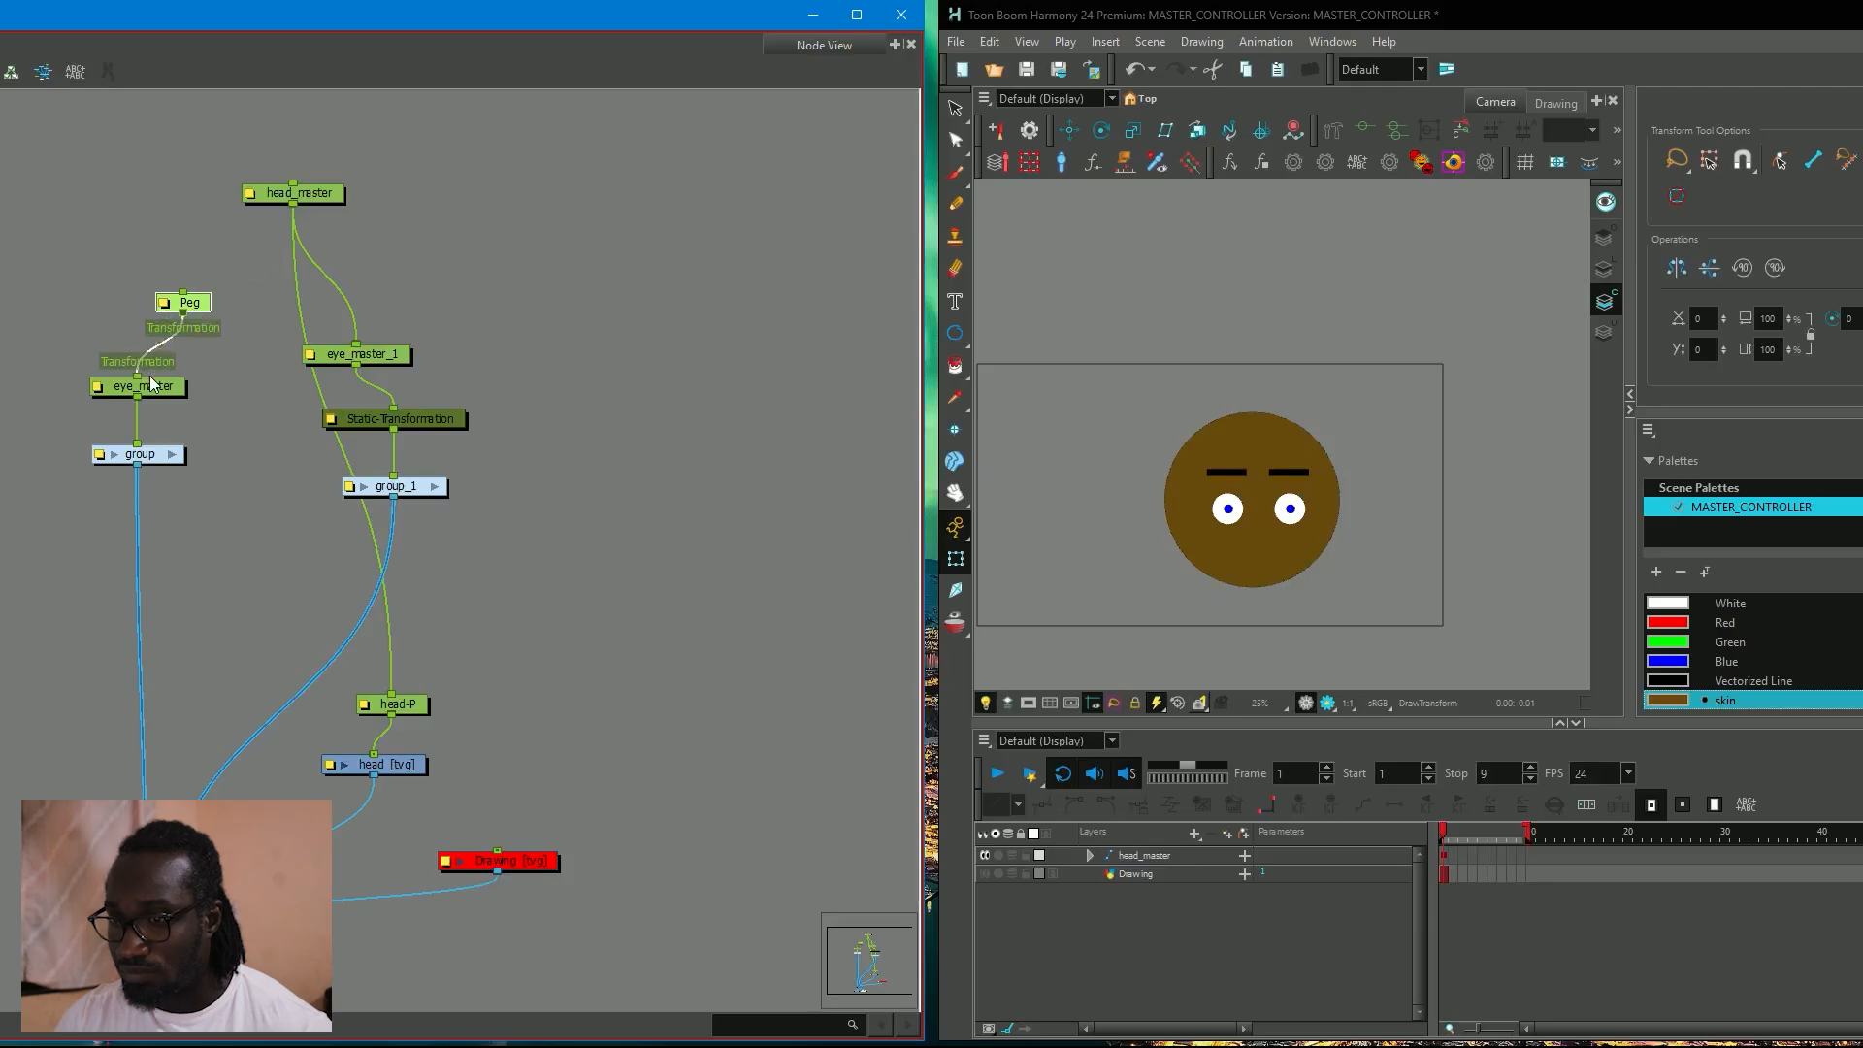
drag(183, 312, 356, 344)
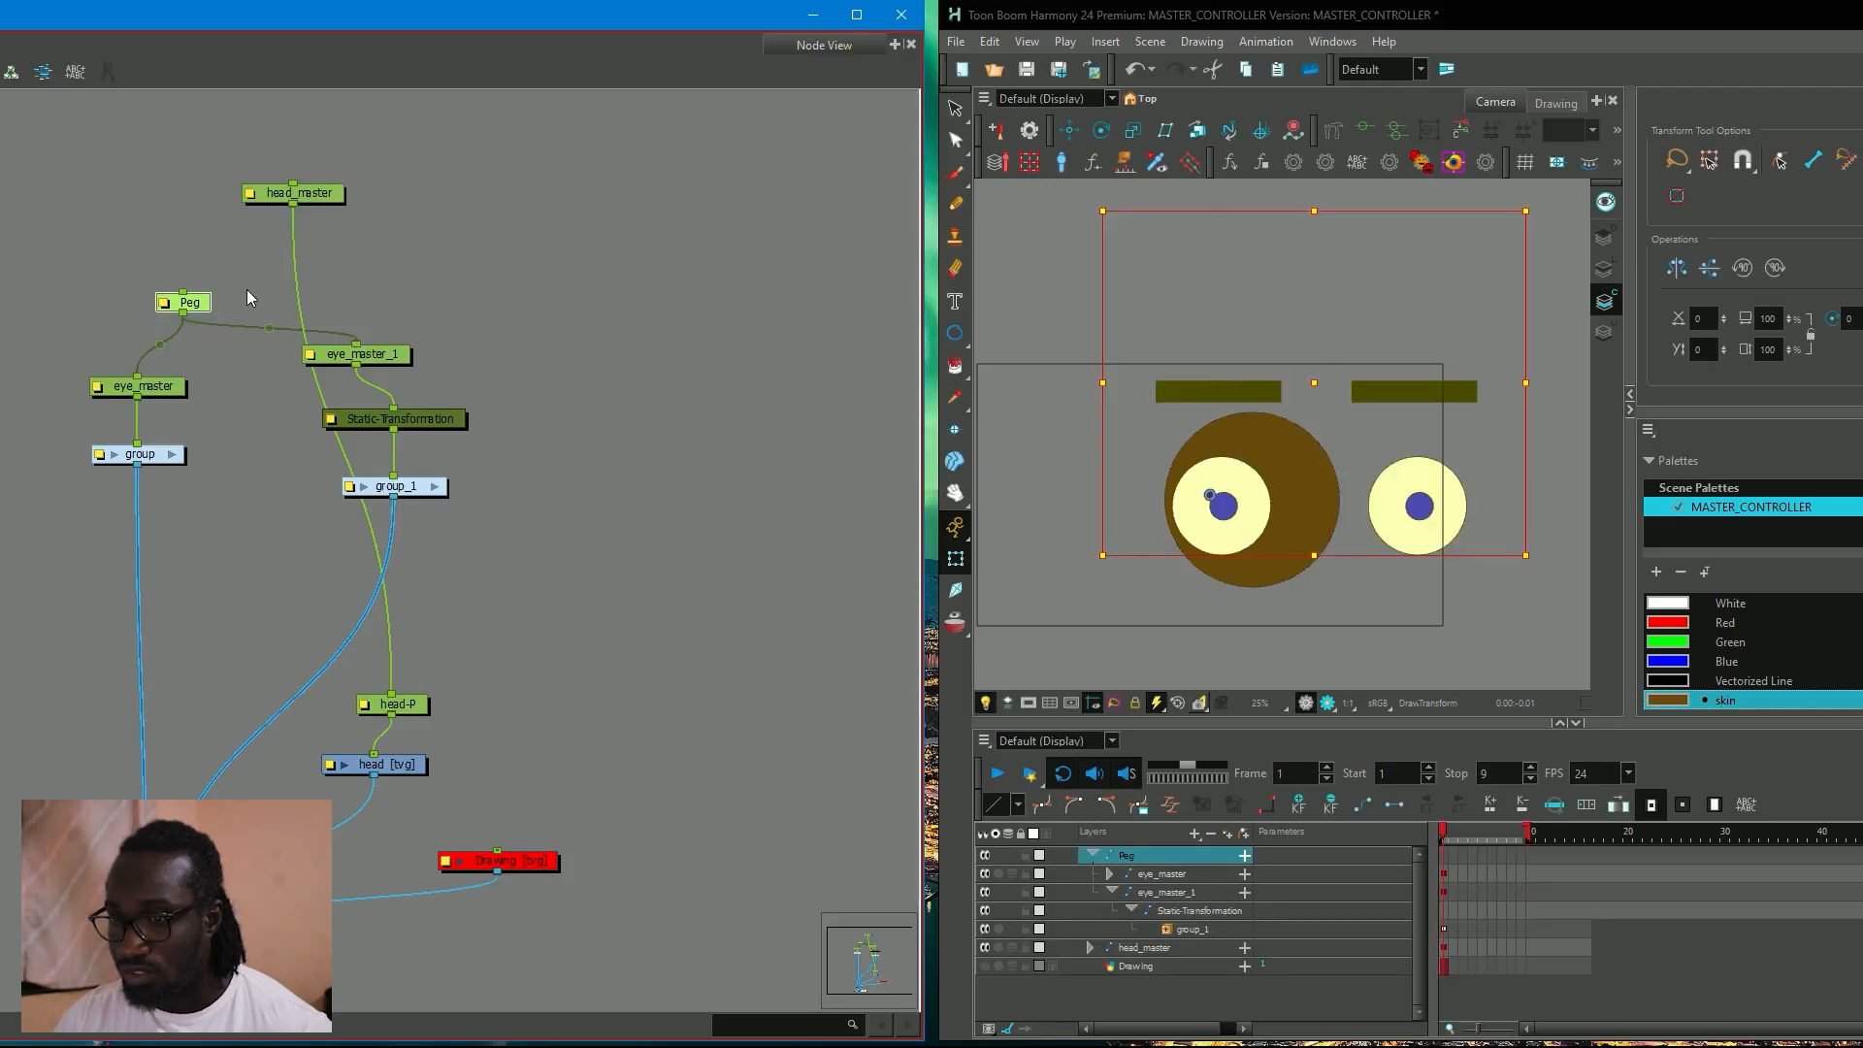
Rename the new peg eyes_master and connect it under head_master.
double_click(181, 304)
double_click(1475, 313)
text(eye)
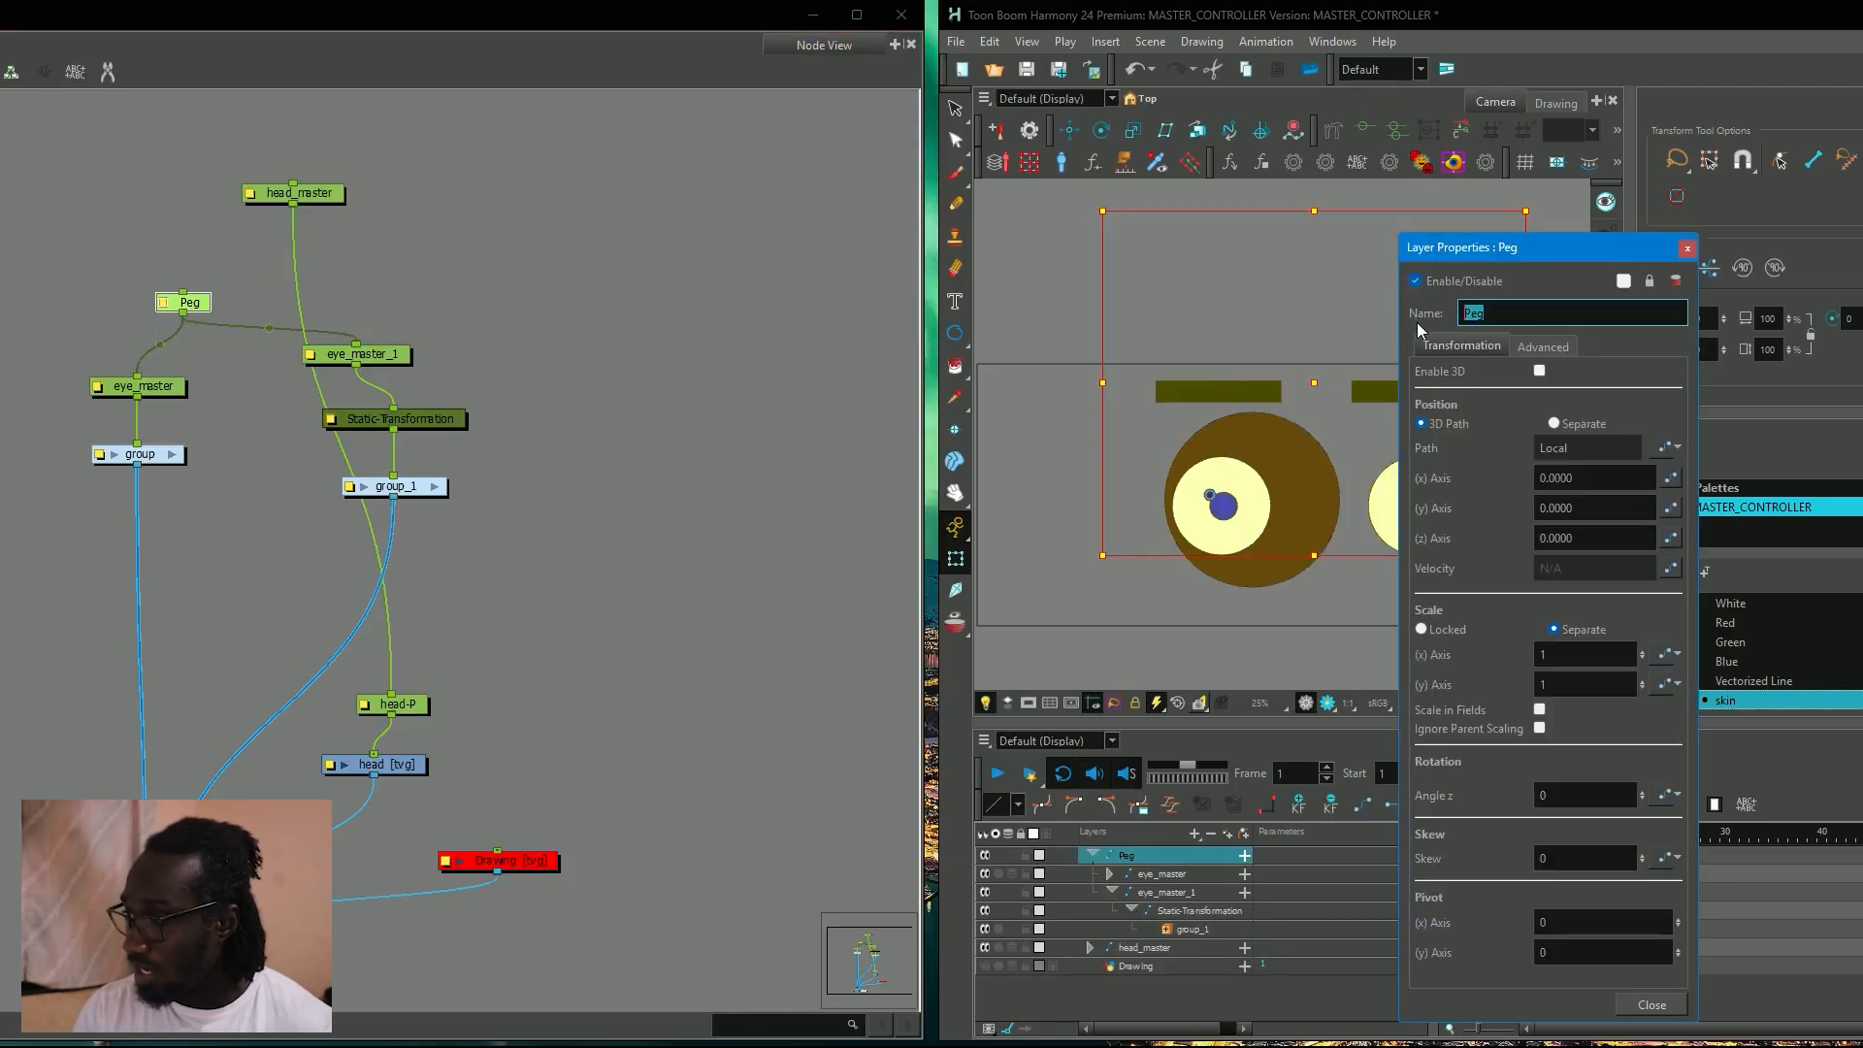
text(s_master)
click(1687, 249)
drag(184, 296, 292, 204)
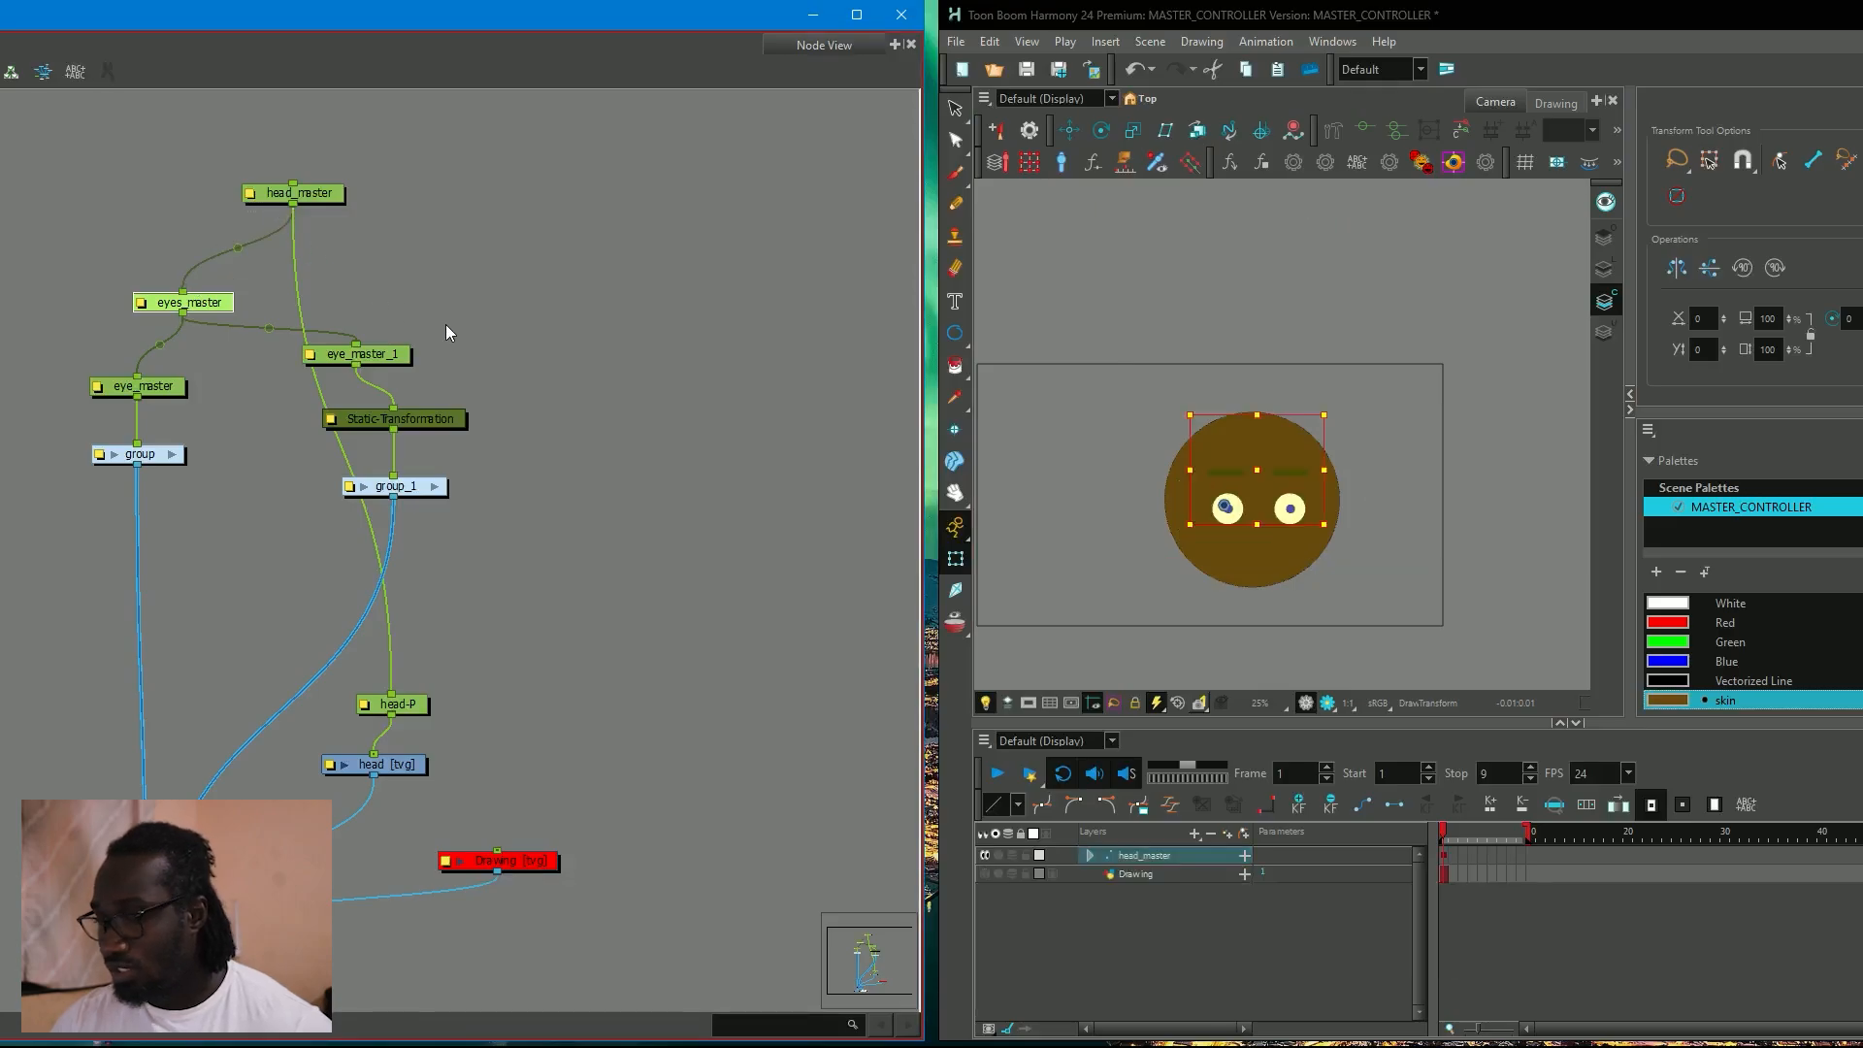
Shift both eyes and eyebrows horizontally to the left side of the face using the eyes_master peg.
click(1446, 358)
click(192, 316)
click(200, 310)
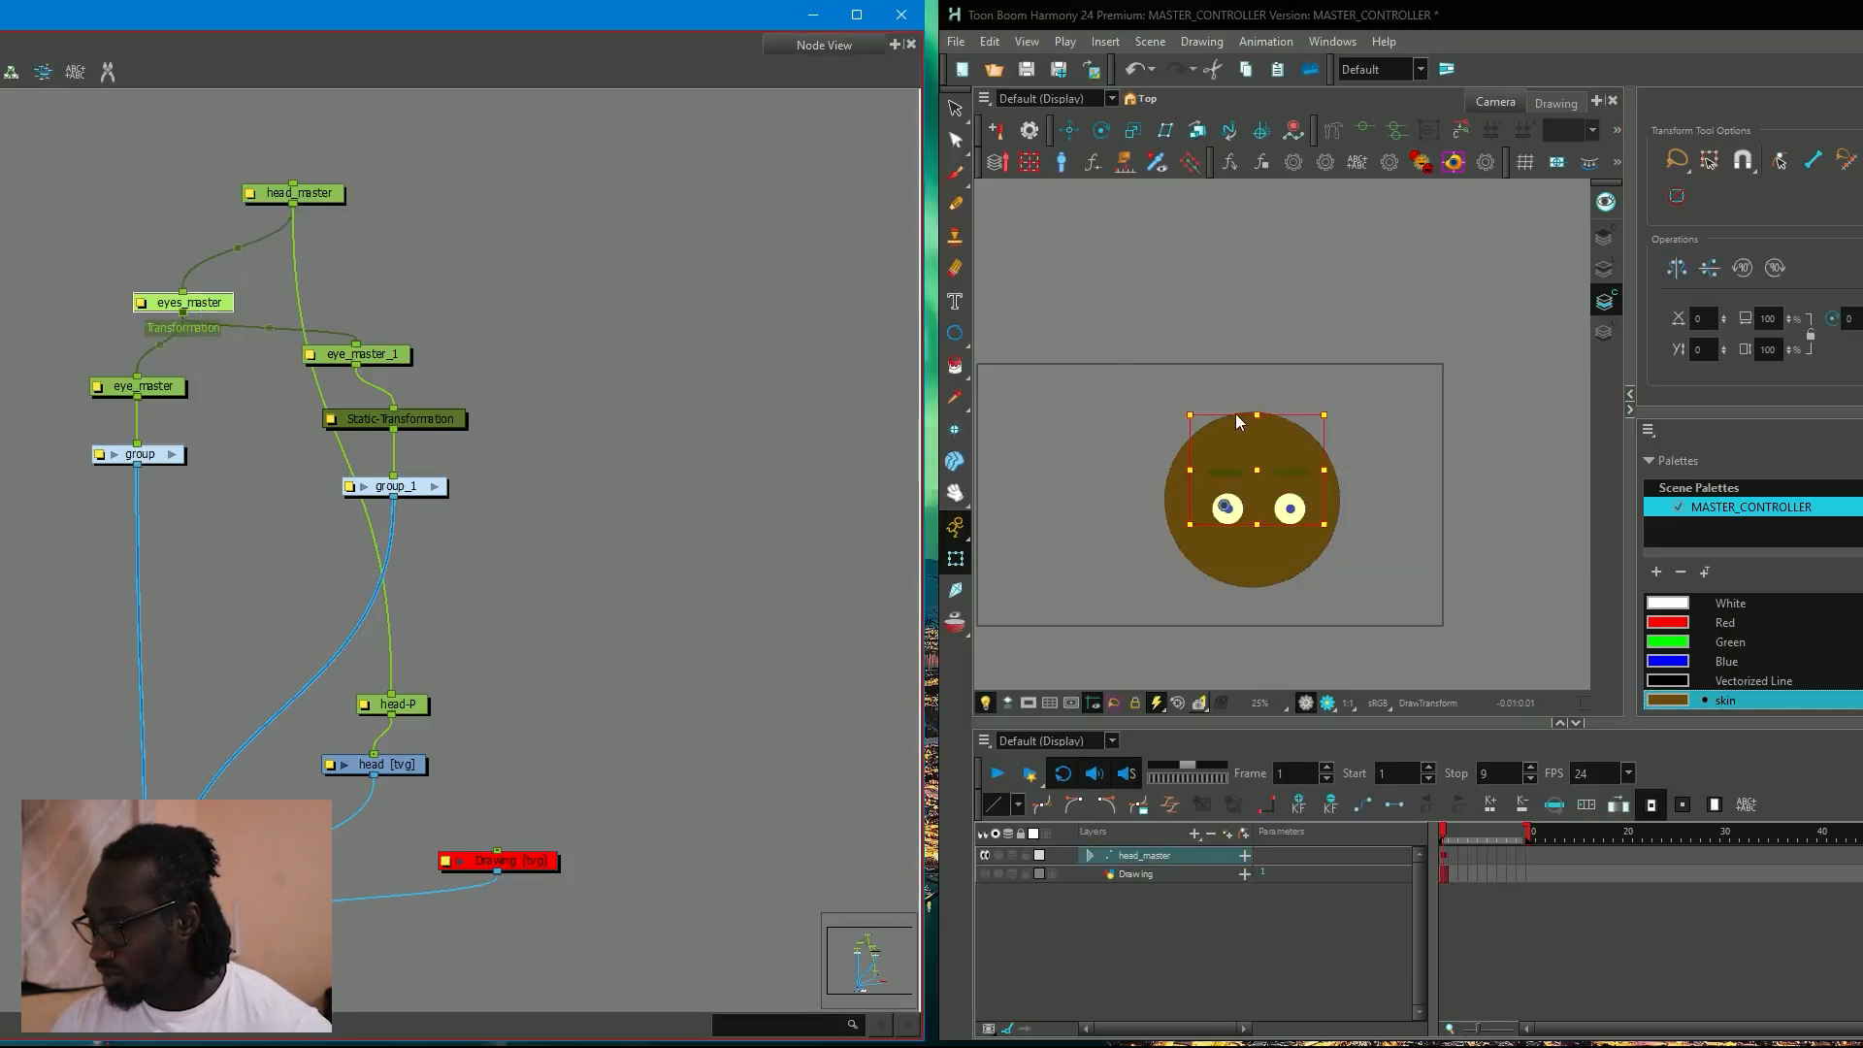
drag(1256, 470, 1228, 472)
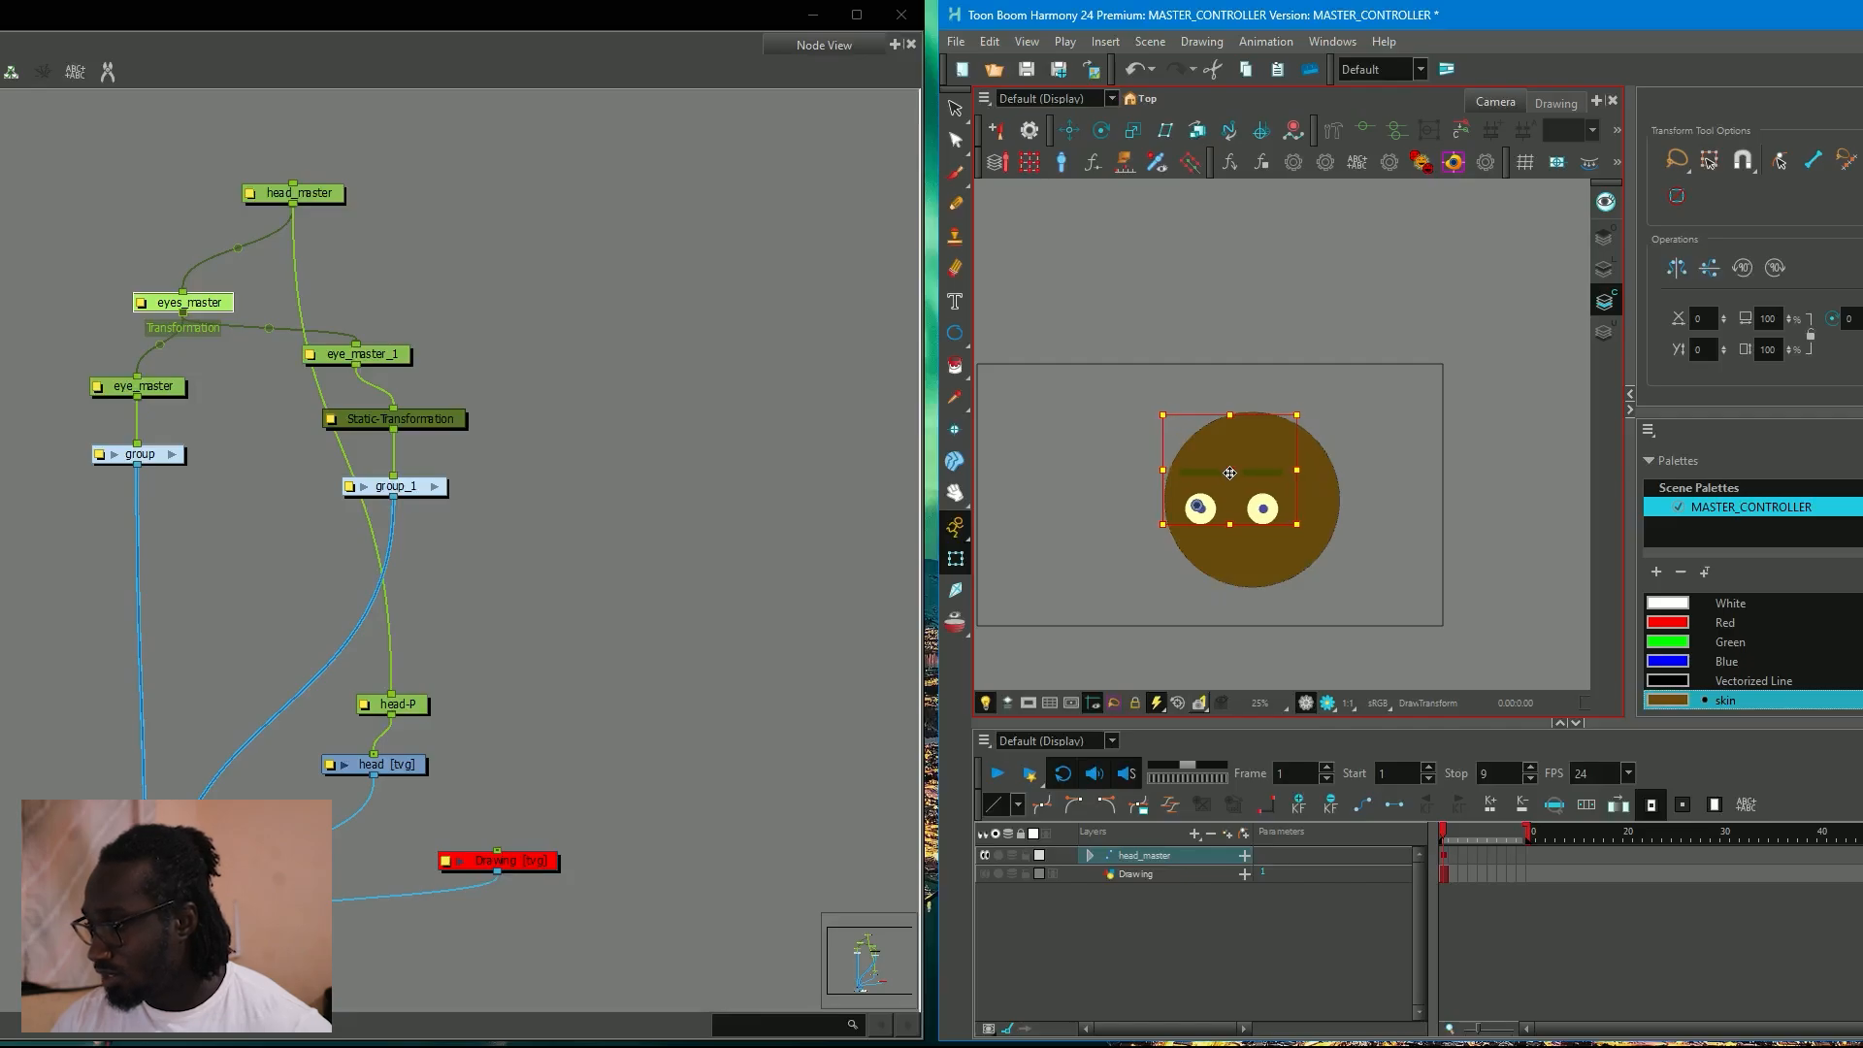
click(1499, 507)
Squash the left eye horizontally using the eye_master peg.
click(1218, 473)
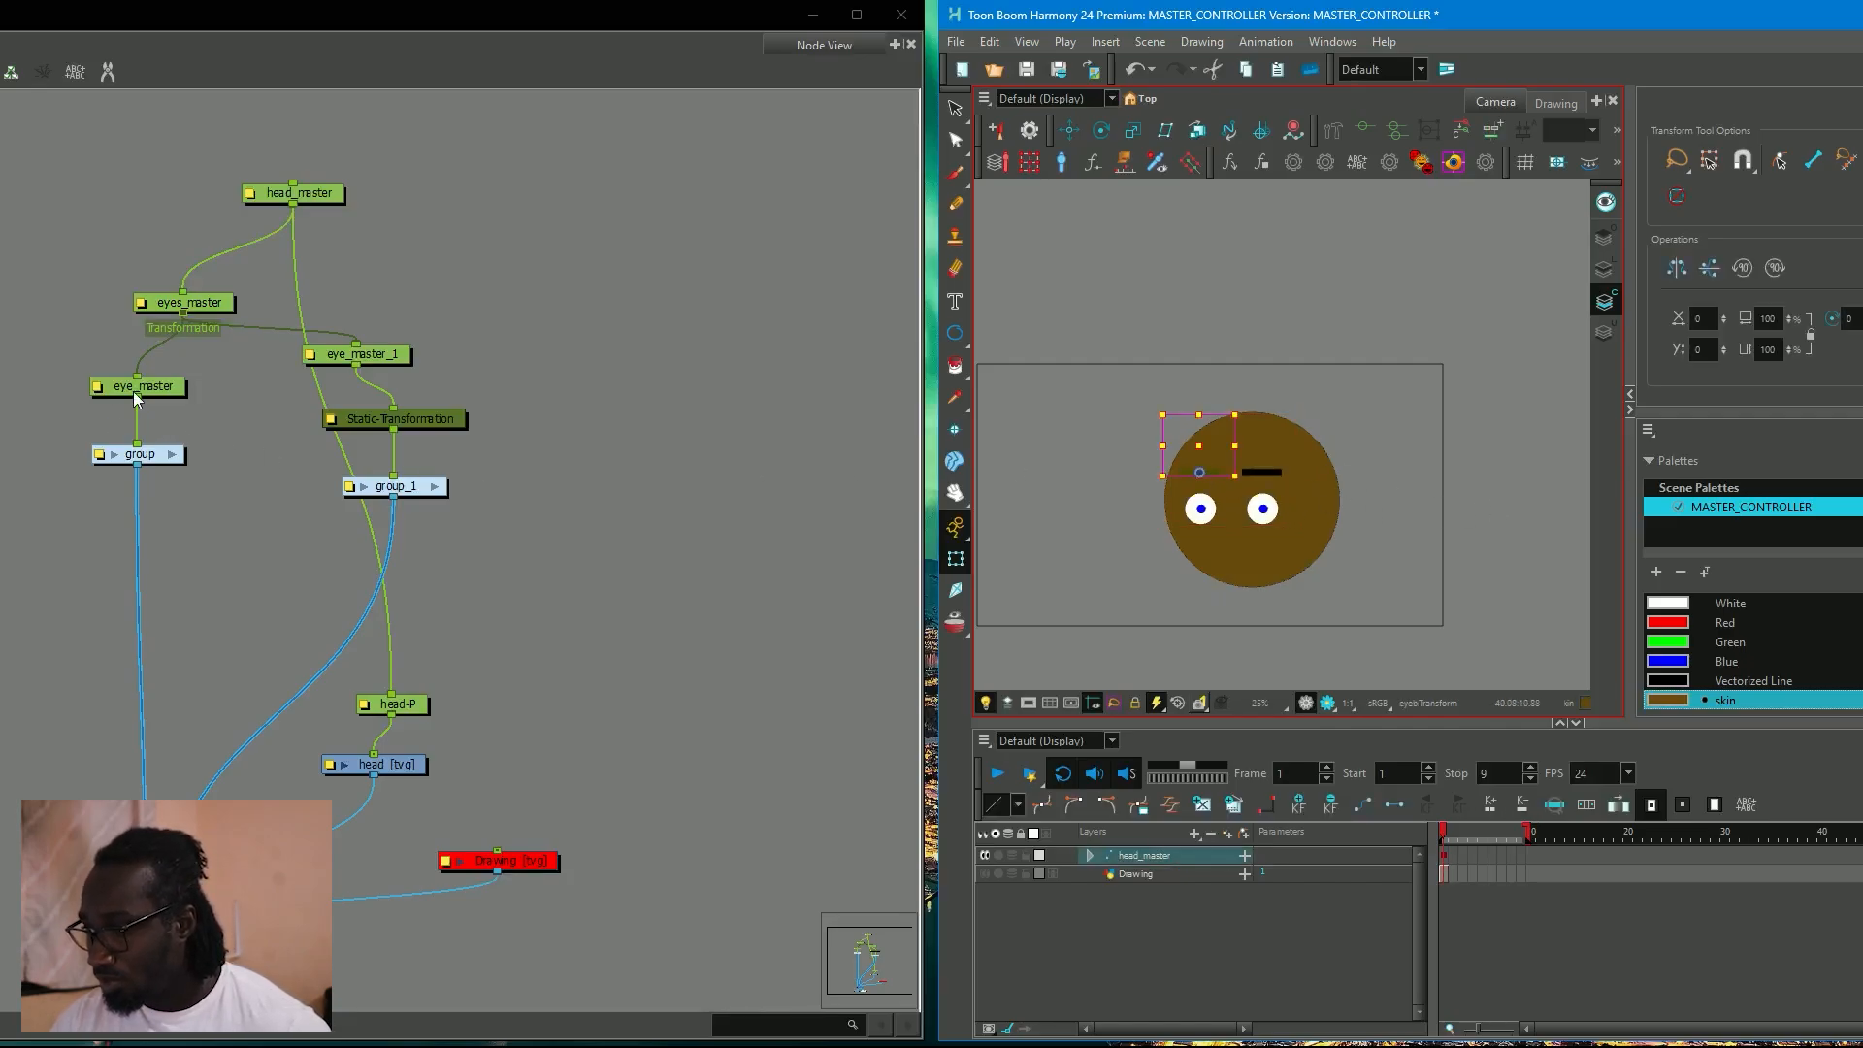
click(136, 393)
drag(1162, 469, 1167, 471)
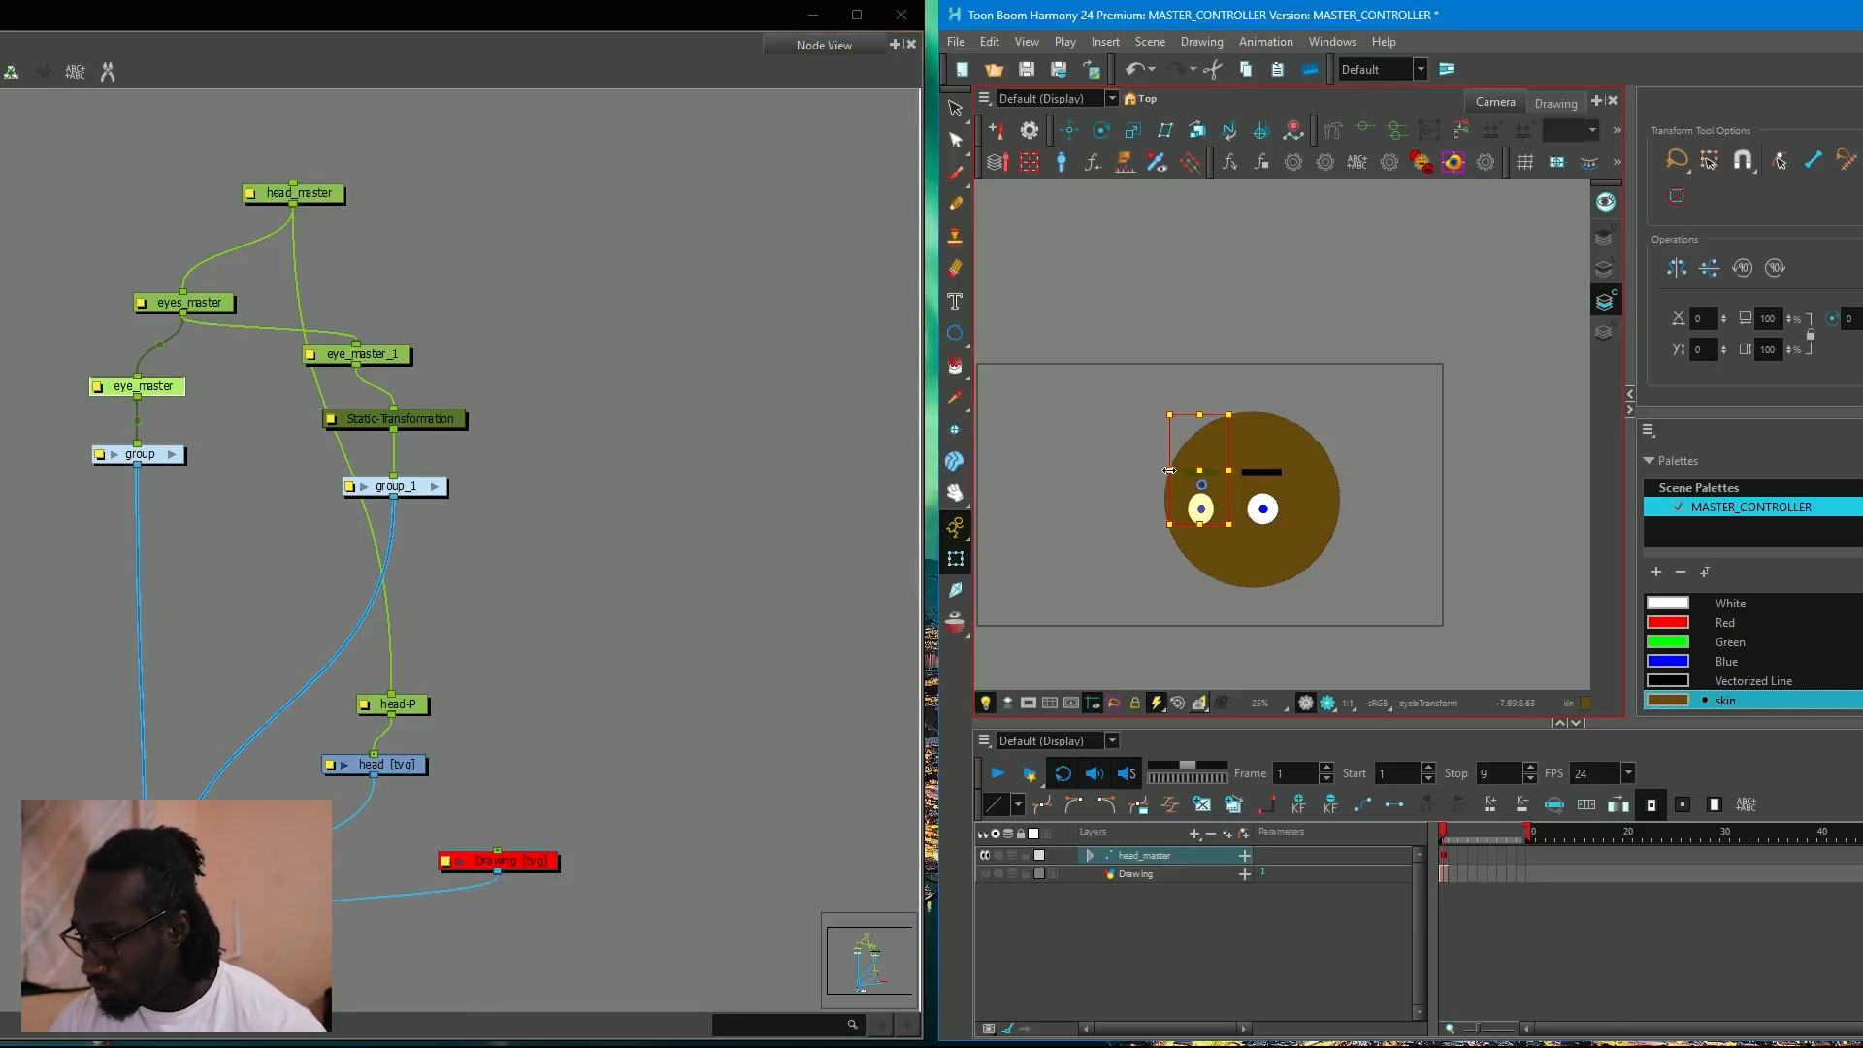
Reset the eyes_master and eye_master pegs on frame 2 to the centred, unsquashed eye pose.
key(.)
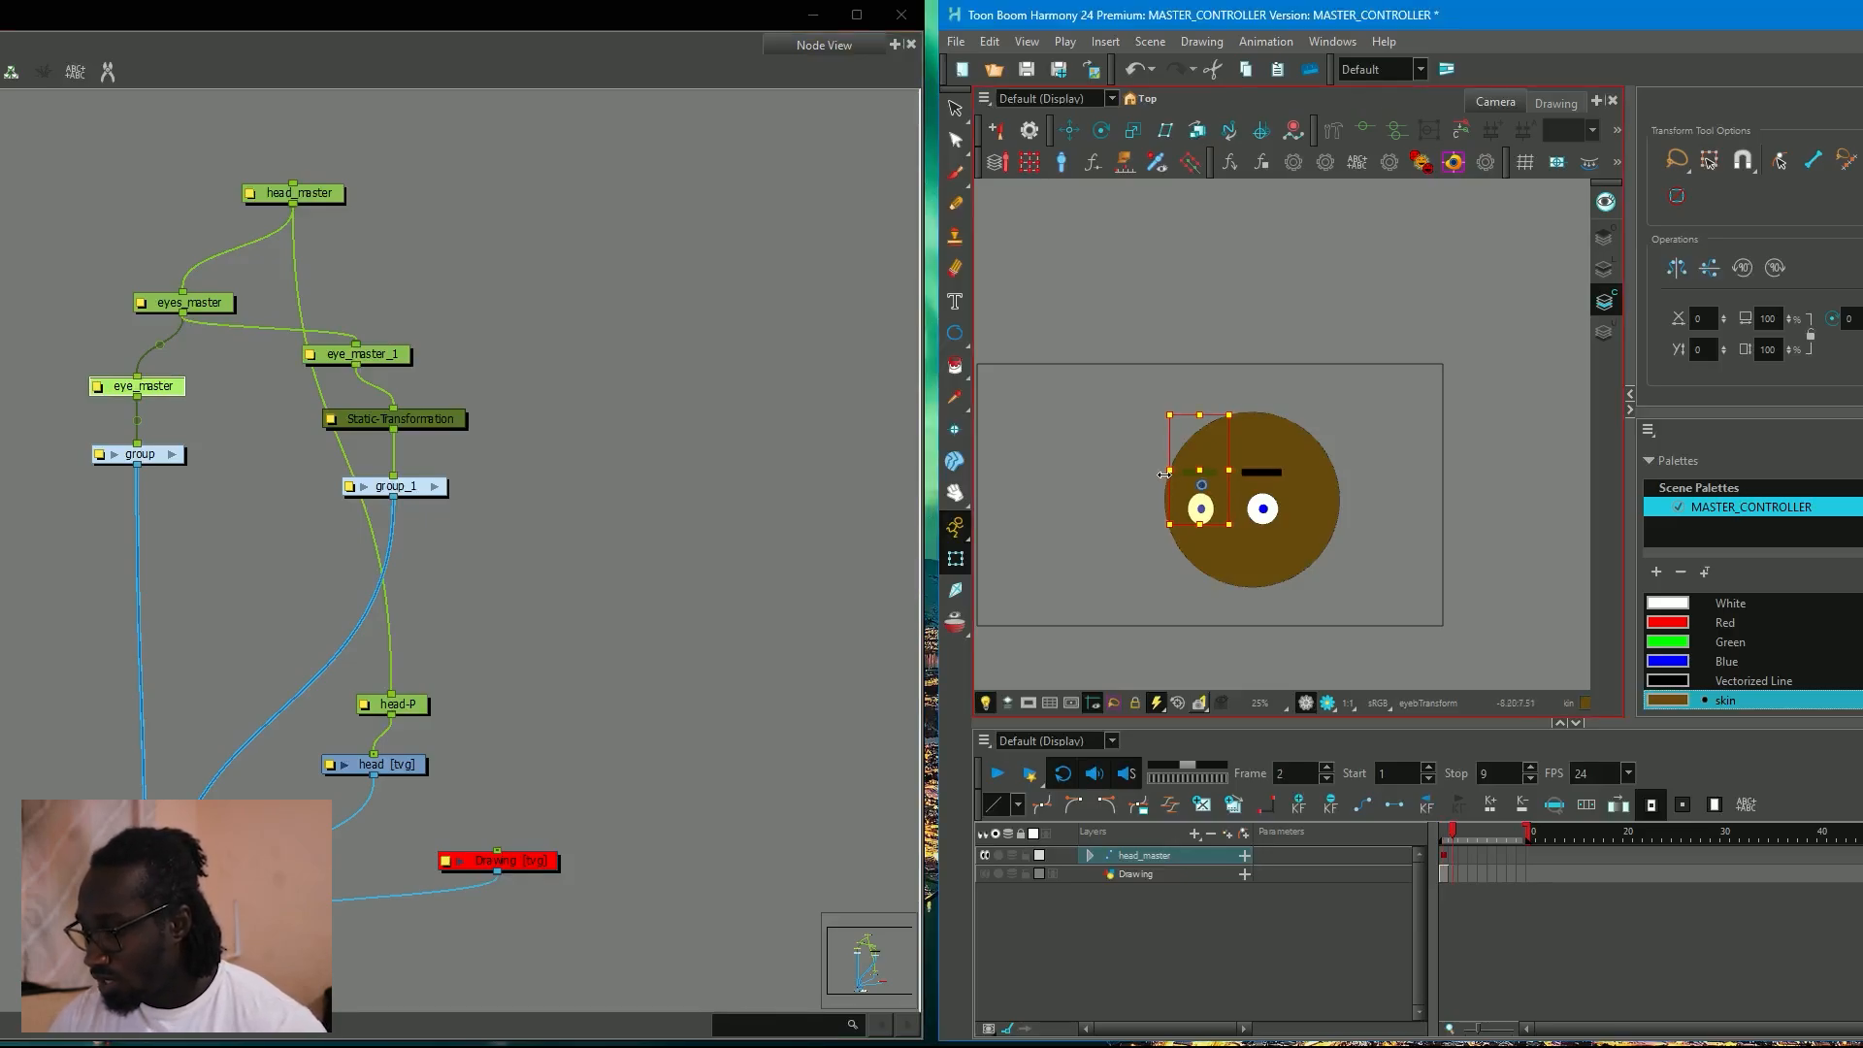
click(1441, 850)
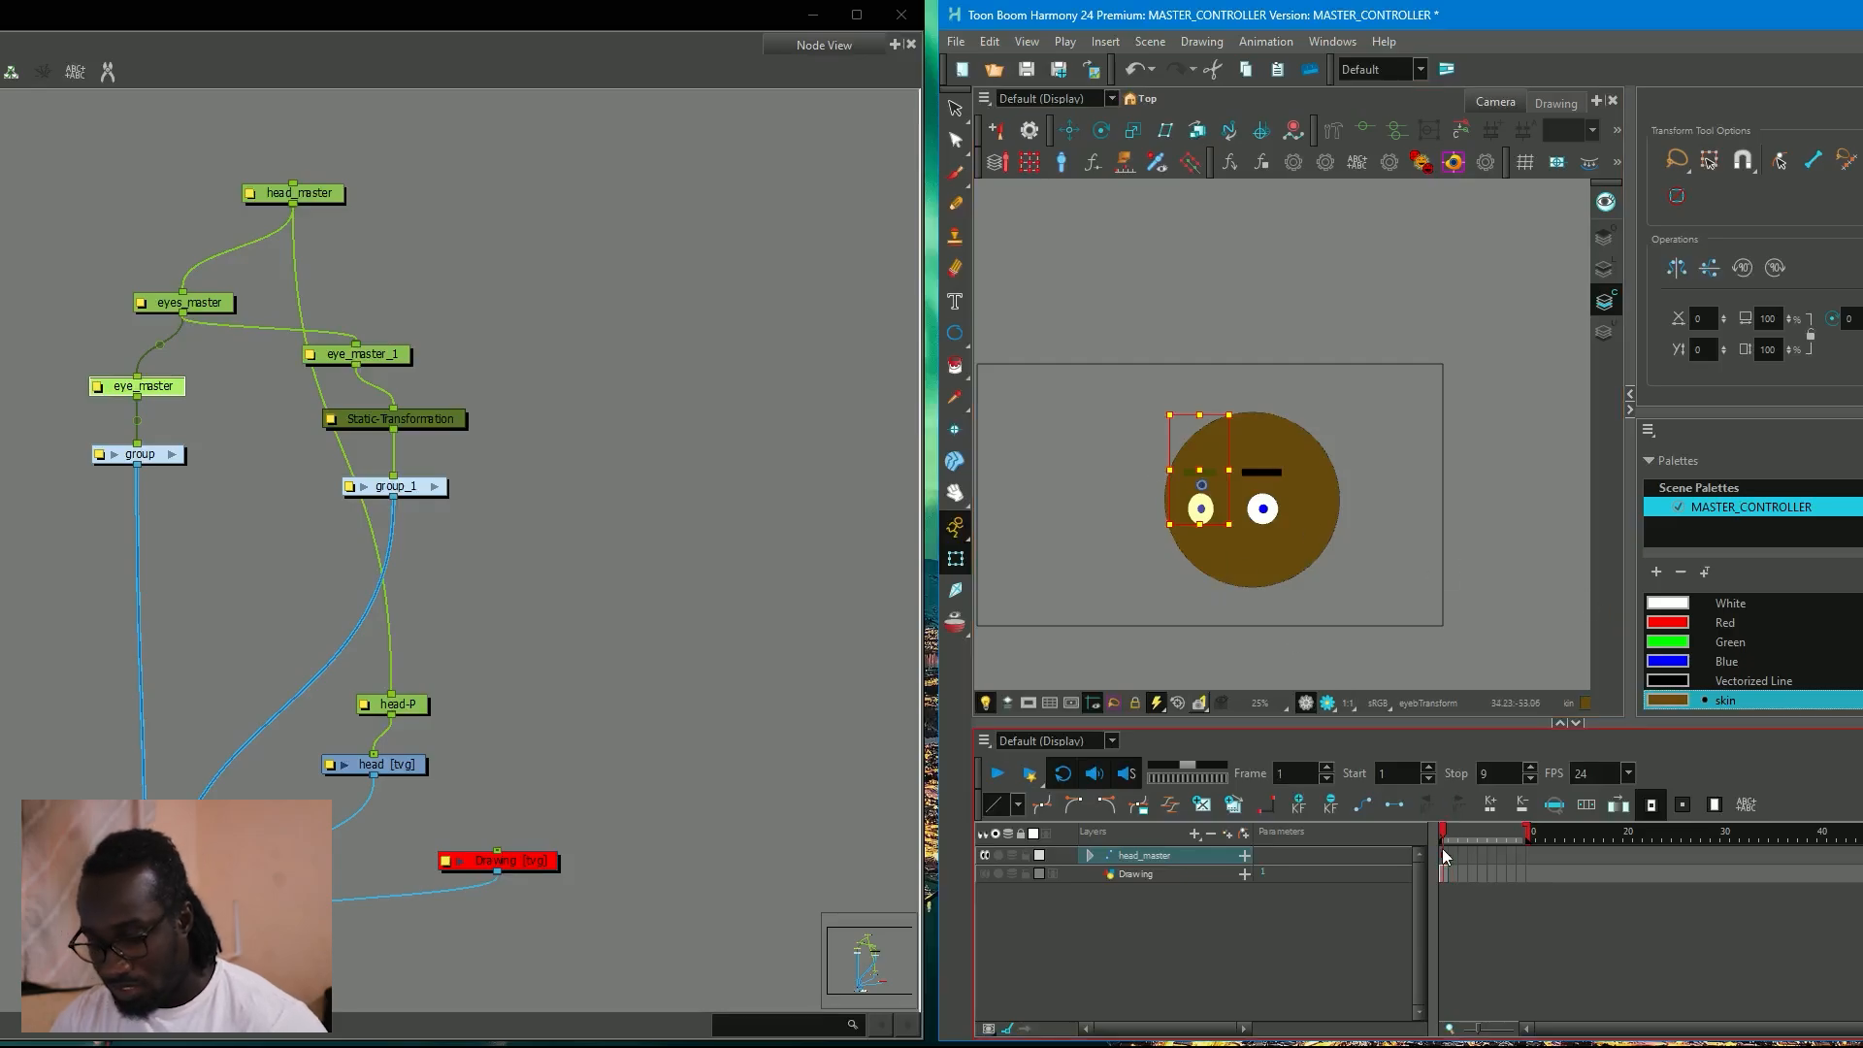
key(.)
click(148, 386)
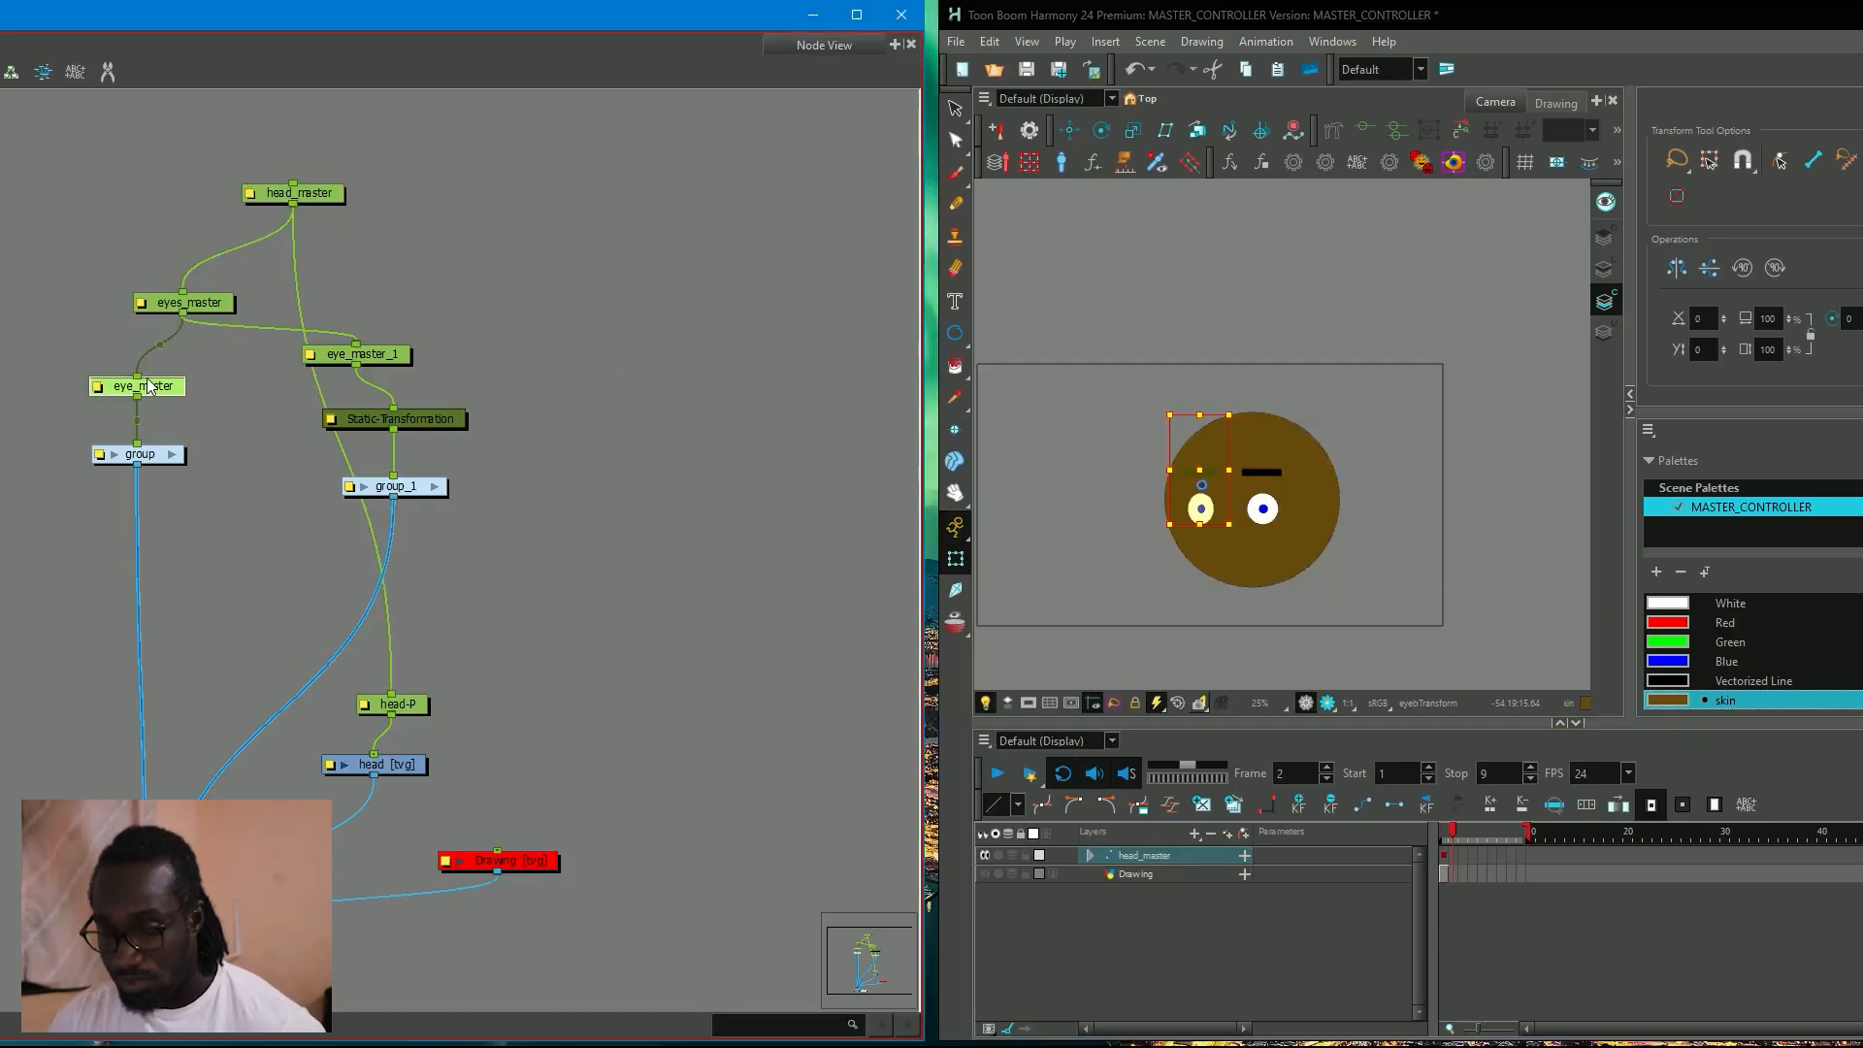
click(200, 309)
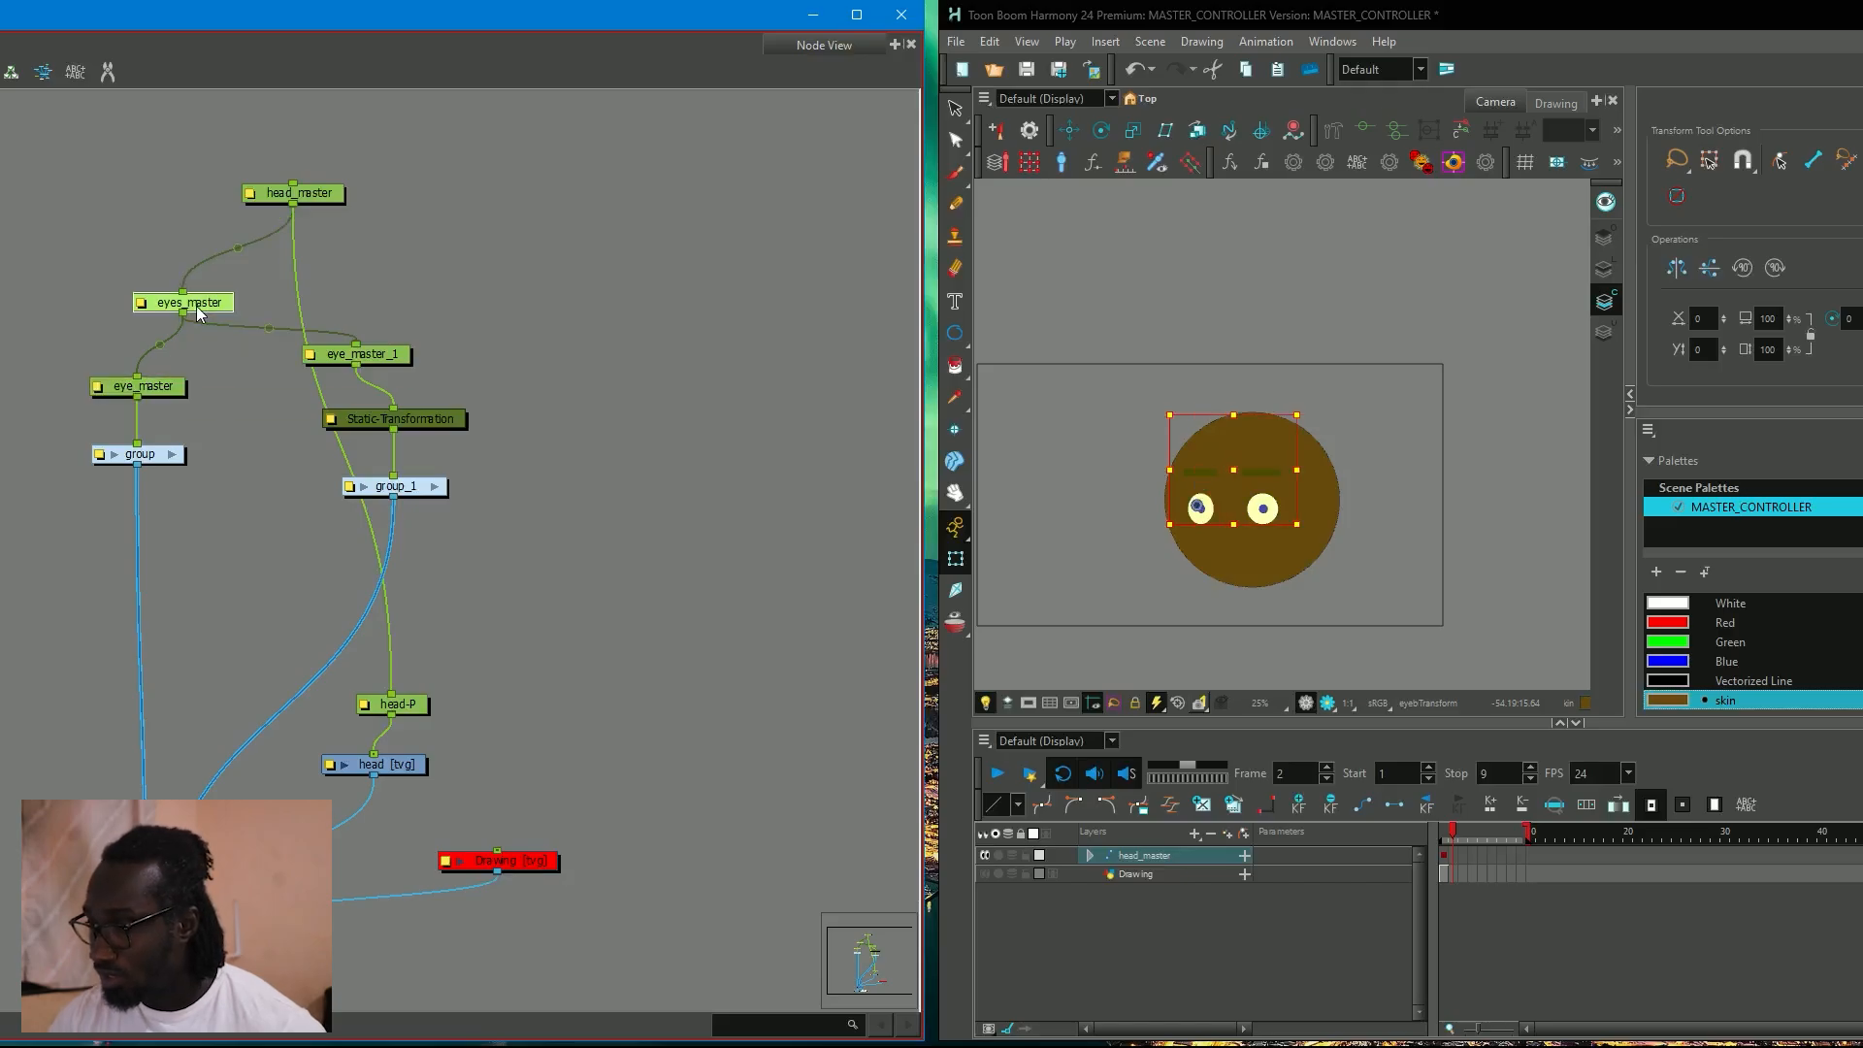
click(158, 388)
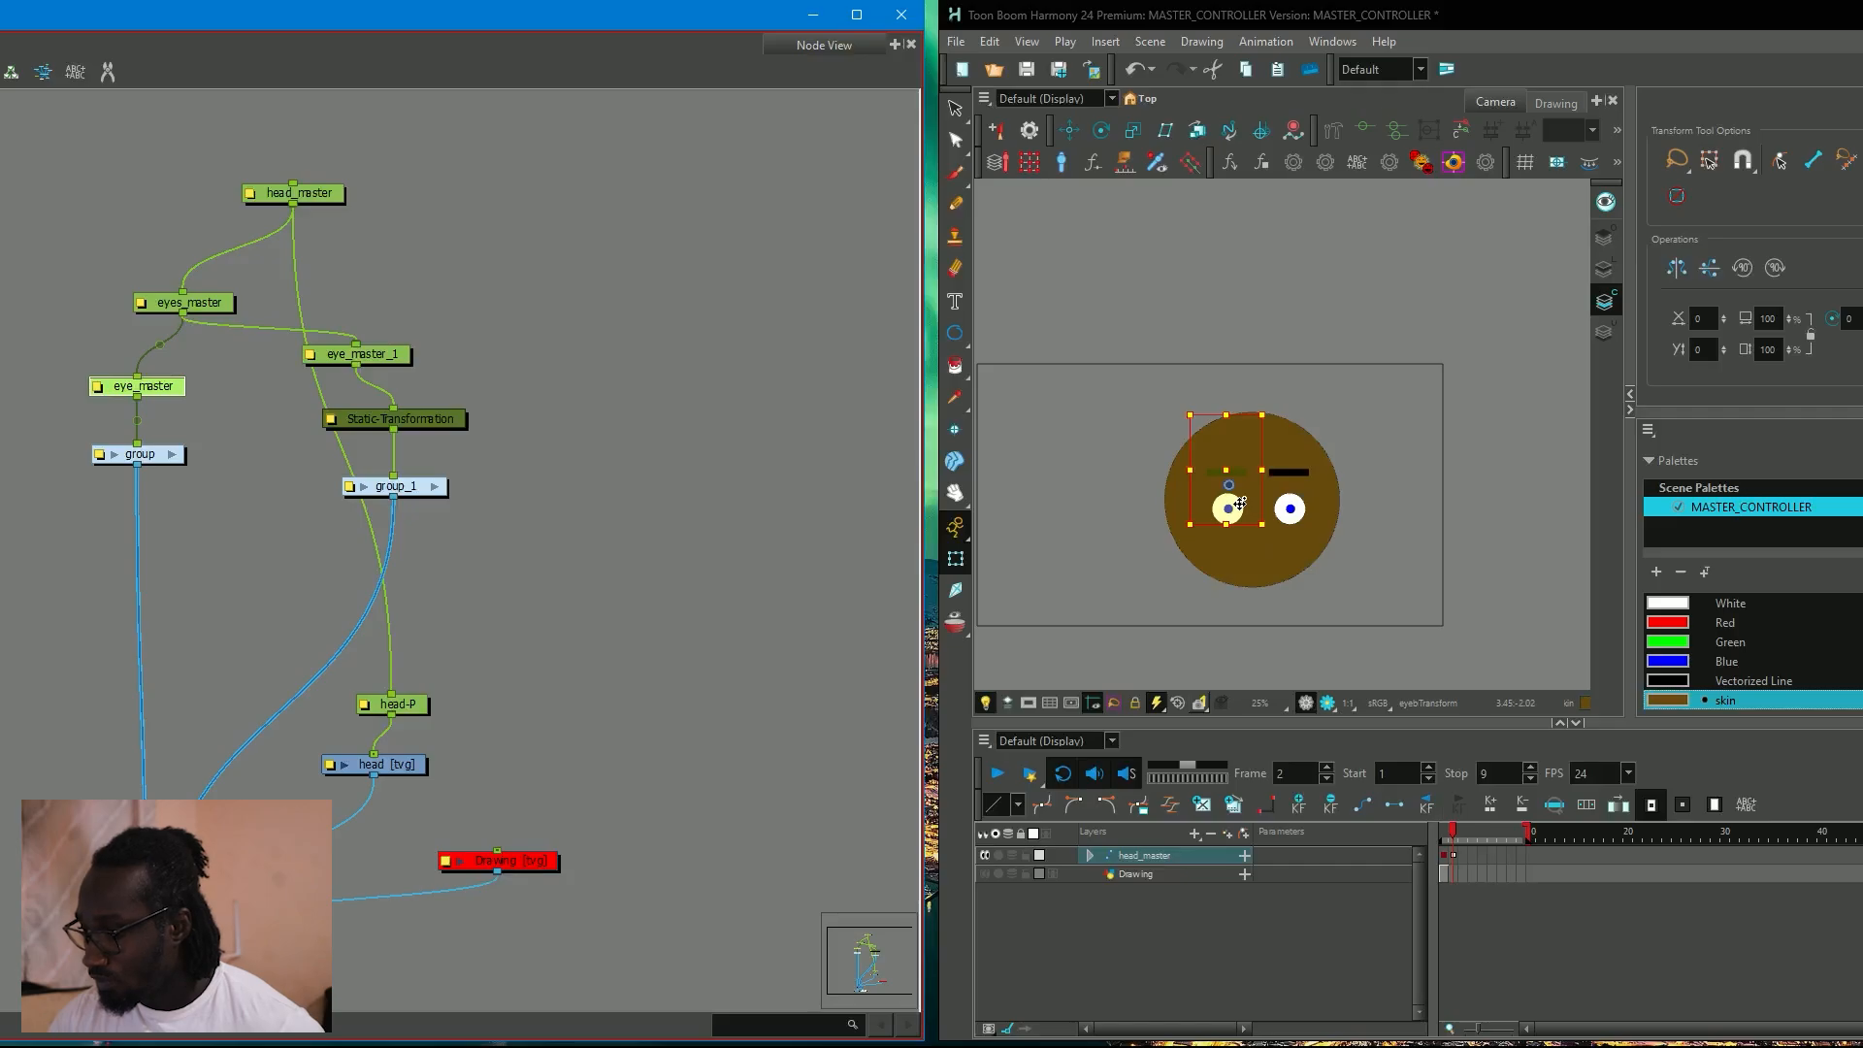
Turn on onion skinning and shift both eyes and eyebrows left on frame 2 with the eyes_master peg.
click(949, 631)
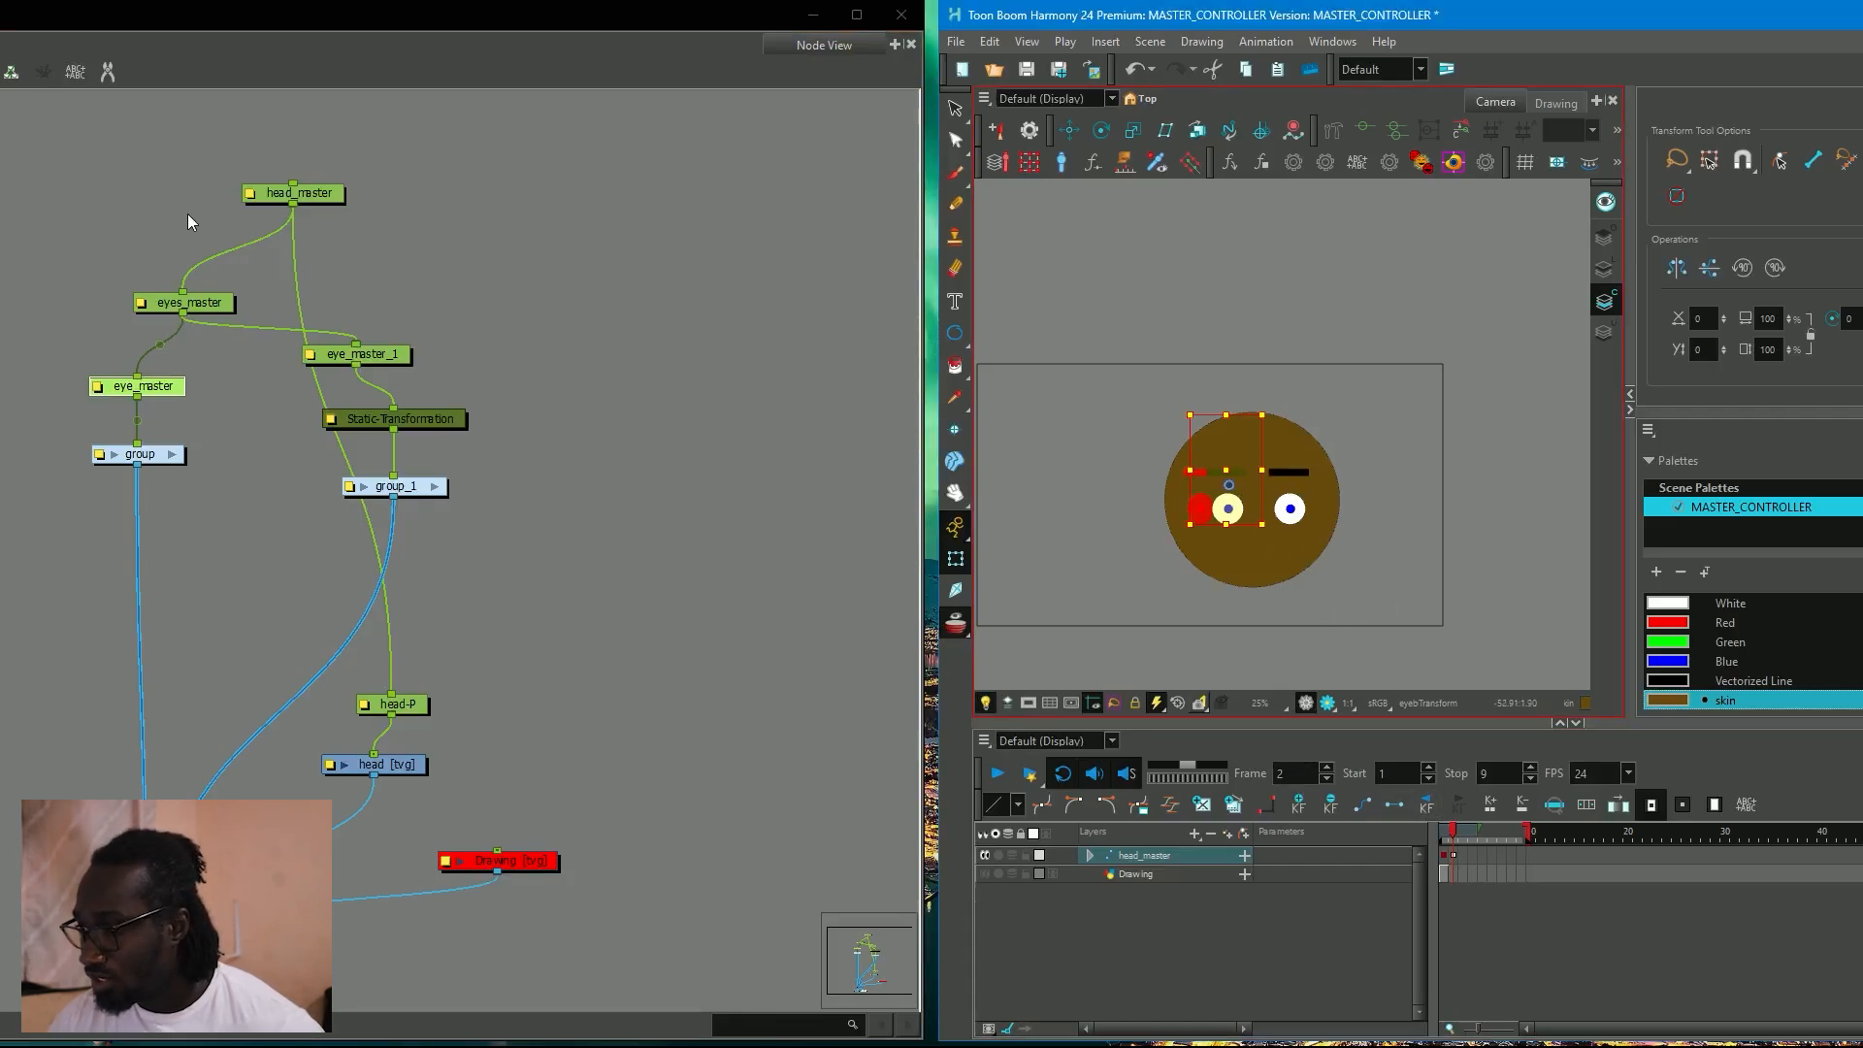
click(184, 301)
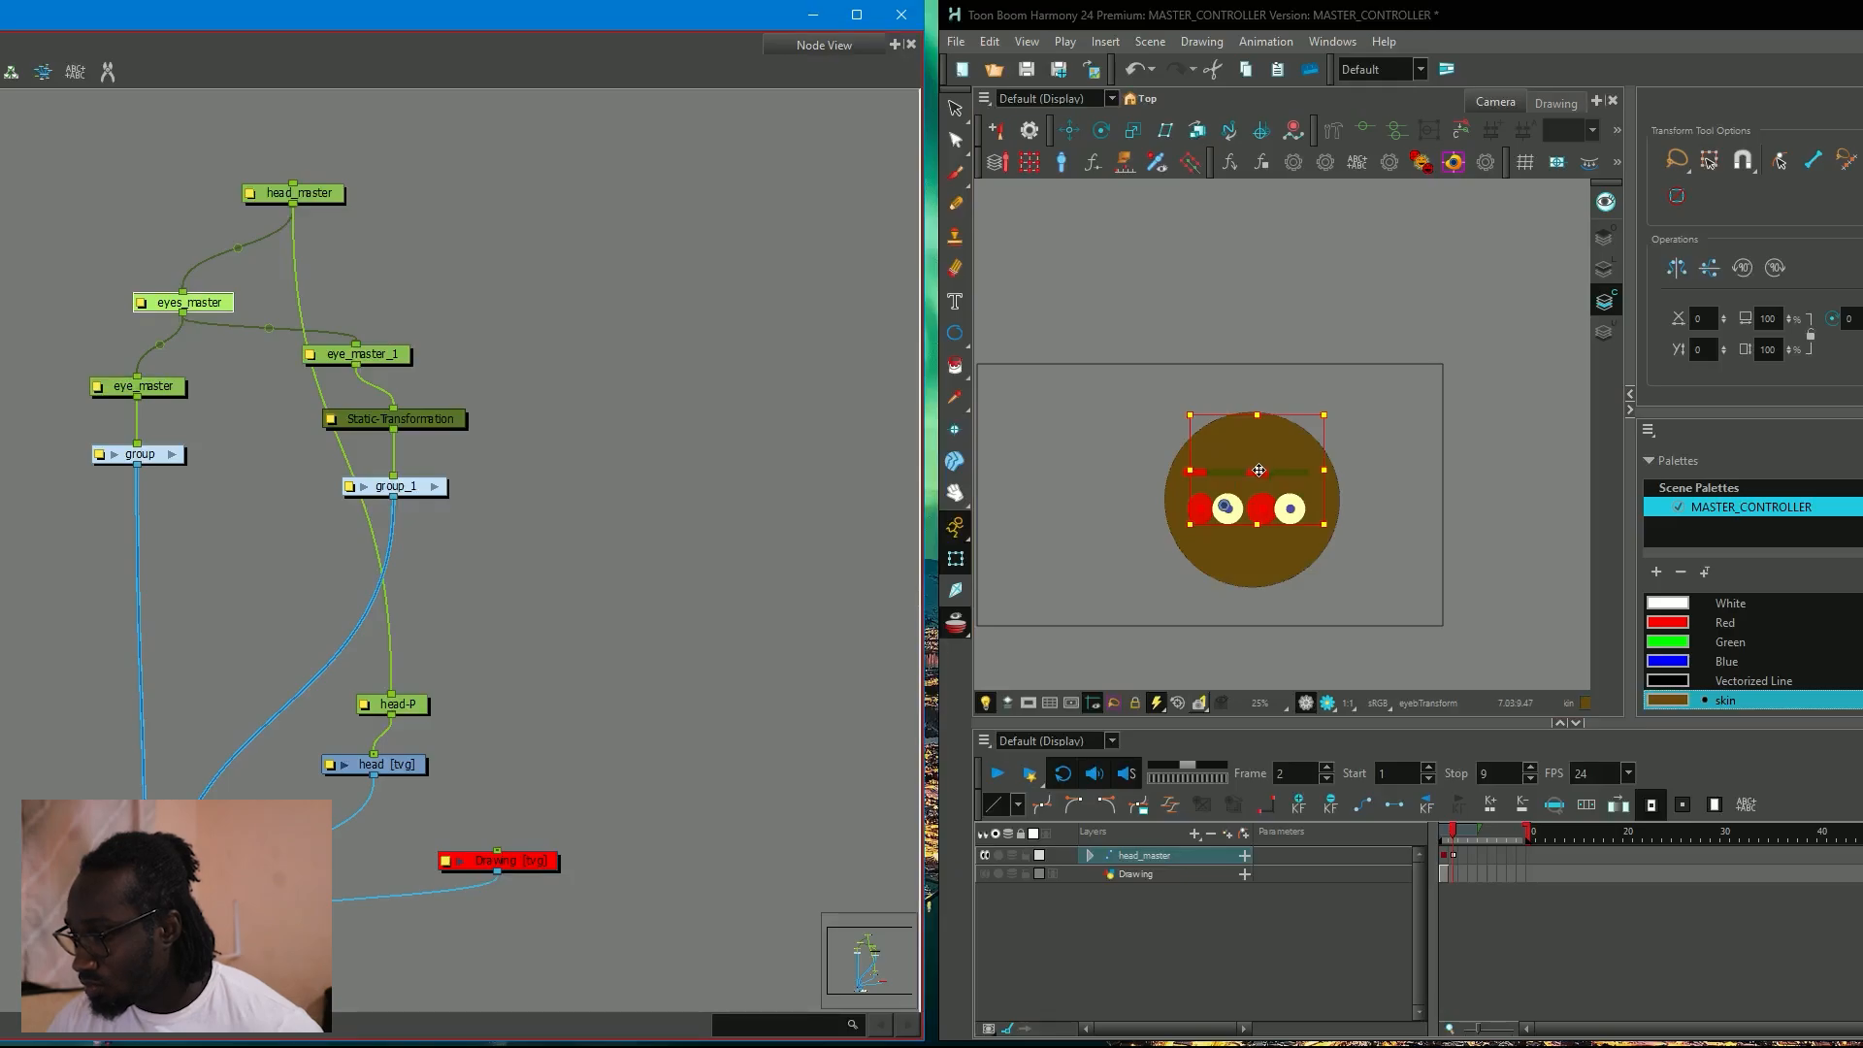
drag(1260, 471, 1237, 475)
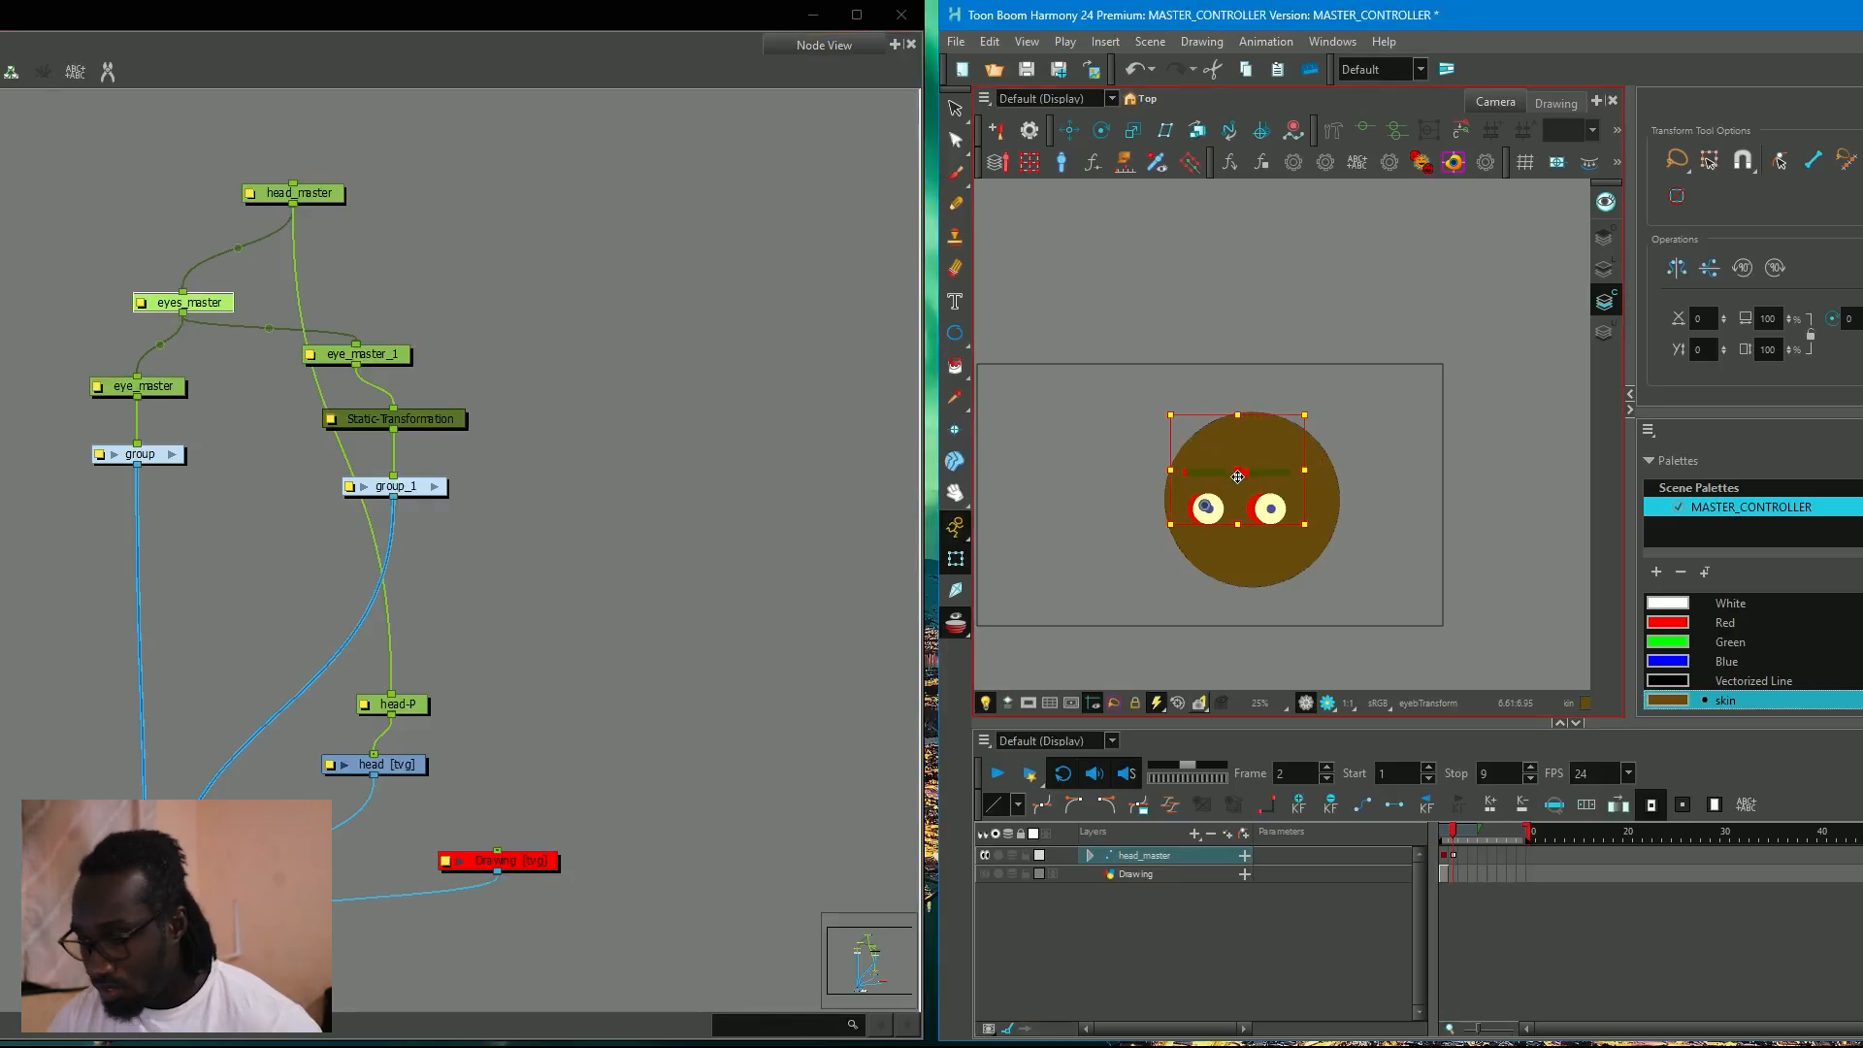
Extend the exposure of the head_master rig's drawings beyond frame 2, overwriting the existing frames.
key(period)
click(1481, 906)
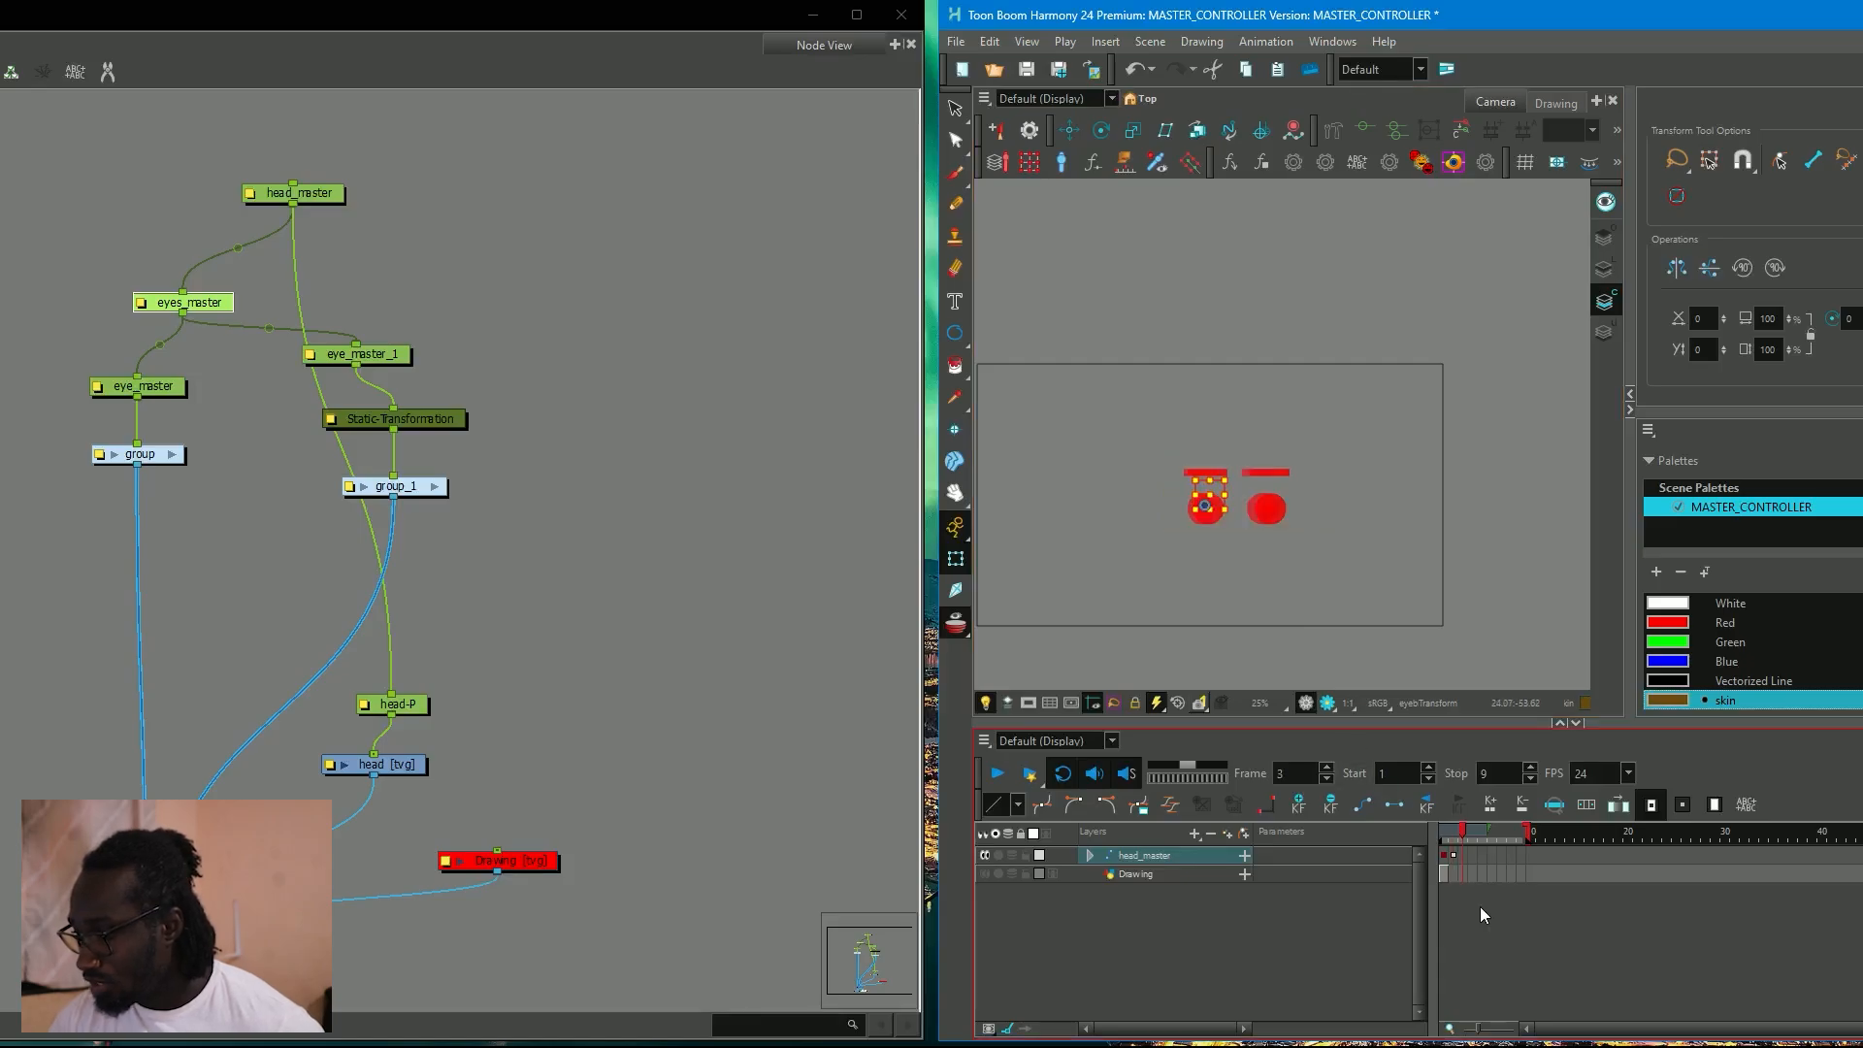
mouse_move(1466, 838)
mouse_down()
mouse_move(1446, 835)
mouse_move(1489, 838)
mouse_move(1436, 838)
mouse_move(1453, 856)
mouse_up()
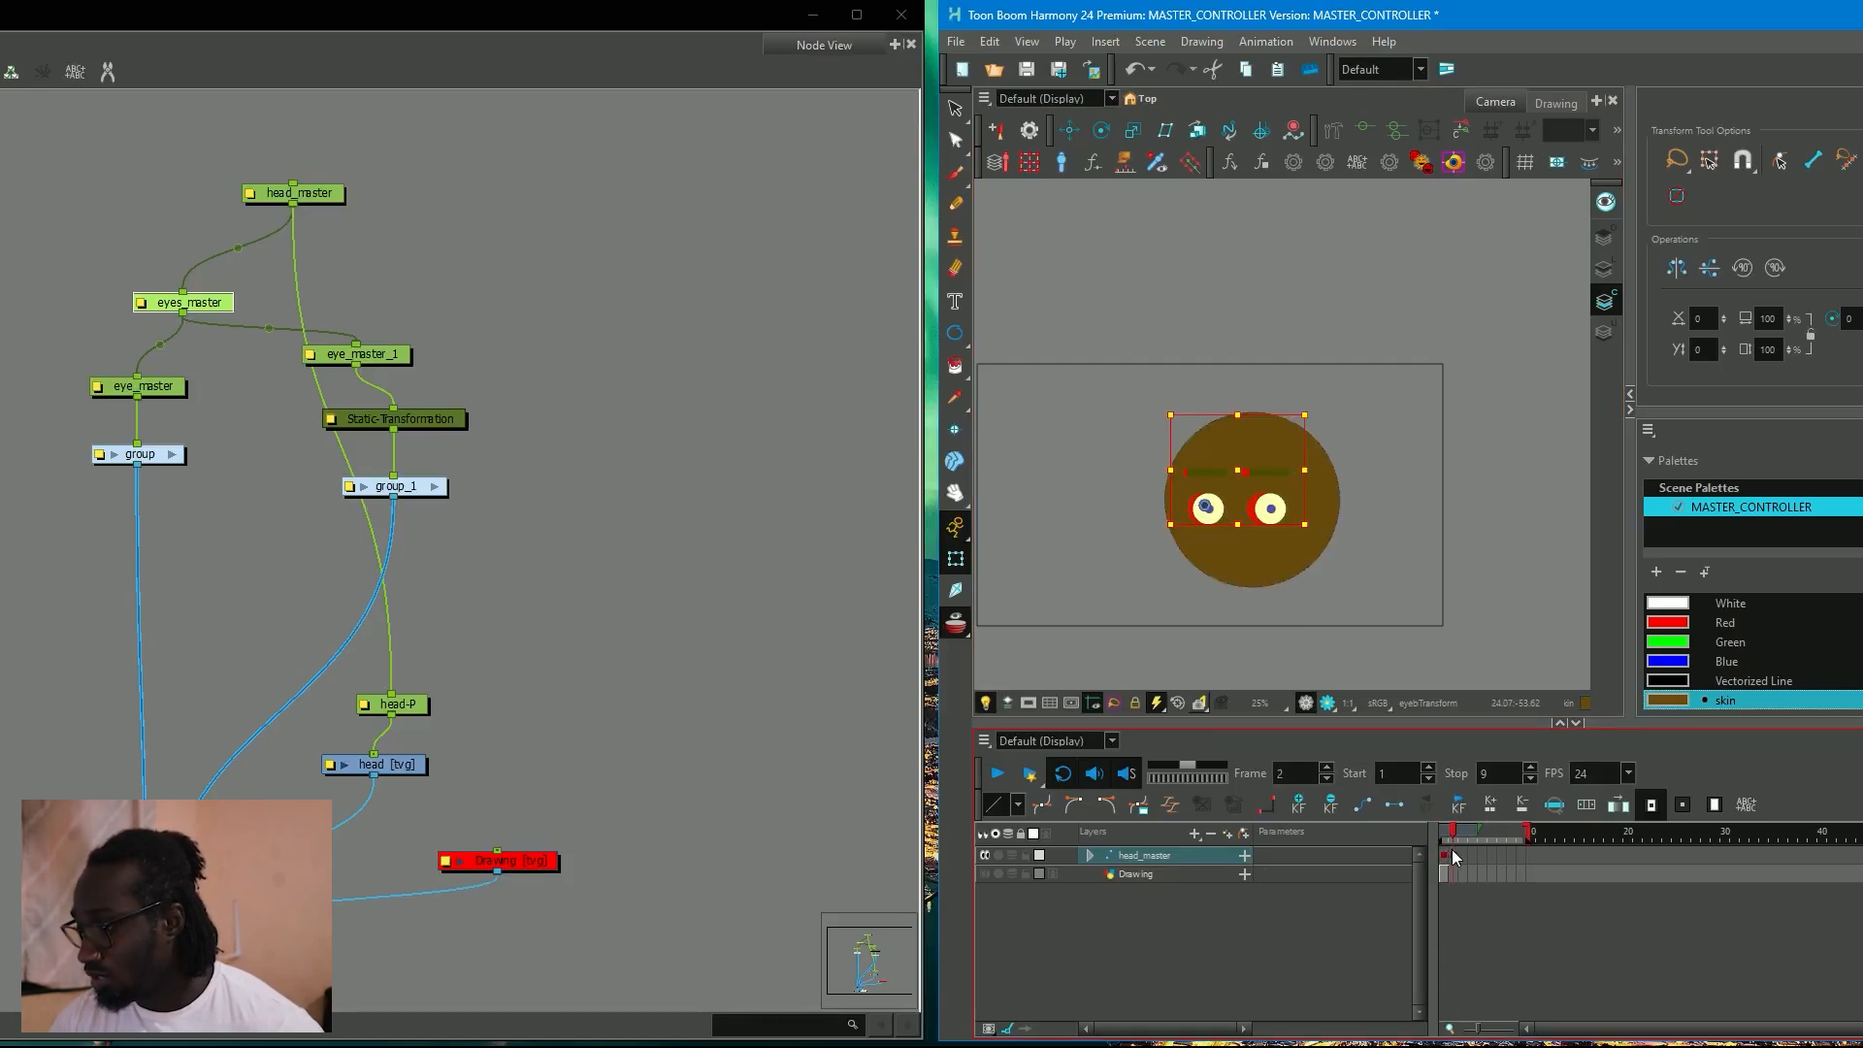
click(1455, 858)
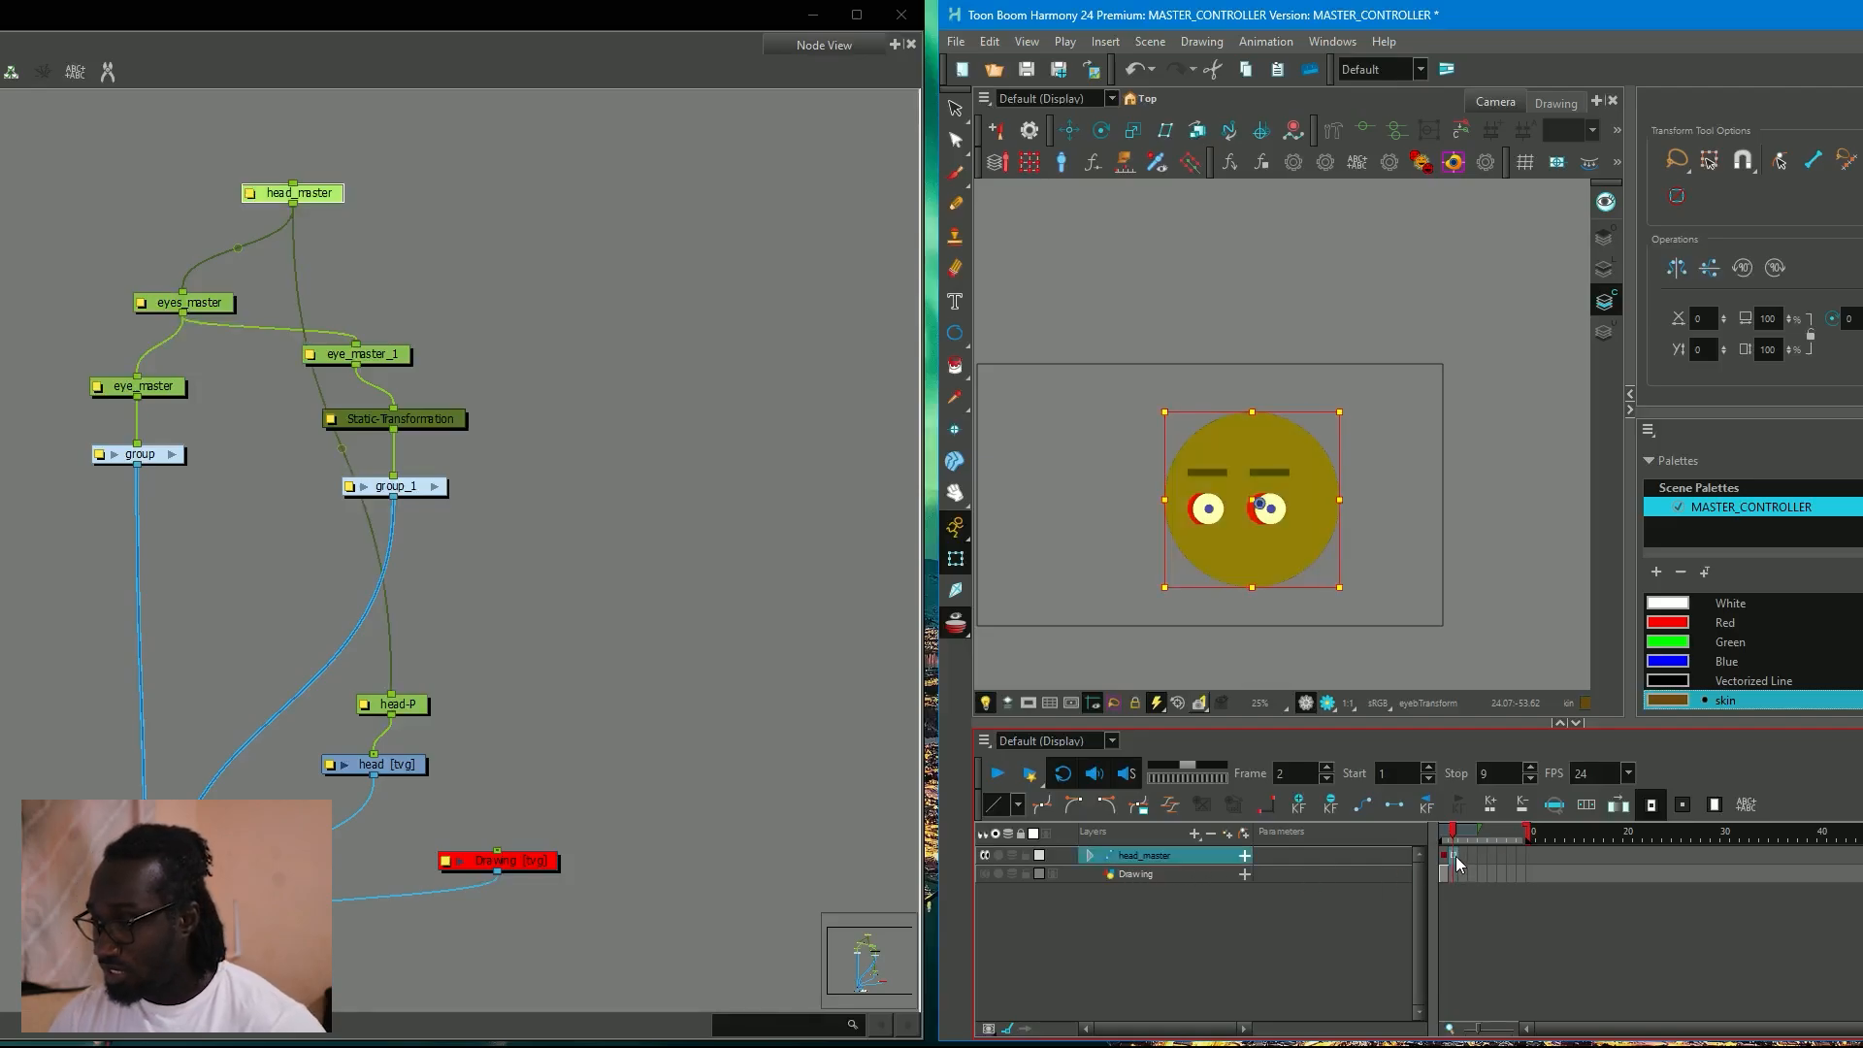
key(F5)
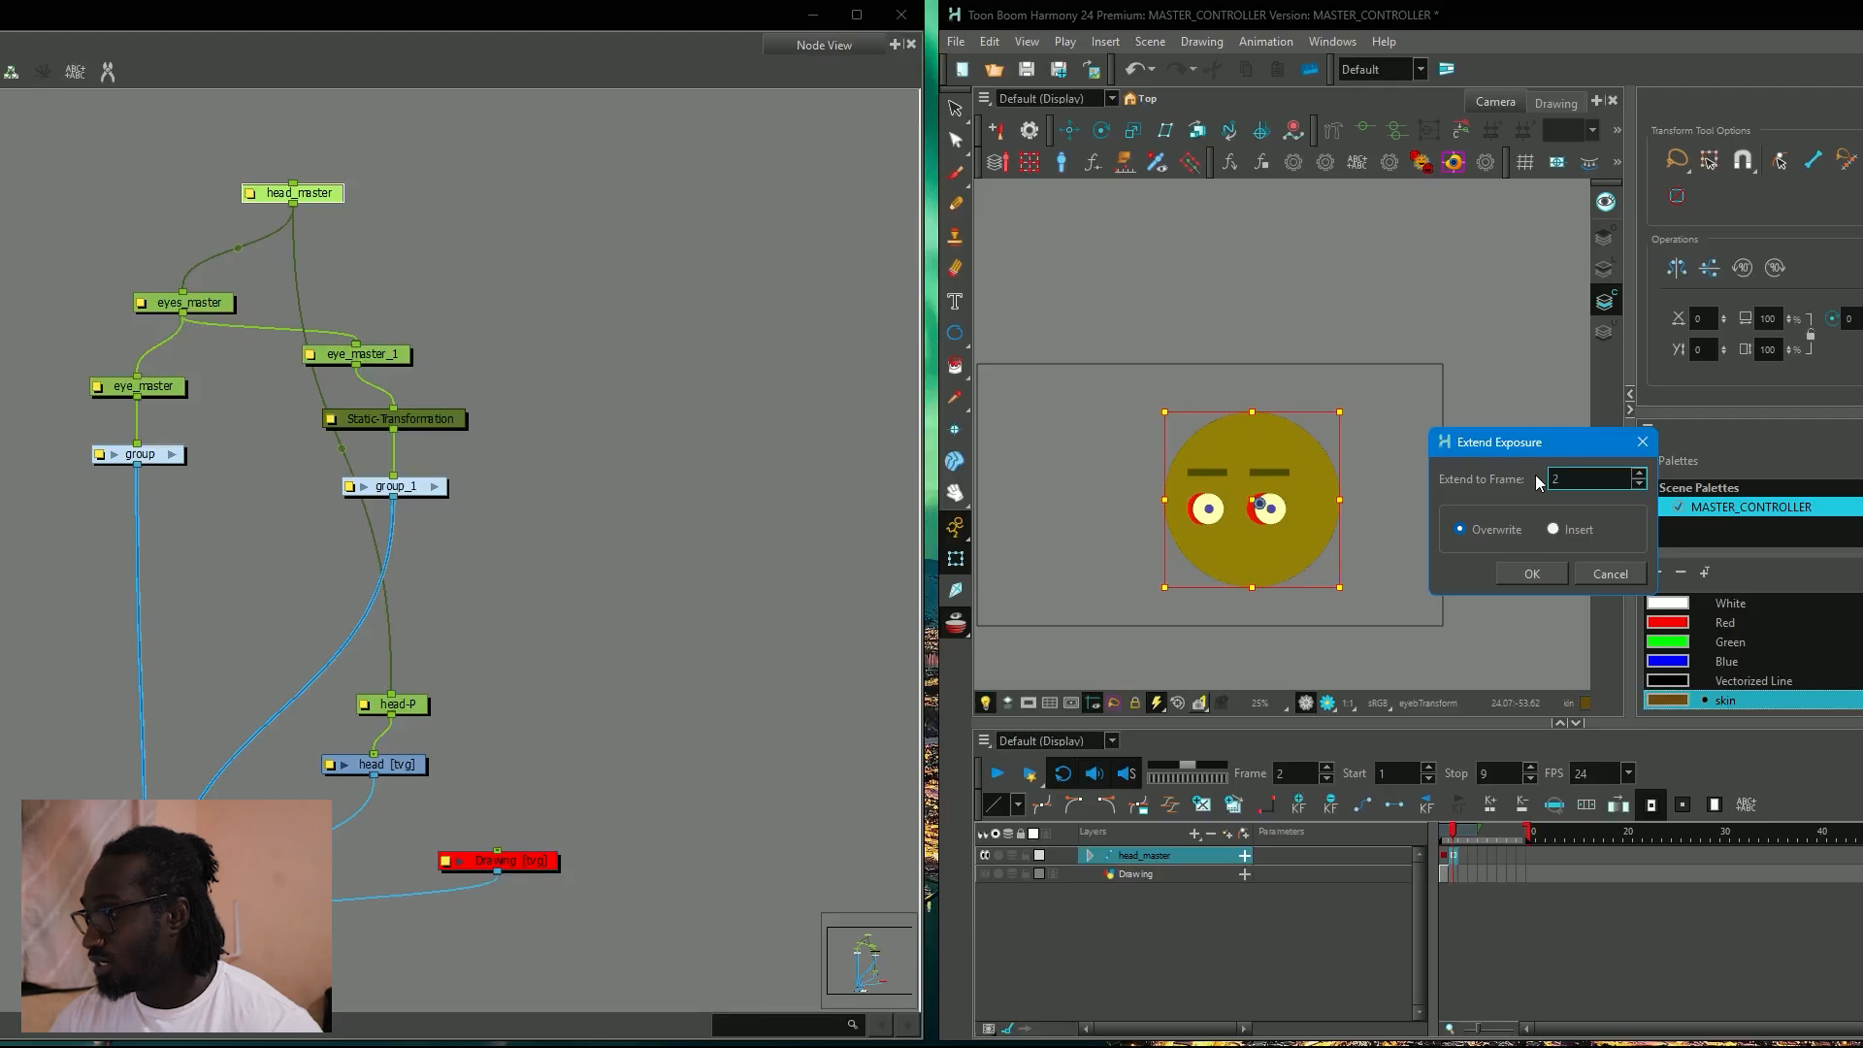
drag(1574, 480, 1494, 486)
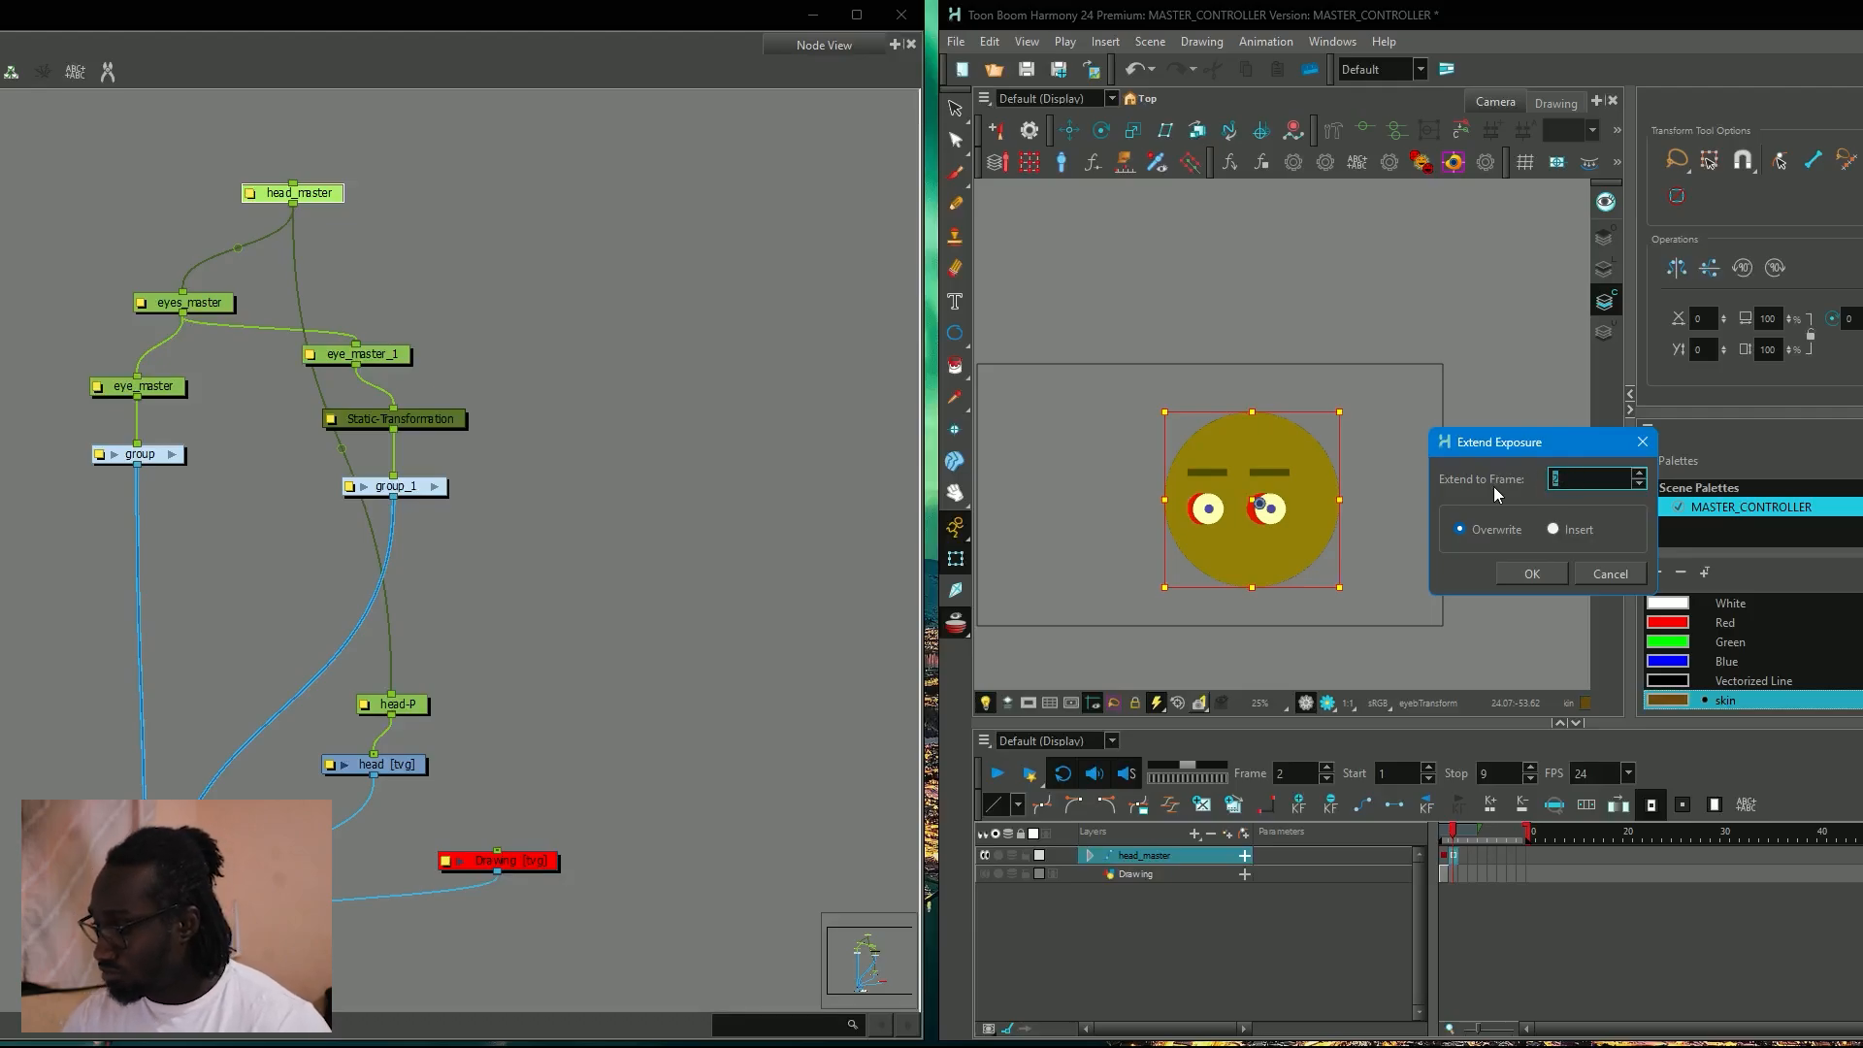
text(10)
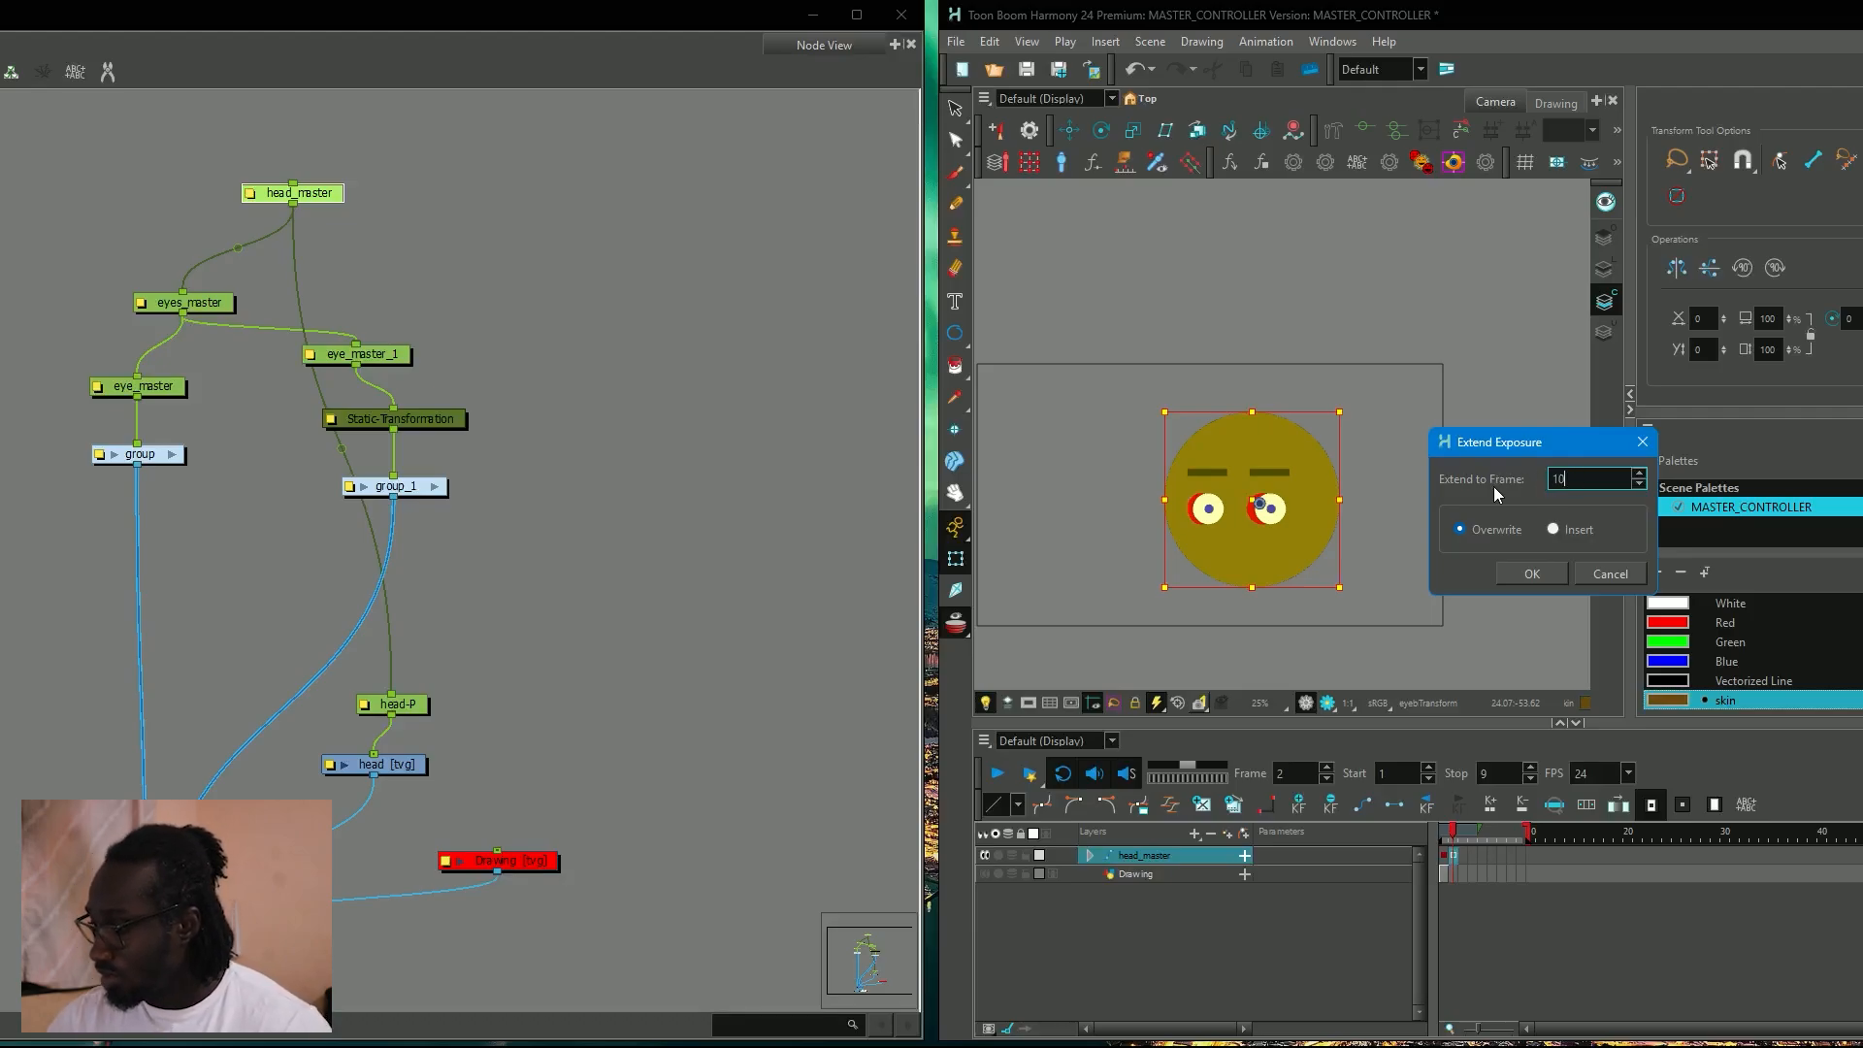
key(Return)
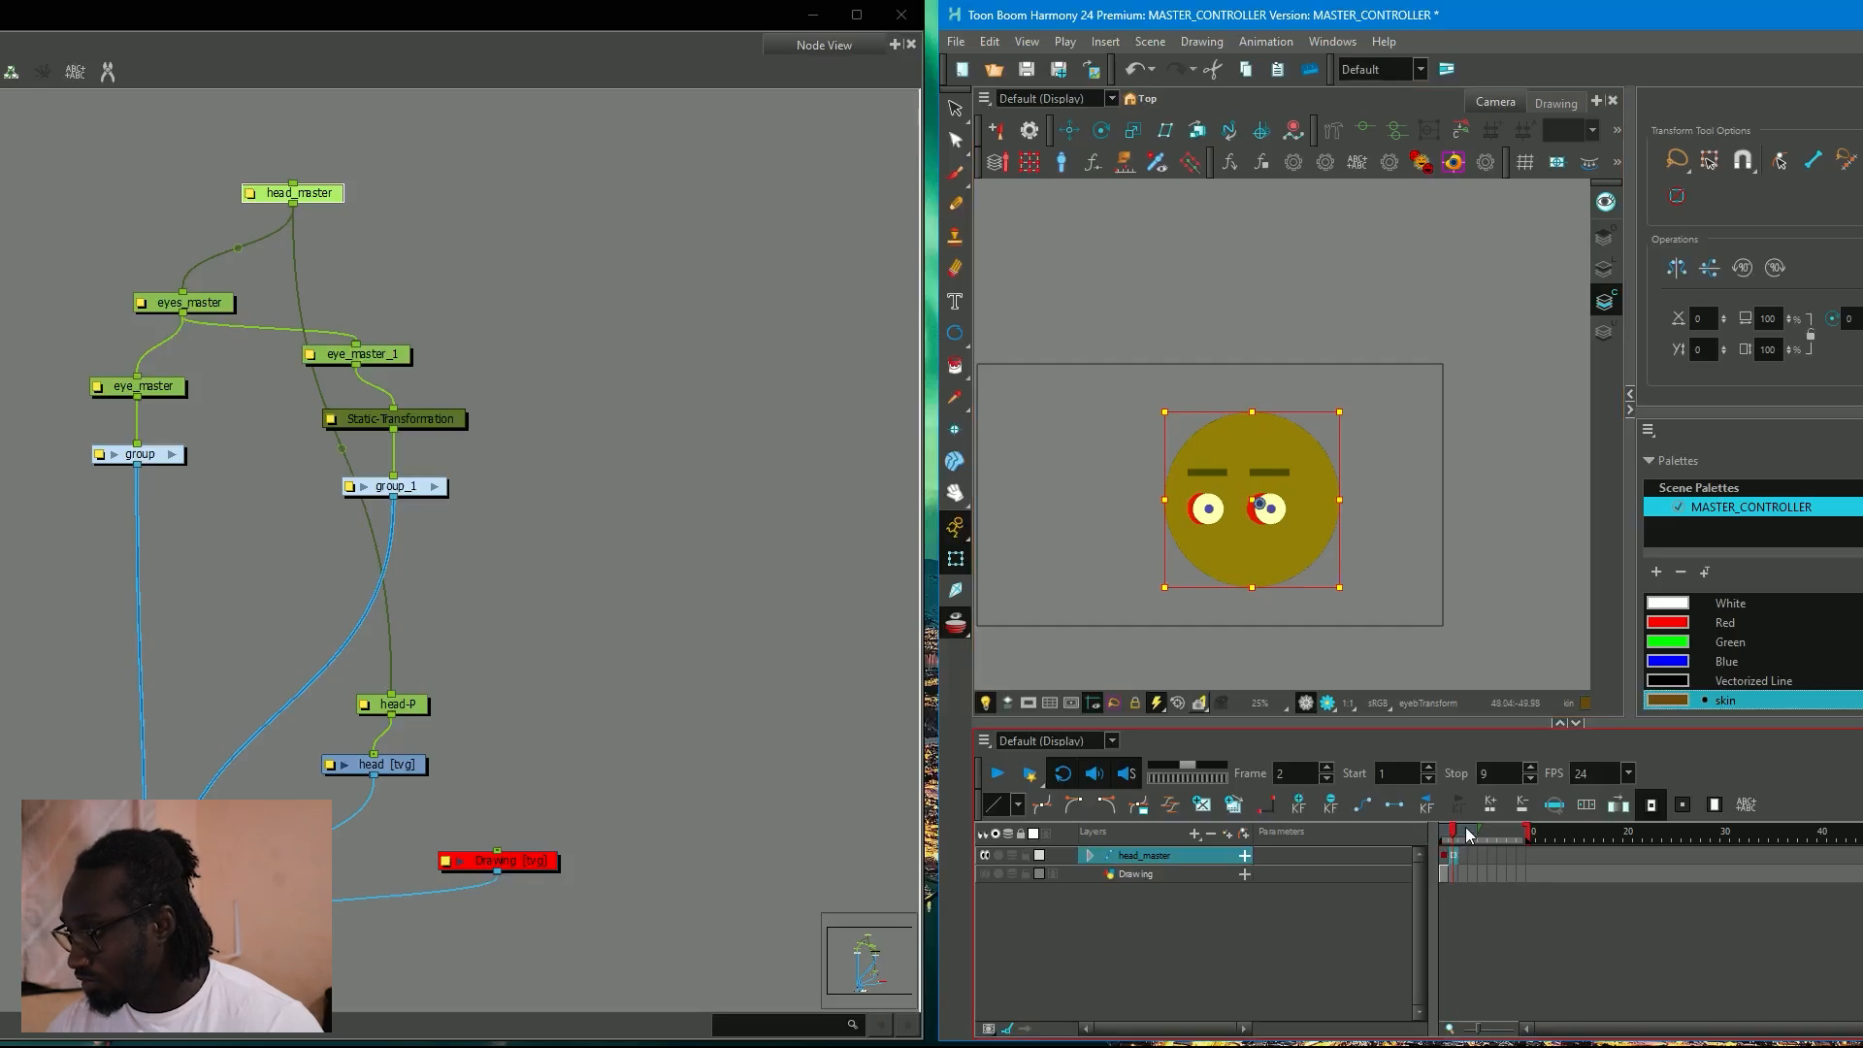
Shift both eyes and eyebrows slightly right on frame 3 with the eyes_master peg.
mouse_move(1464, 831)
mouse_down()
mouse_move(1503, 829)
mouse_move(1442, 848)
mouse_move(1463, 848)
mouse_up()
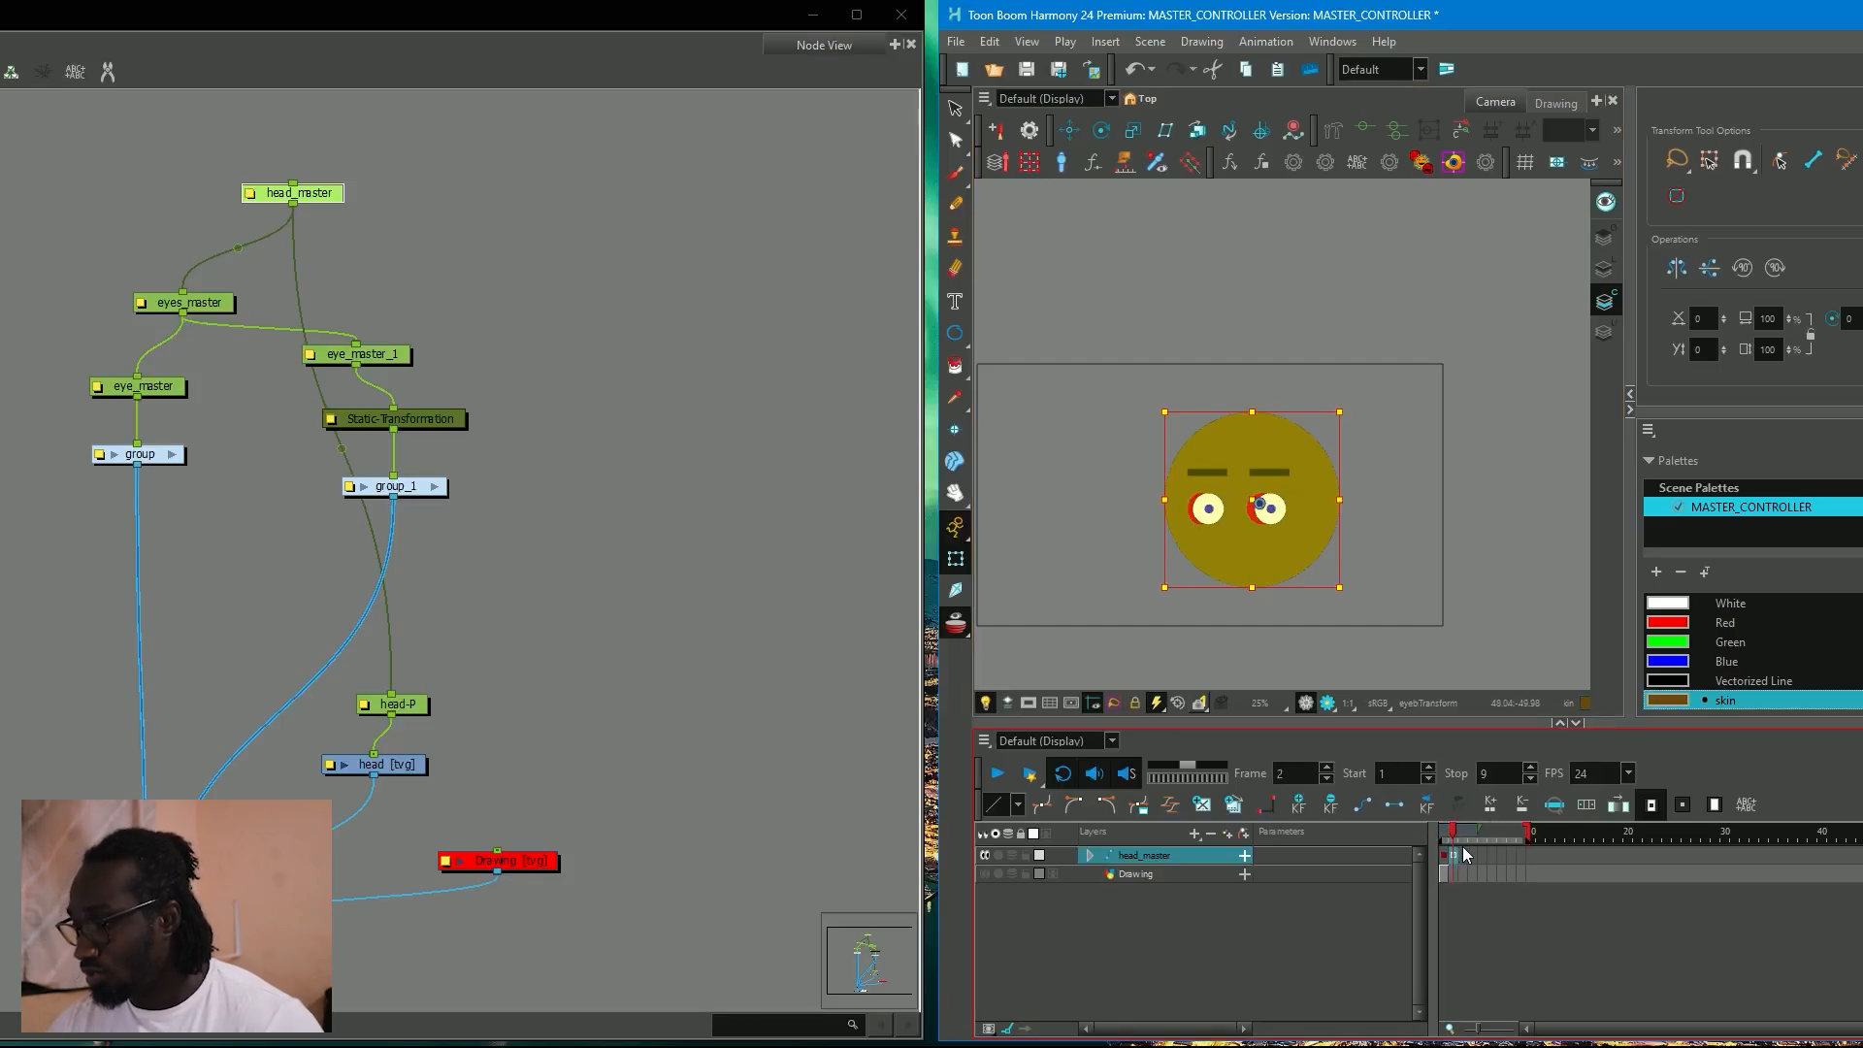
click(1465, 853)
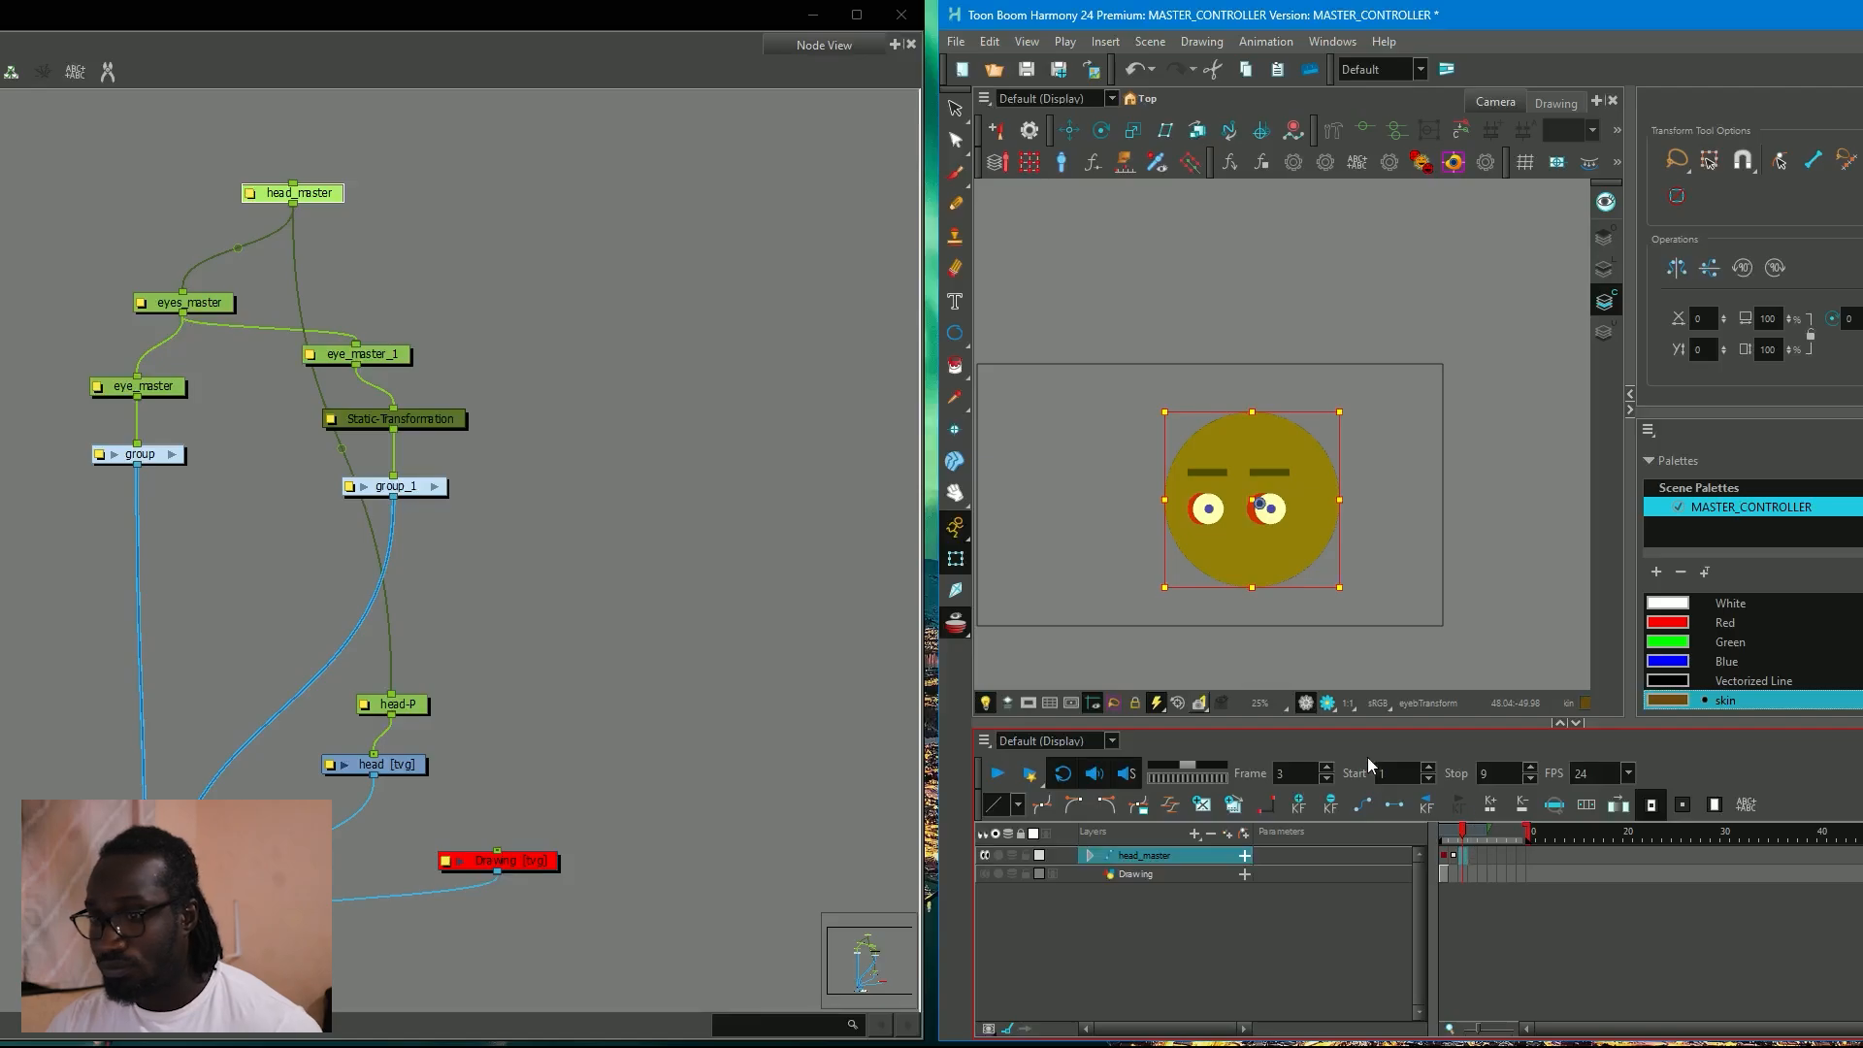
click(210, 305)
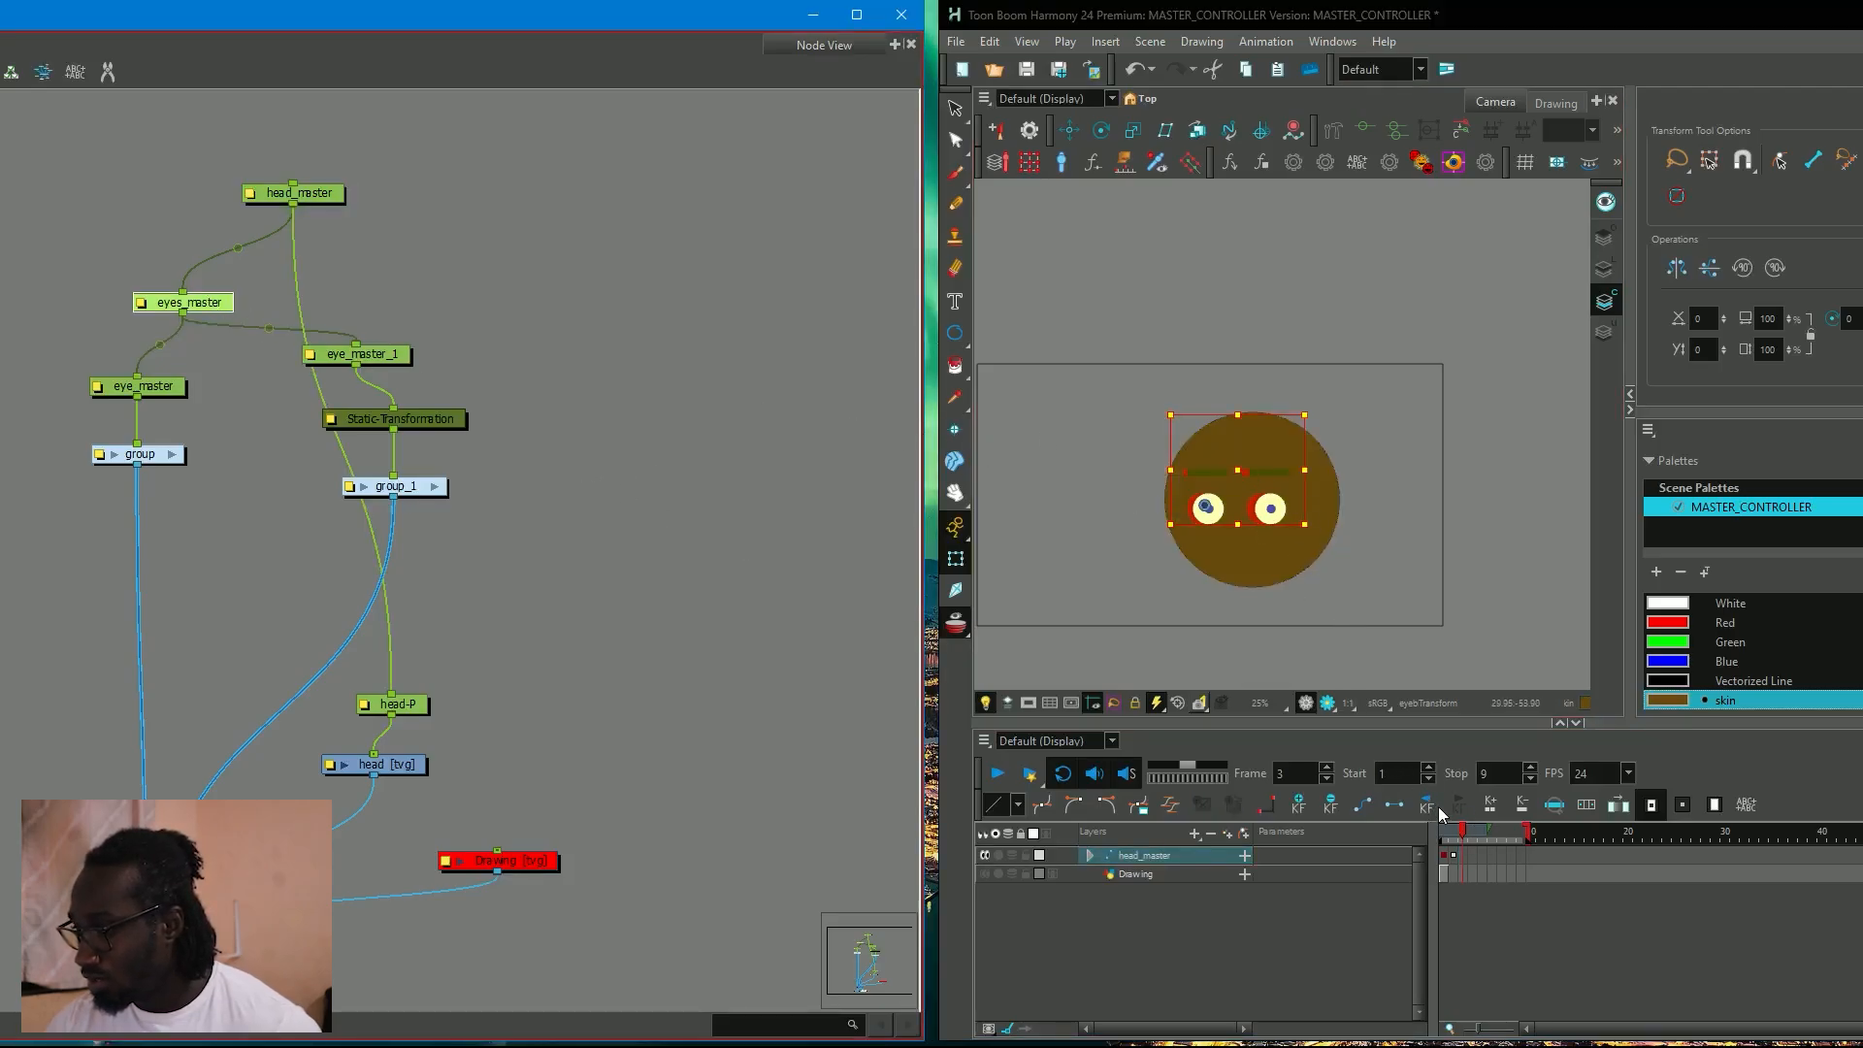
click(1452, 840)
drag(1453, 839, 1458, 836)
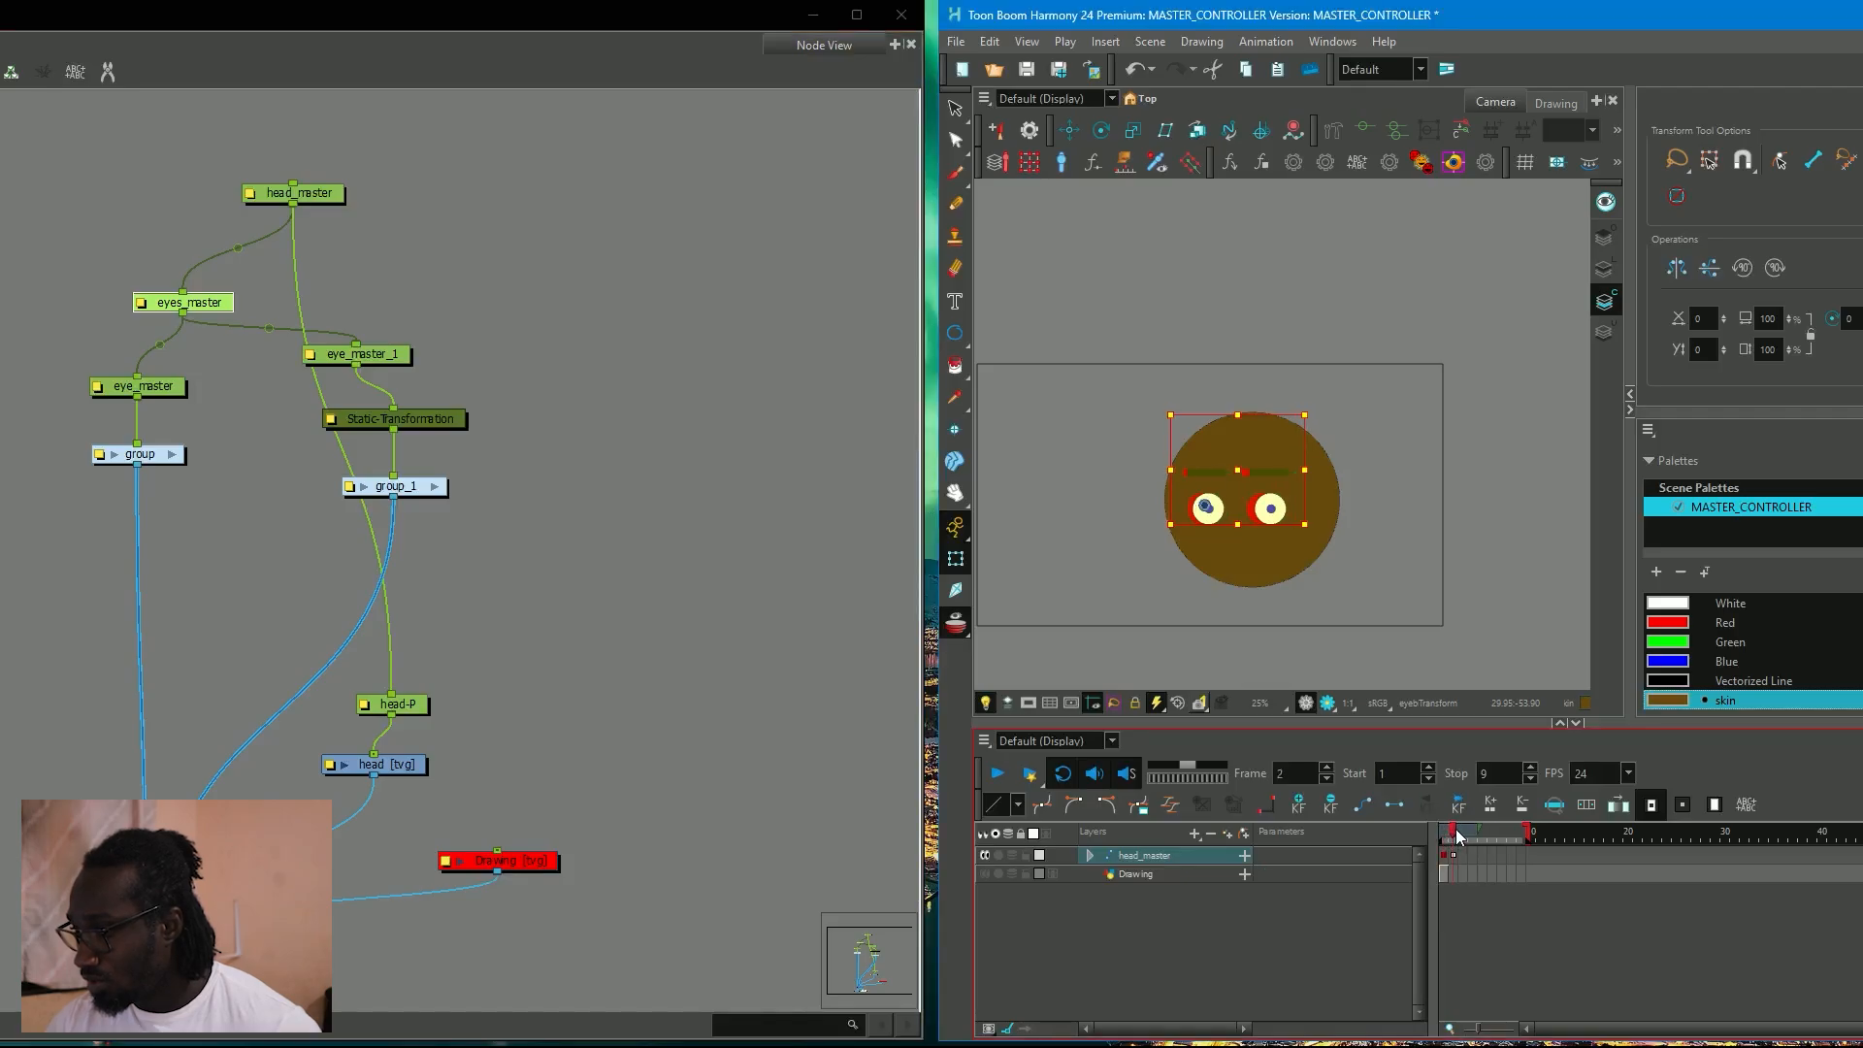
drag(1253, 469, 1256, 467)
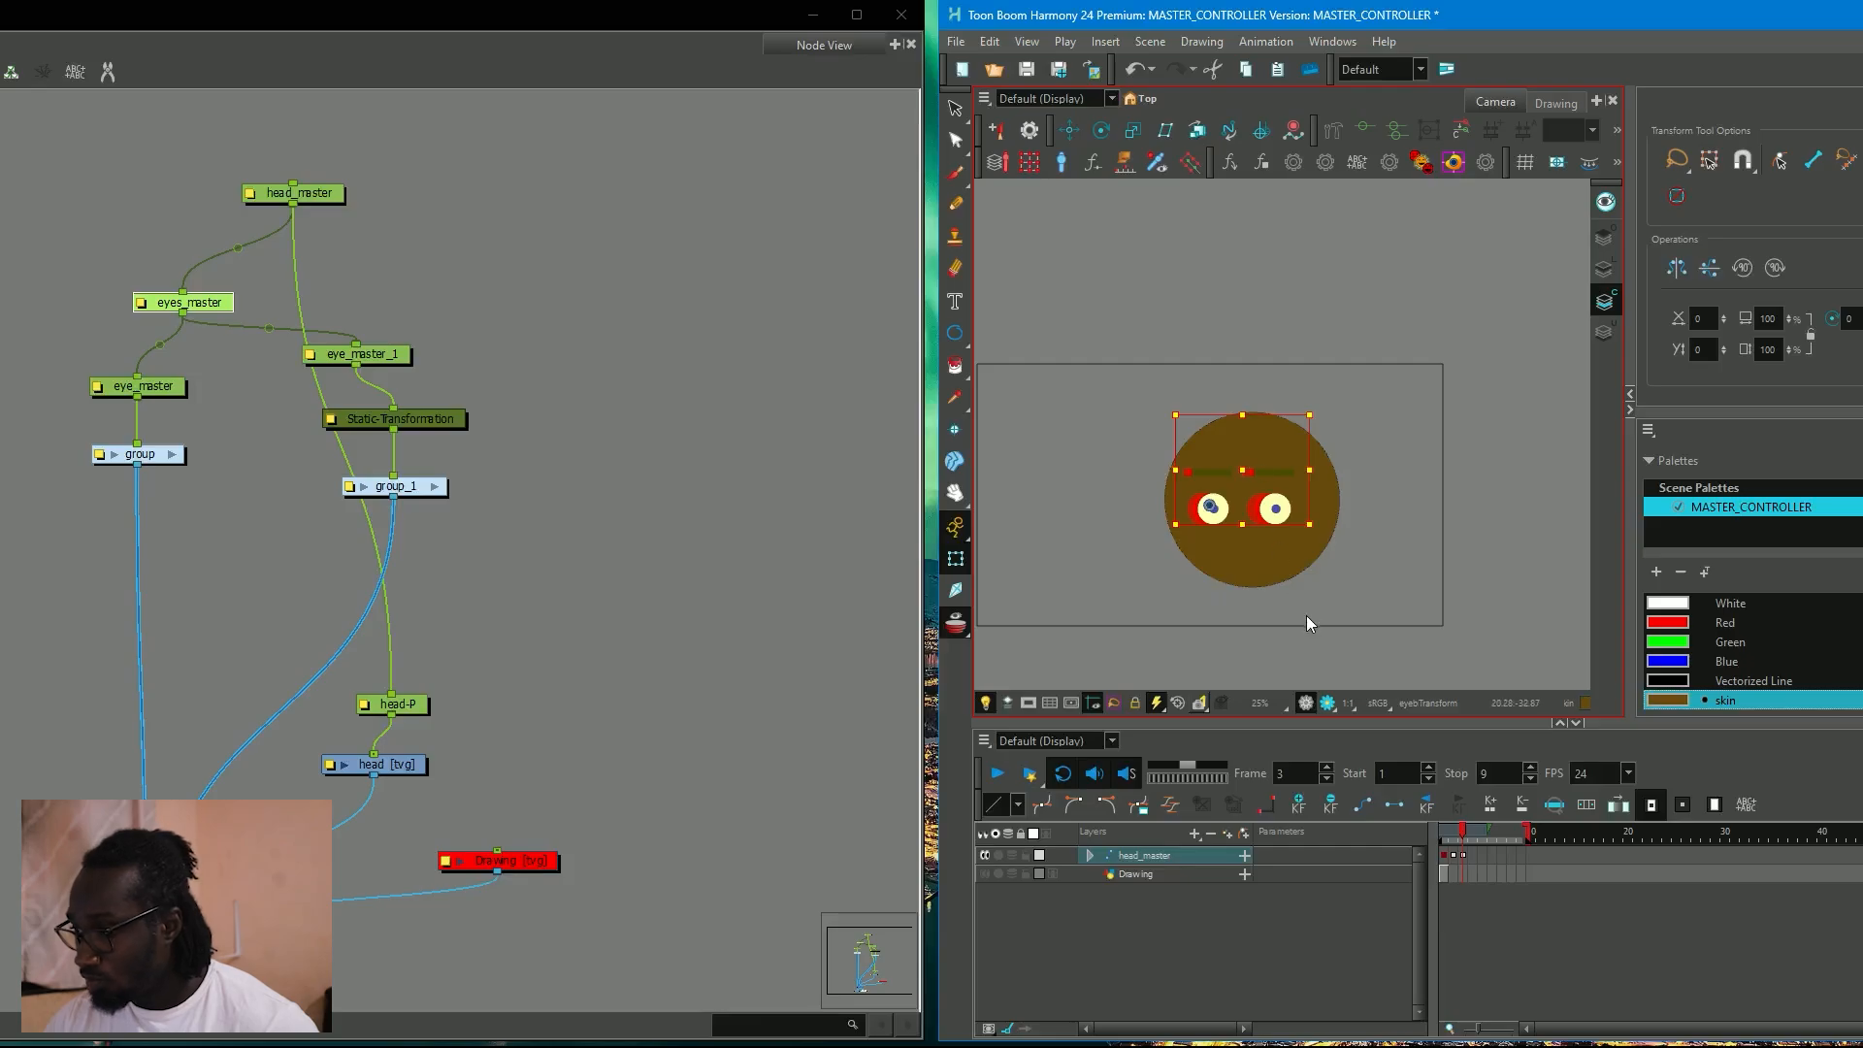
Shift the eyes and eyebrows further right in small increments on frames 4 and 5.
key(period)
drag(1249, 470, 1254, 468)
key(period)
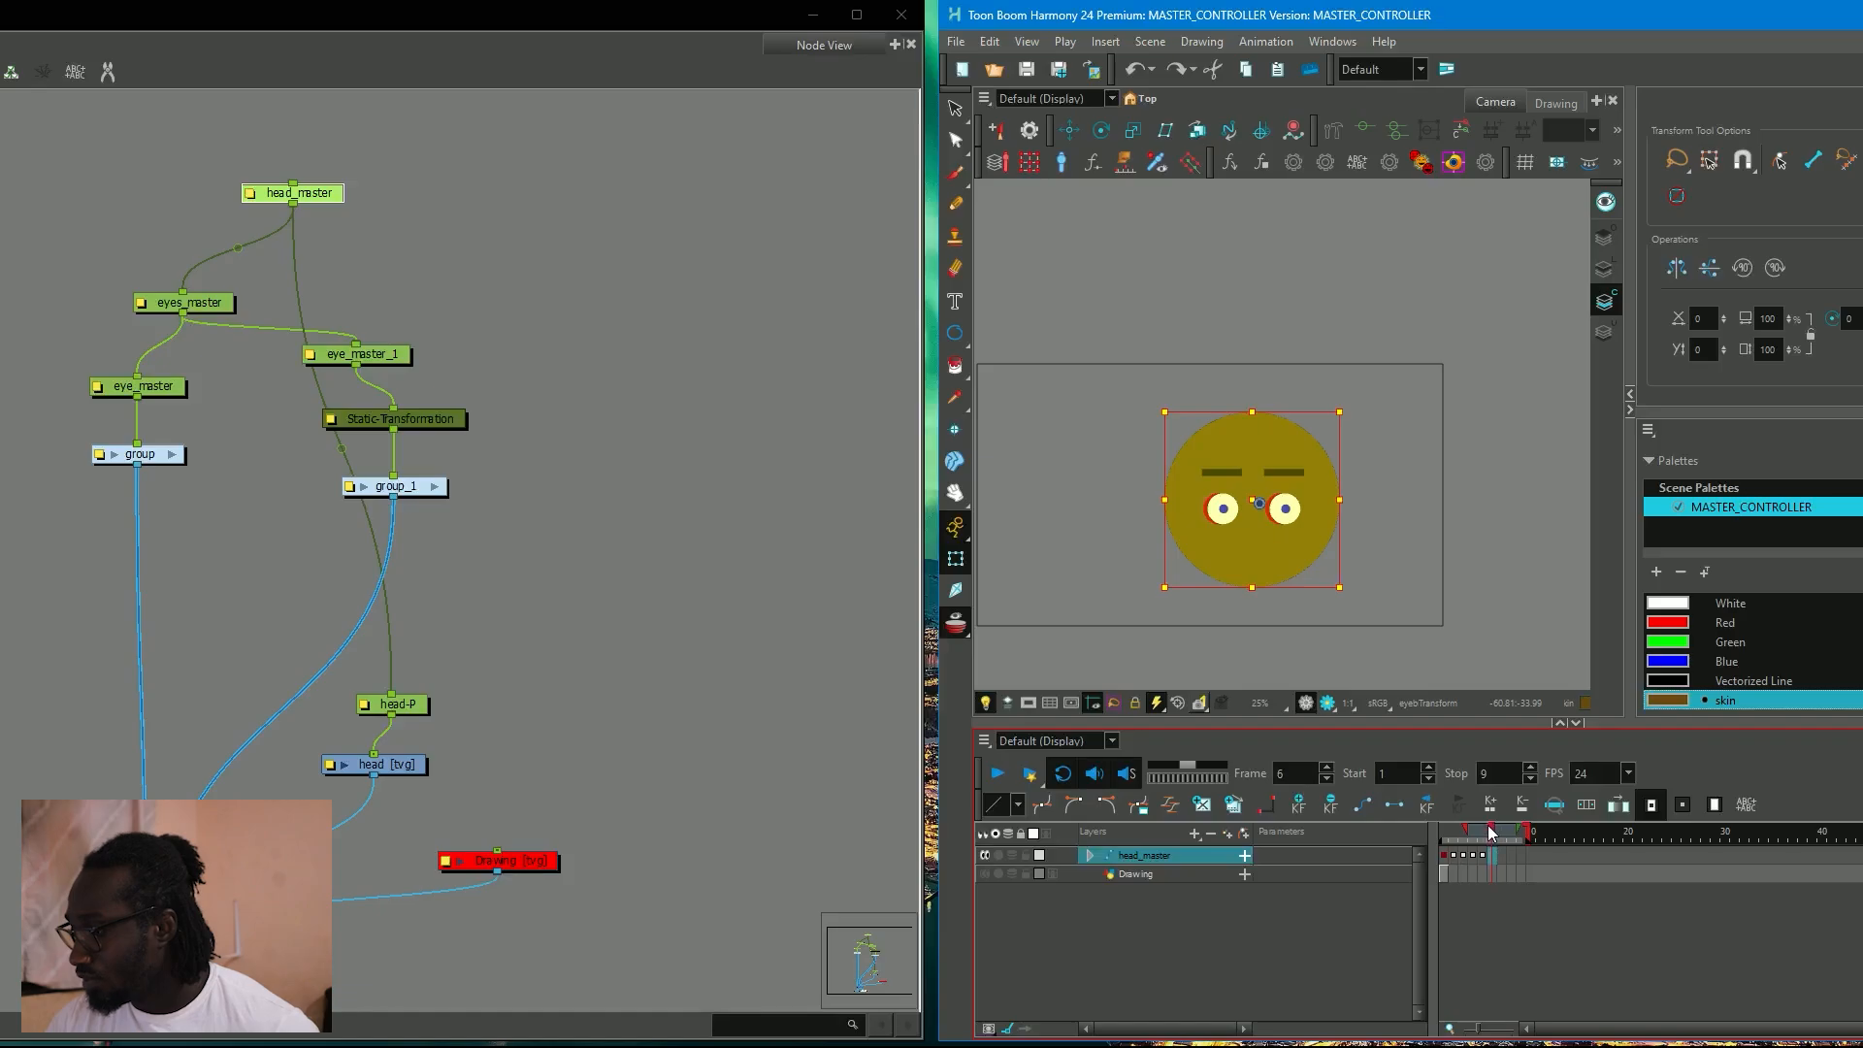
mouse_move(1494, 834)
mouse_down()
mouse_move(1450, 835)
mouse_move(1491, 836)
mouse_up()
click(1494, 444)
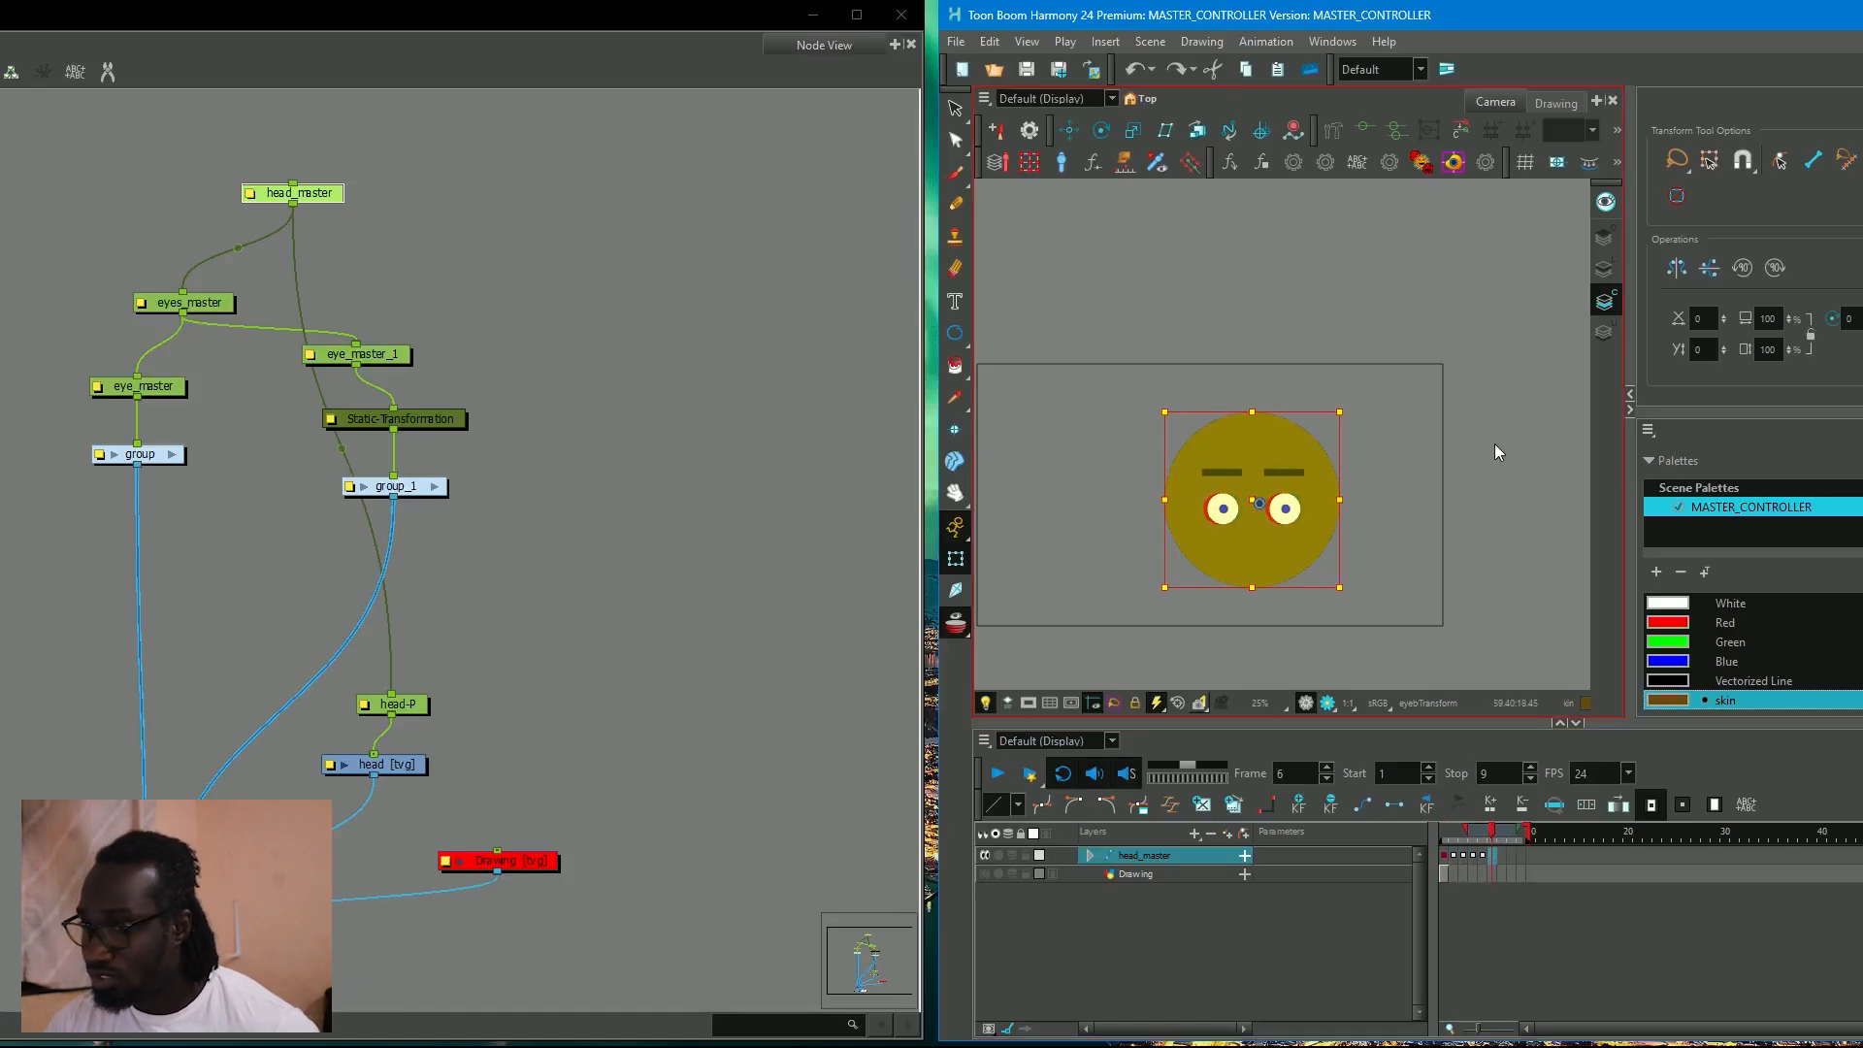
Pose the eyes progressively toward the right side of the face on frames 6 to 9, using eyes_master and eye_master_1.
click(207, 302)
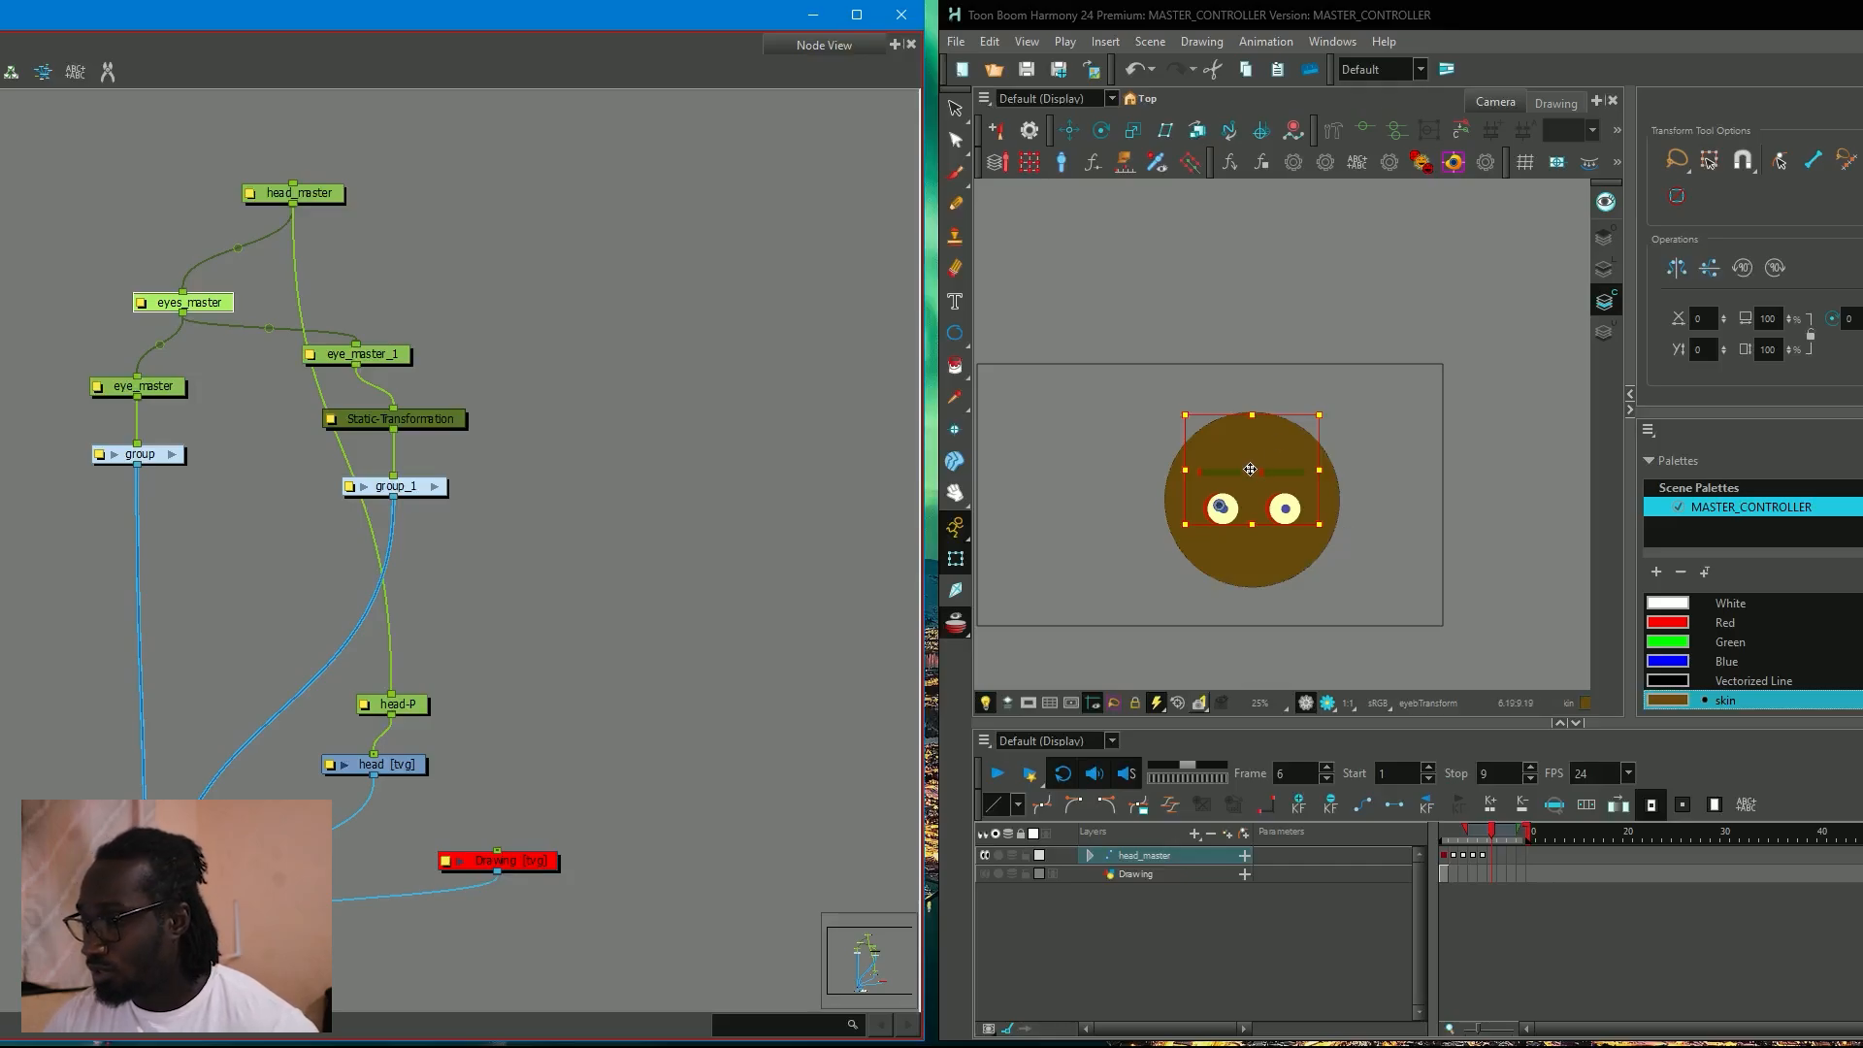
drag(1250, 469, 1322, 471)
key(.)
key(.)
key(.)
click(225, 367)
click(359, 355)
Deselect the rig, play back the eye poses and return to frame 1.
scroll(1348, 468, up, 2)
click(1385, 451)
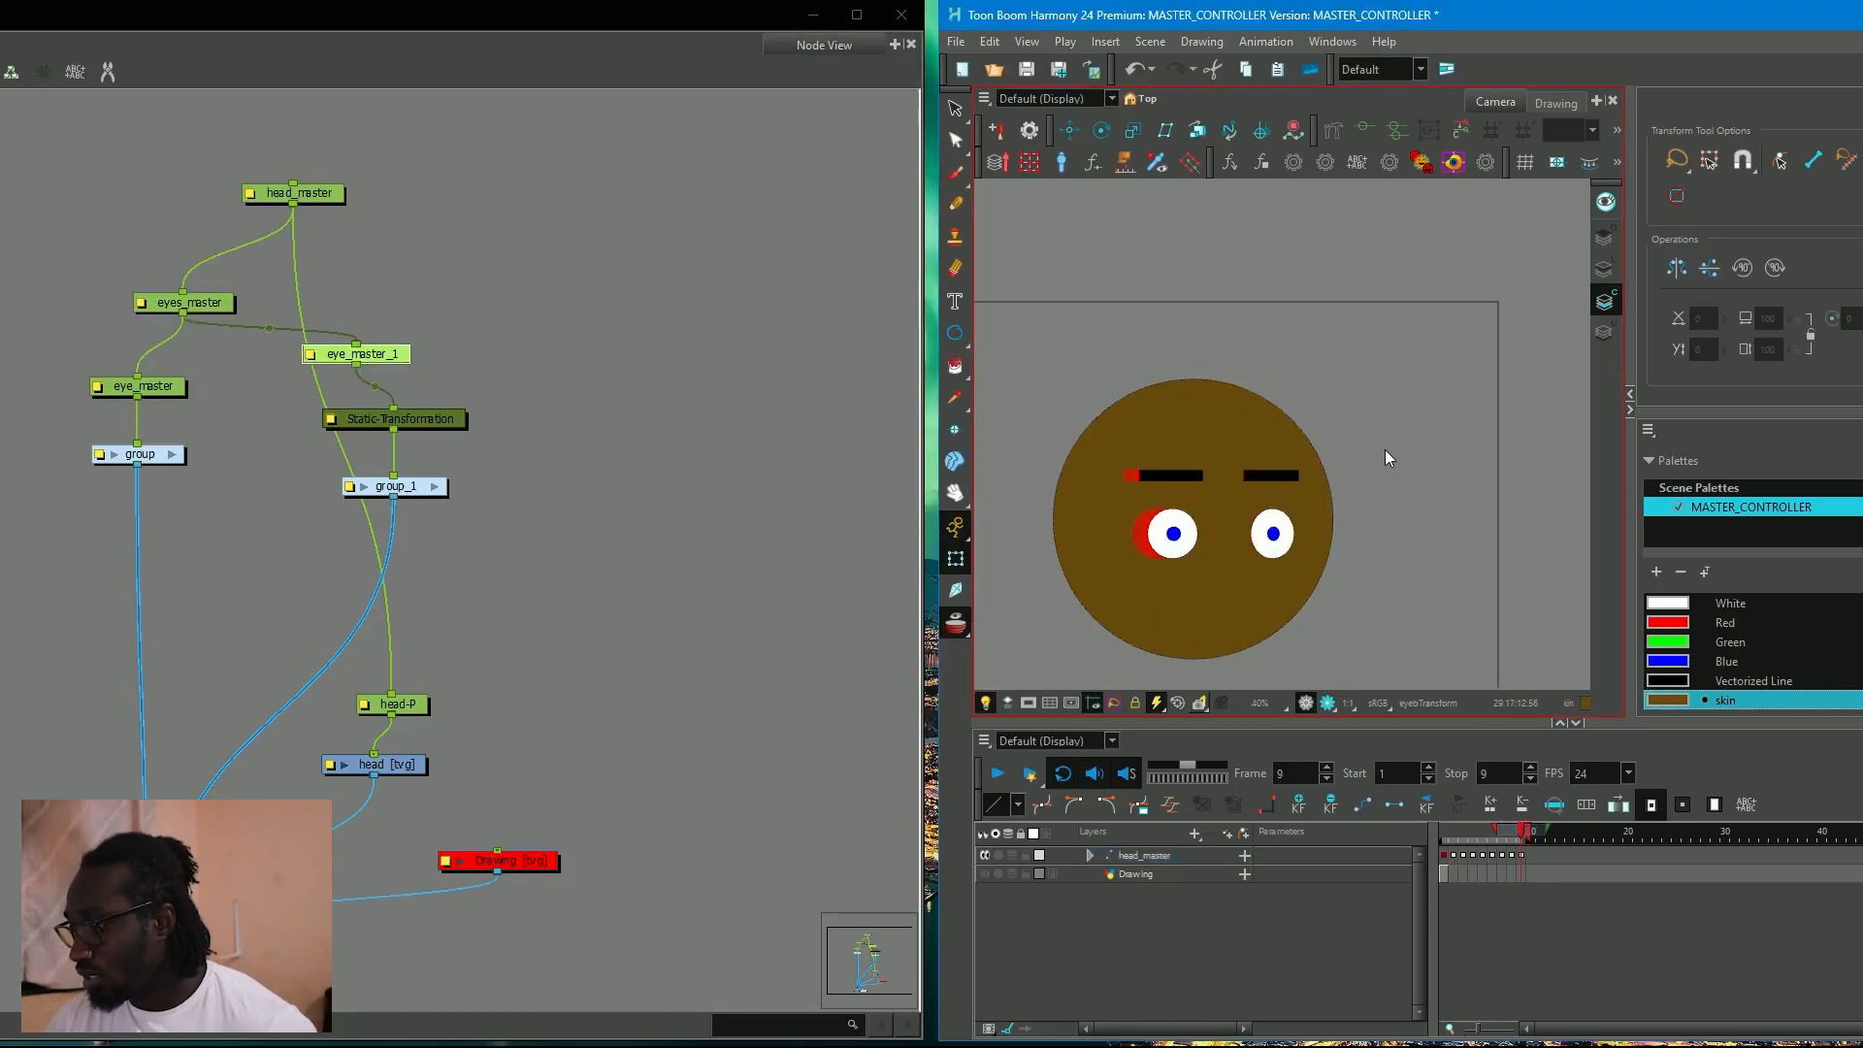
key(Return)
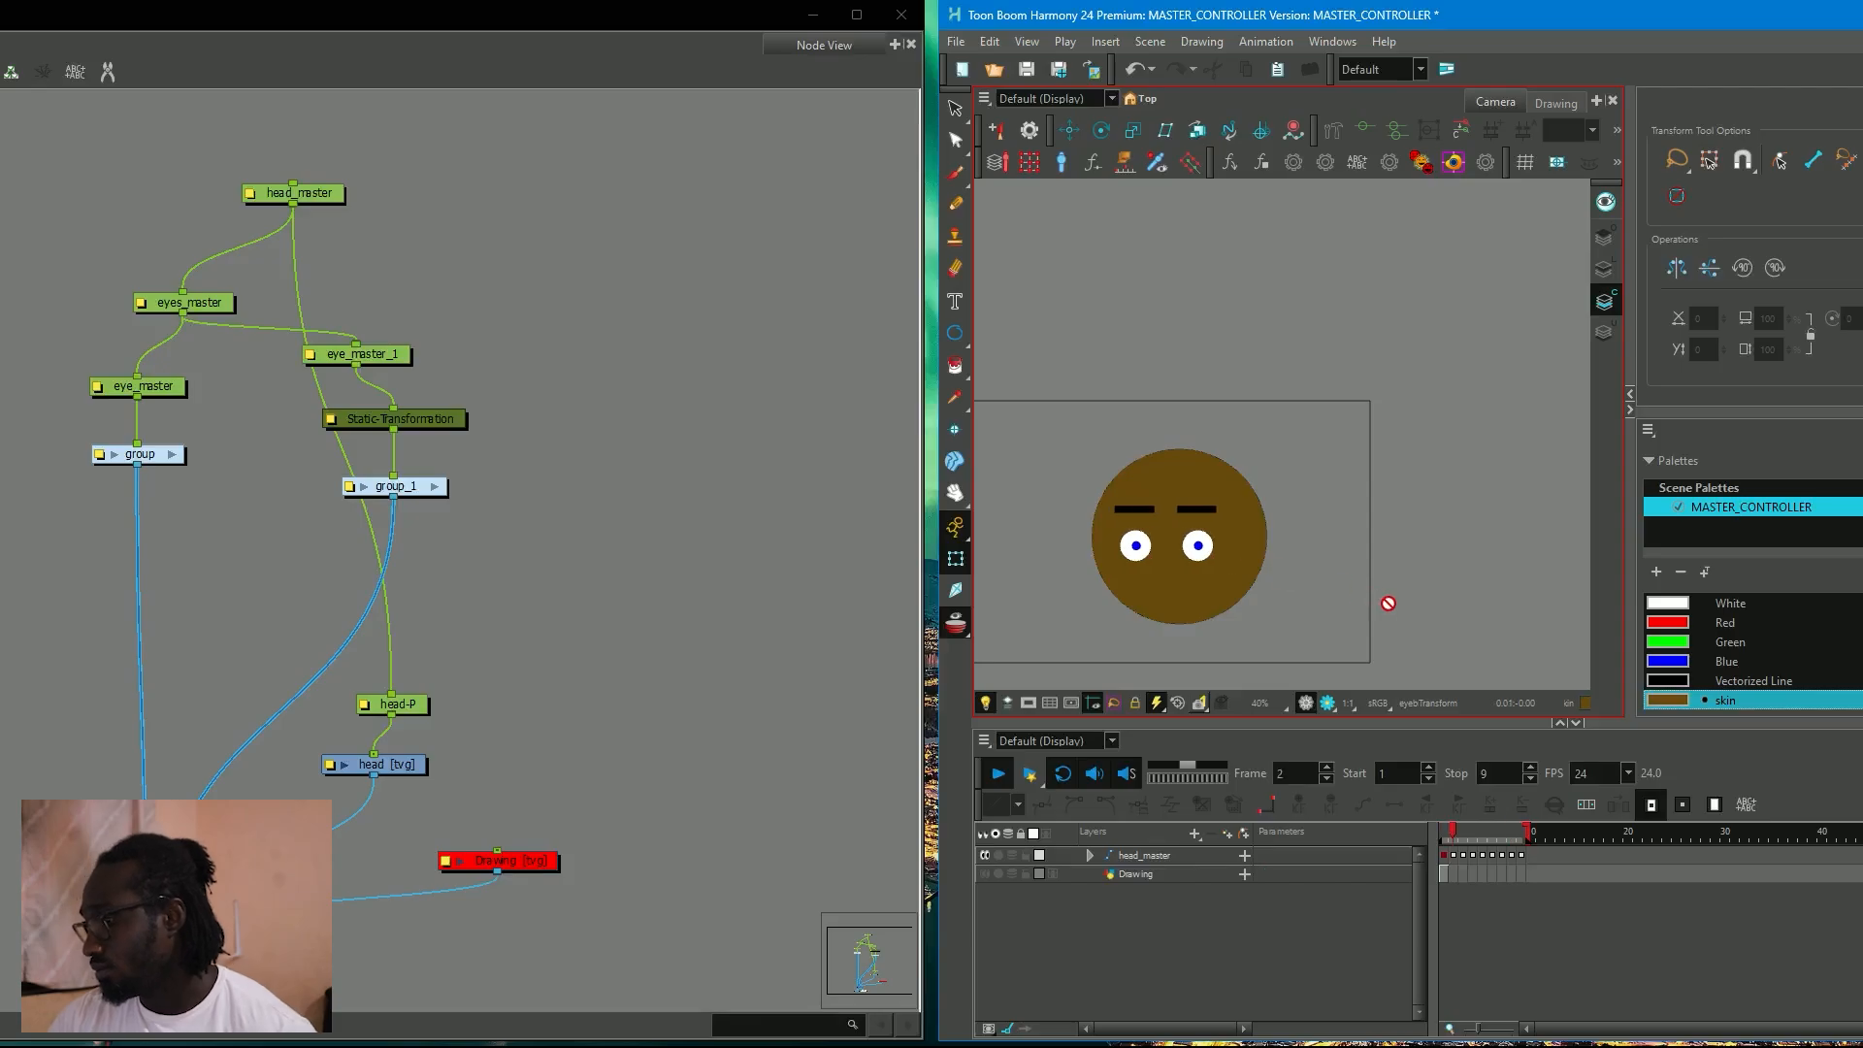
click(1446, 836)
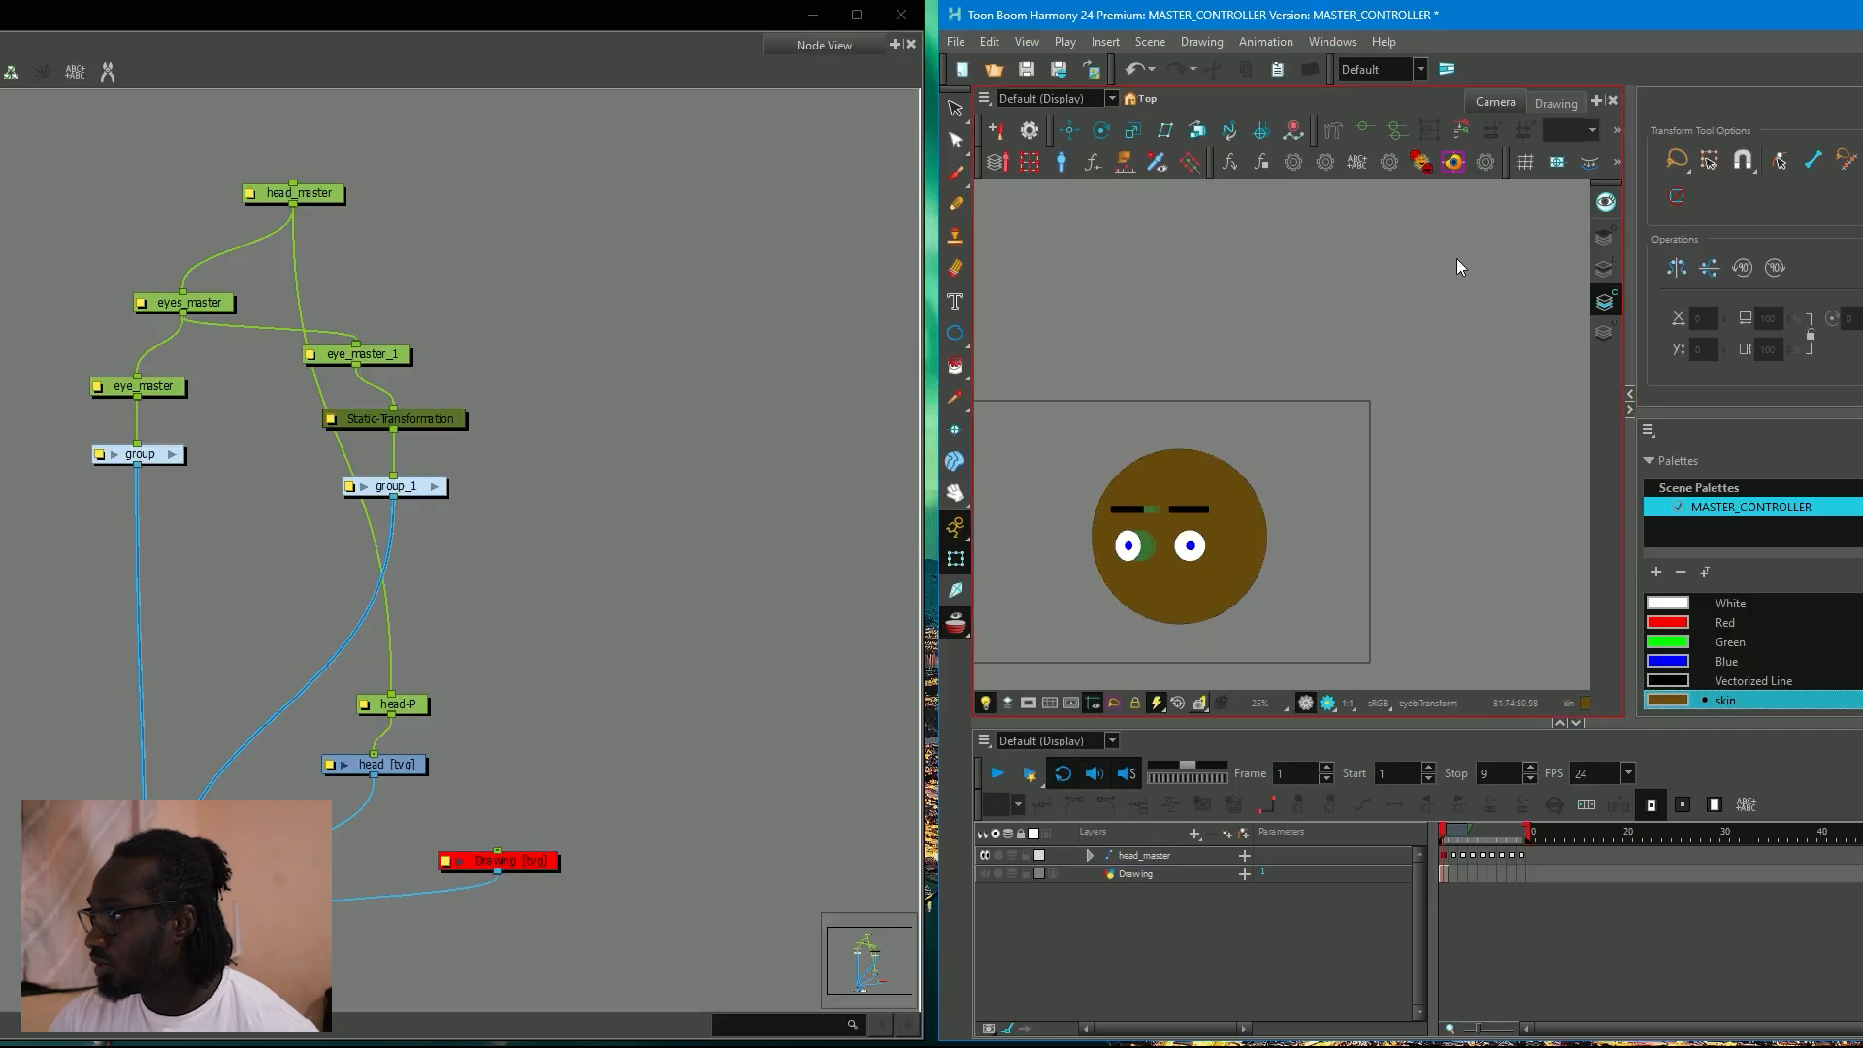
Select the head_master peg and open the Master Controller Slider Wizard.
key(super+Up)
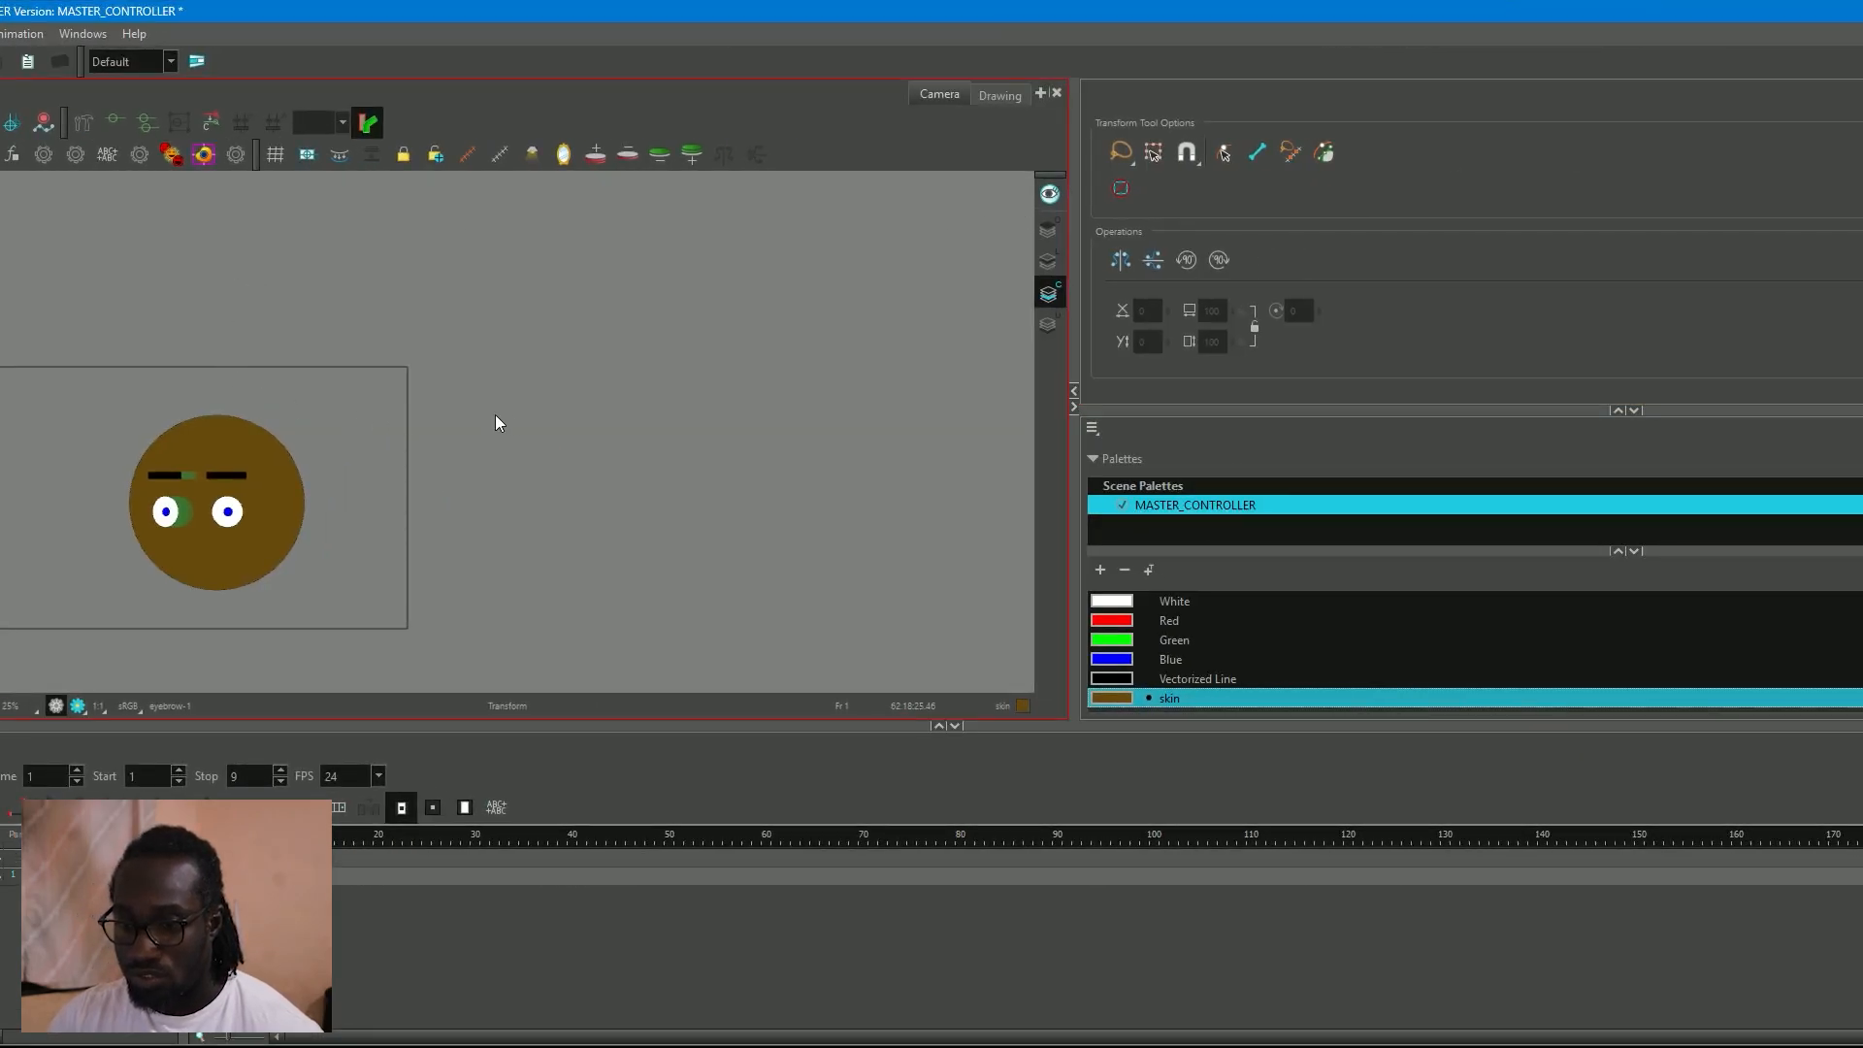
mouse_move(17, 349)
mouse_down()
mouse_move(199, 415)
mouse_move(87, 388)
mouse_up()
key(b)
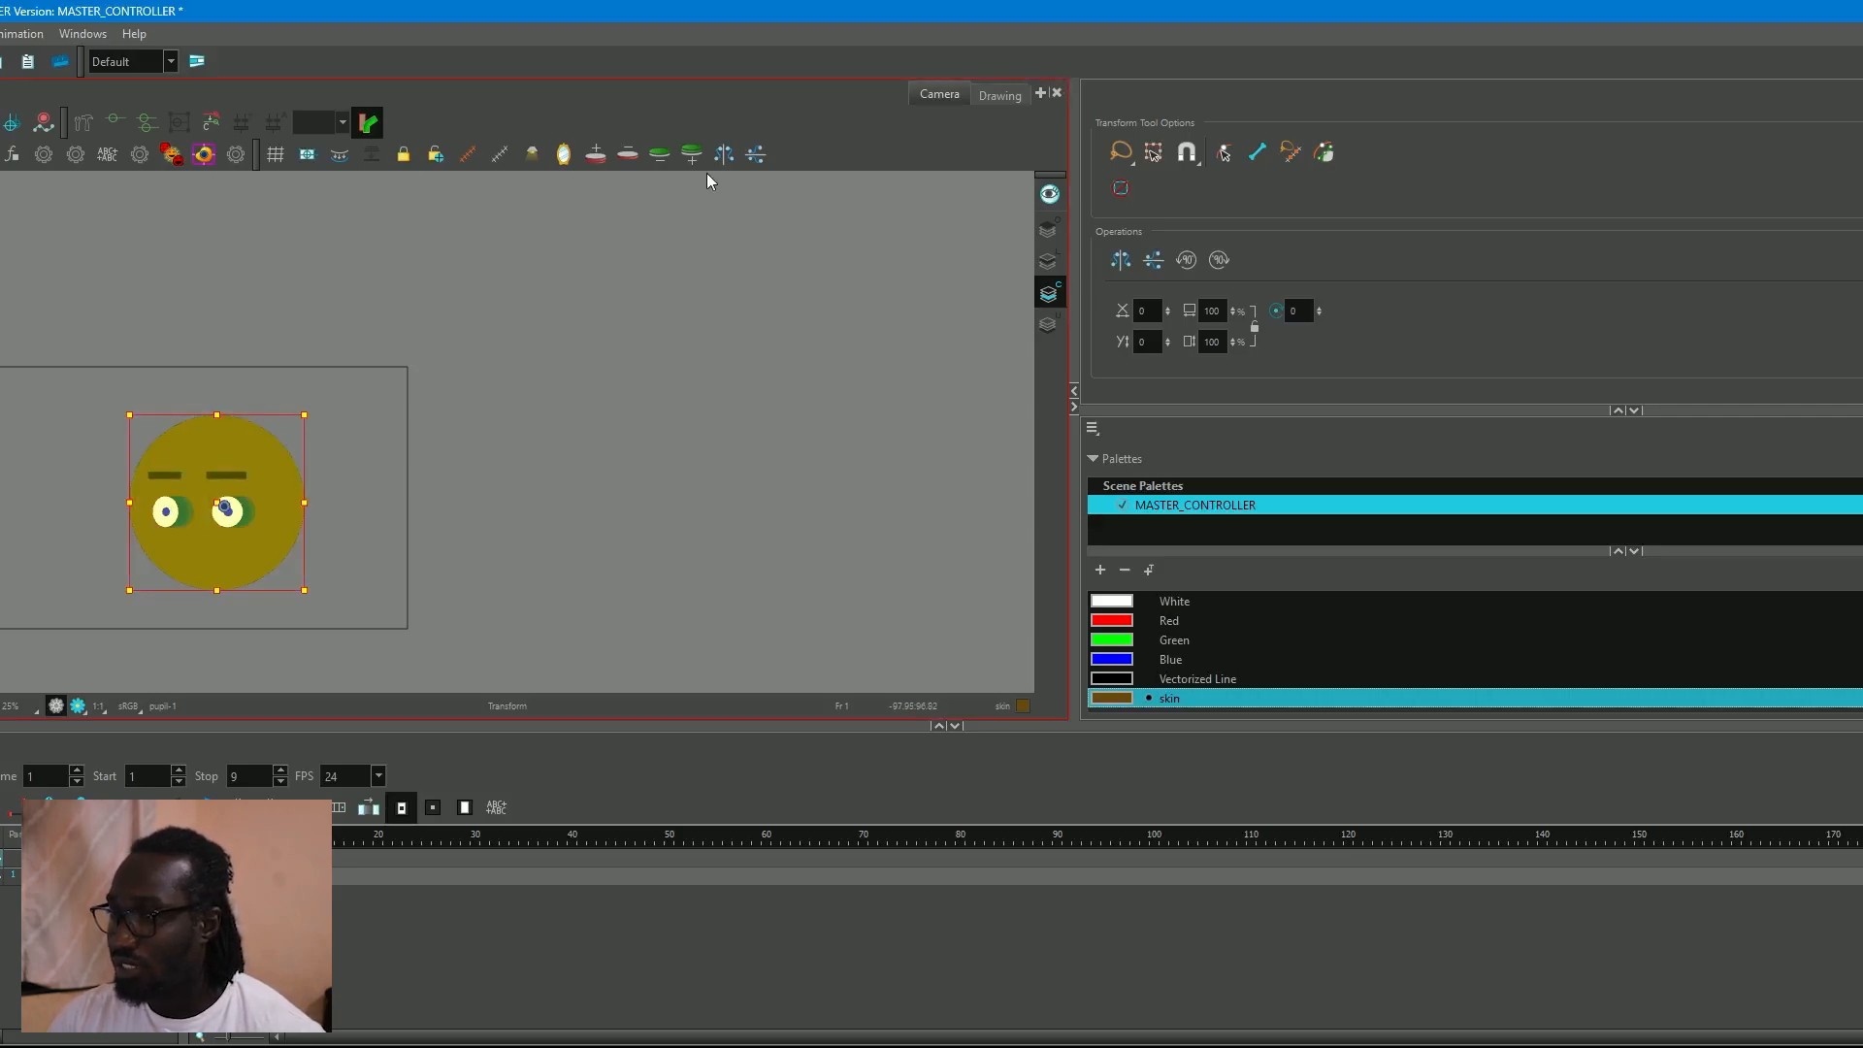
right_click(861, 158)
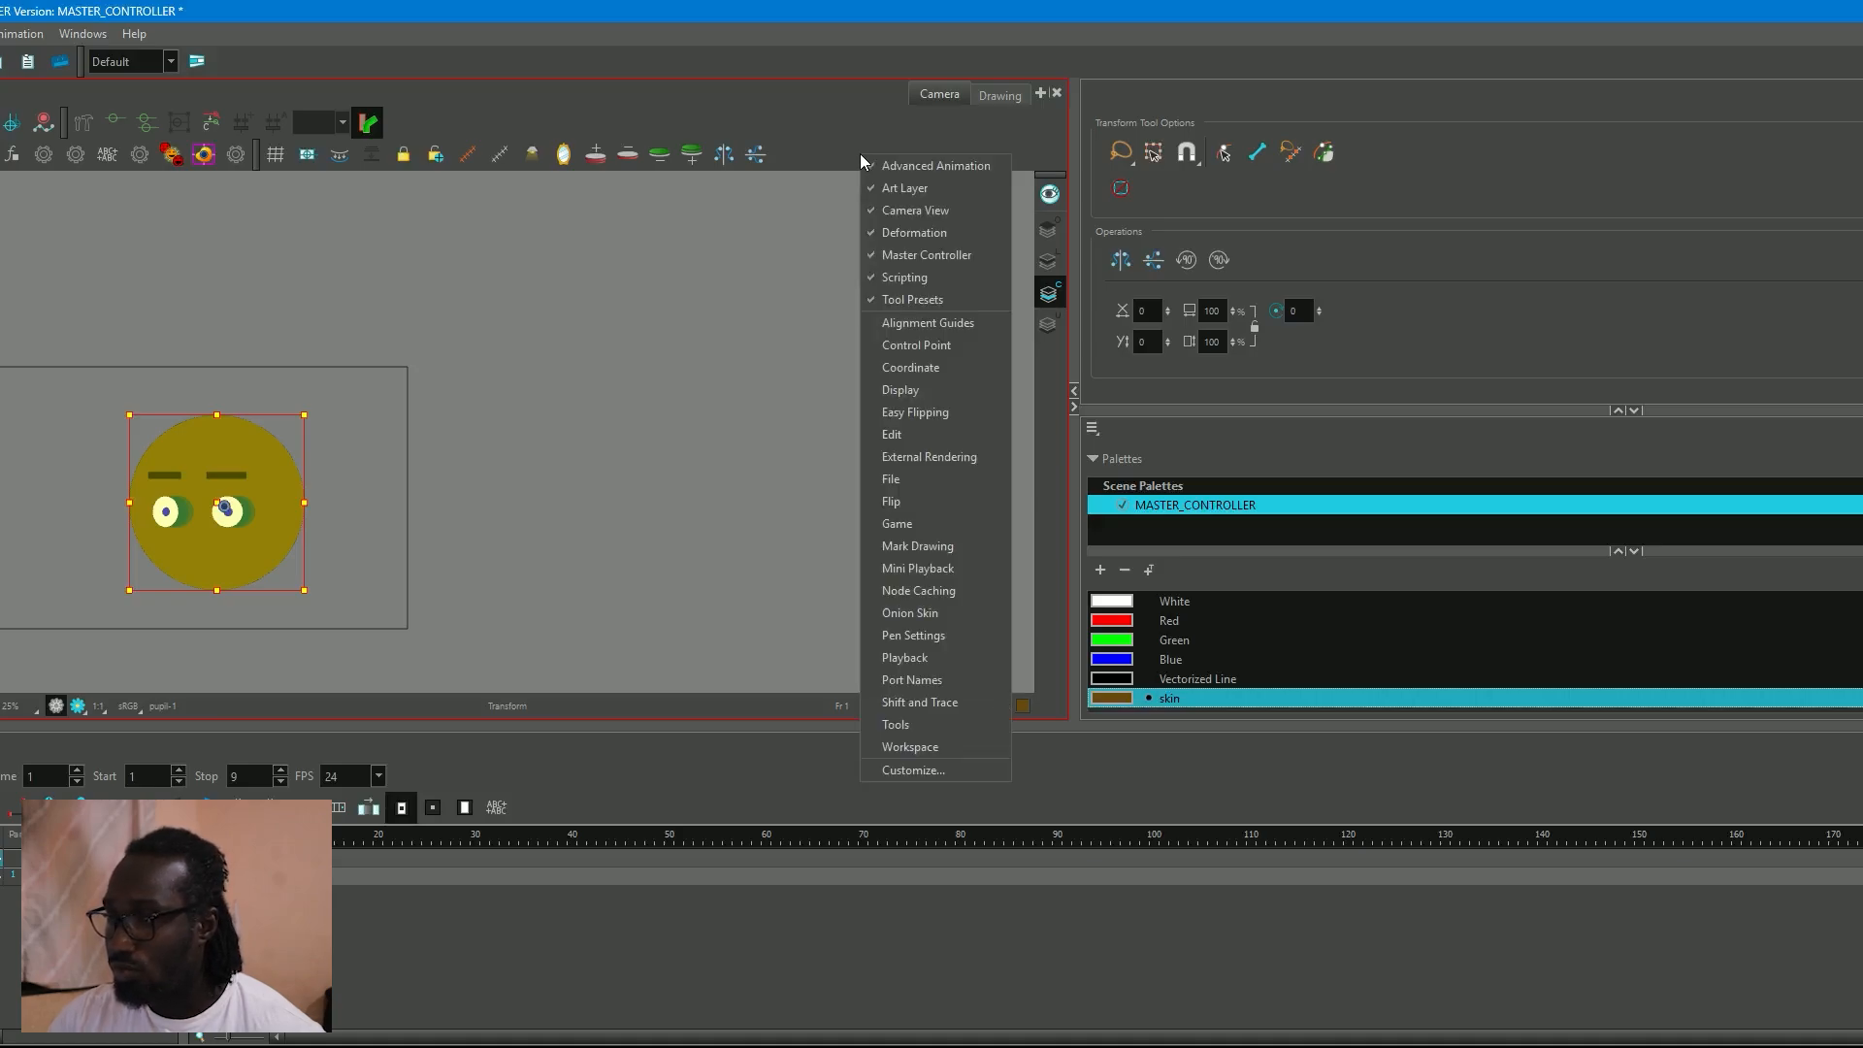
click(949, 254)
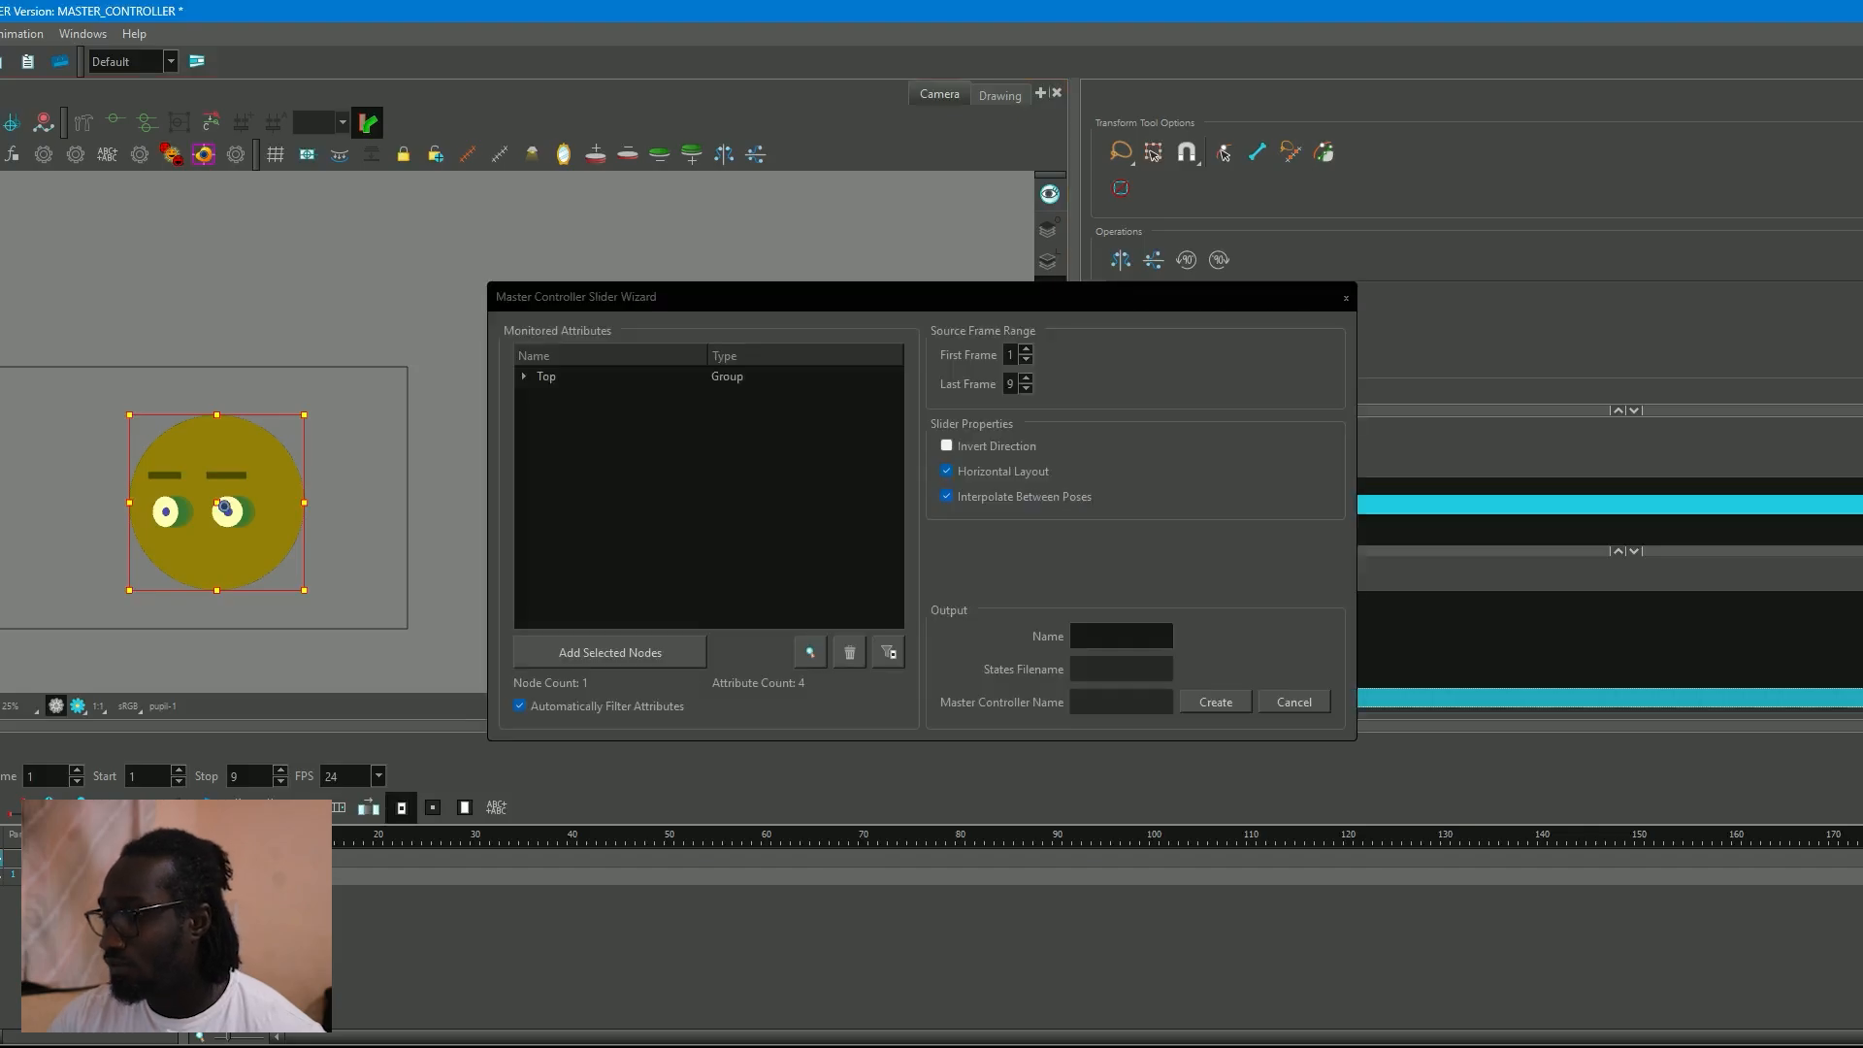
Place the node view beside the camera view and add all head rig nodes to the wizard's monitored attributes.
drag(1238, 14, 1552, 97)
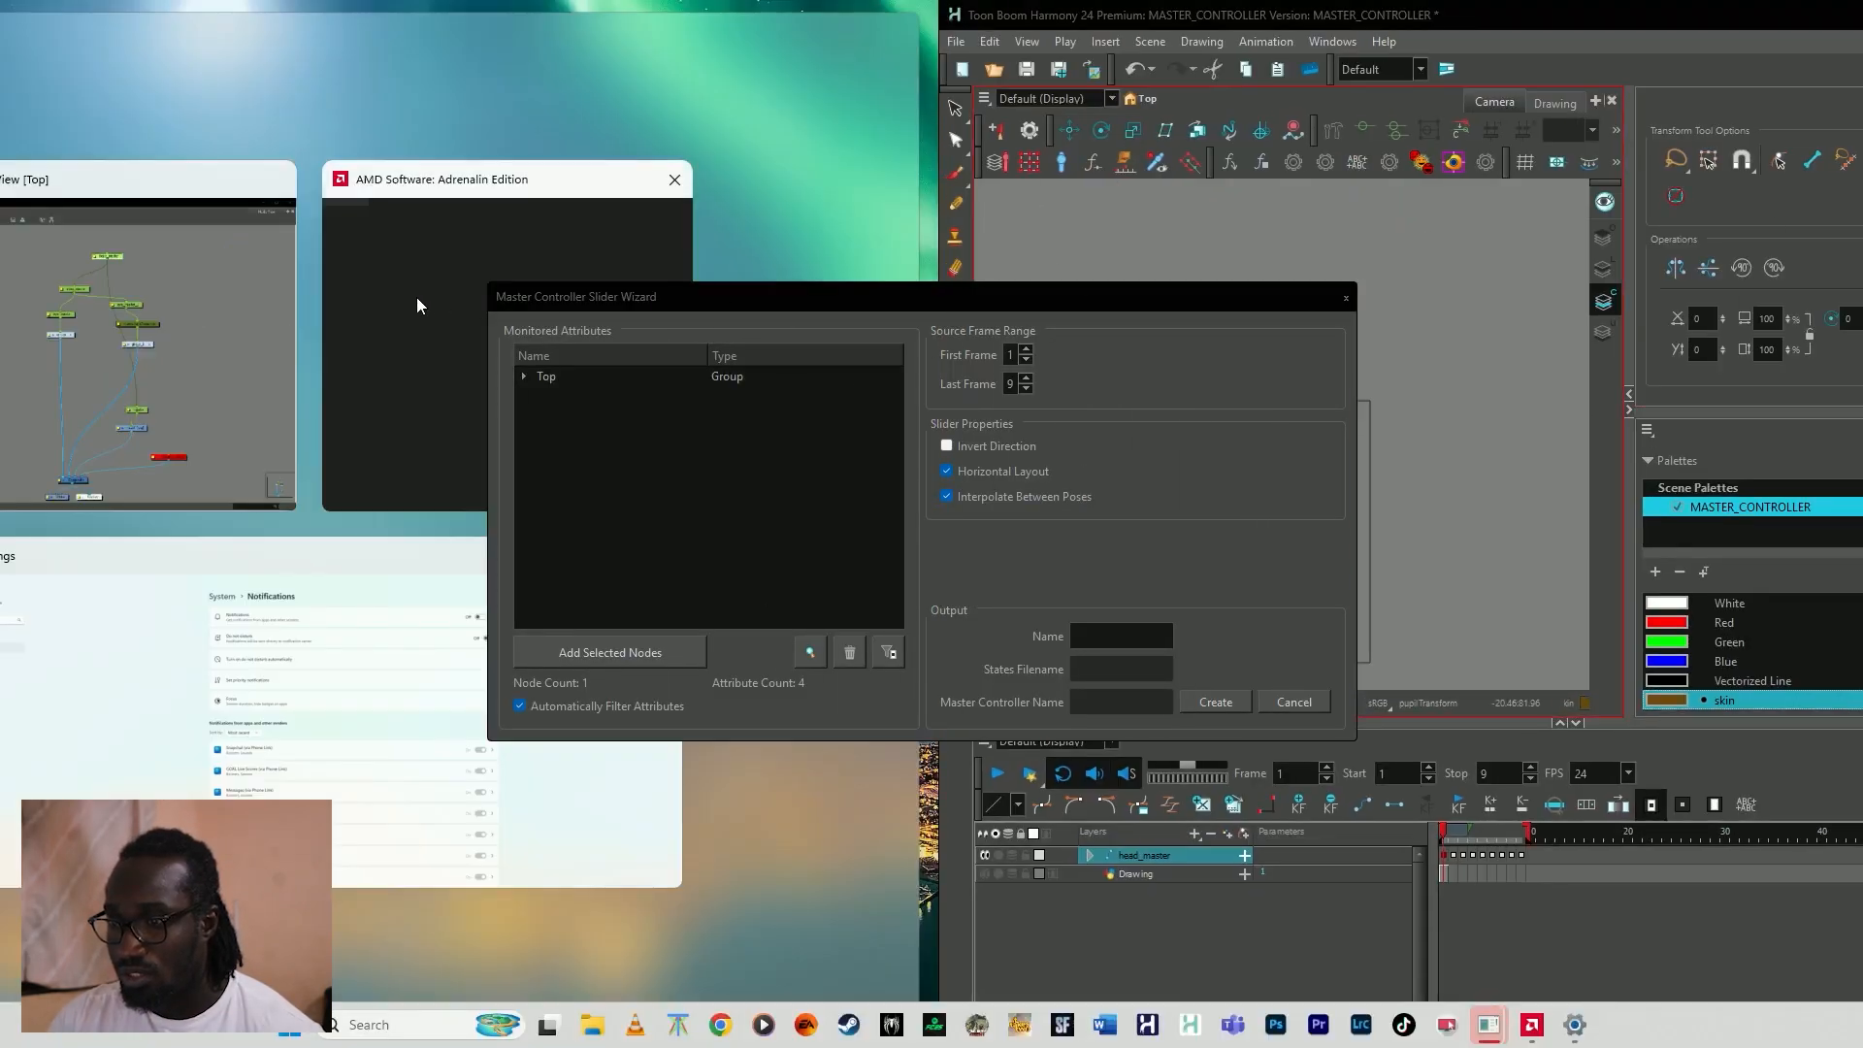
click(49, 318)
scroll(495, 516, down, 2)
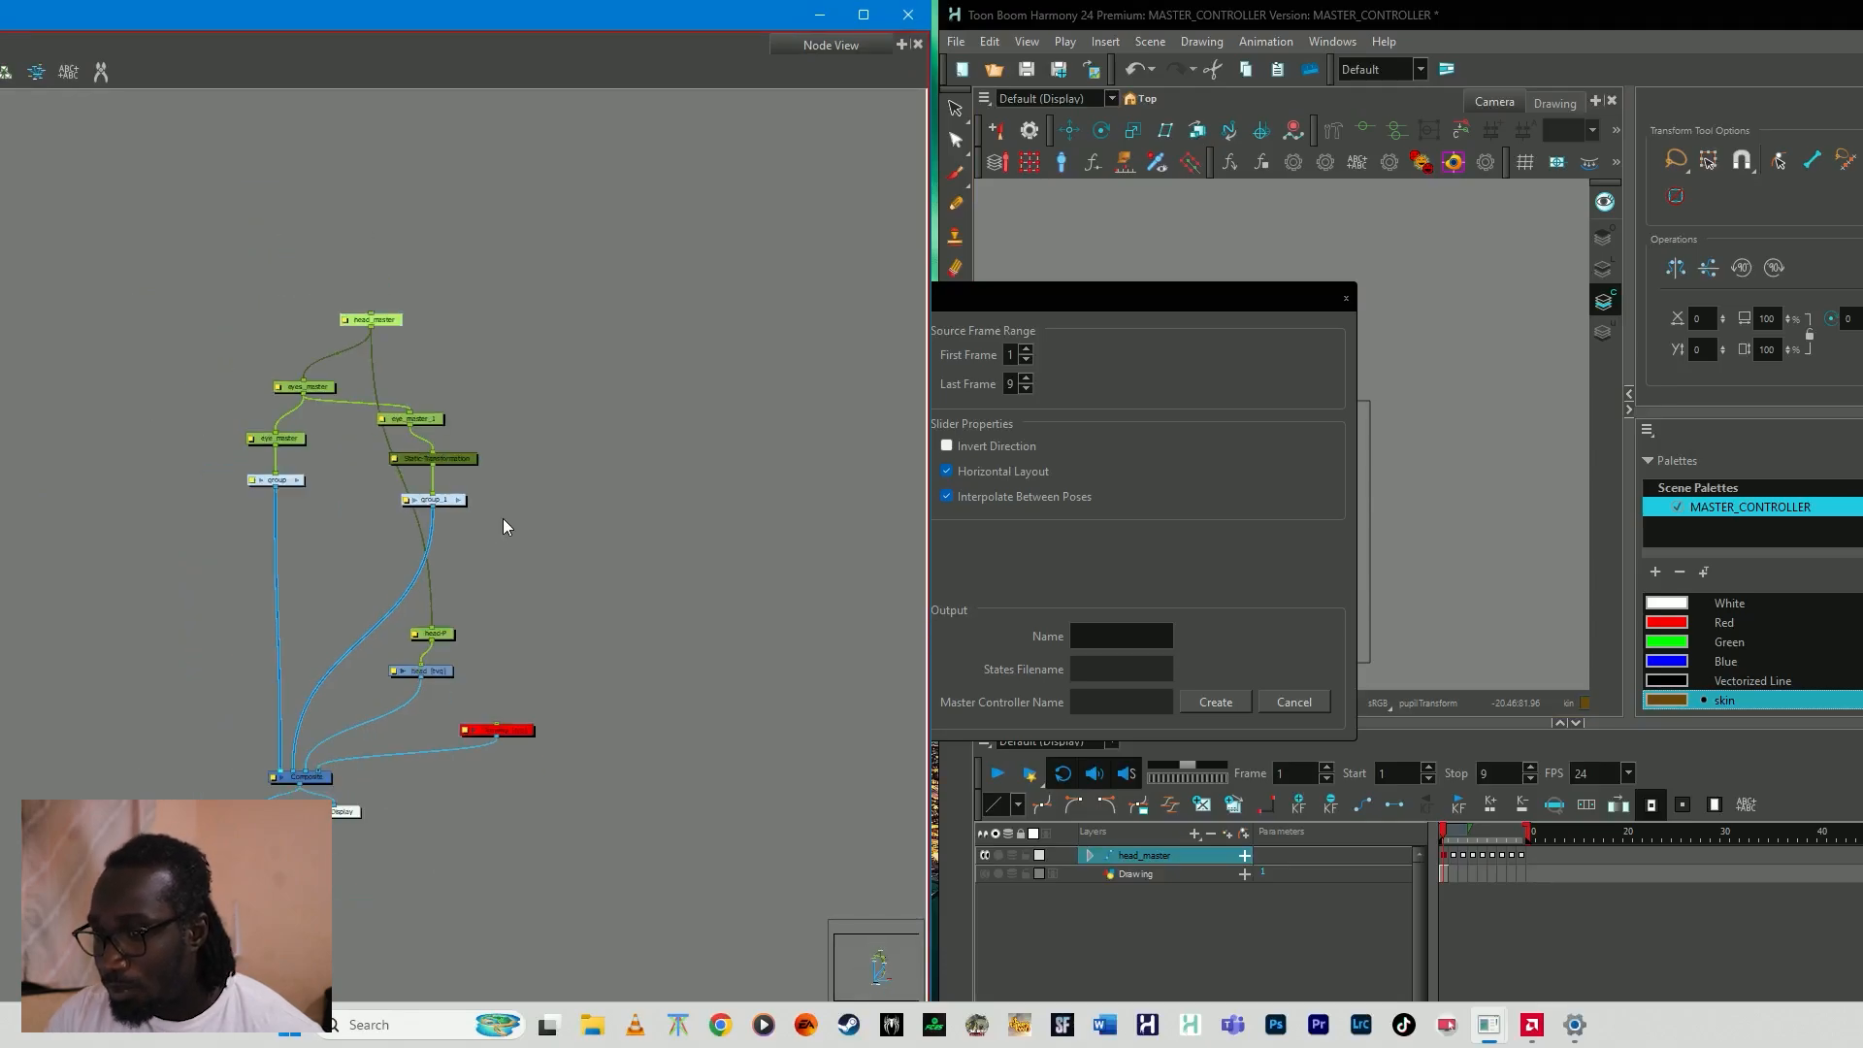
click(215, 357)
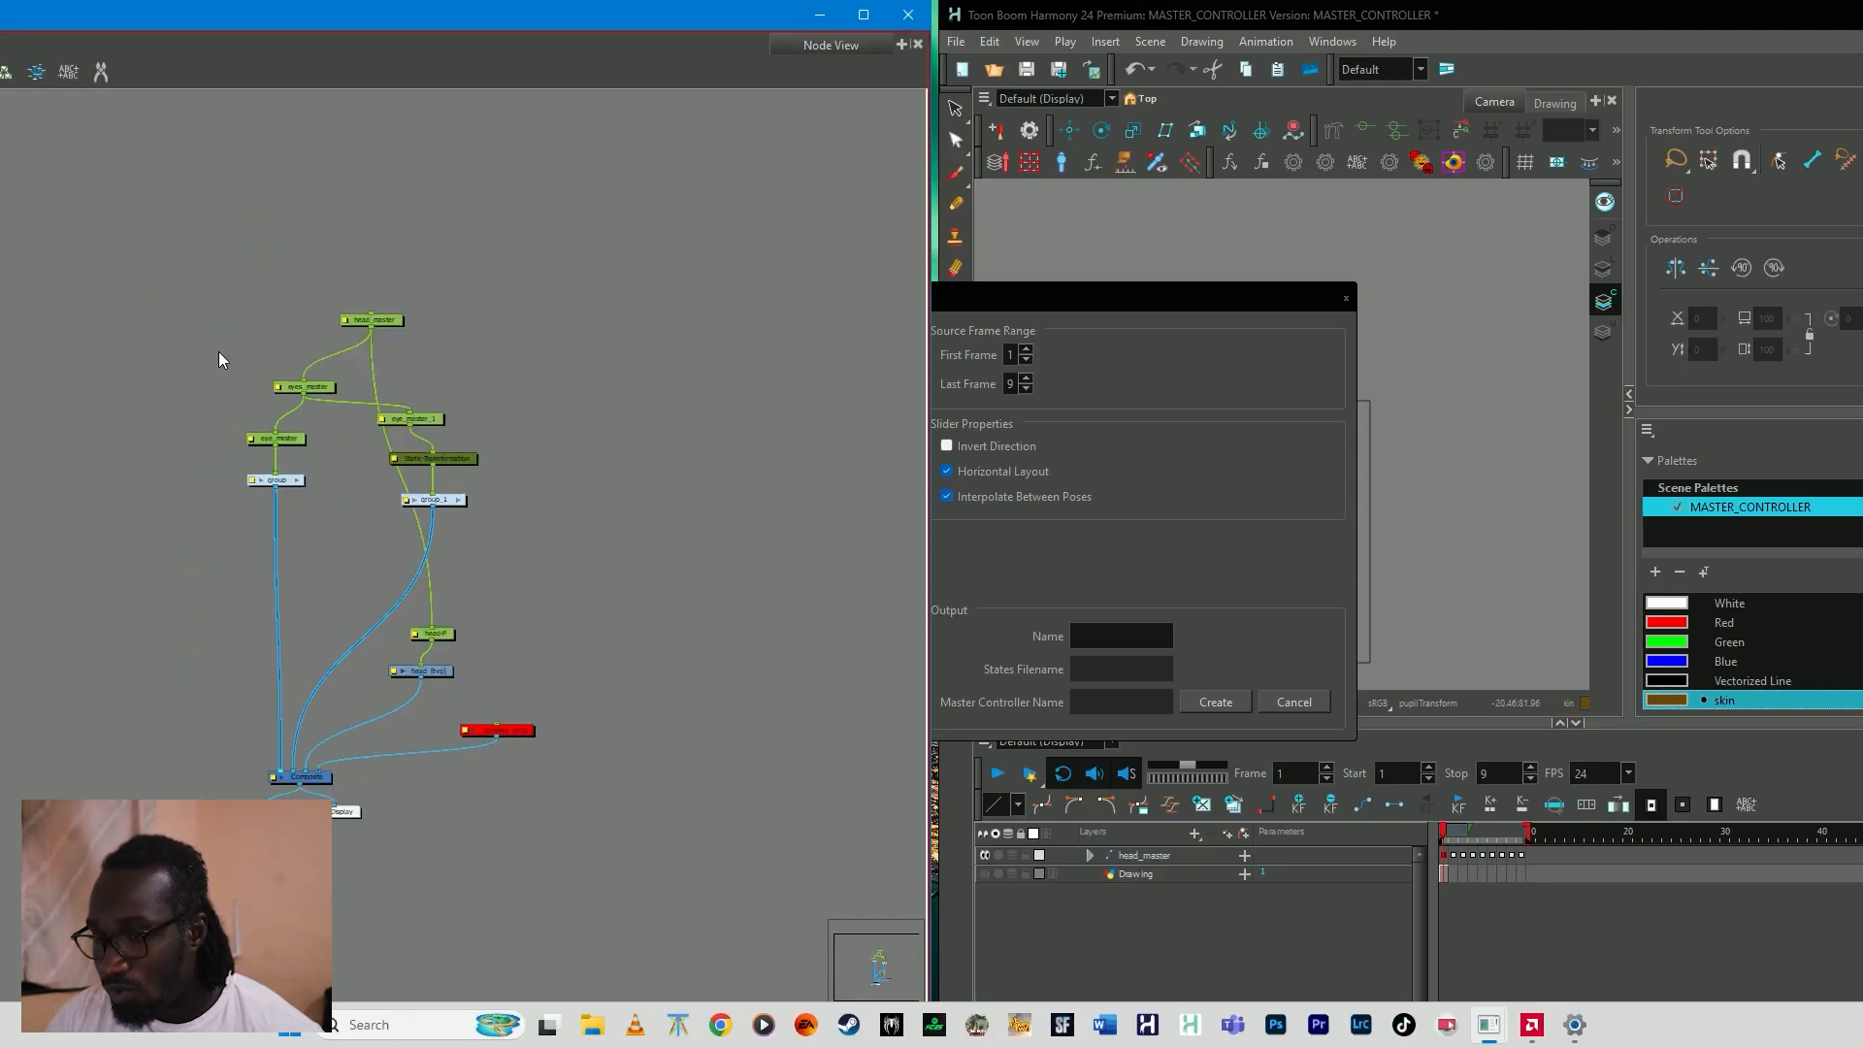
drag(181, 389, 493, 690)
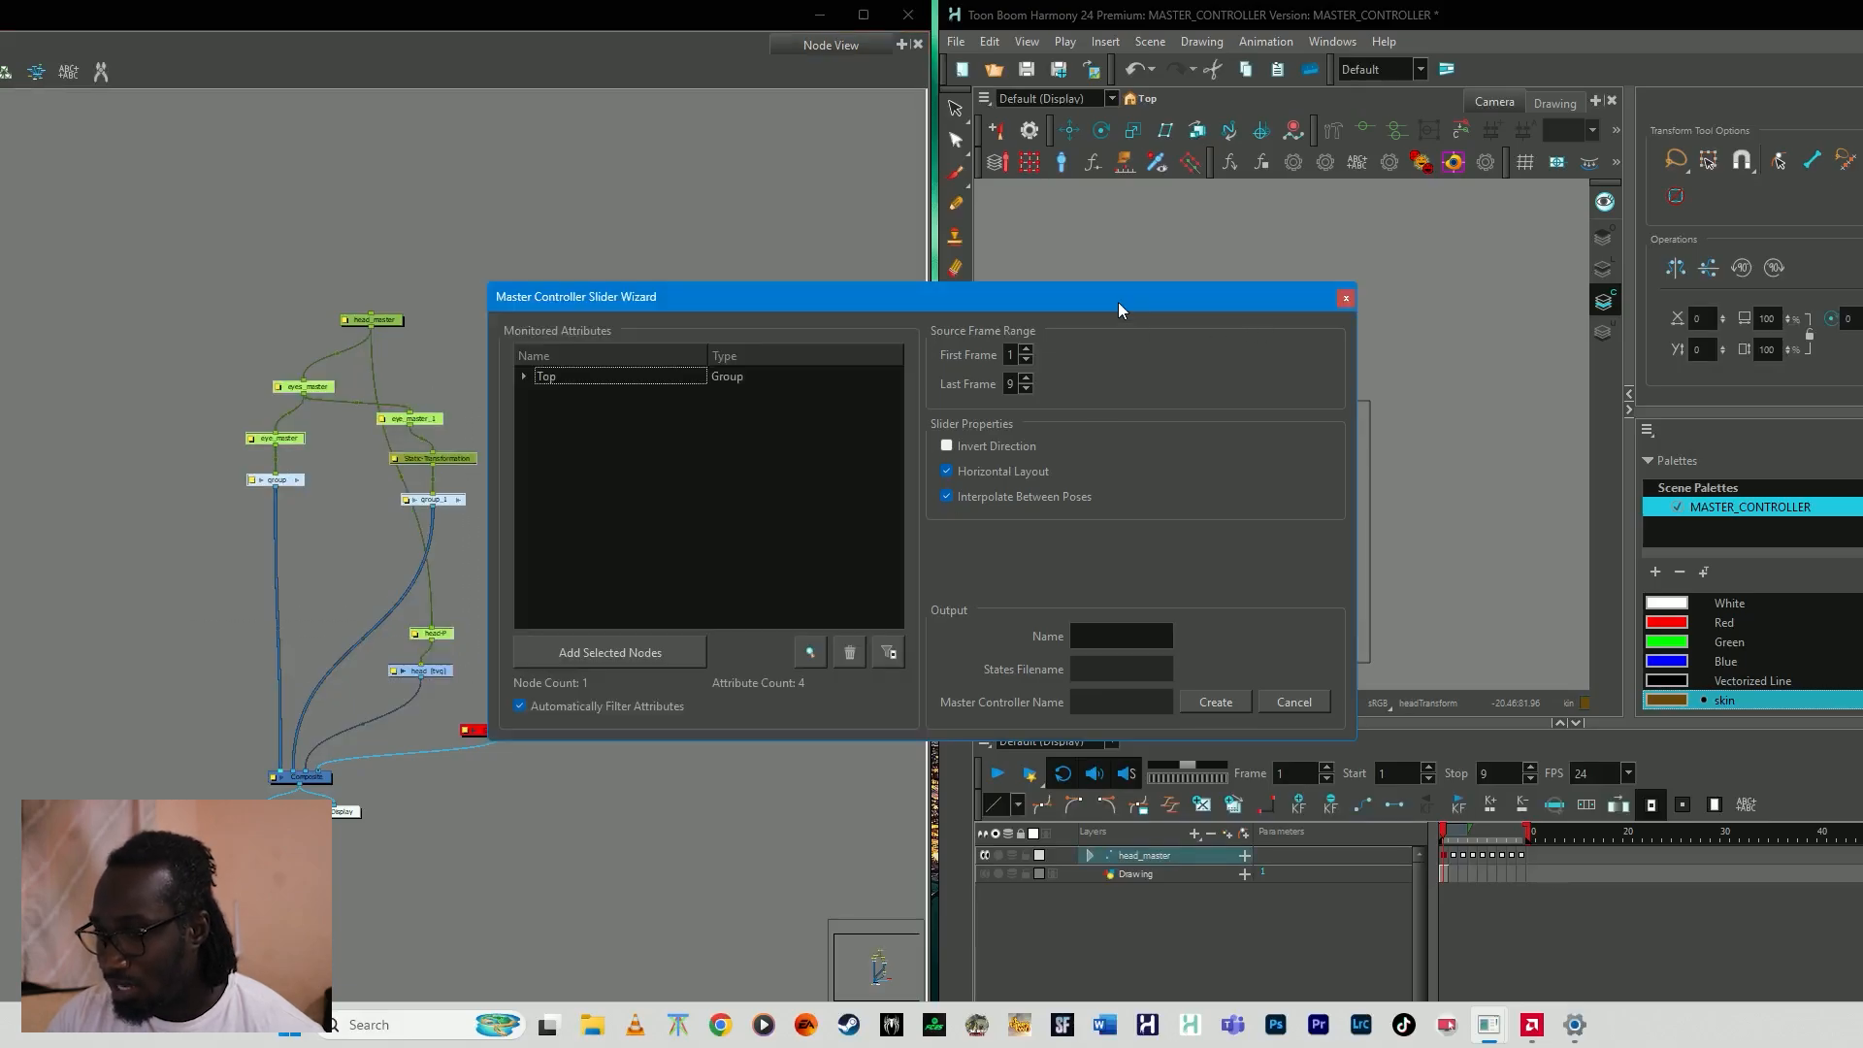
click(623, 653)
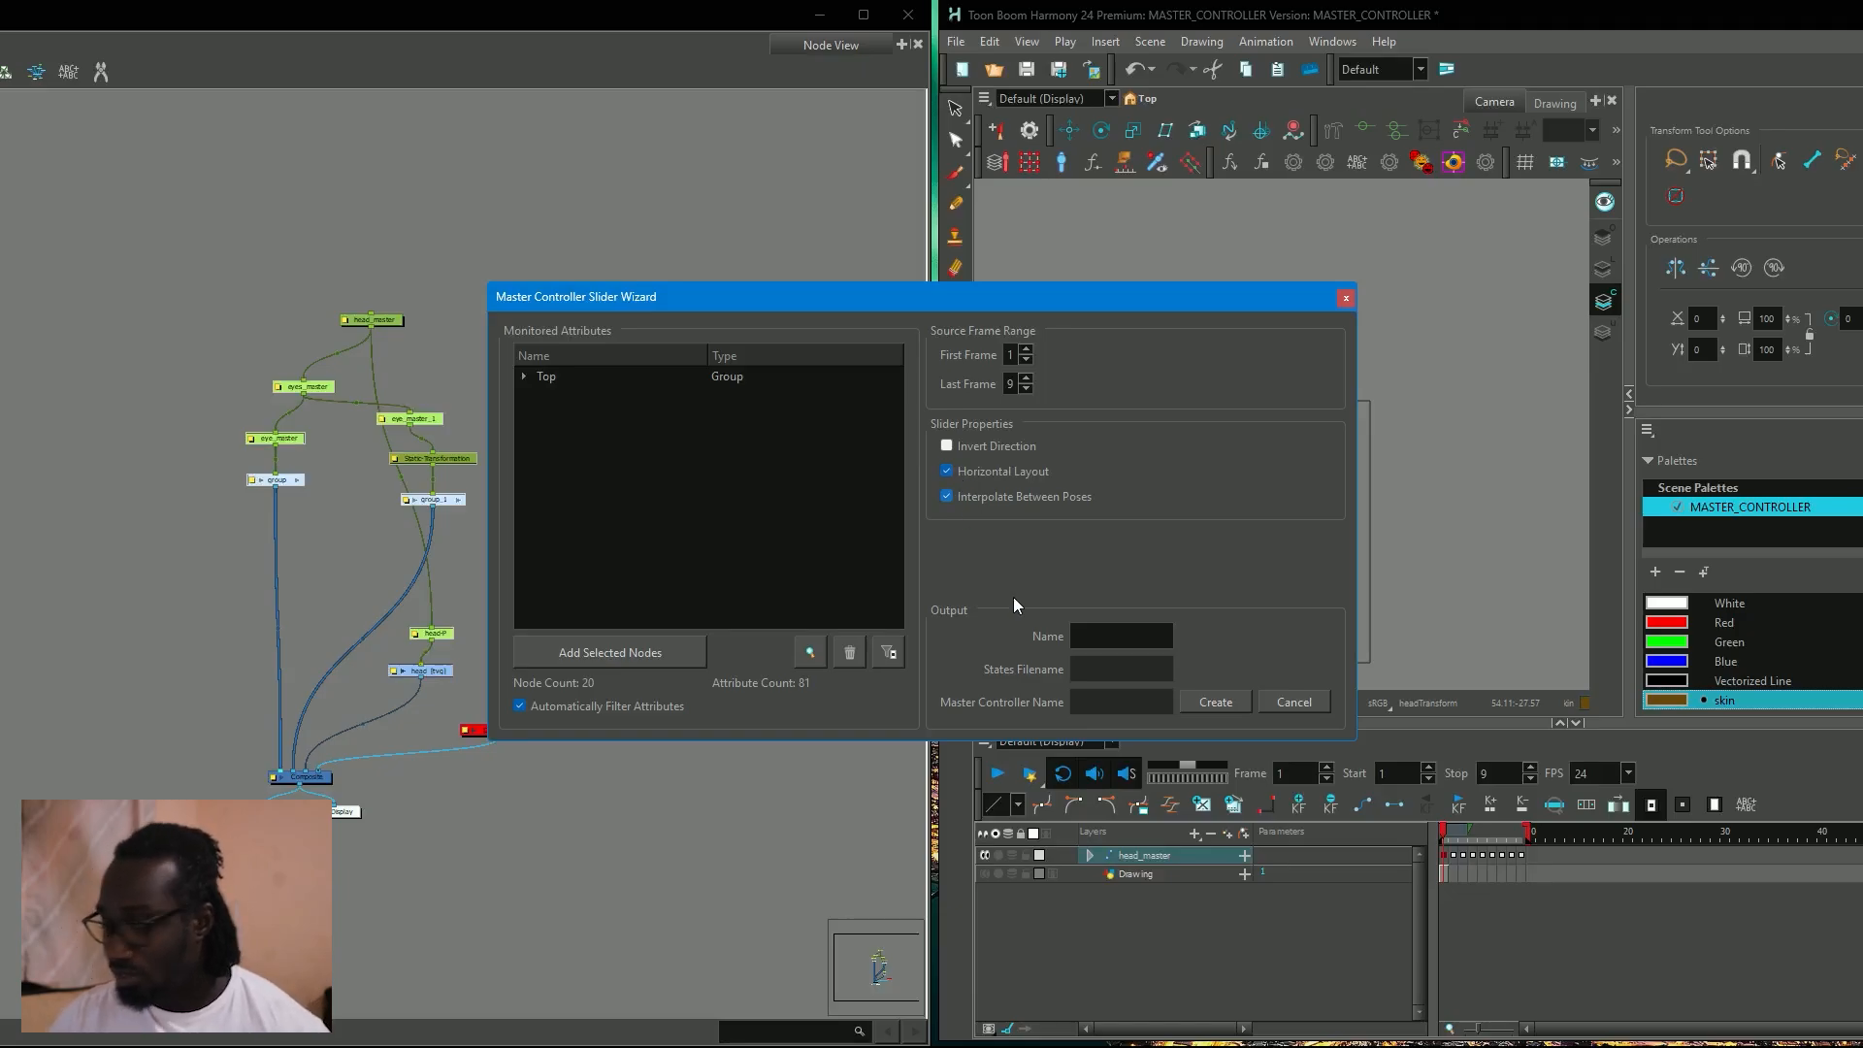
click(1115, 637)
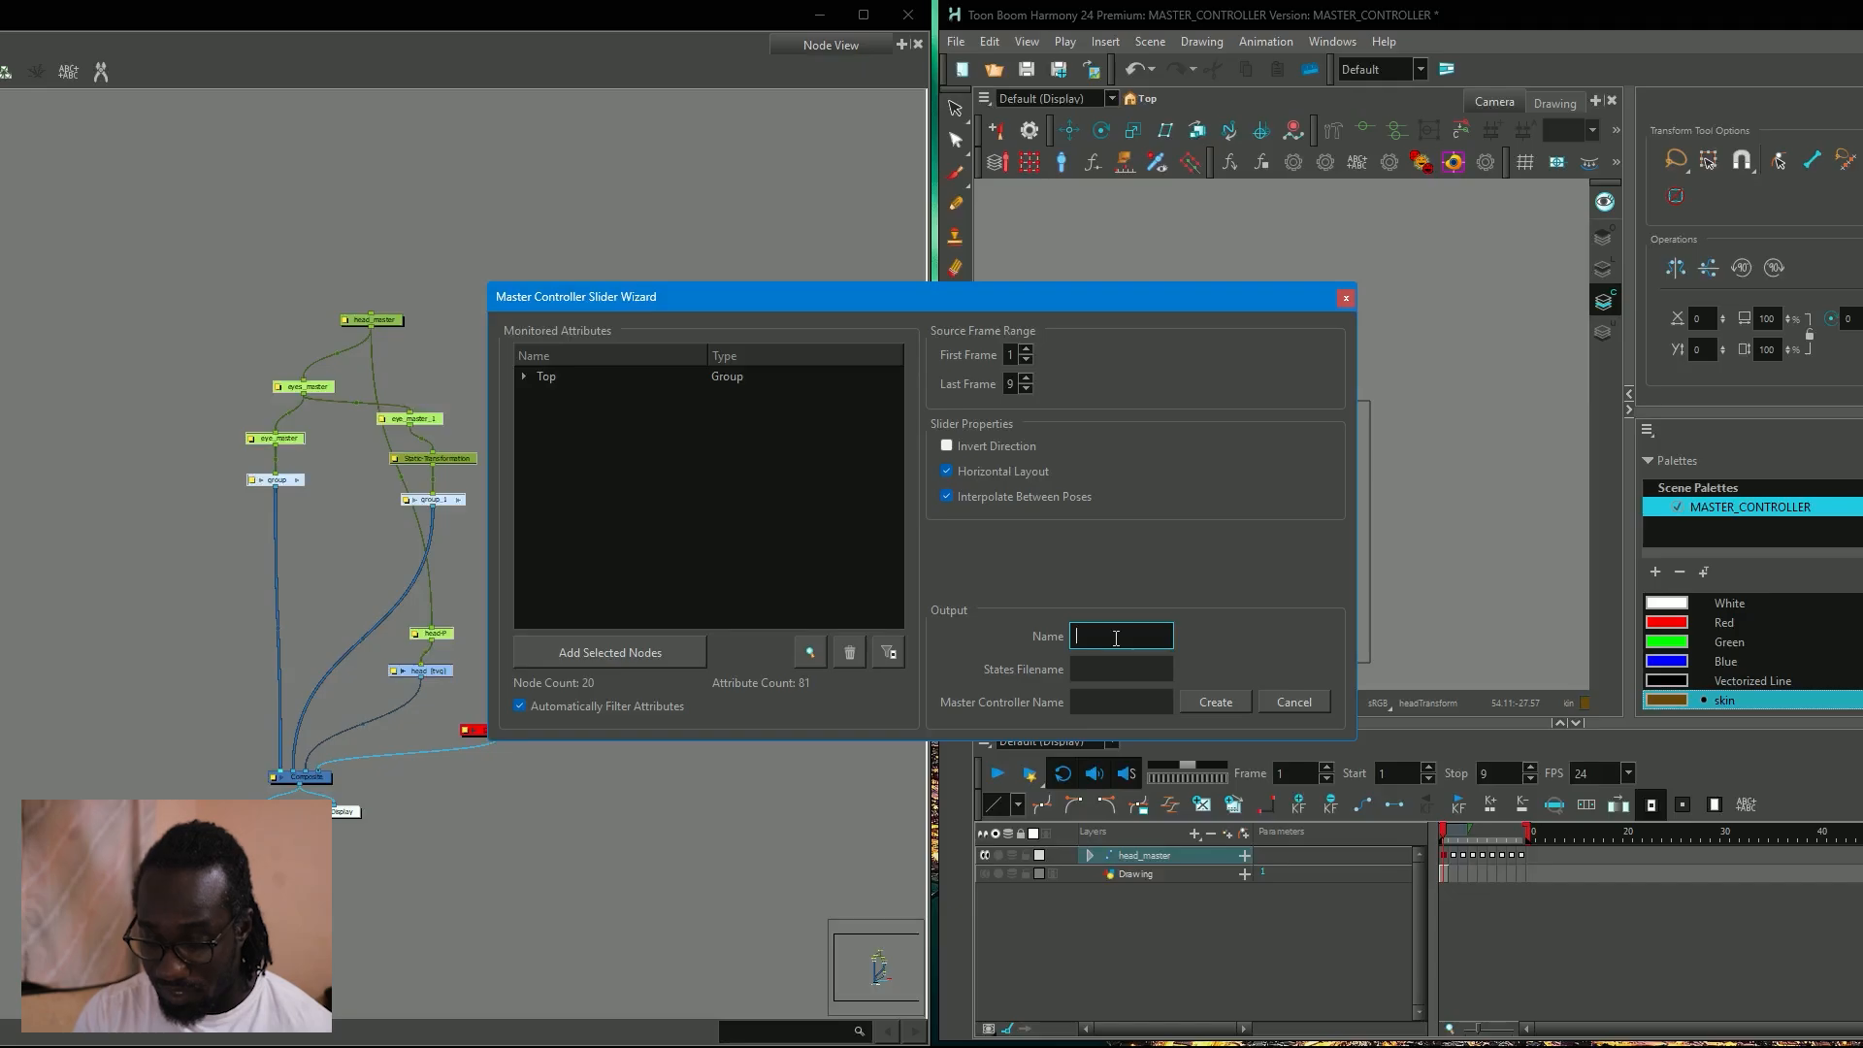
text(hea)
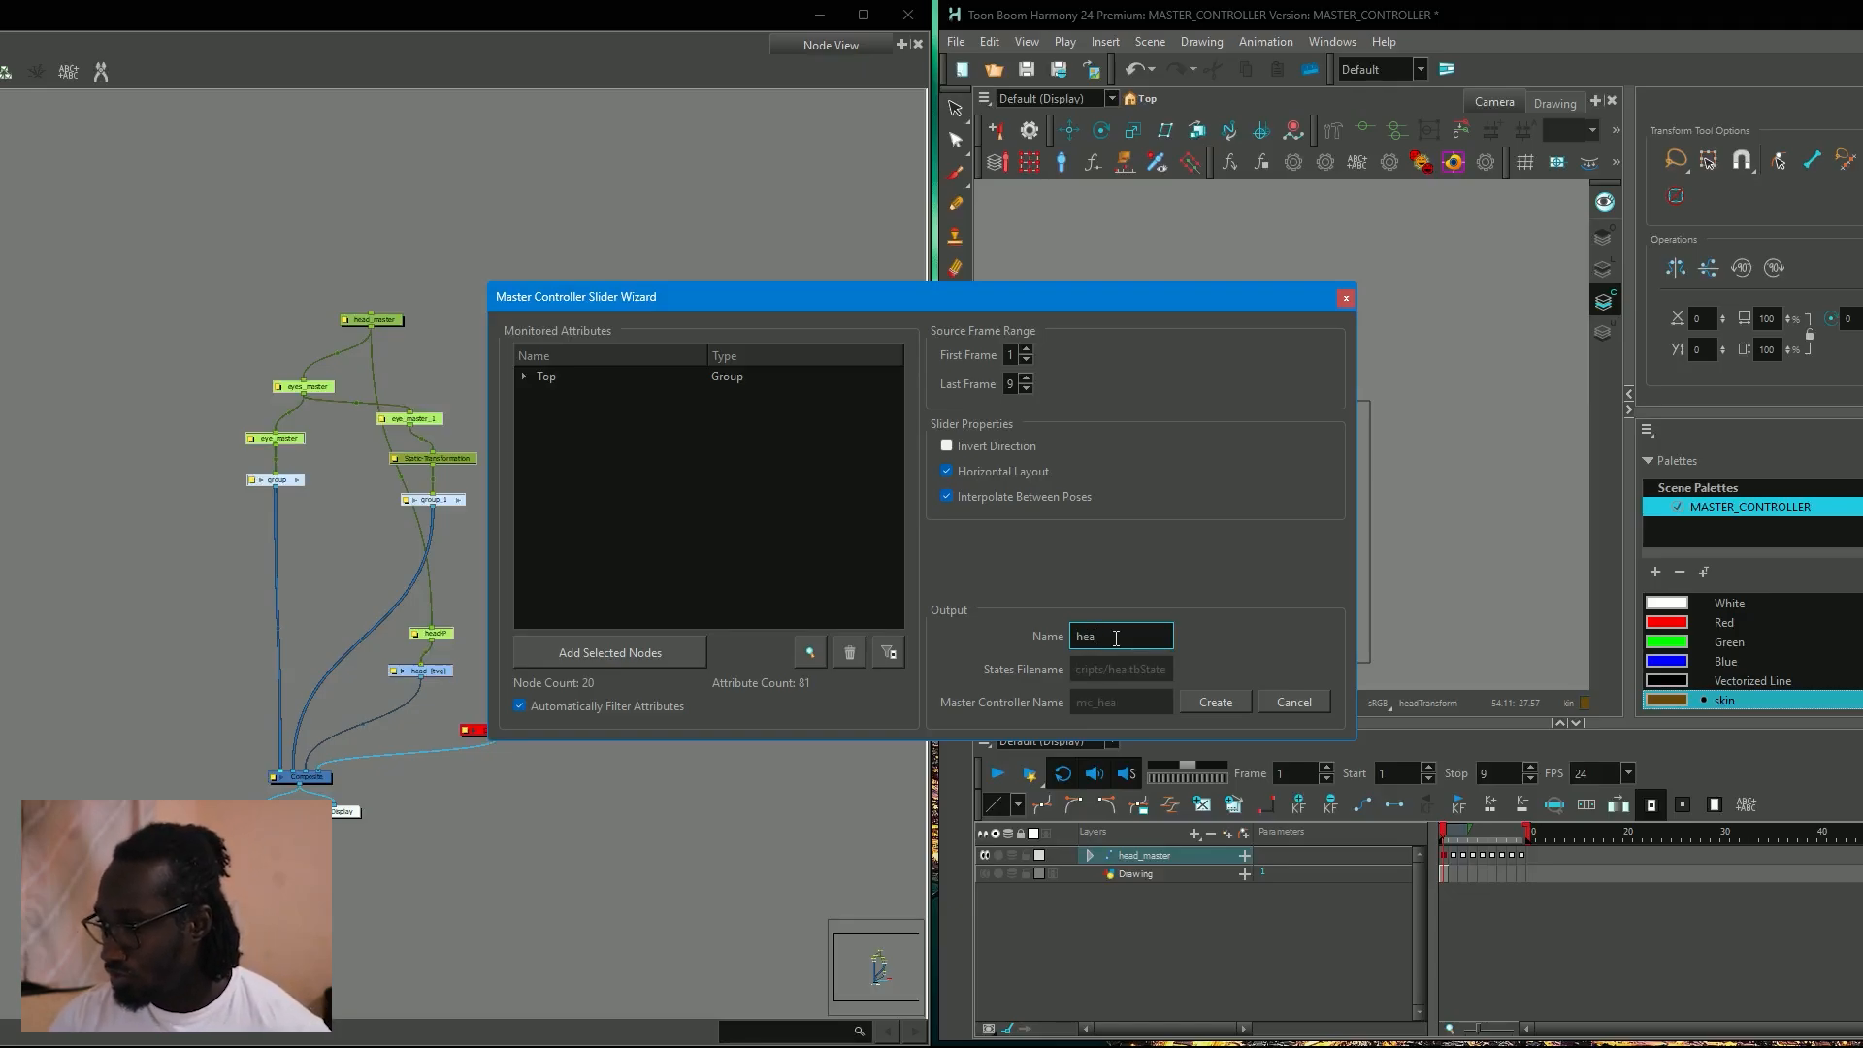
click(1345, 298)
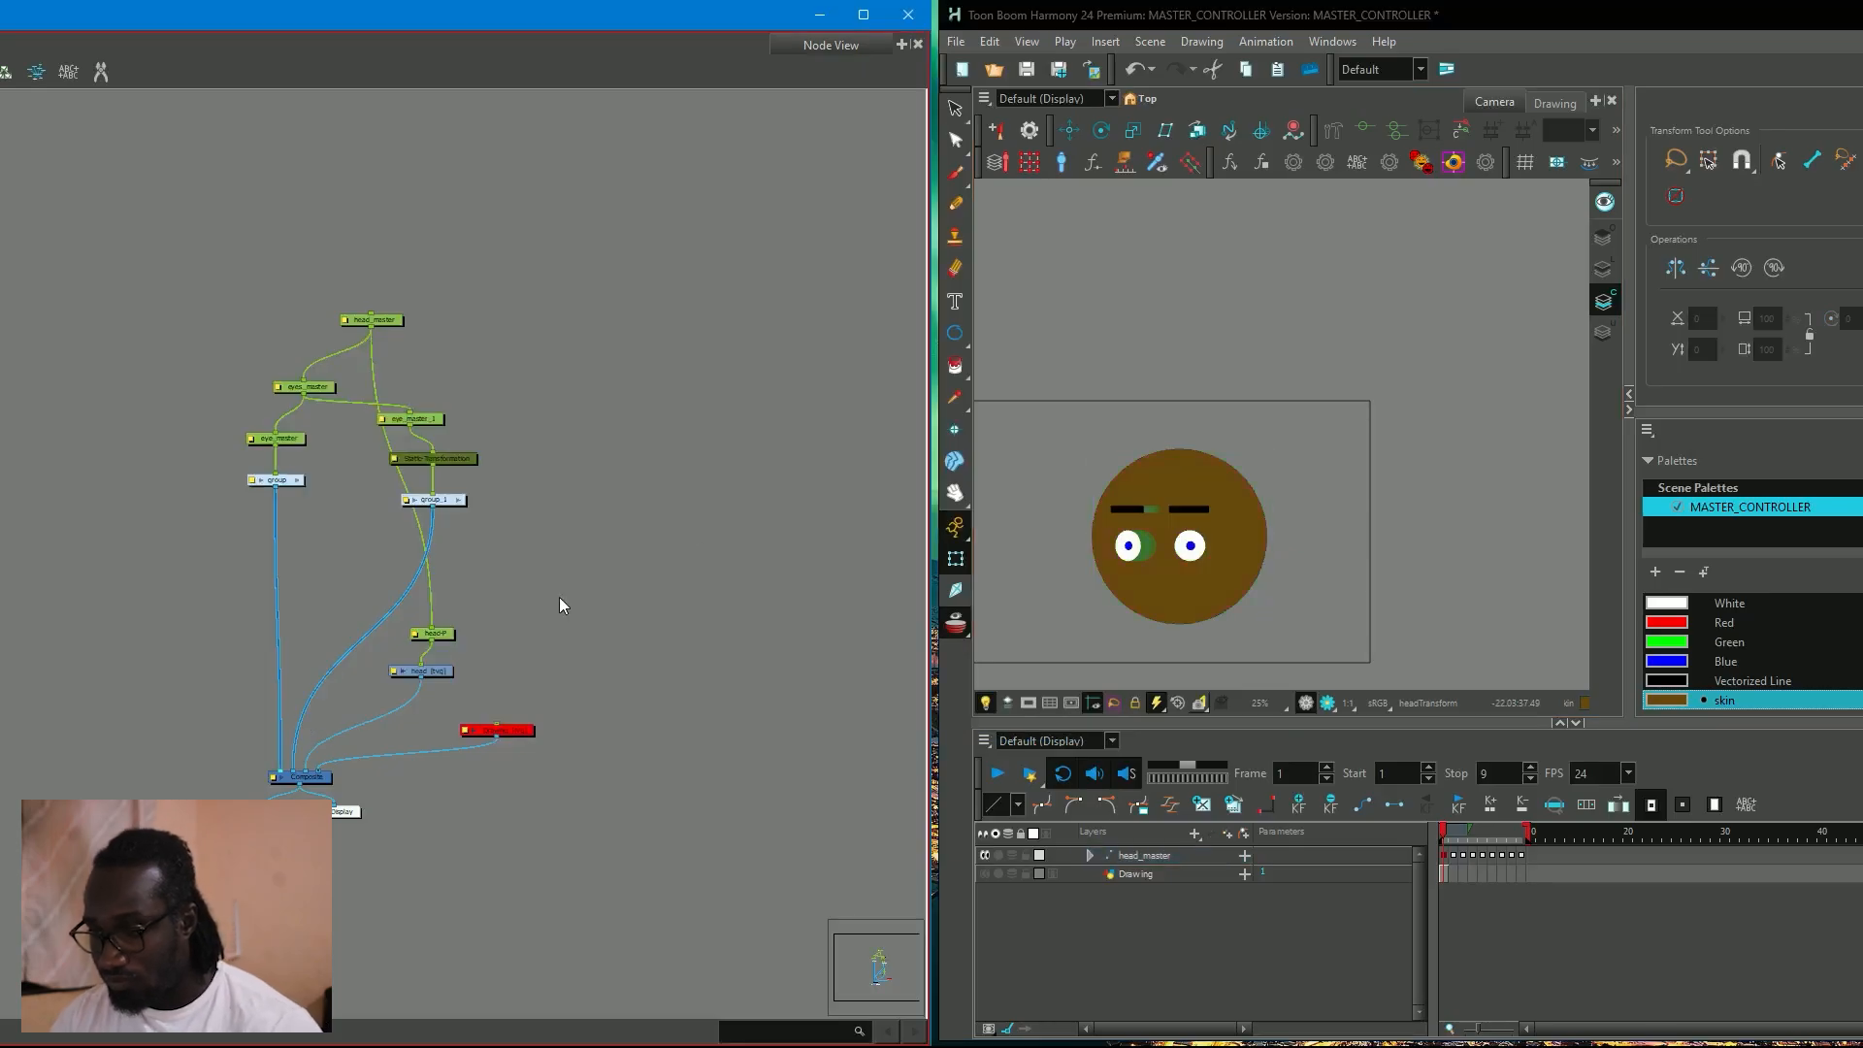
Add a new composite node beside the head rig and rename it master_controller.
right_click(559, 596)
click(638, 548)
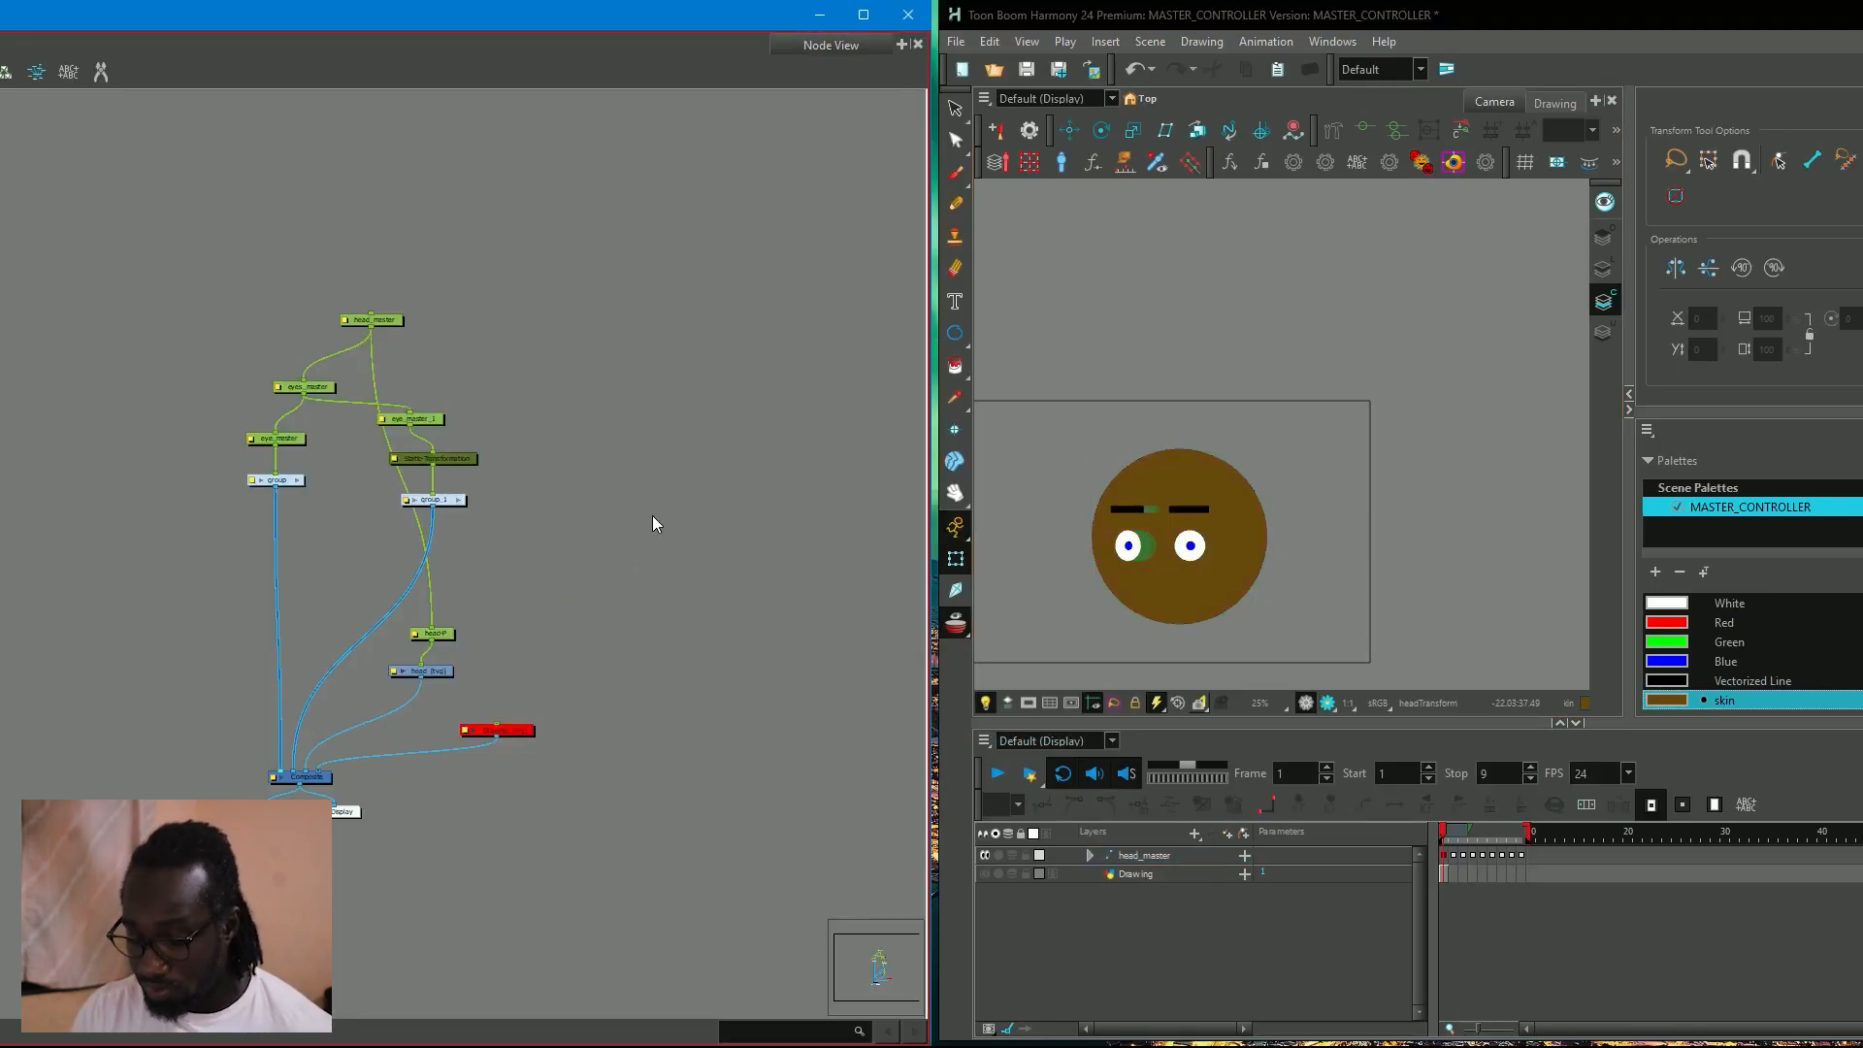
key(ctrl+h)
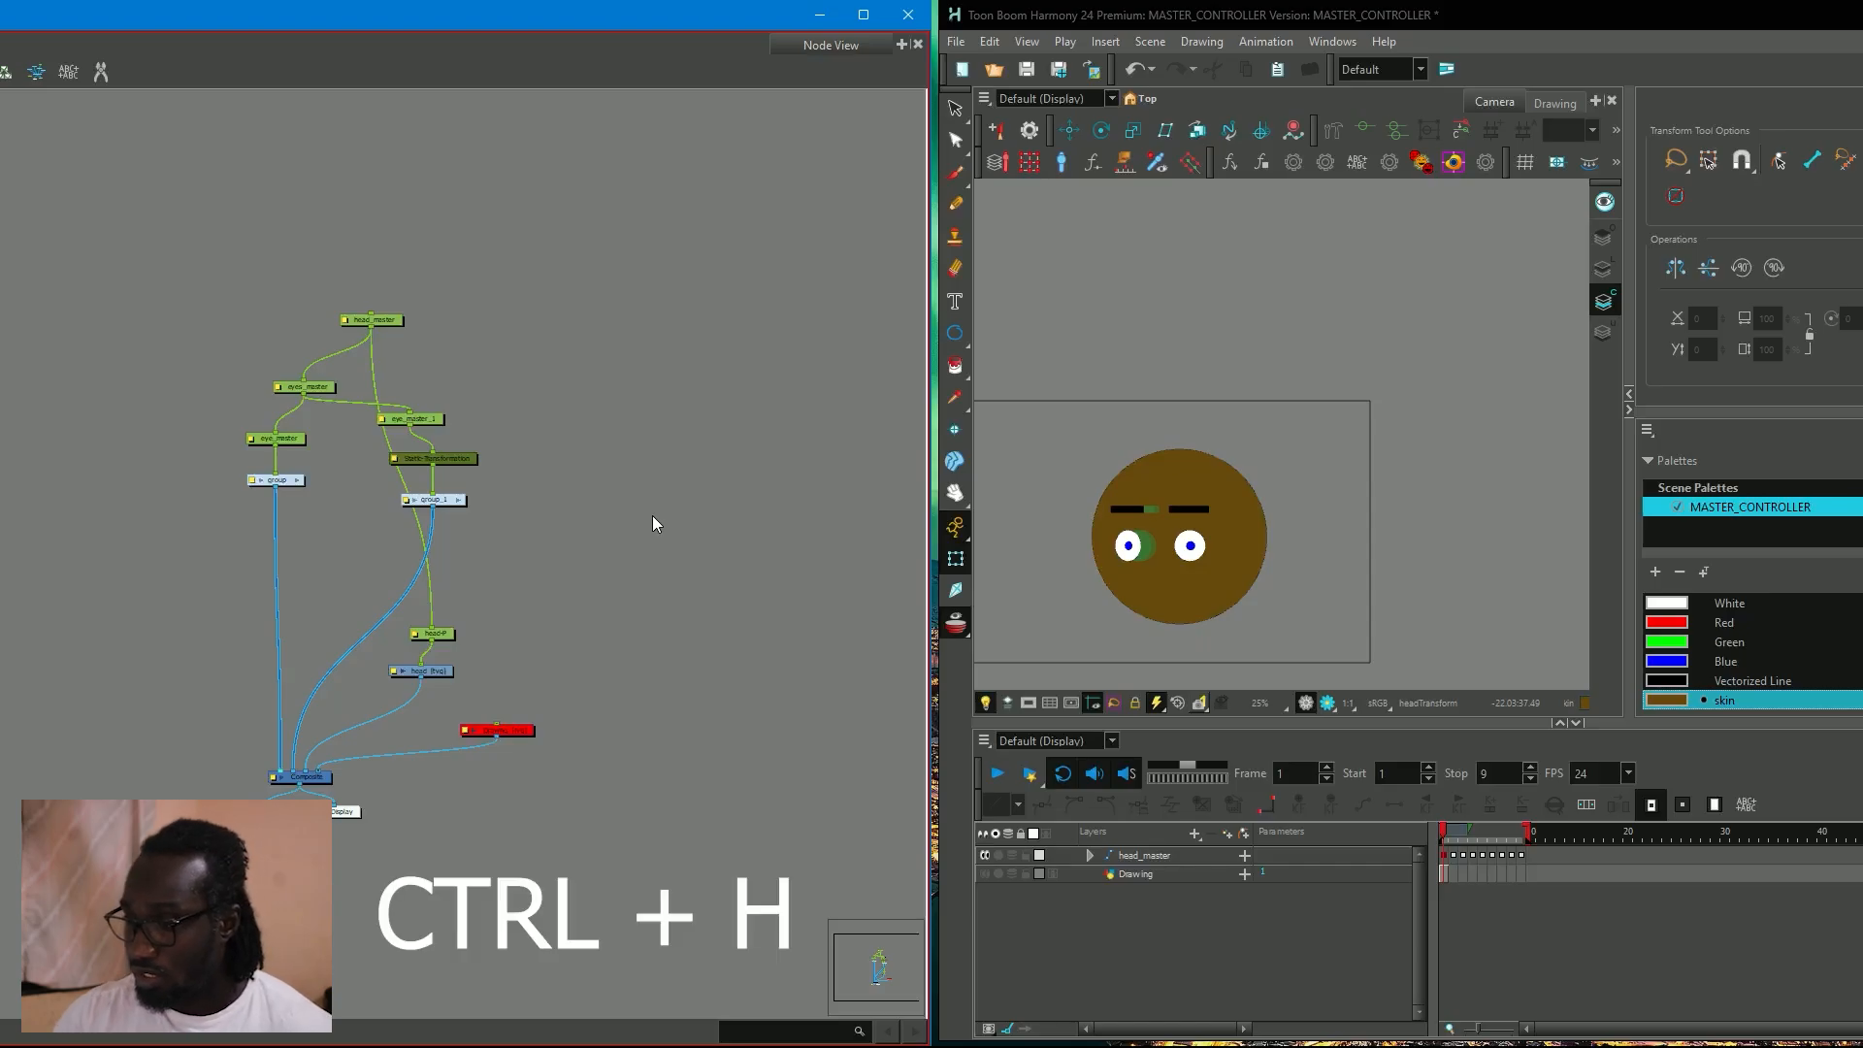
scroll(687, 516, up, 2)
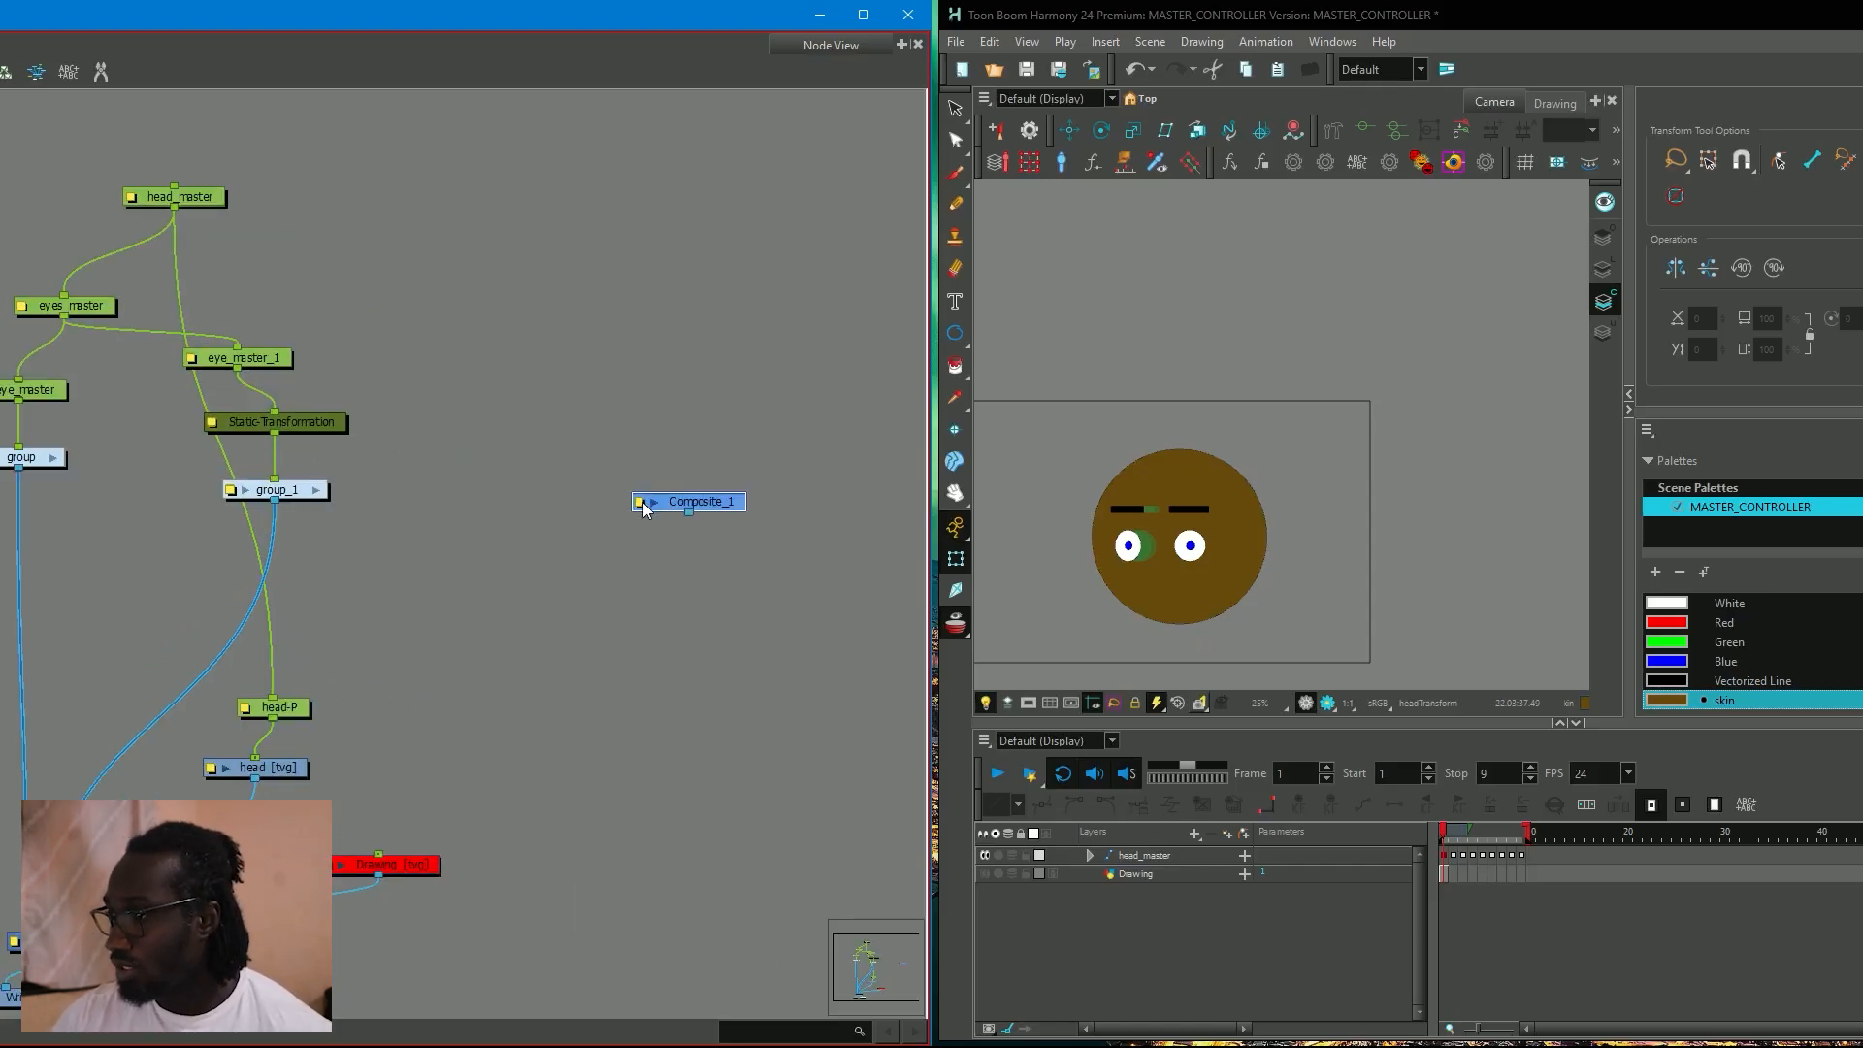
double_click(644, 509)
text(master_contr)
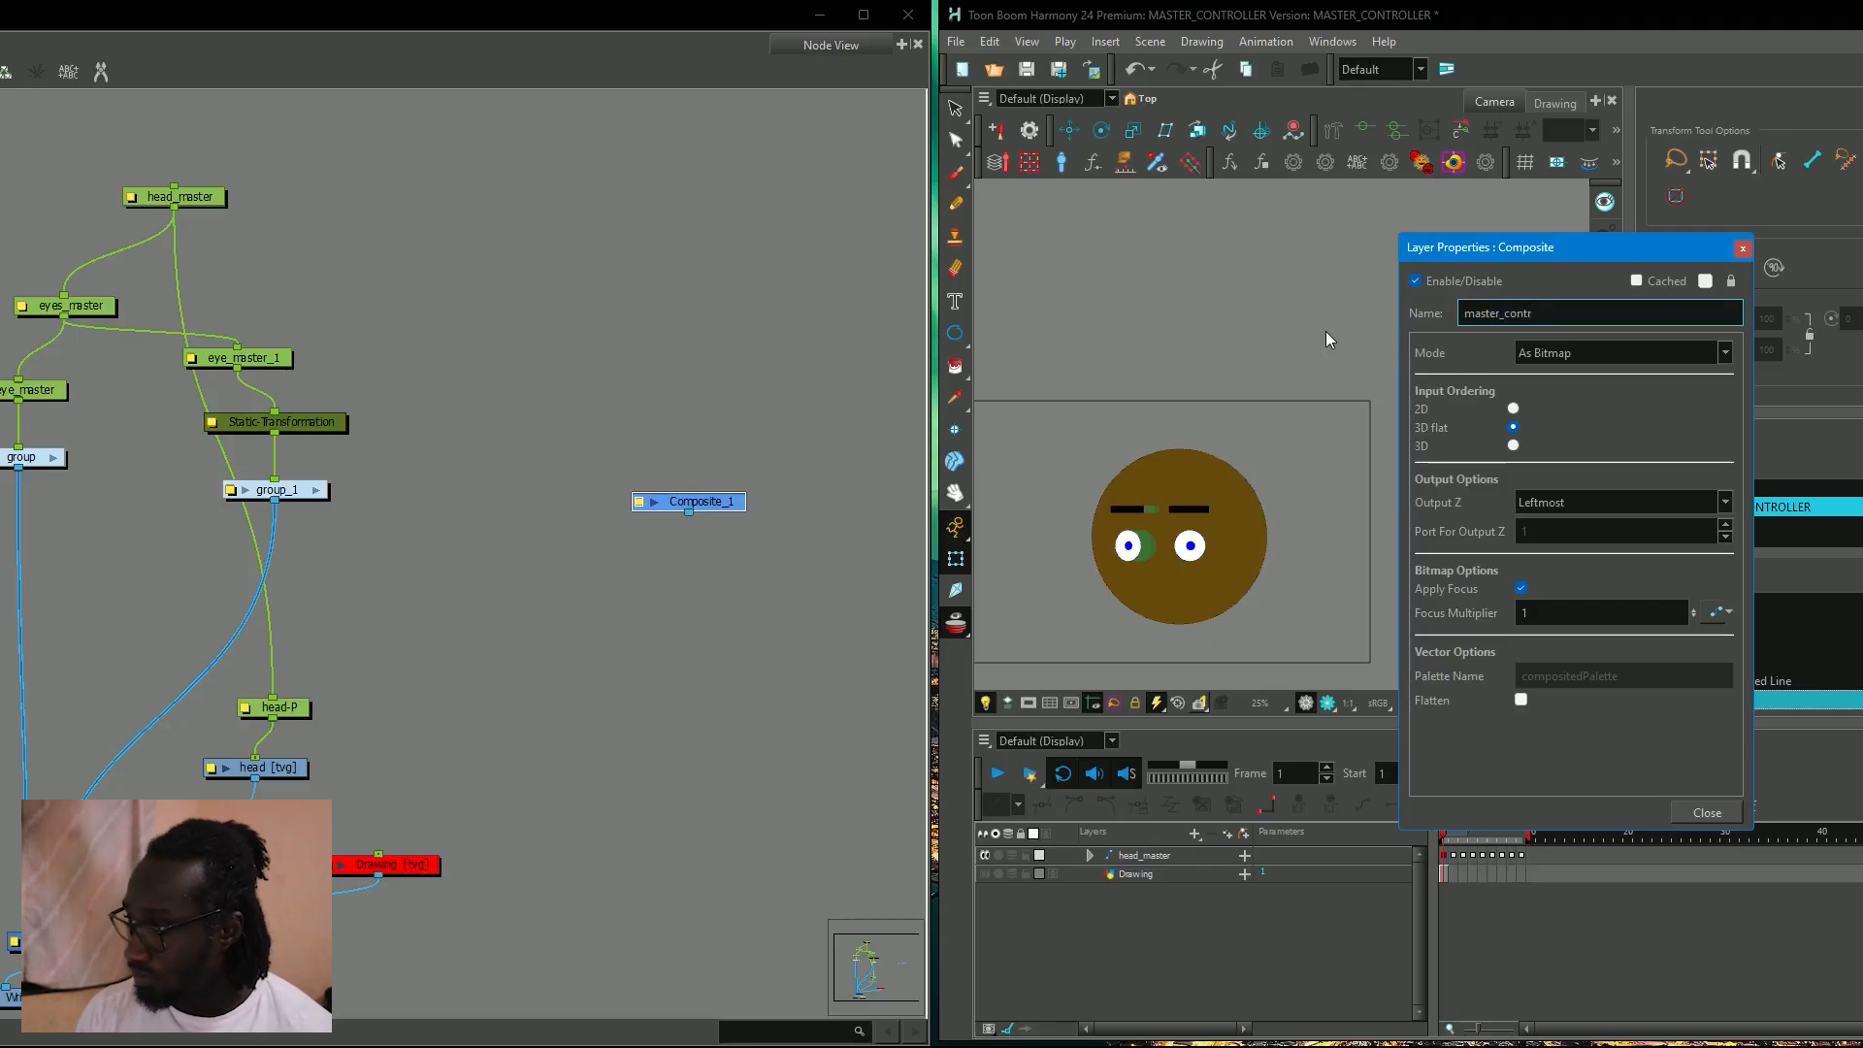
text(oller)
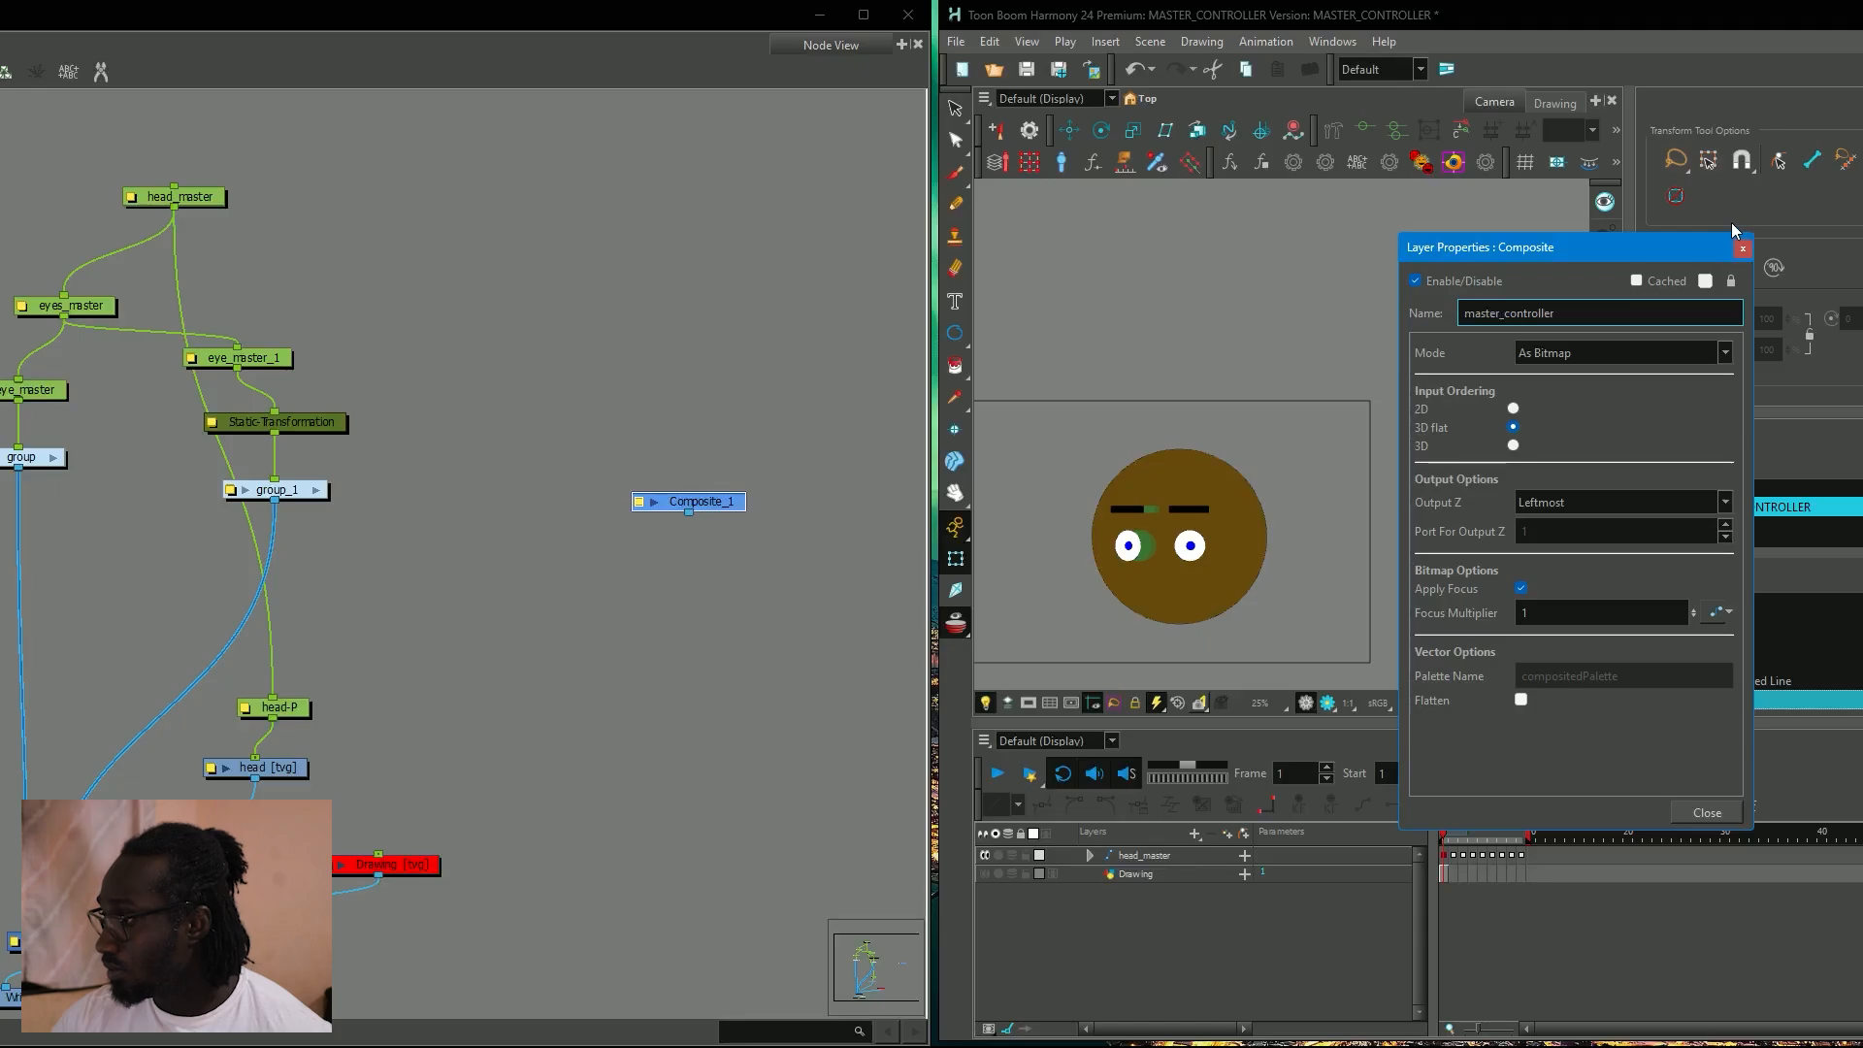
click(1741, 246)
Connect the master_controller composite to the rig's main Composite node.
drag(642, 572, 235, 745)
scroll(778, 443, down, 1)
scroll(558, 519, down, 1)
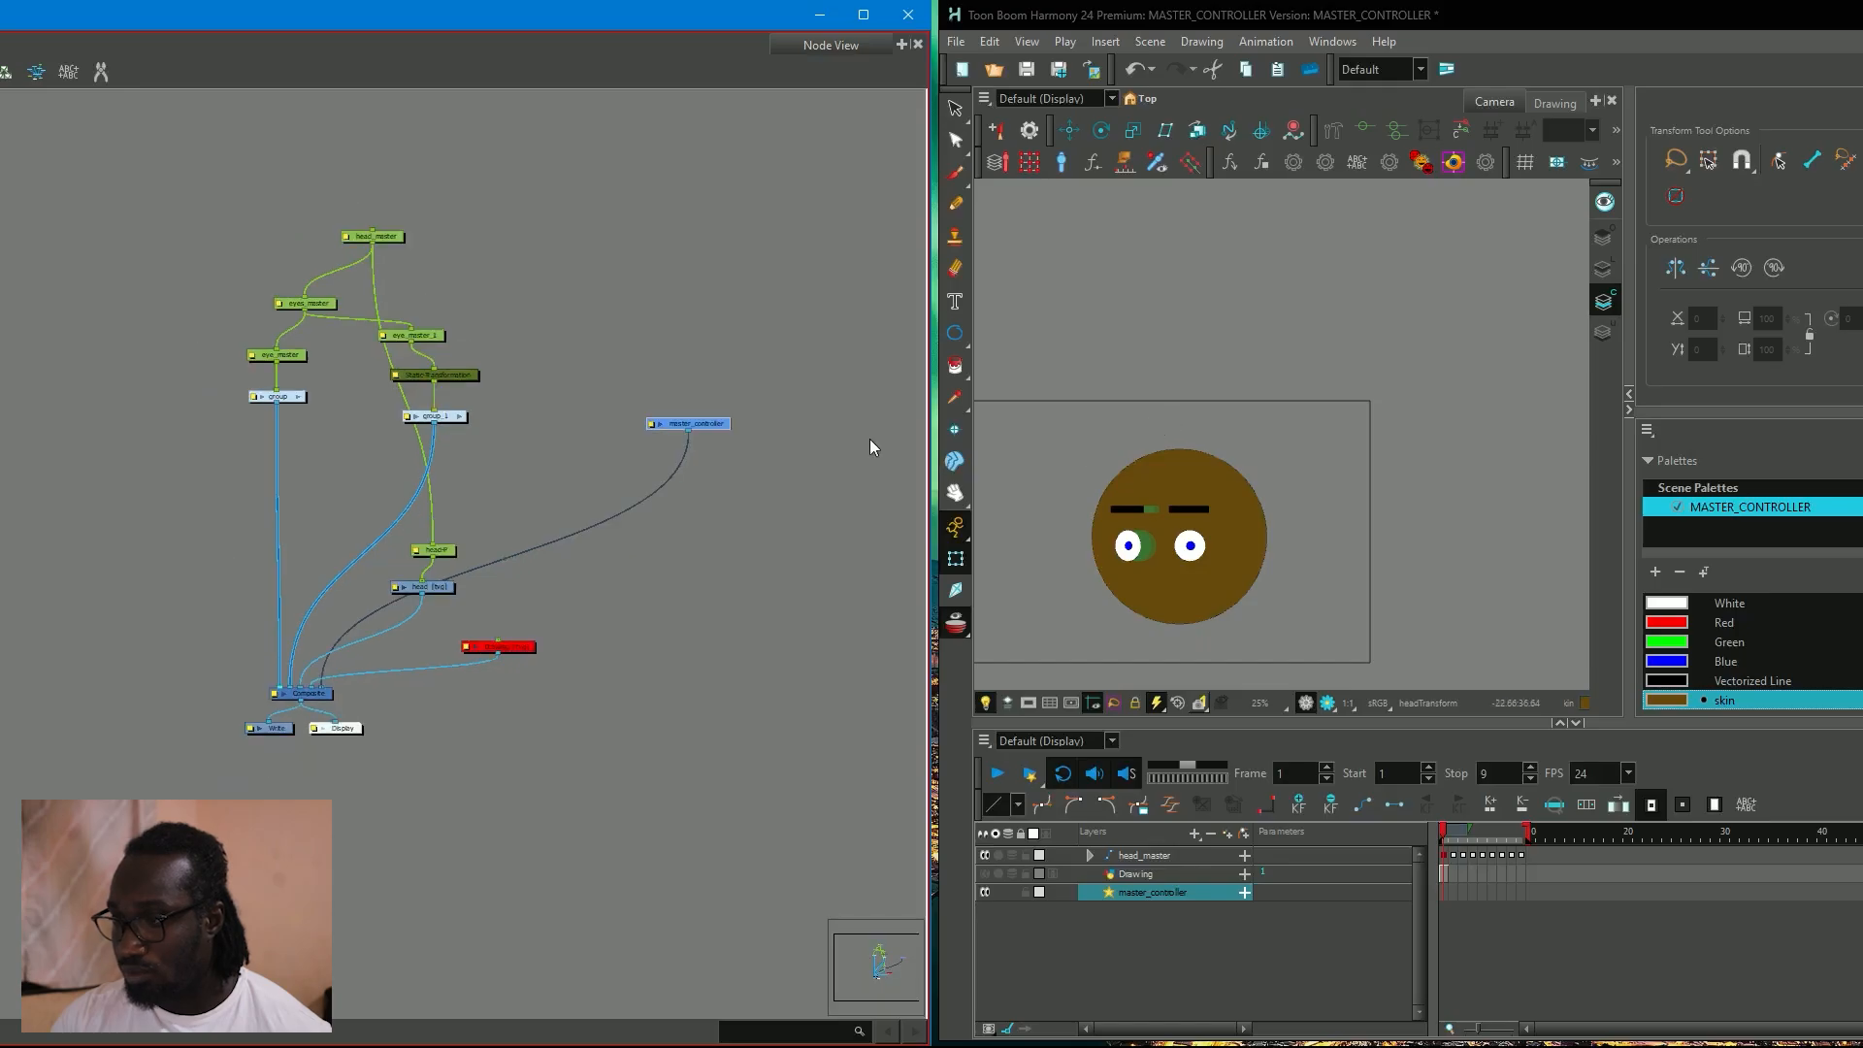
Open the Master Controller Slider Wizard again and add all head rig nodes to its monitored attributes.
click(1062, 162)
drag(204, 287, 458, 607)
click(1206, 645)
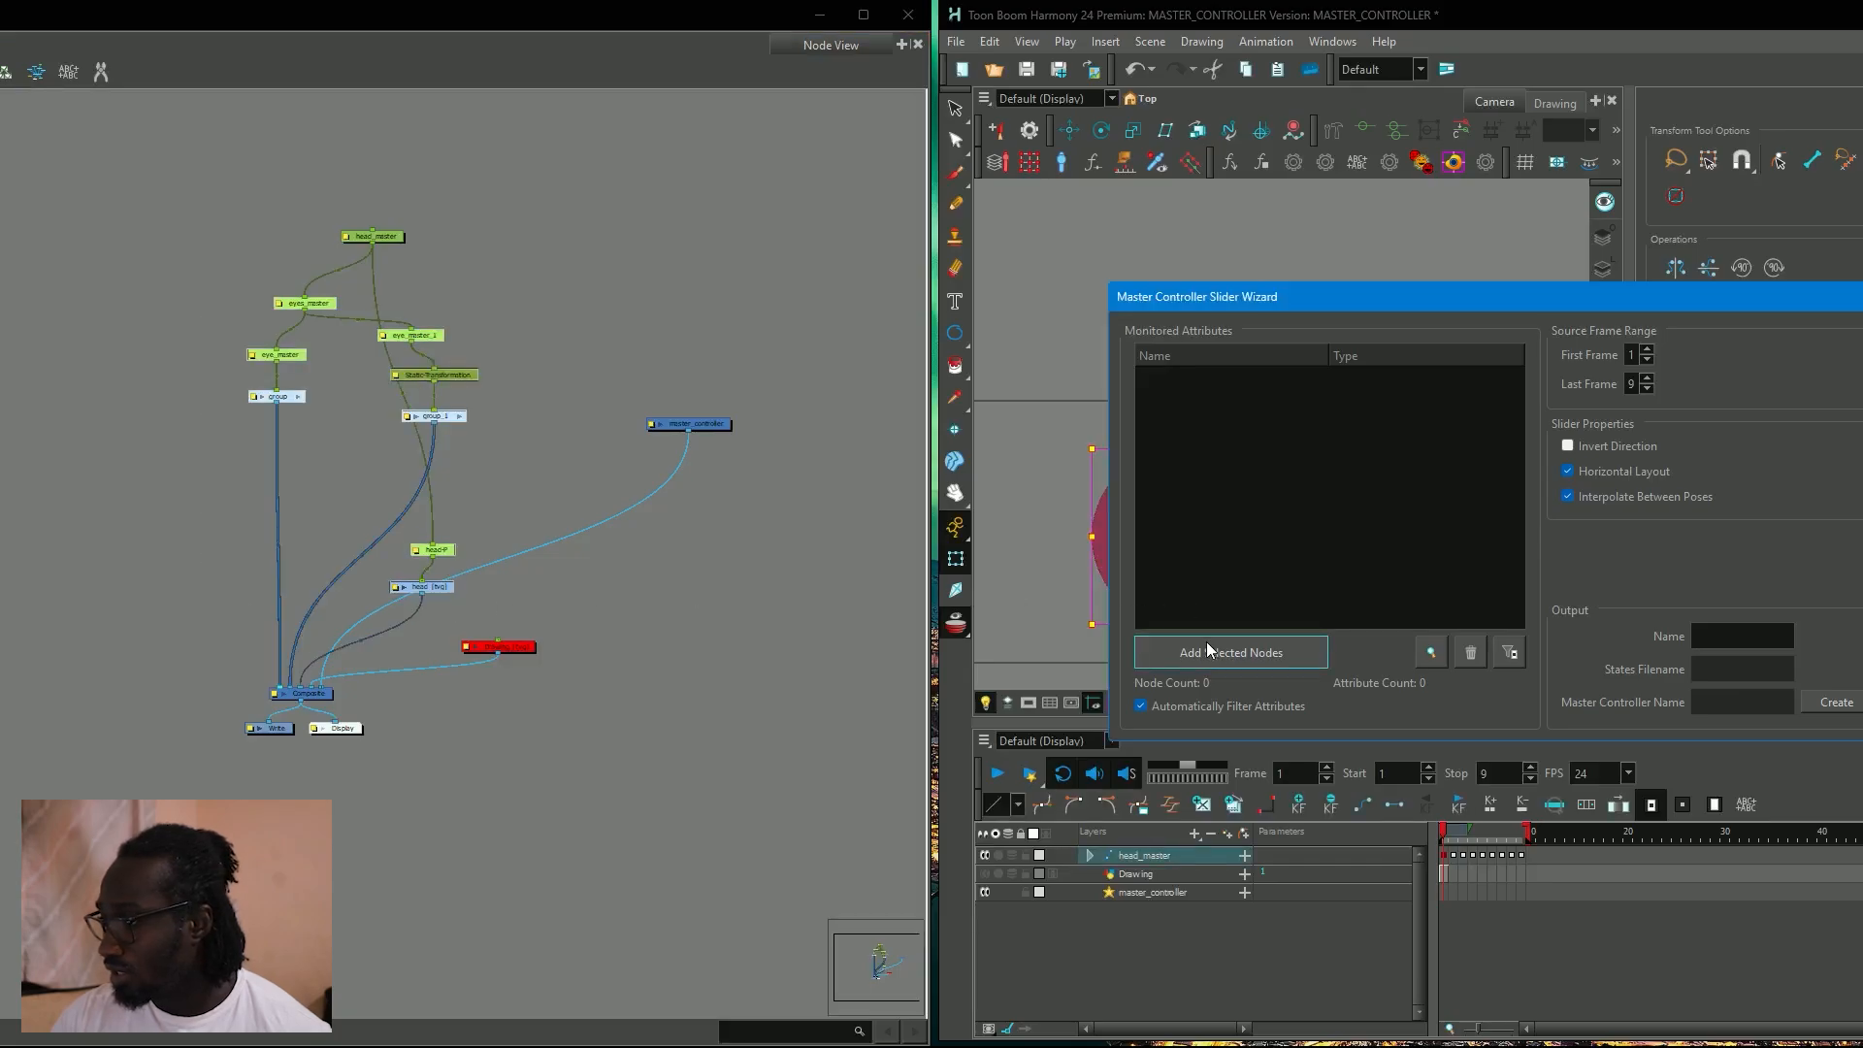
Create the slider as "head turn", attach it to Top/master_controller, and save its poses as head turn.tbState.
click(1779, 641)
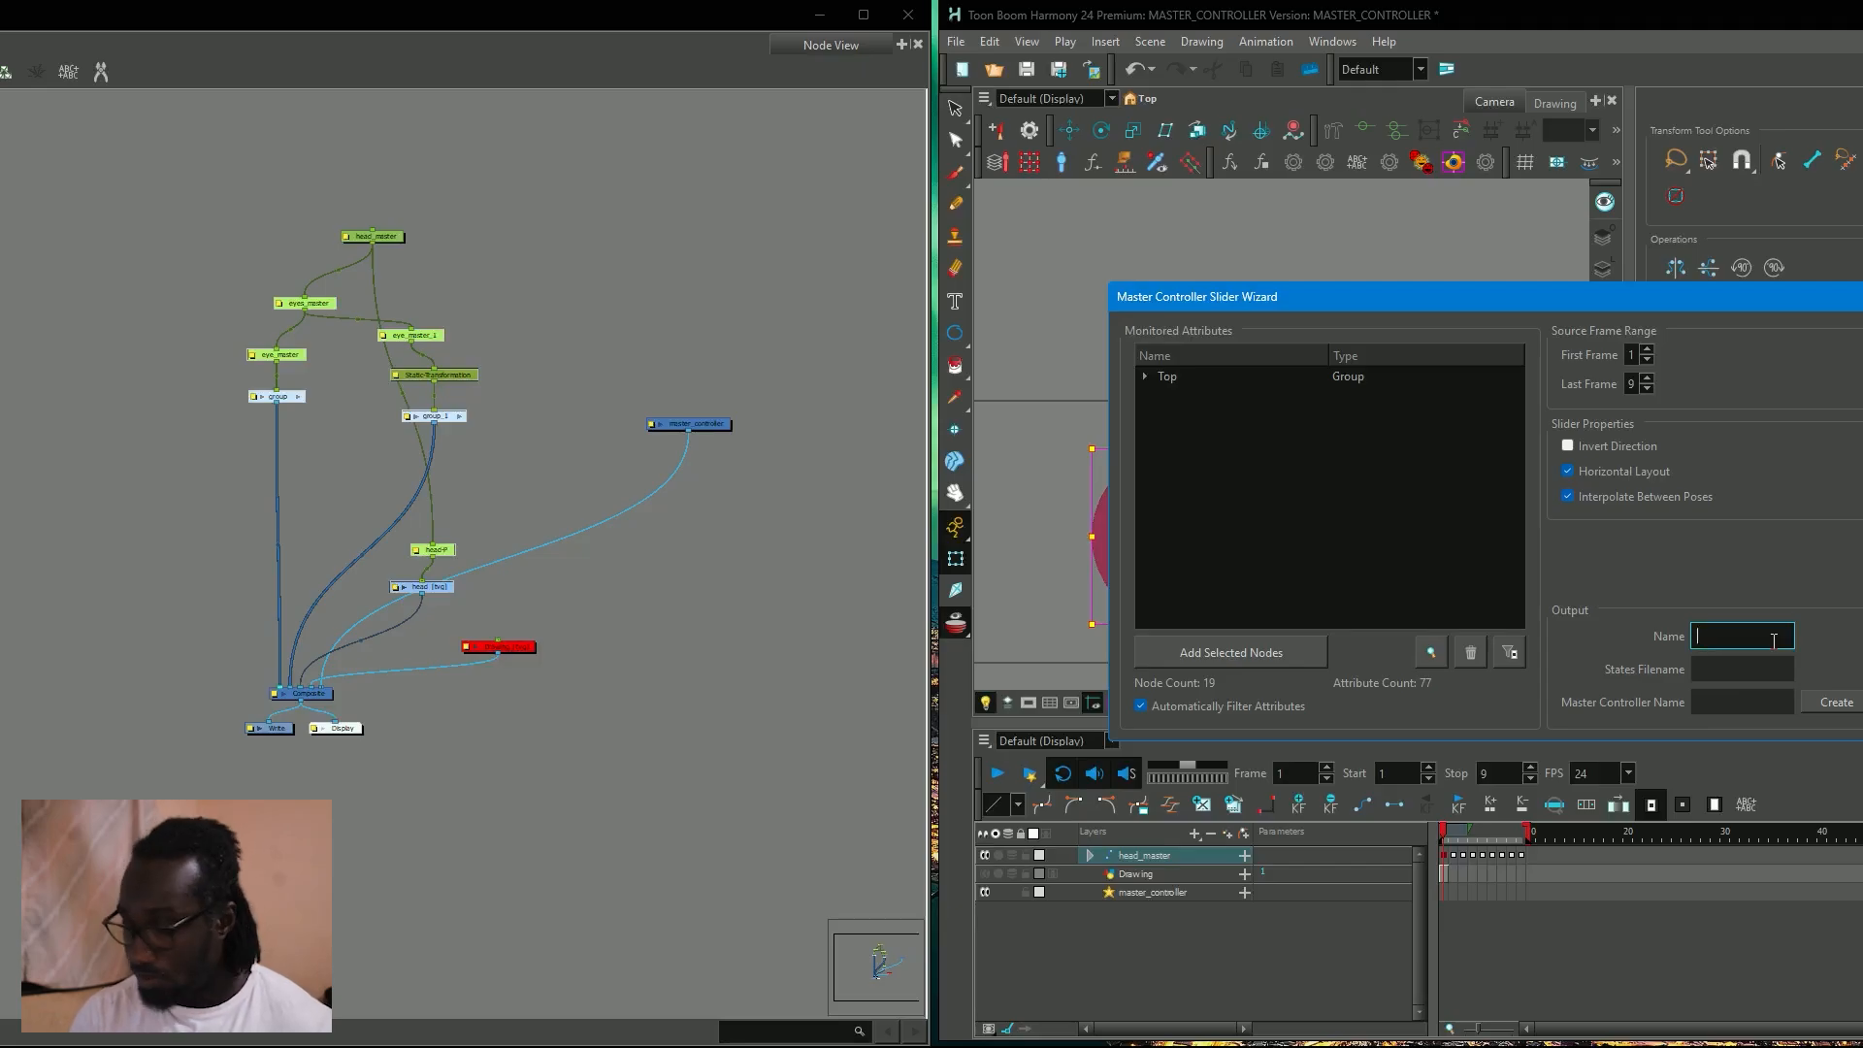
text(head turn)
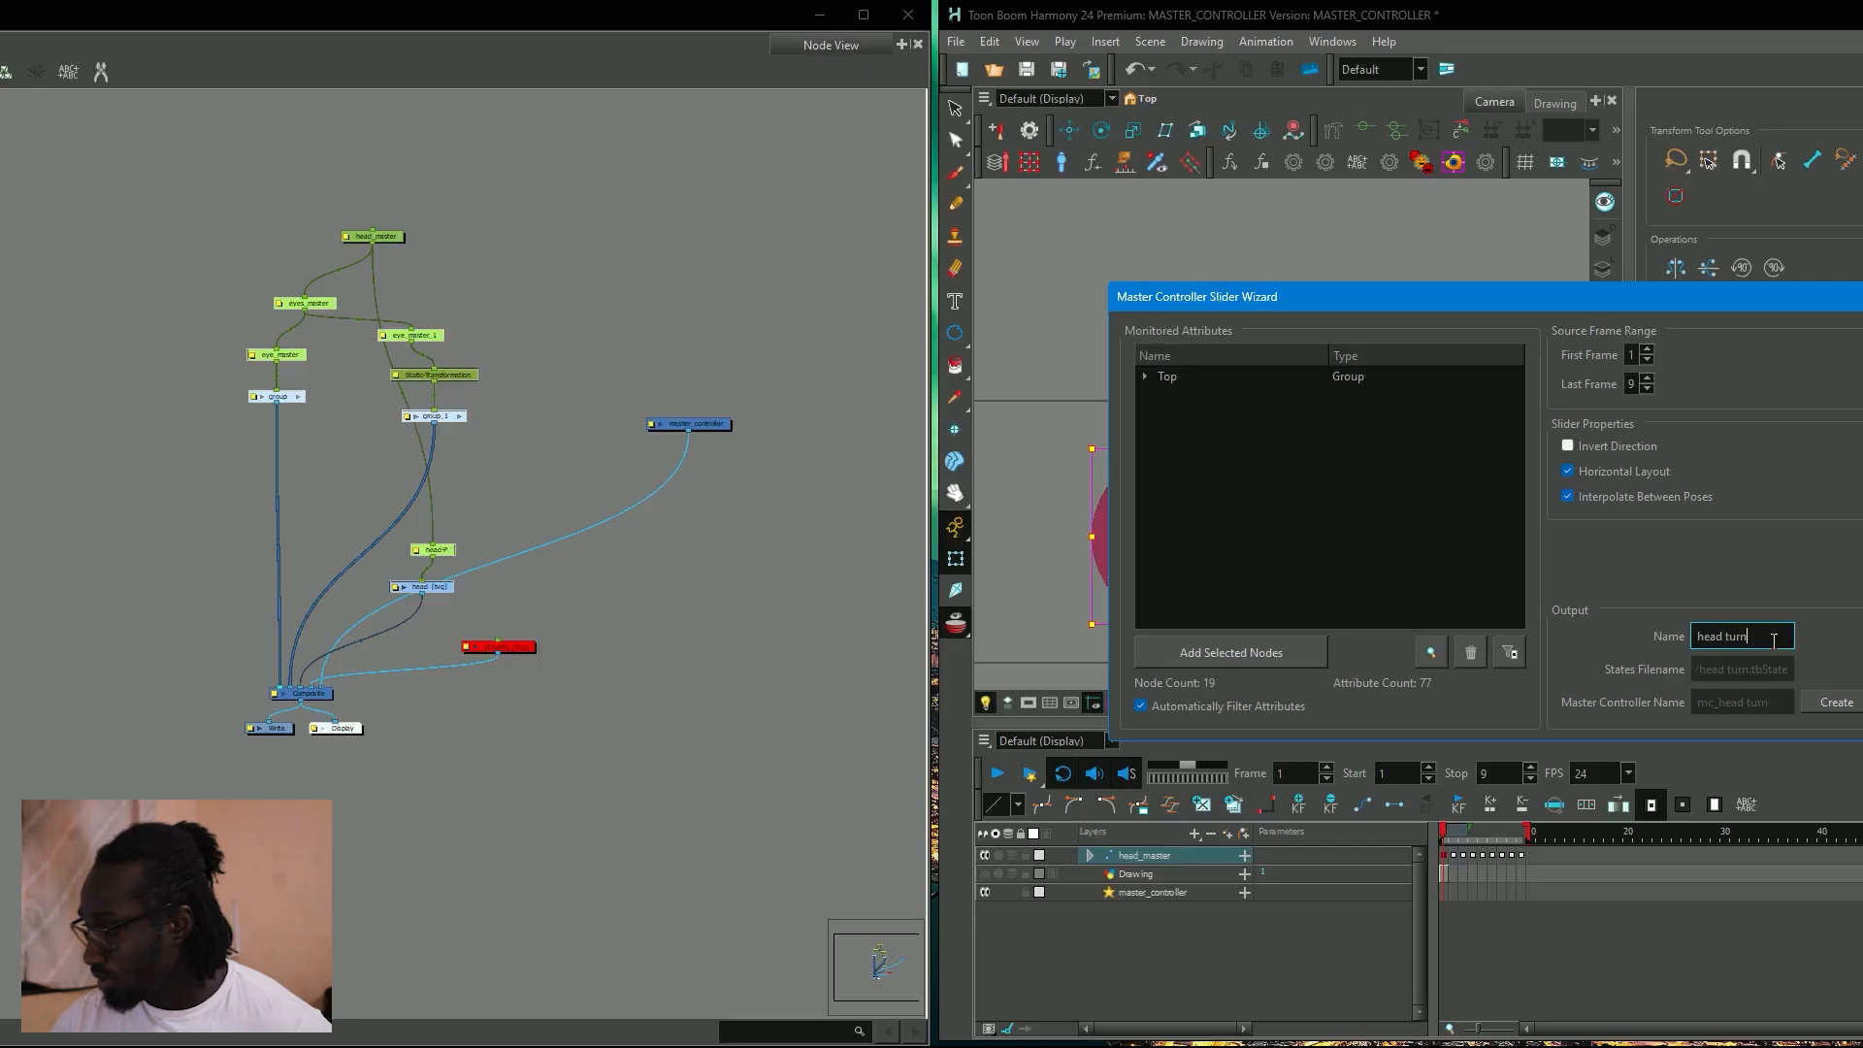
click(1824, 701)
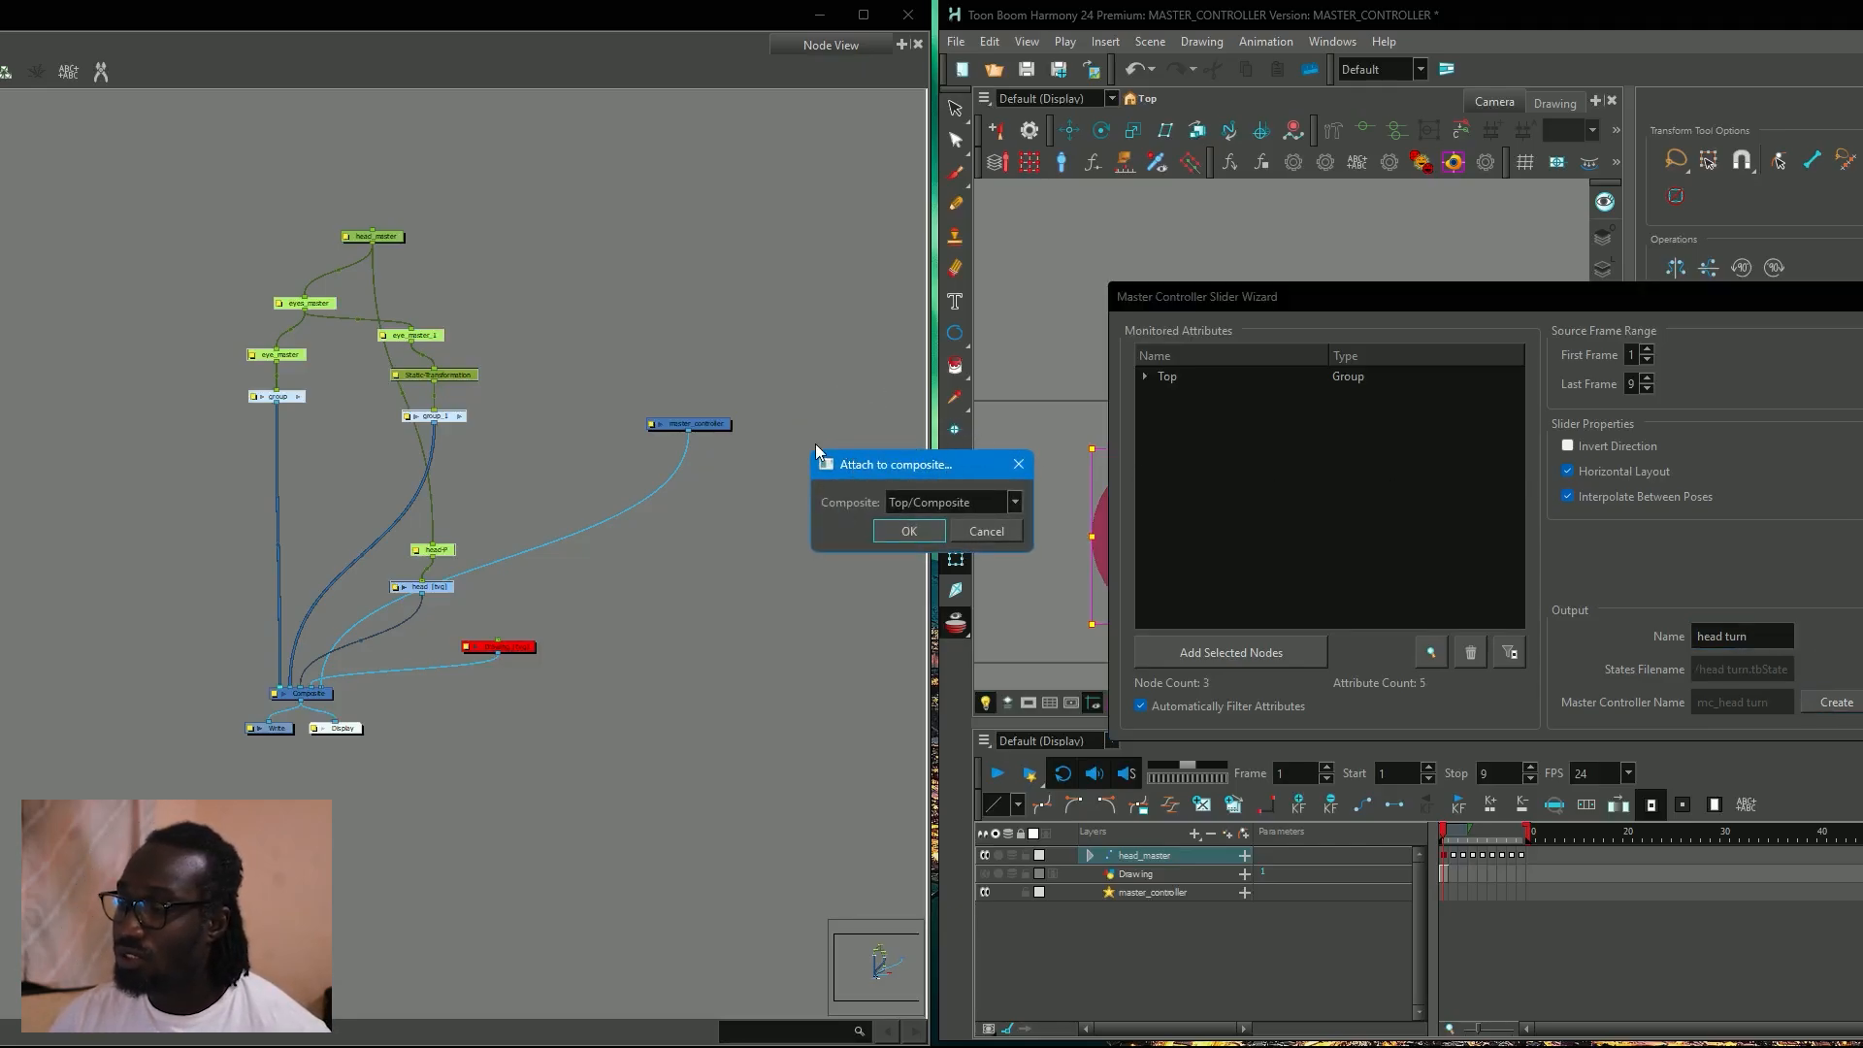
click(1014, 502)
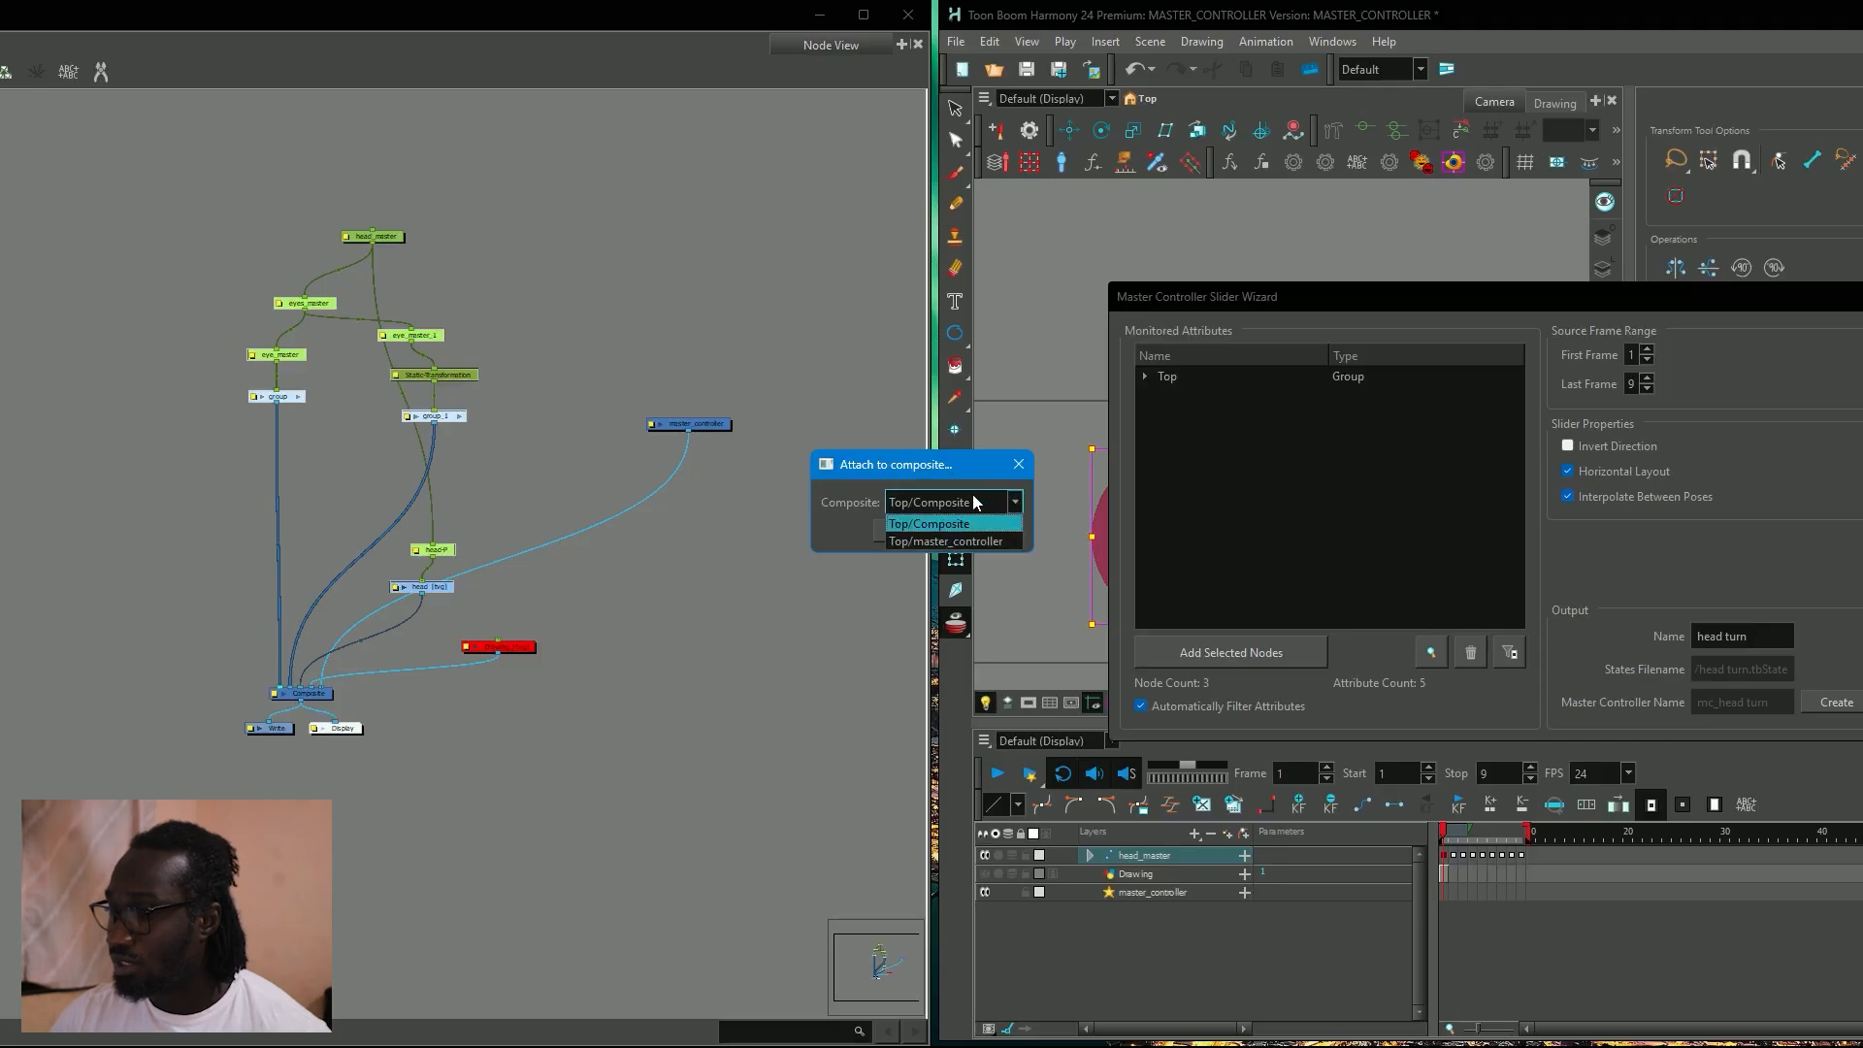
click(960, 542)
click(937, 534)
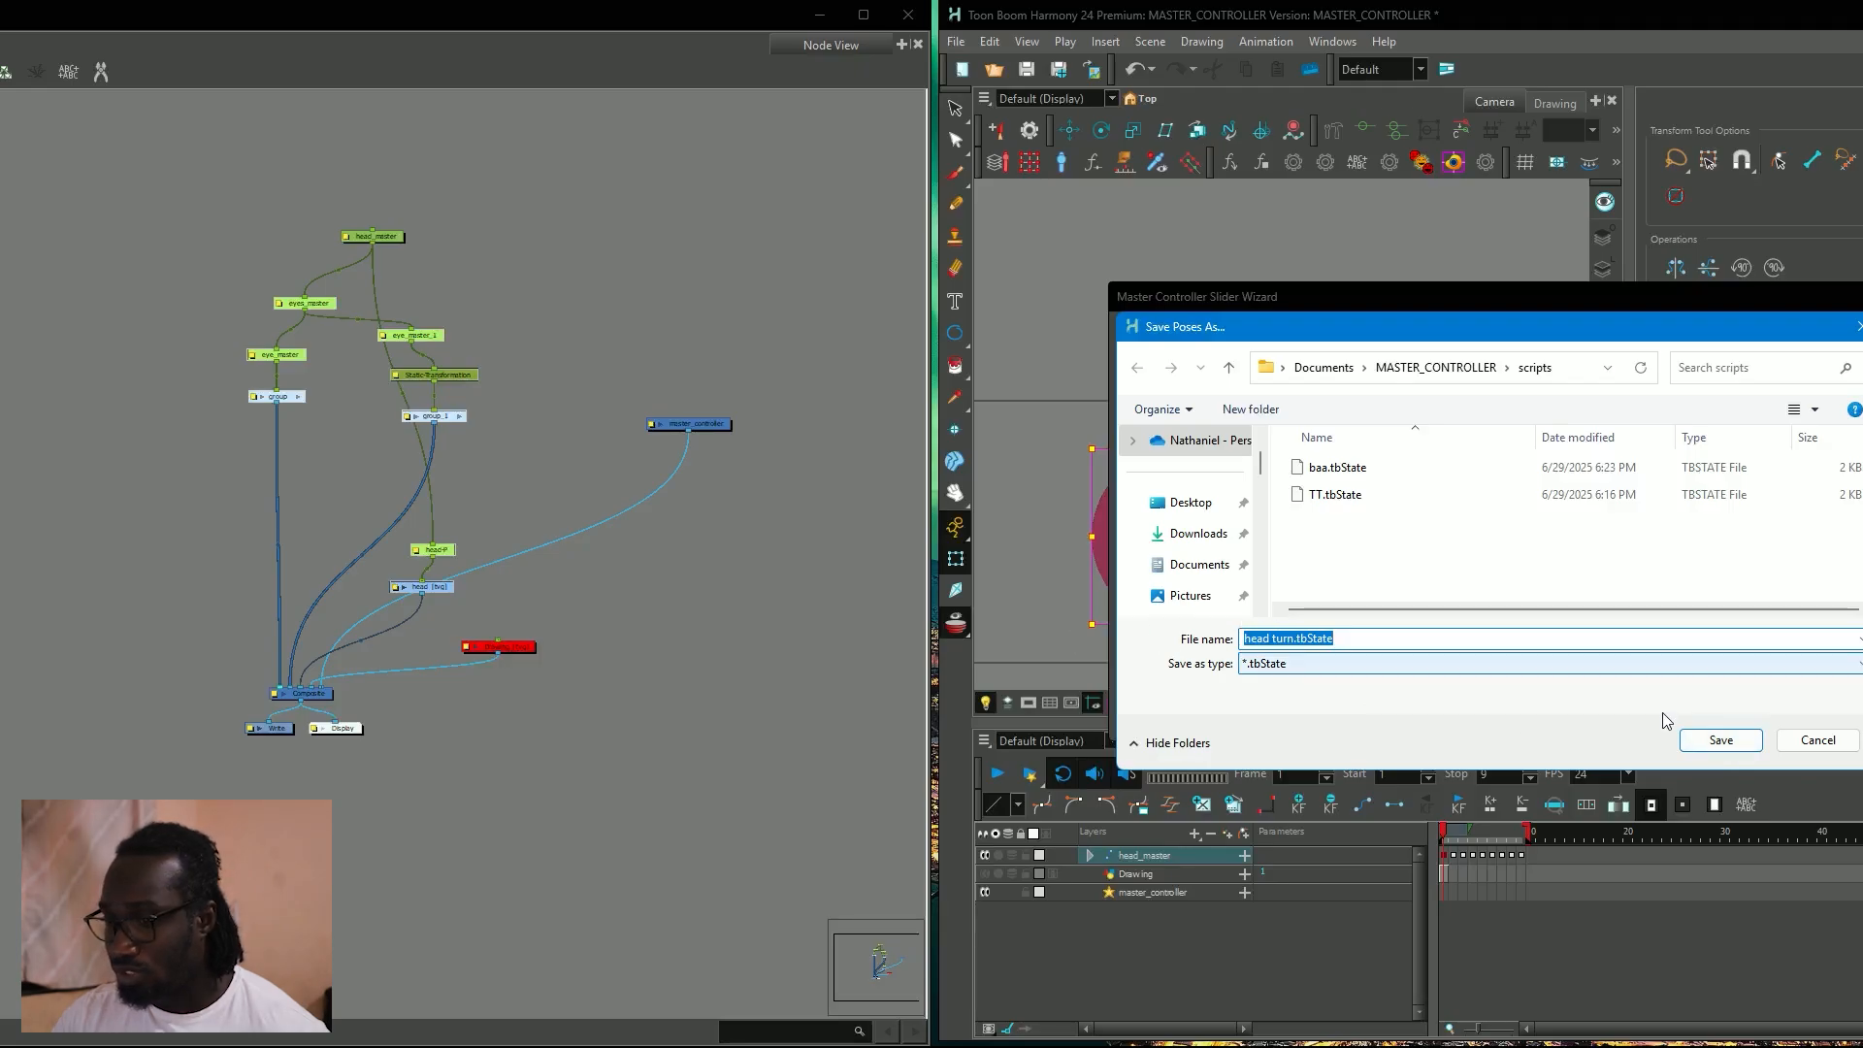
click(1721, 740)
Add a parent peg to the mc_head_turn node and close the slider wizard.
drag(346, 591, 450, 537)
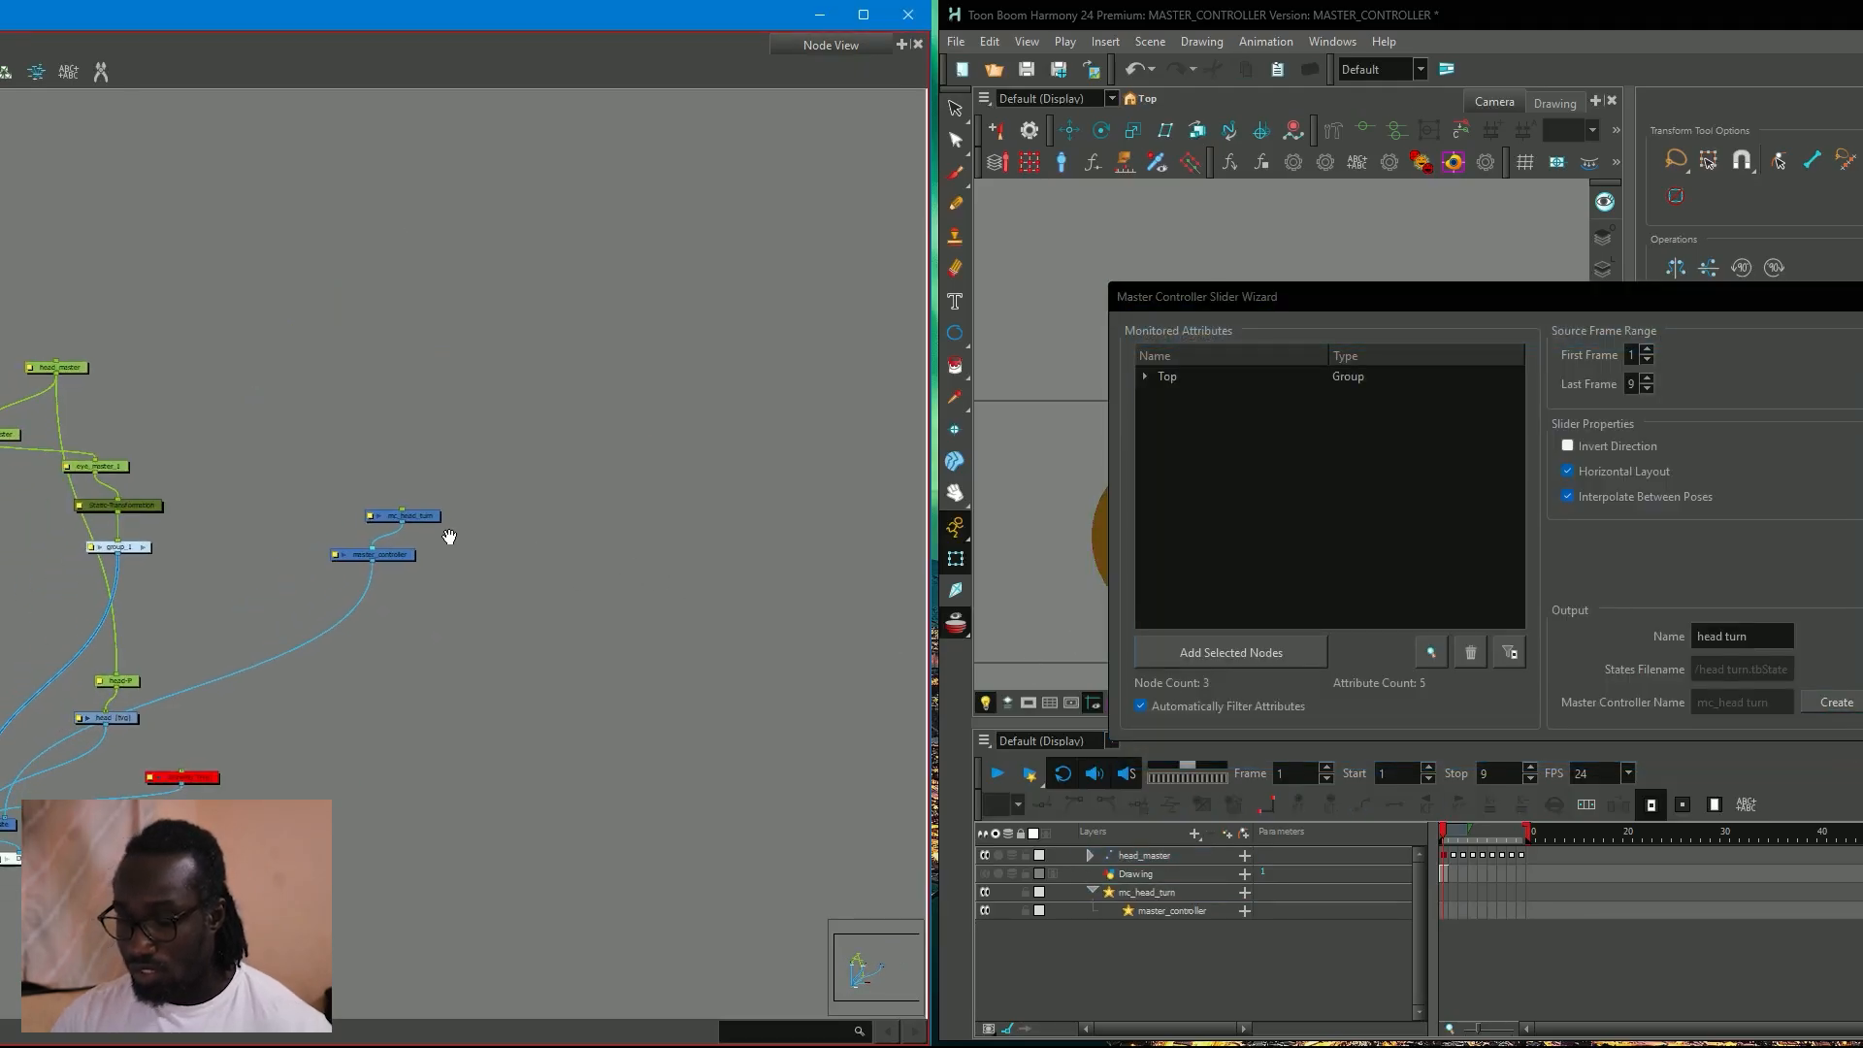
click(431, 515)
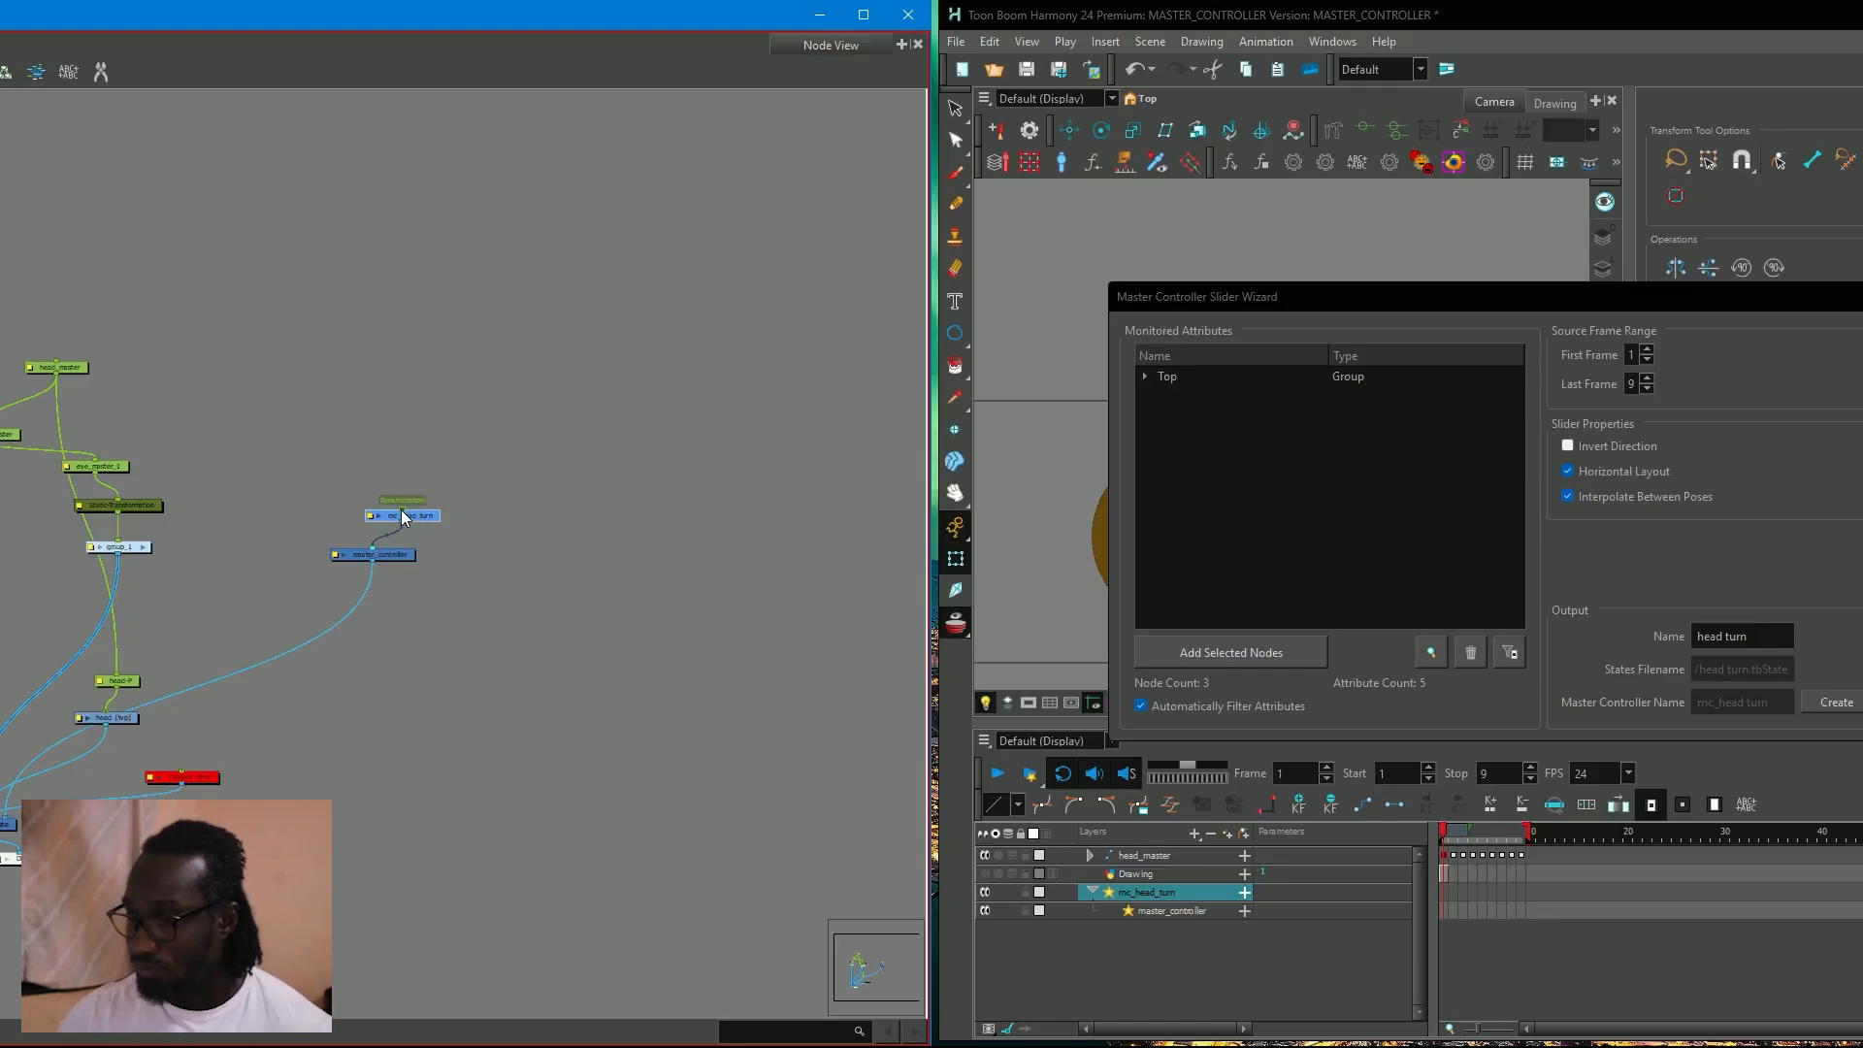
key(ctrl+p)
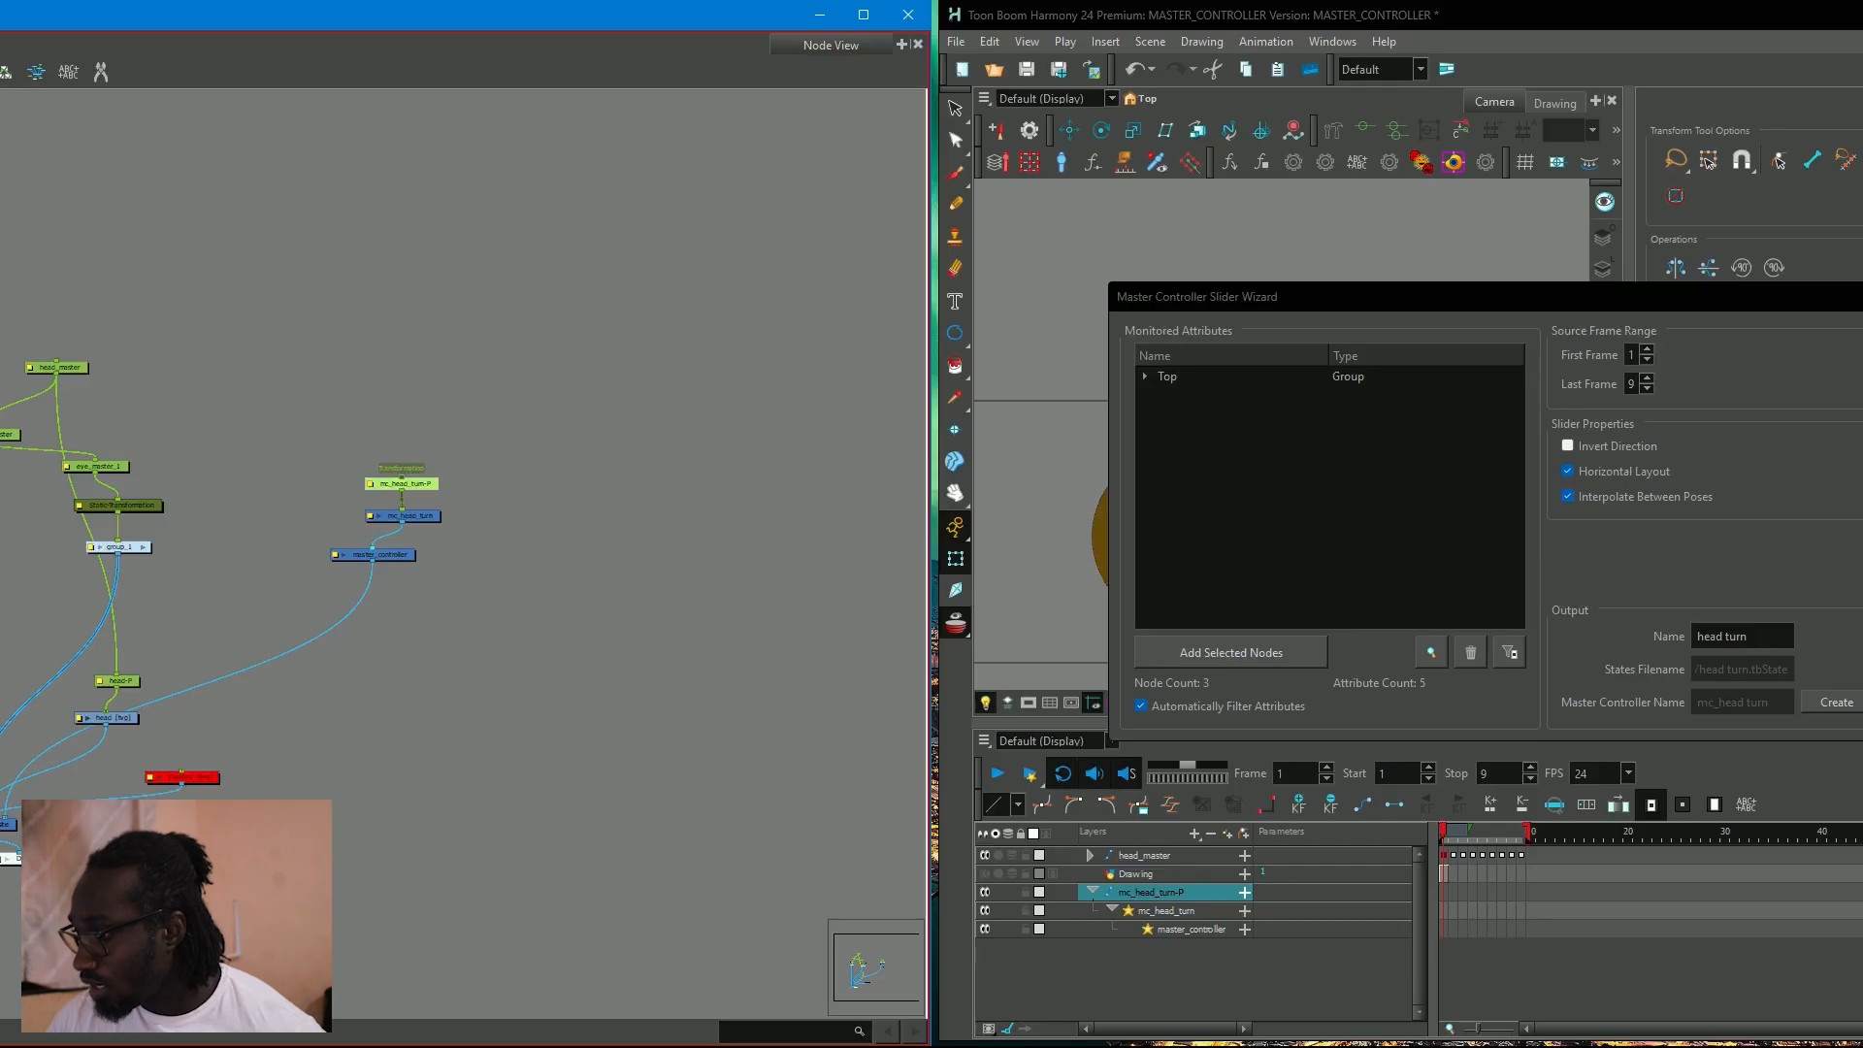
click(1862, 297)
Use the mc_head_turn-P peg to move the slider off the face to beyond the camera frame's upper-right corner.
scroll(1368, 454, down, 2)
scroll(1124, 496, up, 1)
click(395, 479)
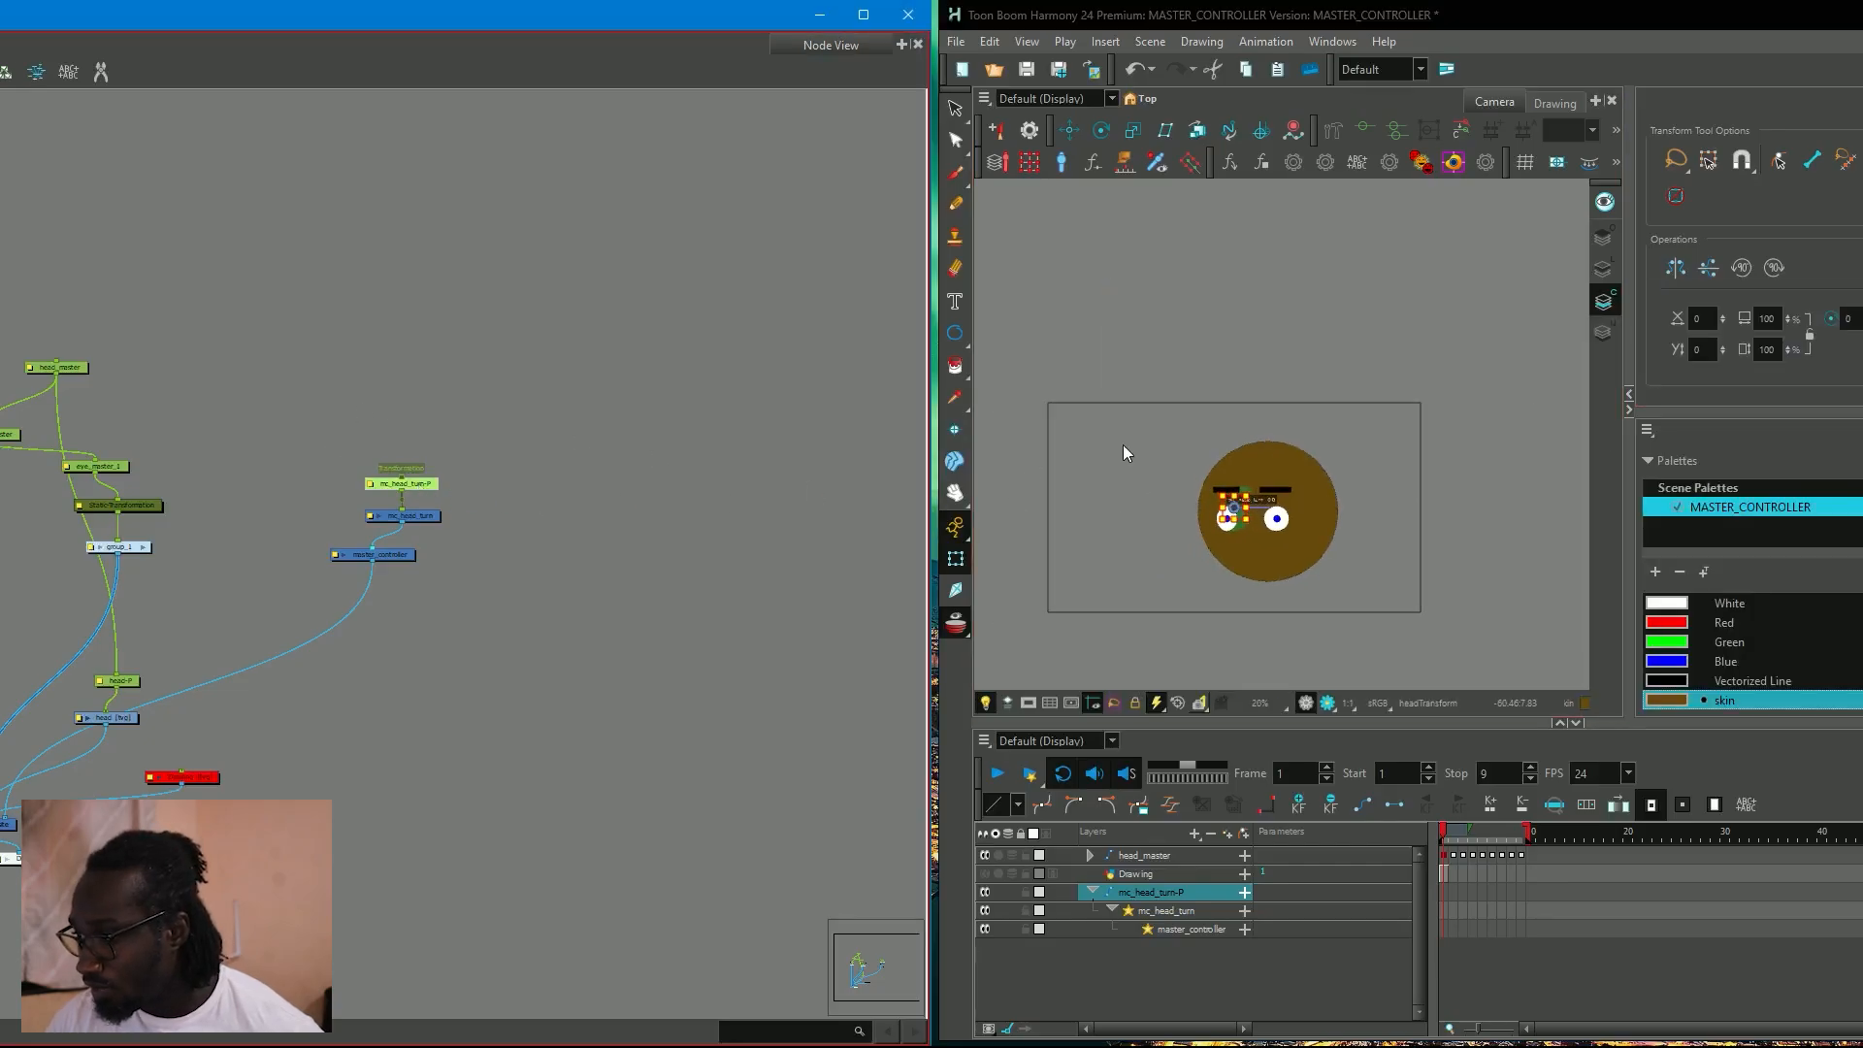
drag(1240, 506, 1308, 452)
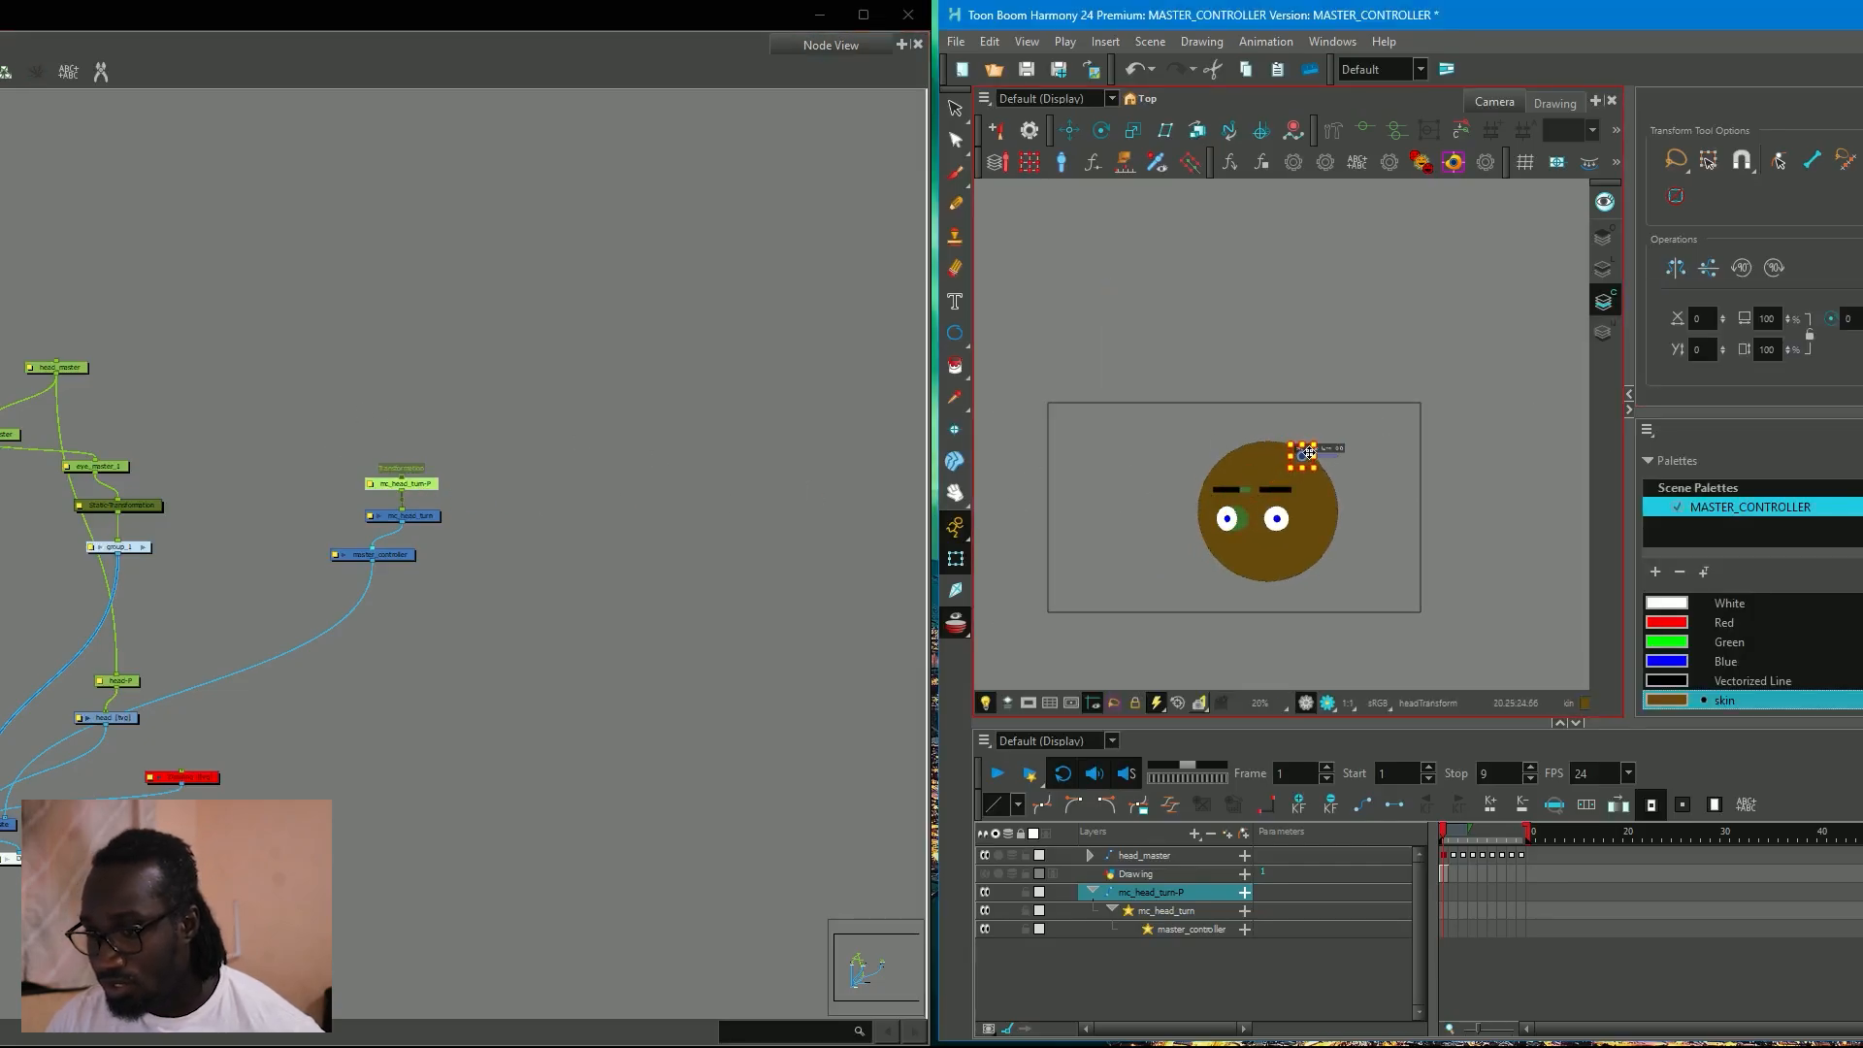
key(ctrl+z)
drag(947, 522, 1048, 548)
drag(1244, 506, 1460, 330)
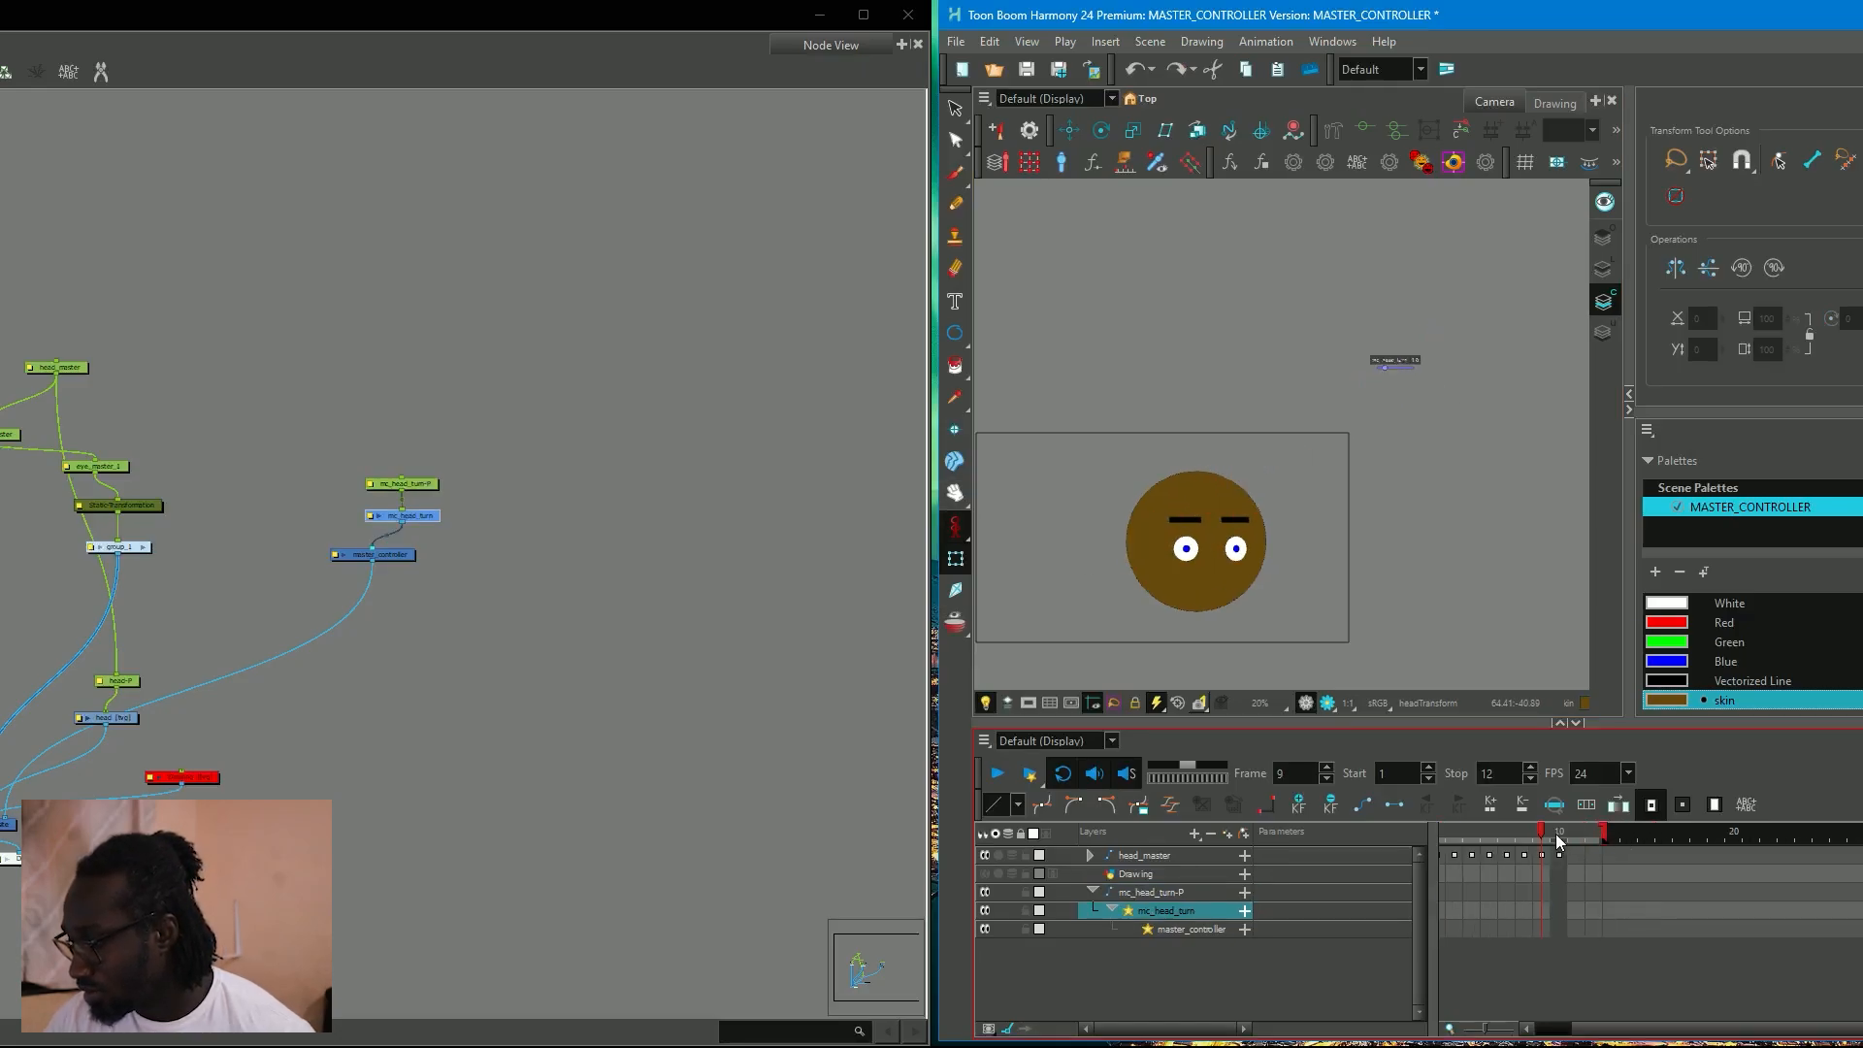
click(1572, 830)
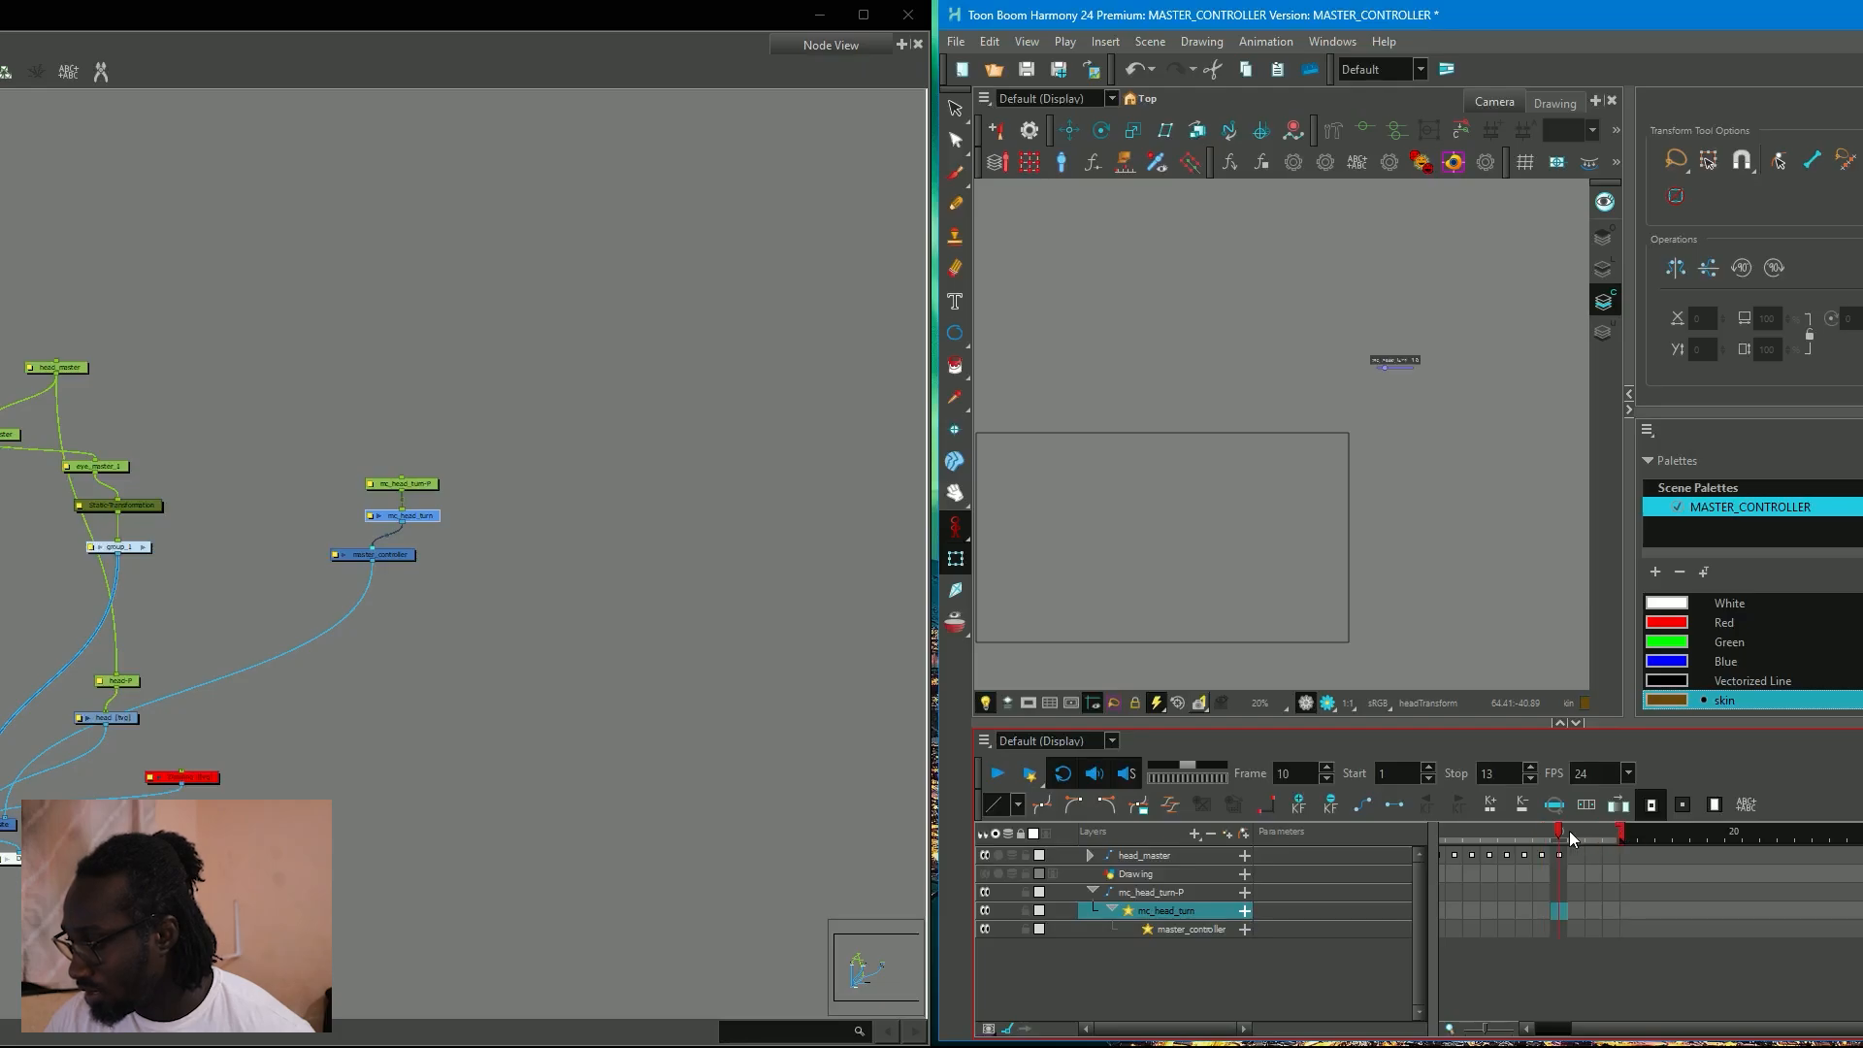
click(1558, 853)
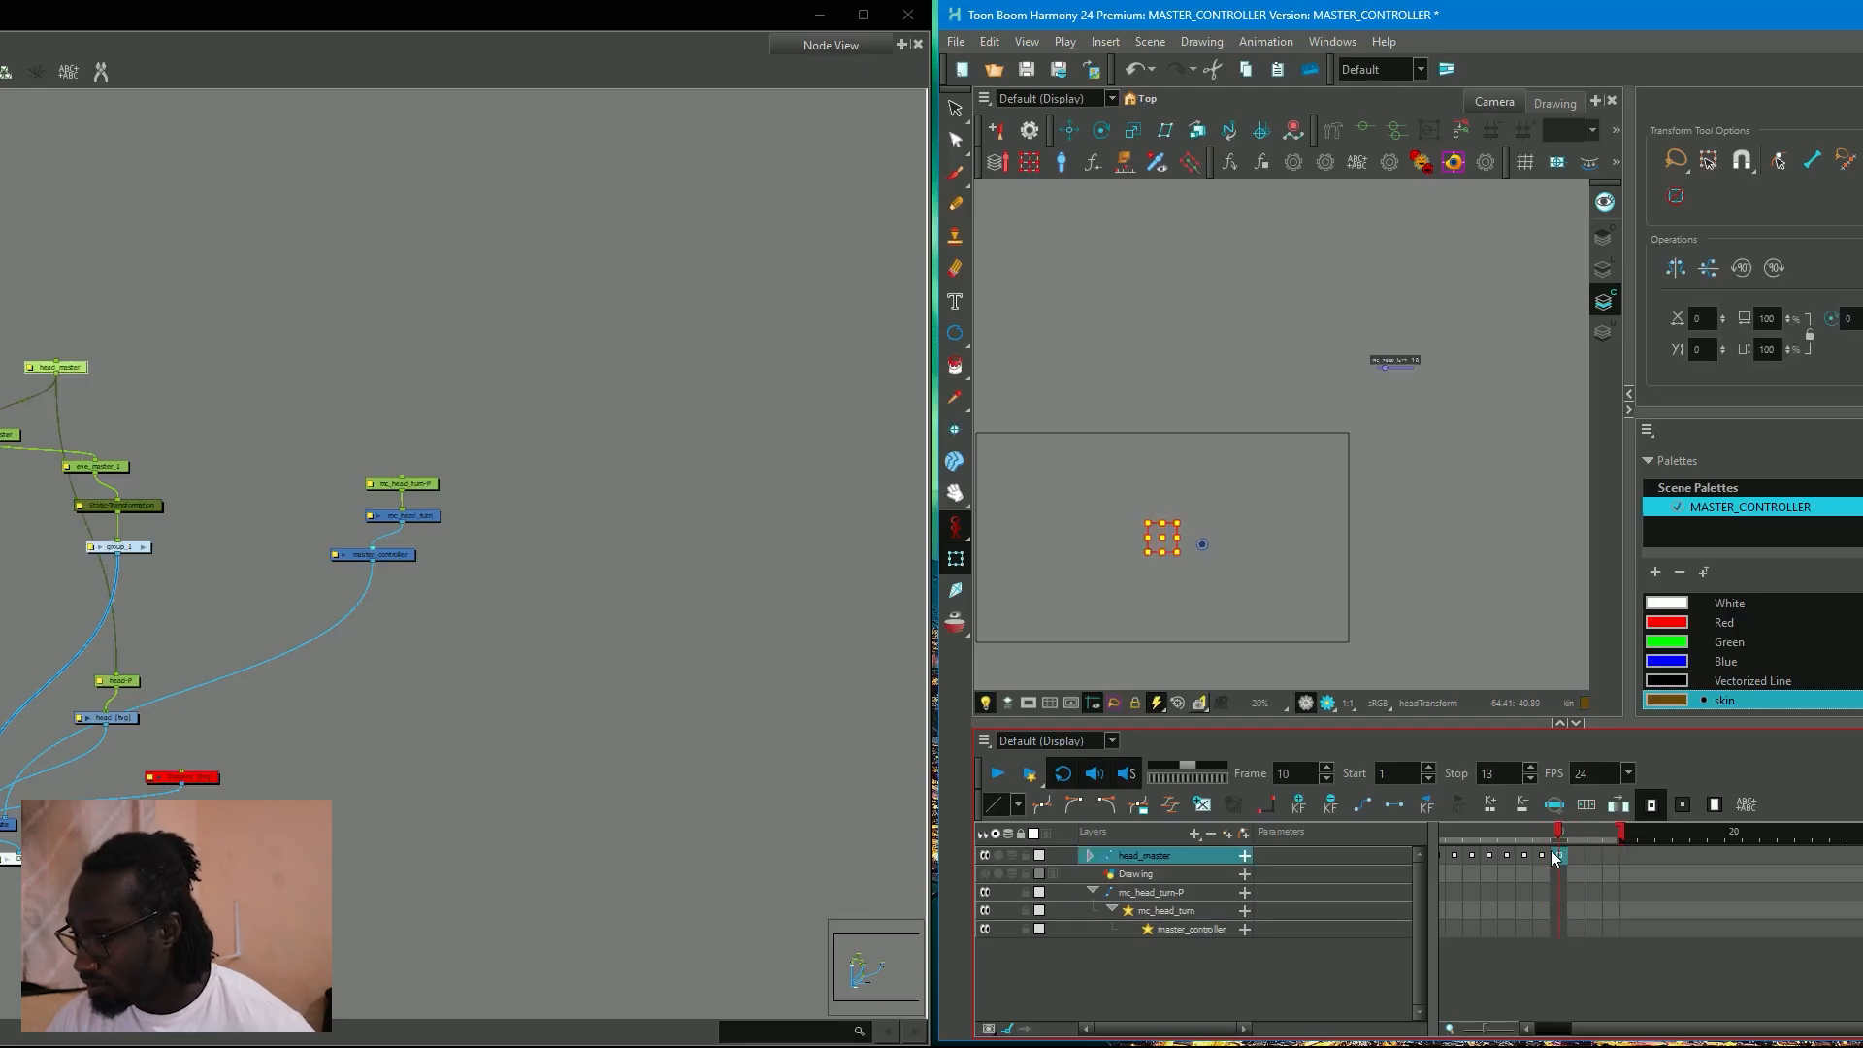
click(1529, 858)
key(ctrl+z)
key(ctrl+z)
key(ctrl+z)
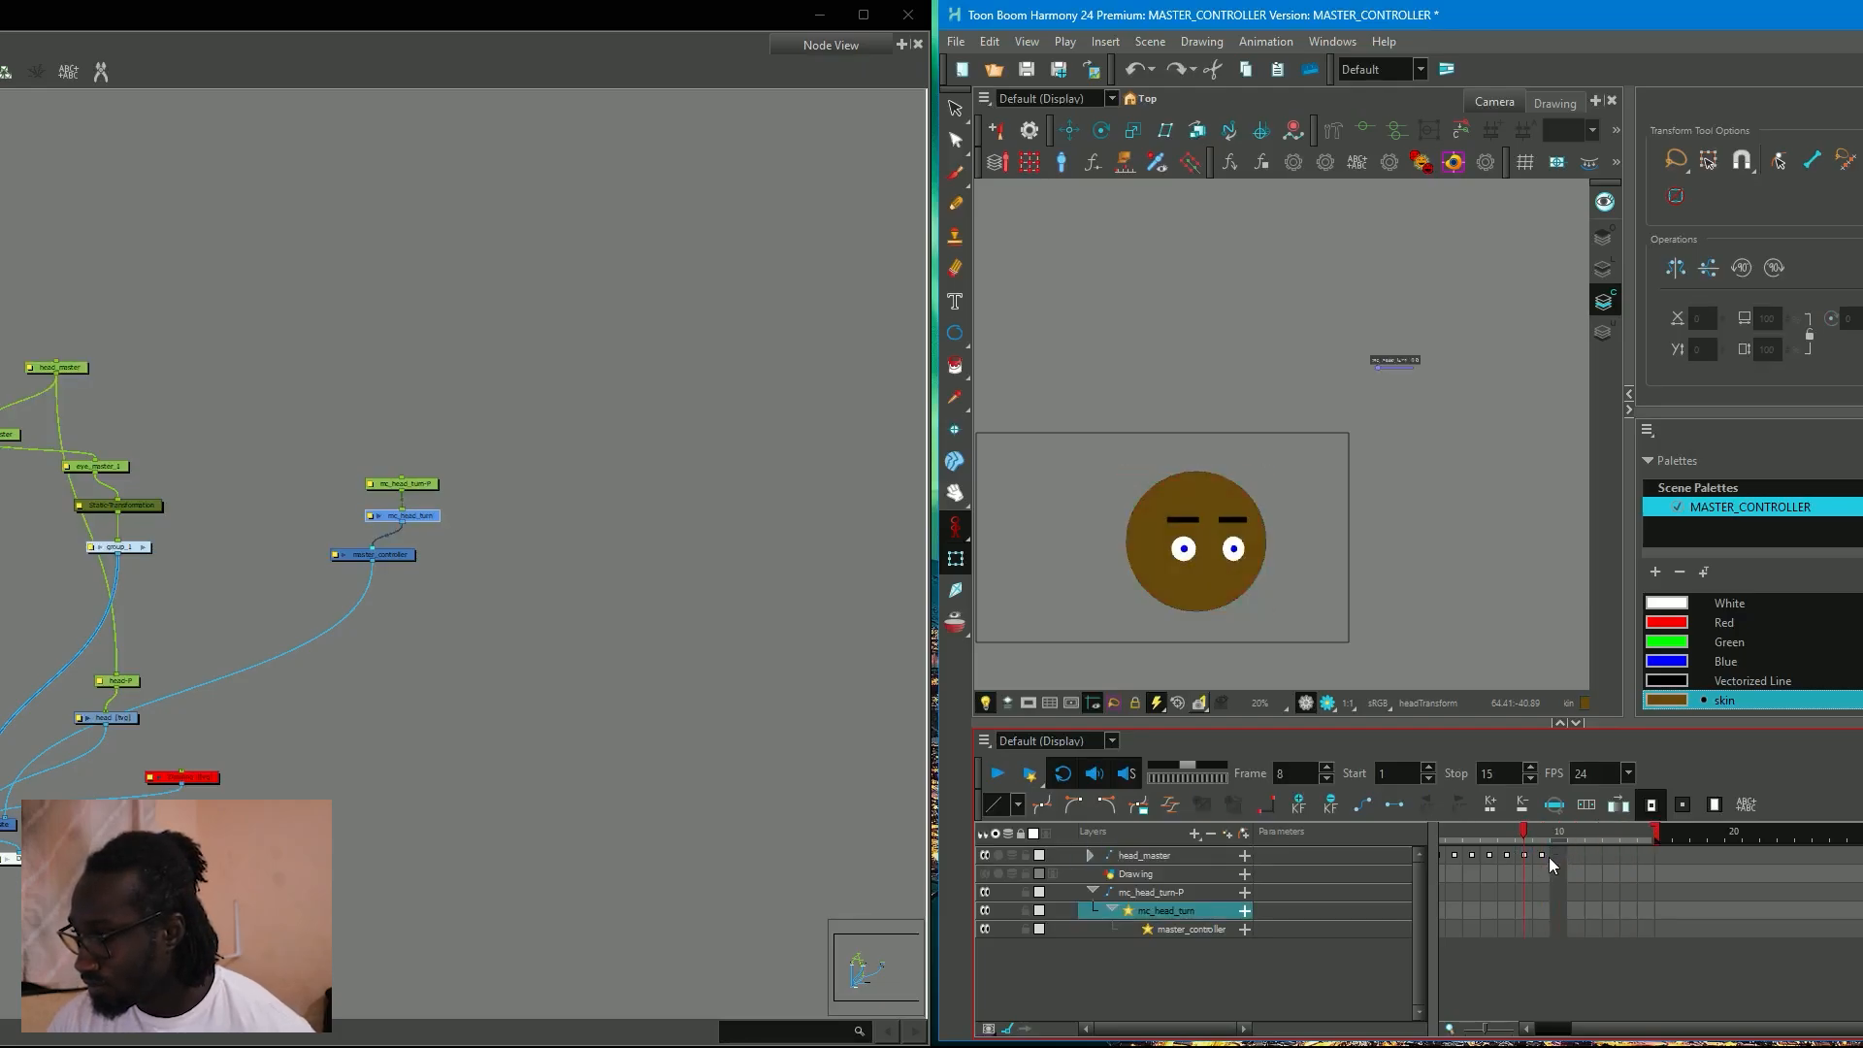
Extend the exposure of head_master from frame 9 to frame 15 in Overwrite mode.
click(1544, 857)
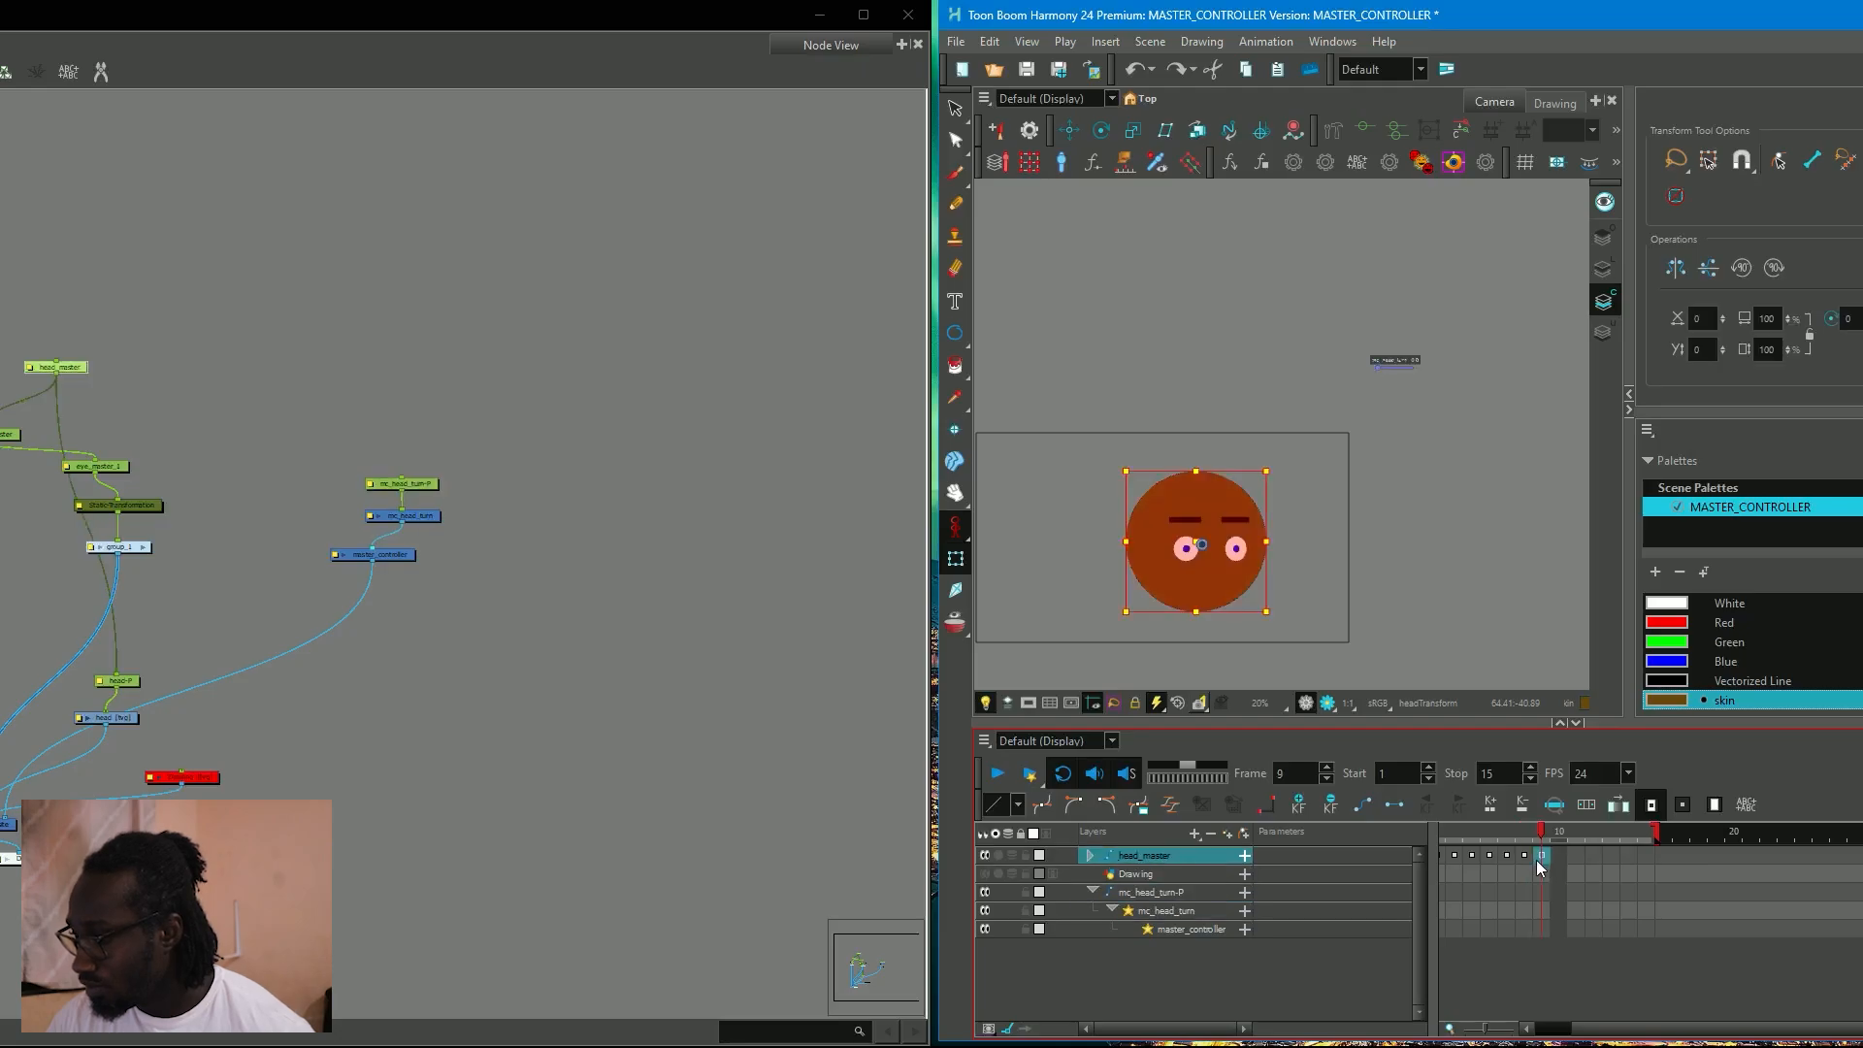
click(1552, 850)
click(1546, 851)
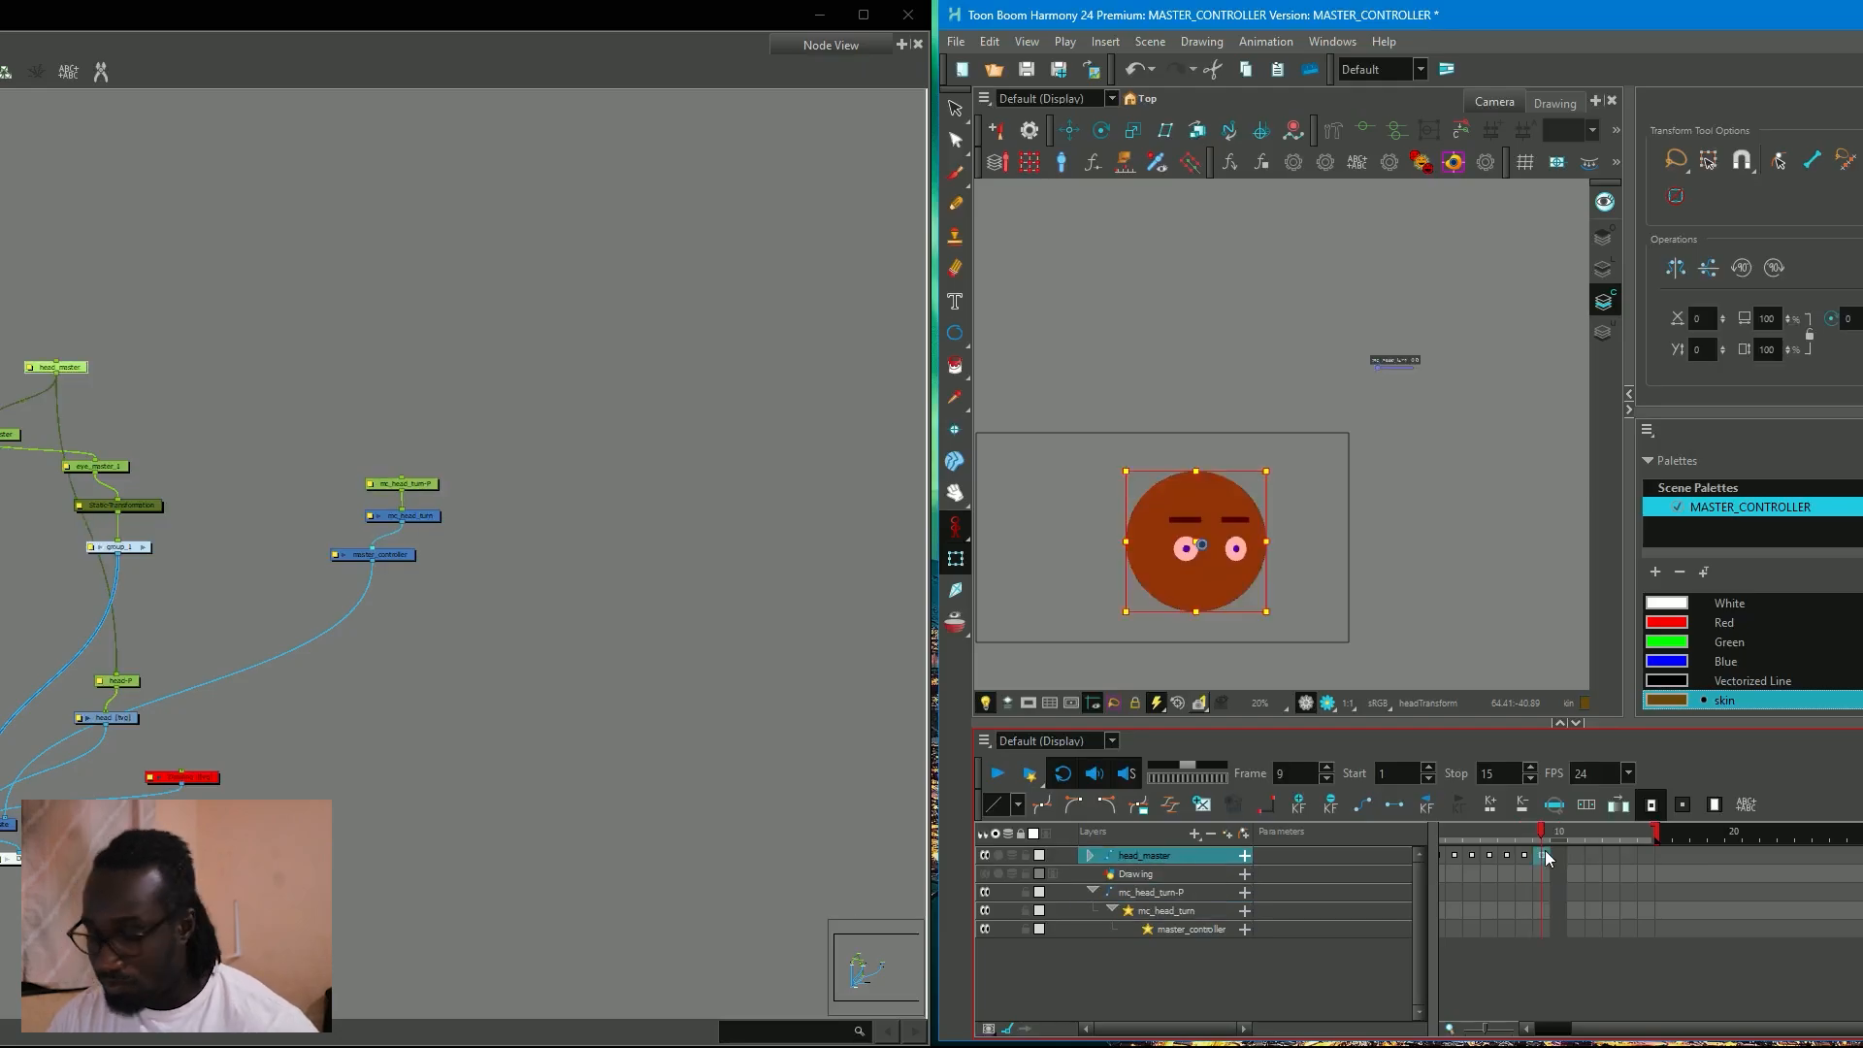
key(F5)
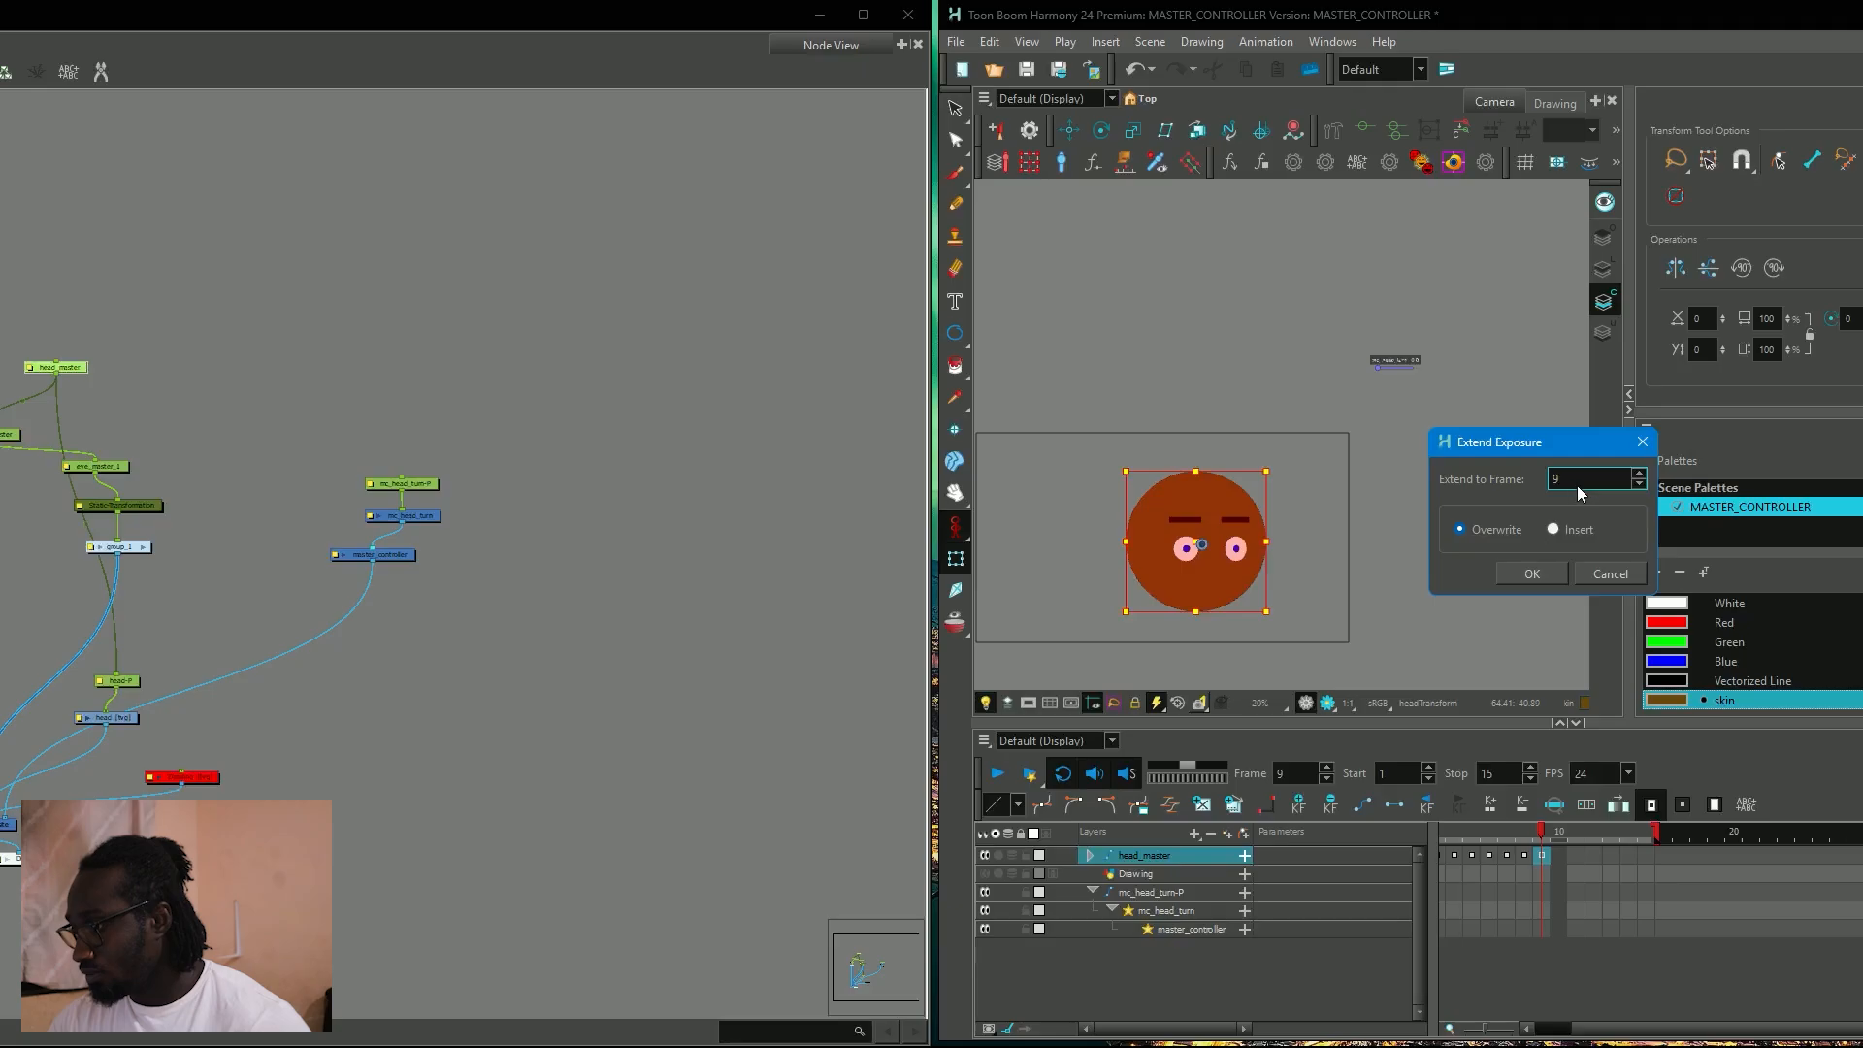
drag(1570, 480, 1547, 488)
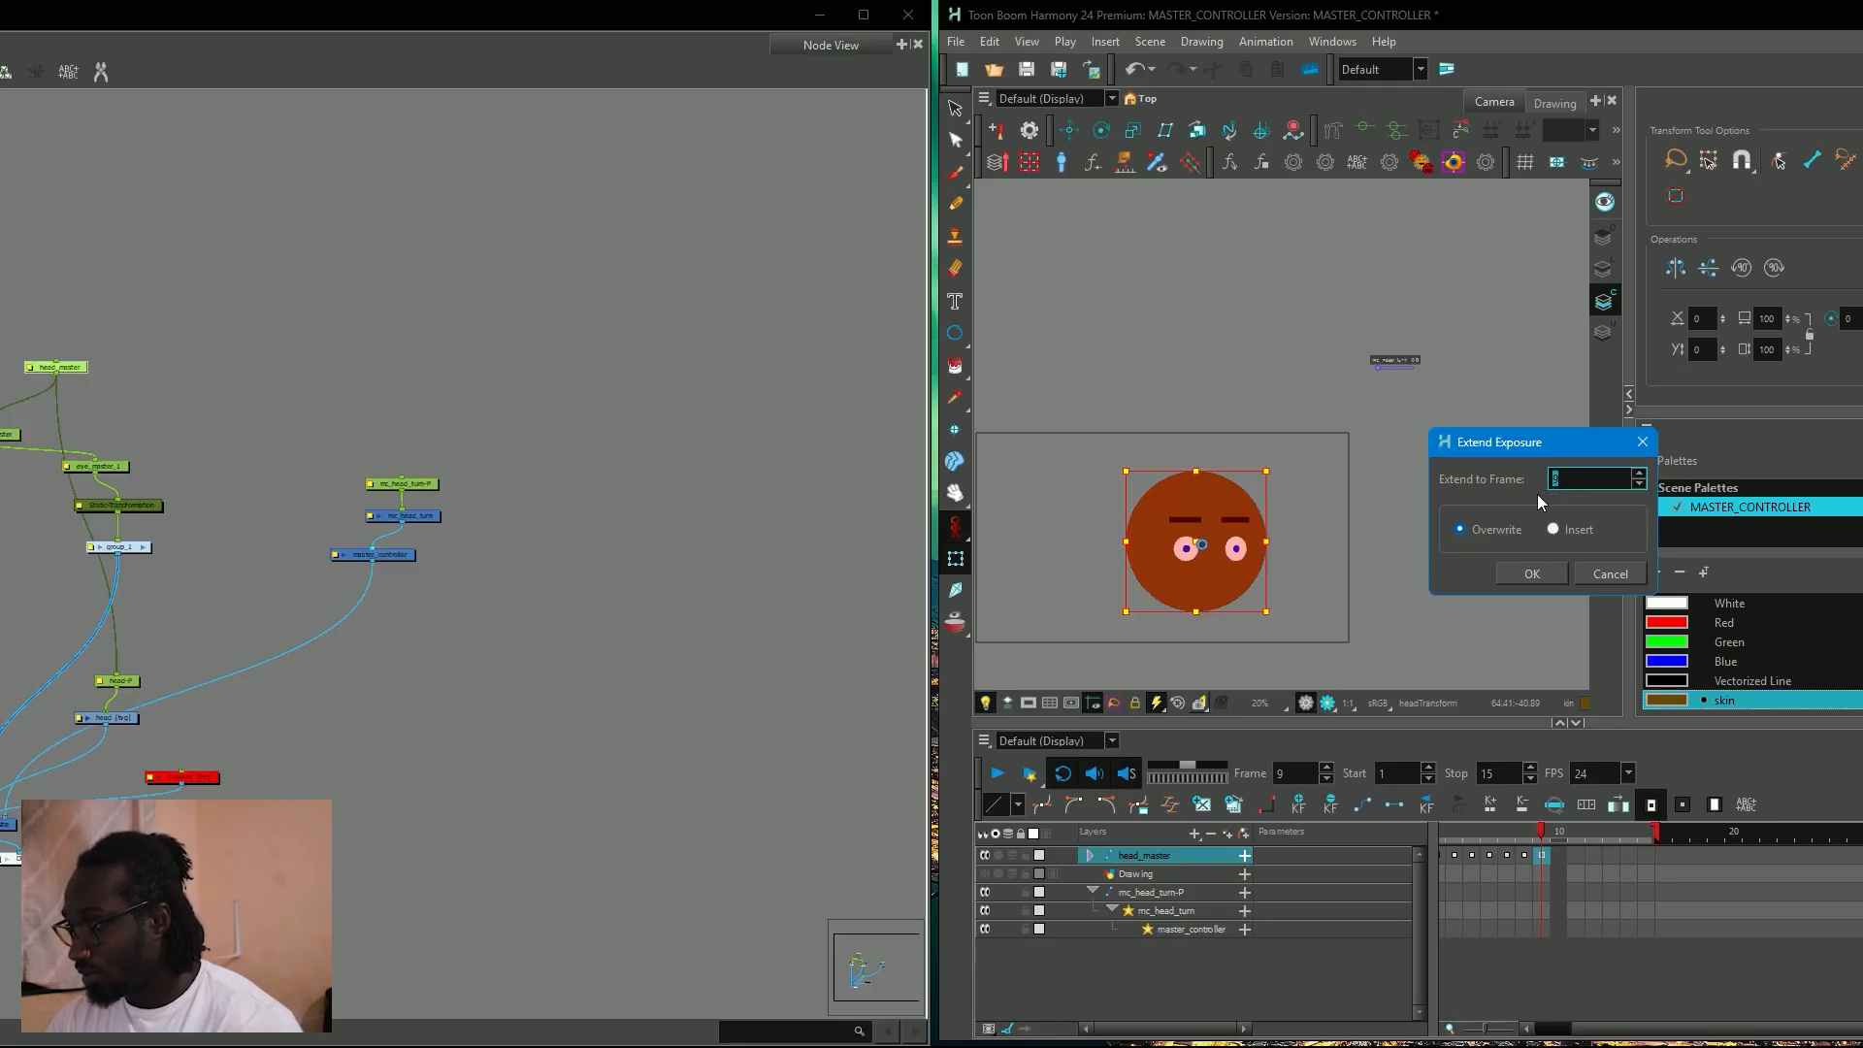
text(150)
click(1556, 571)
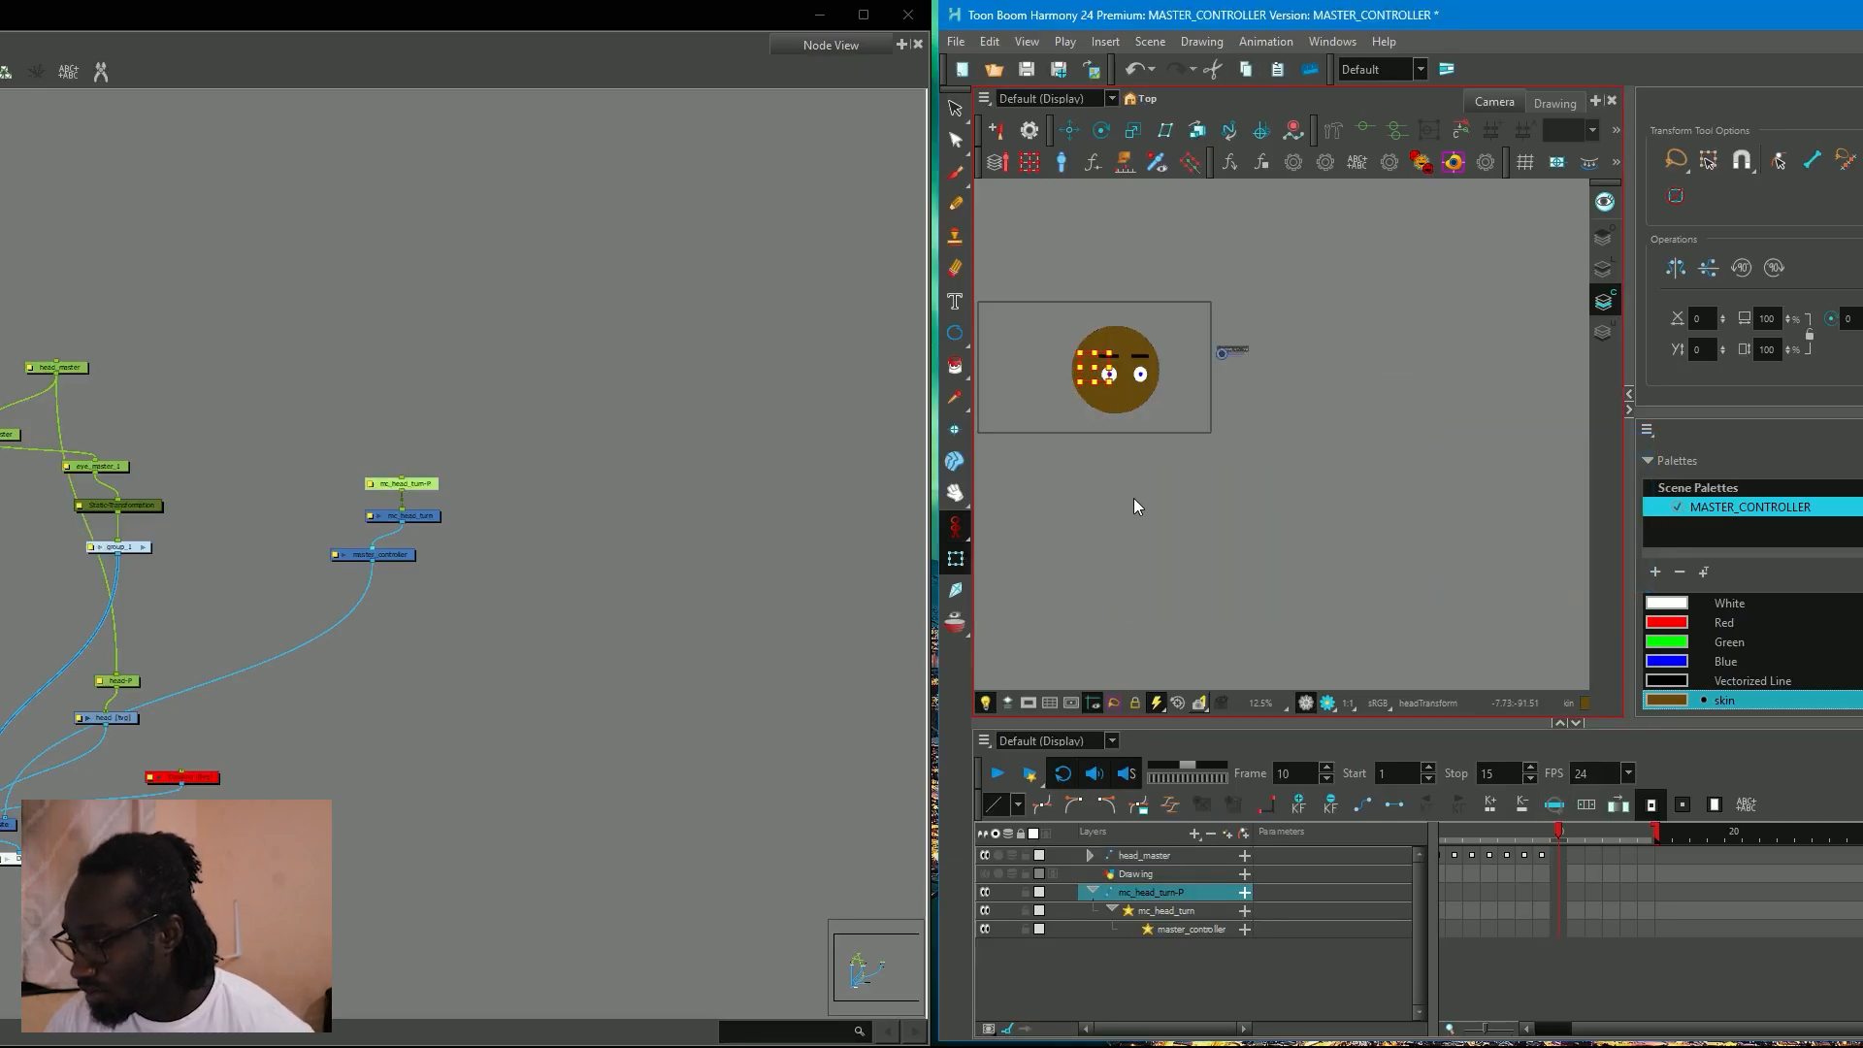
scroll(1135, 498, up, 2)
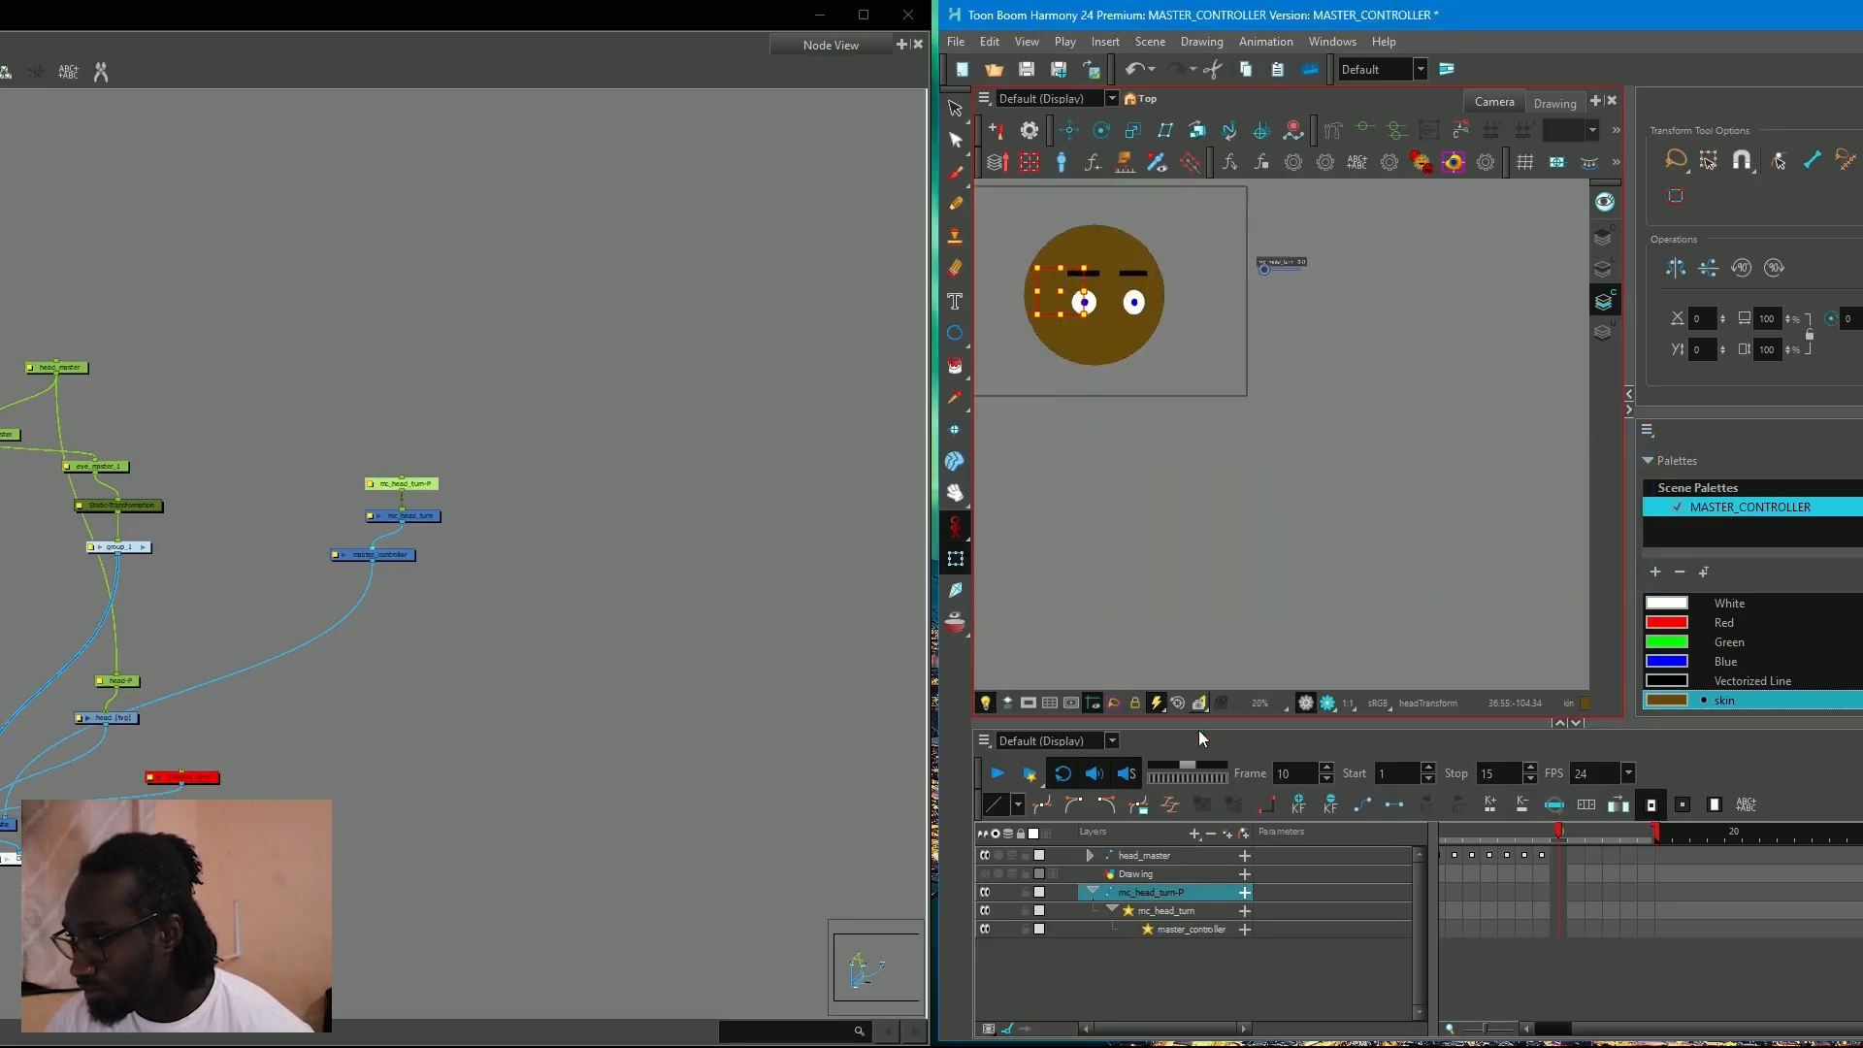
Select mc_head_turn and adjust its slider on frame 10 to change the head pose.
click(1169, 910)
scroll(1289, 416, up, 2)
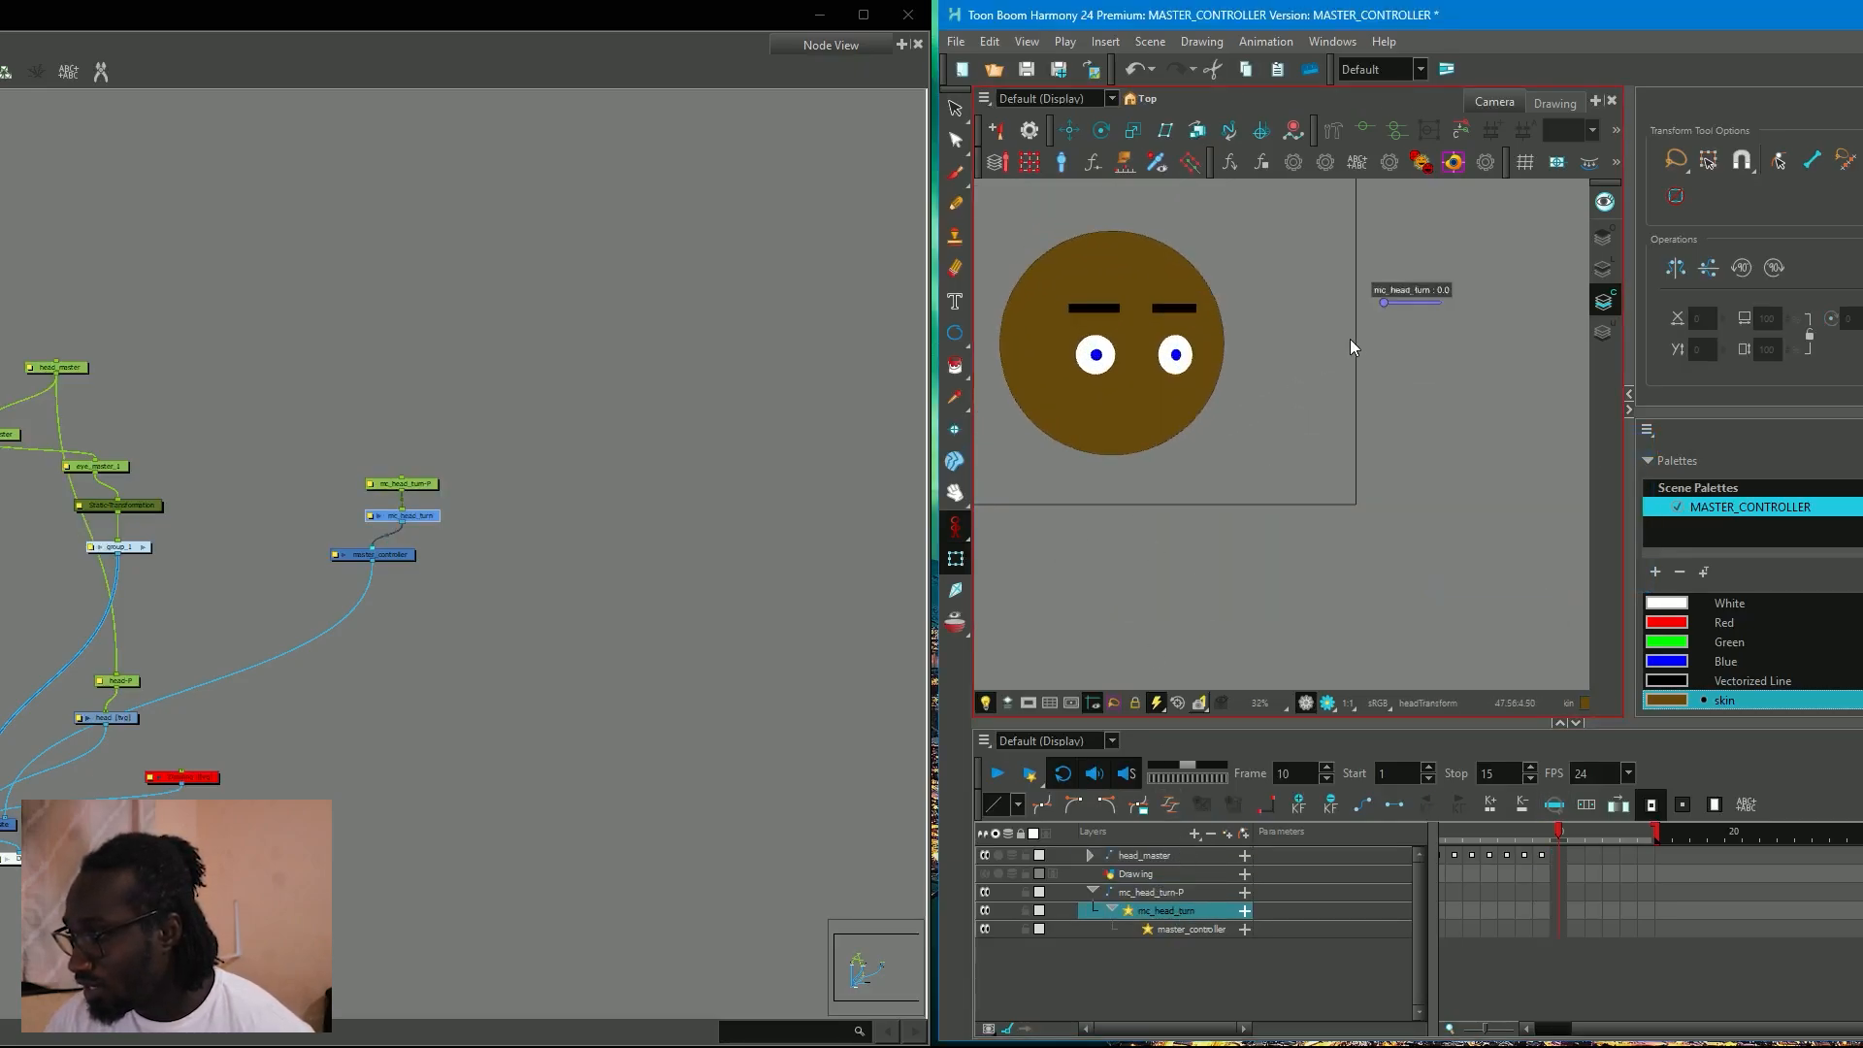
drag(1385, 331, 1481, 338)
Set the playback stop frame to 40.
click(1569, 835)
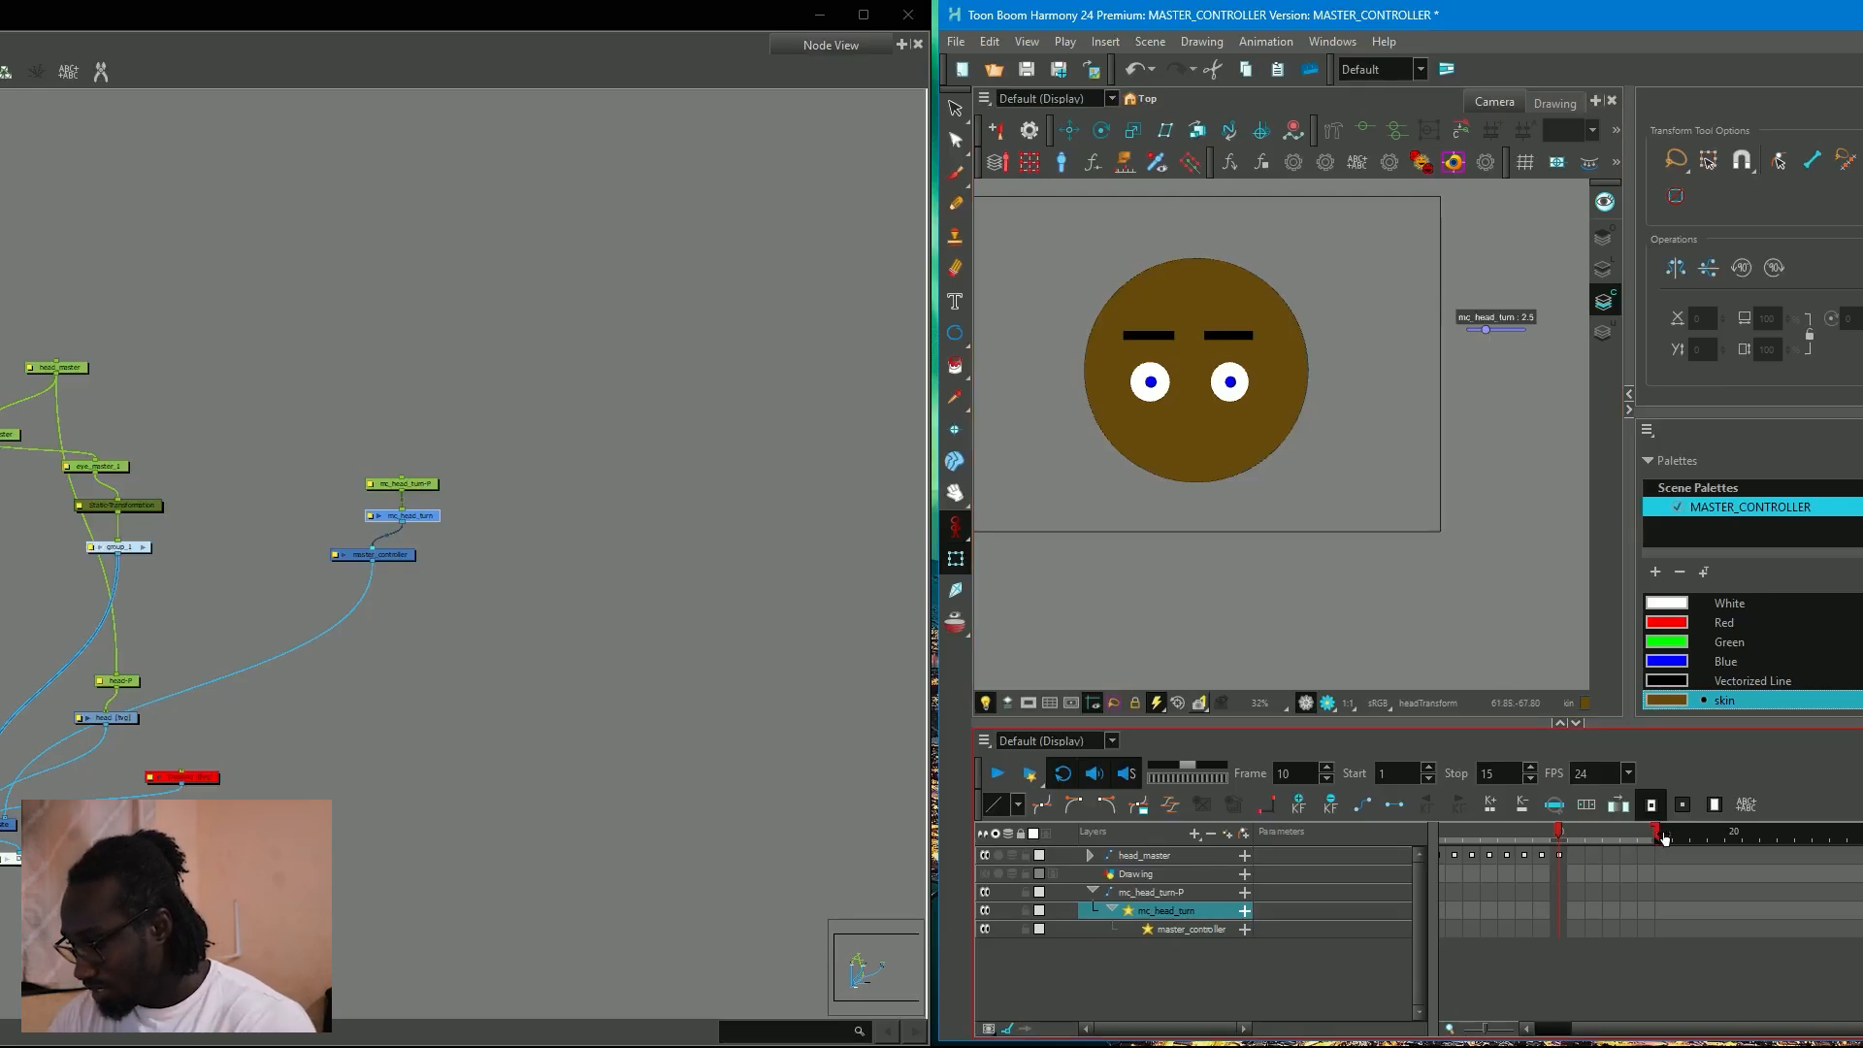
key(1)
drag(1612, 1028, 1591, 1029)
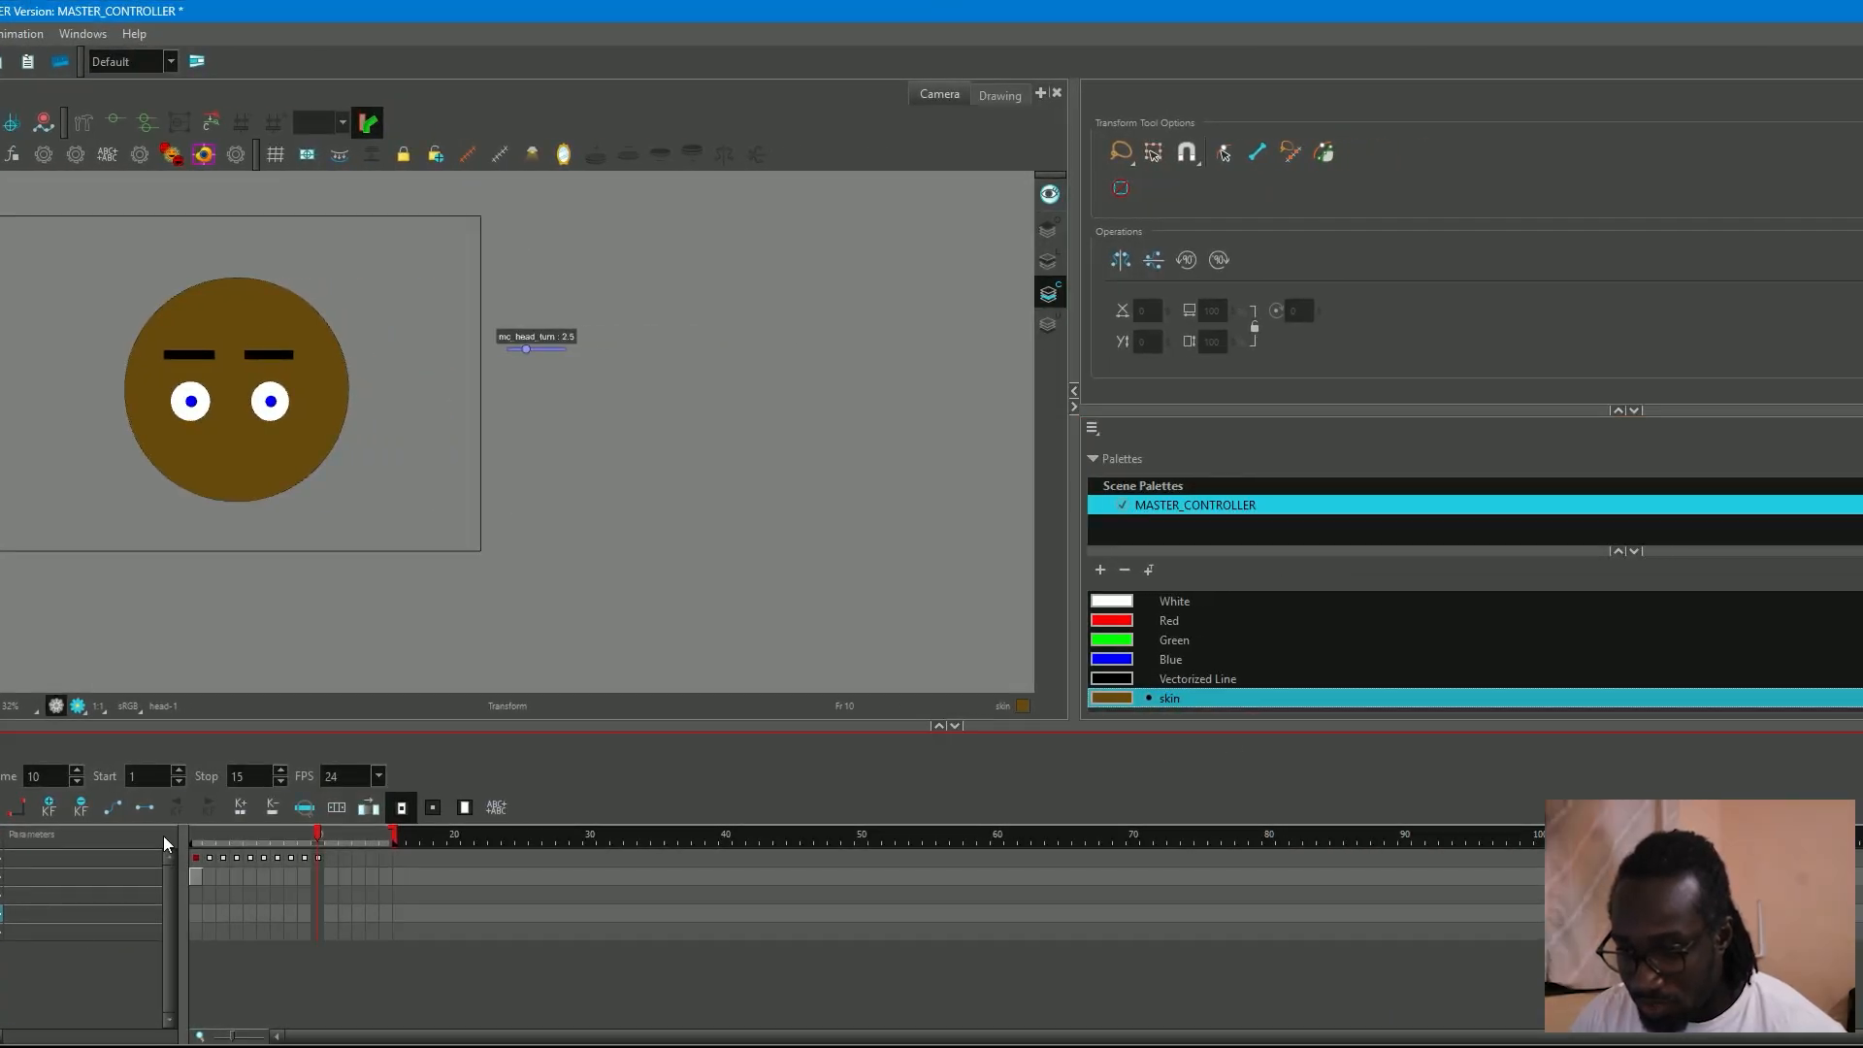
mouse_move(393, 834)
mouse_down()
mouse_move(893, 836)
mouse_move(714, 836)
mouse_move(731, 837)
mouse_up()
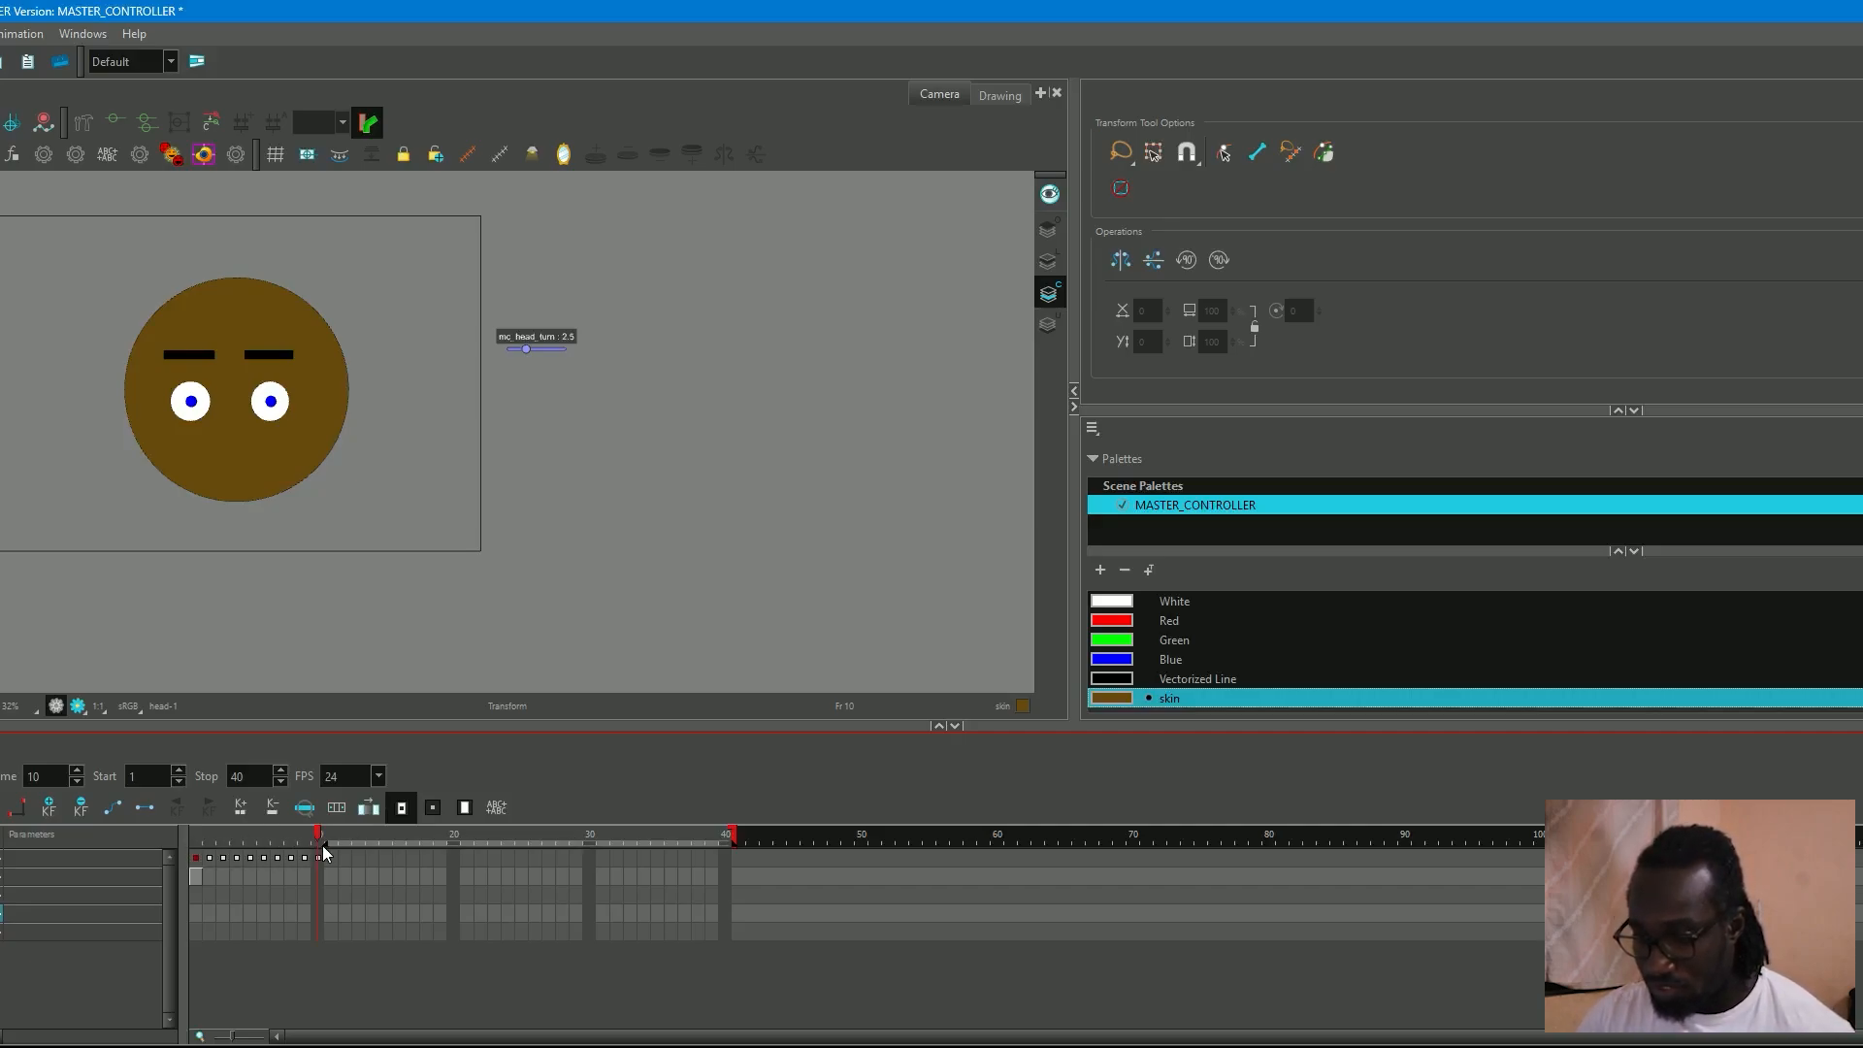
With playback starting at frame 11, extend the head's exposure to frame 40 in Overwrite mode and save the scene.
click(331, 913)
key(b)
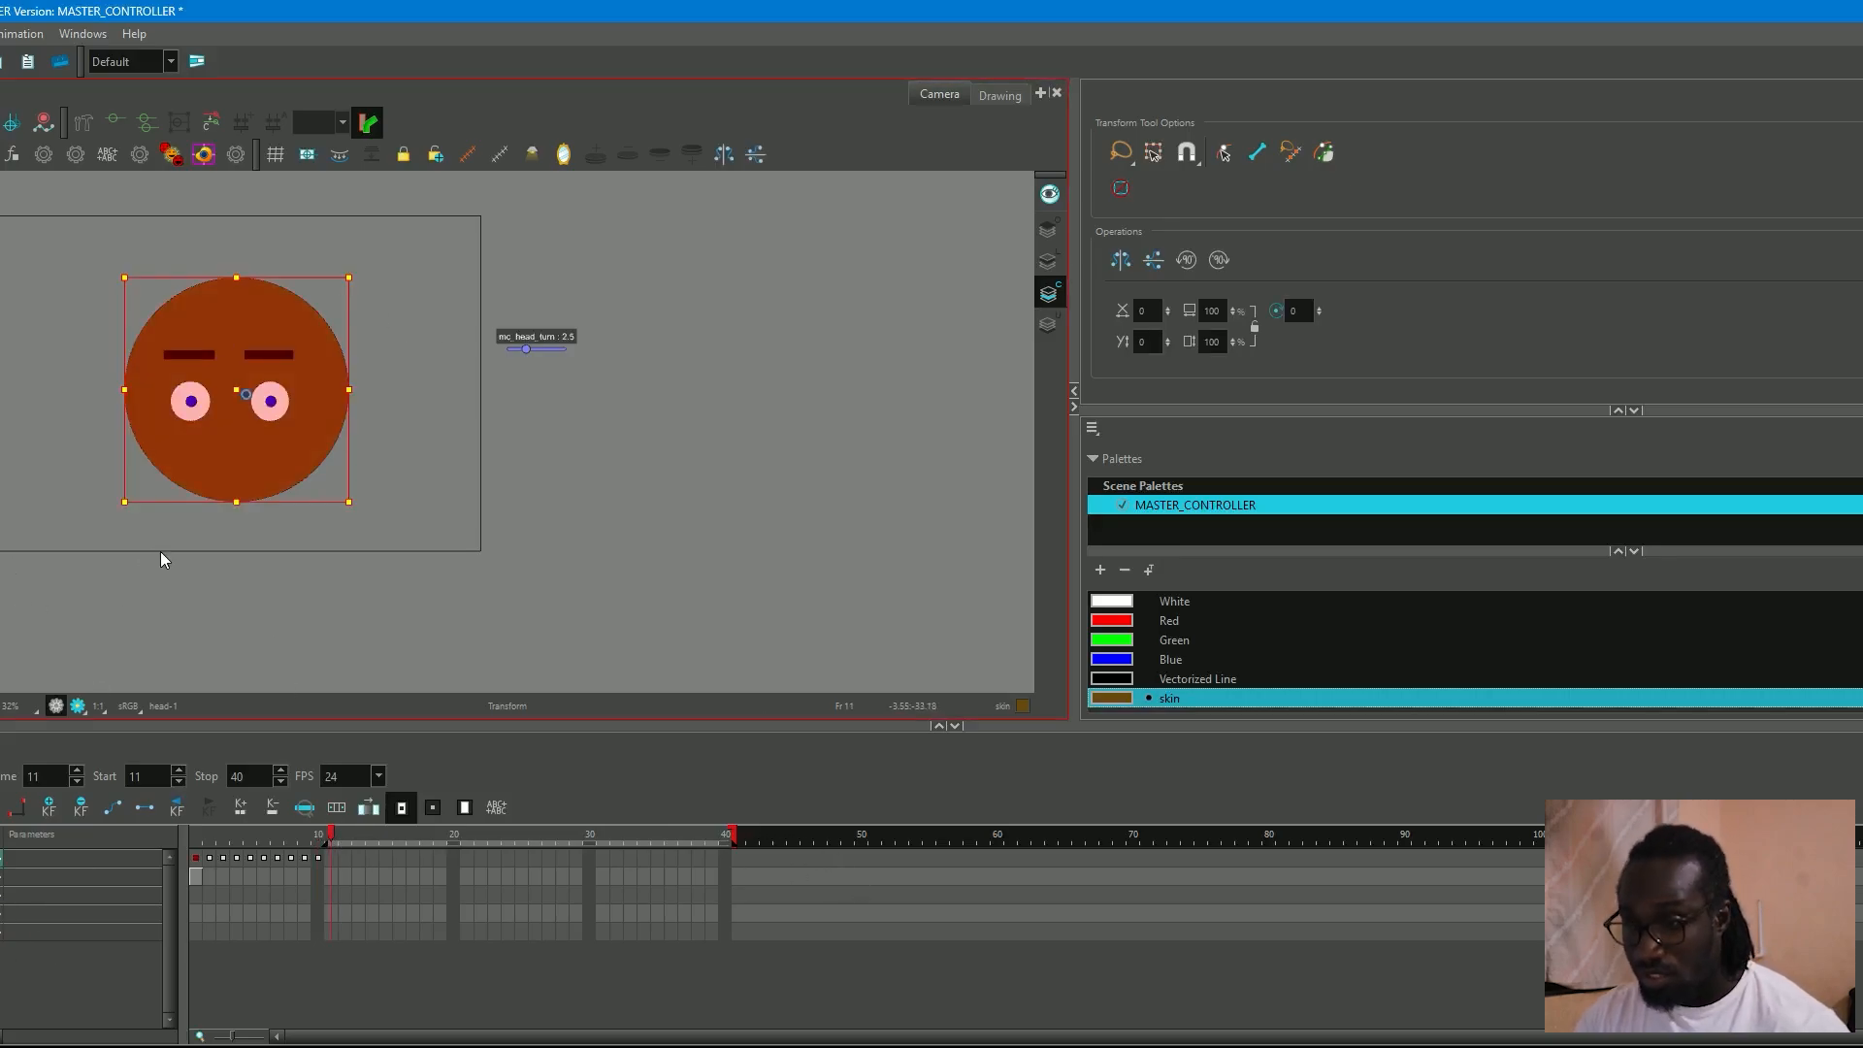
key(F5)
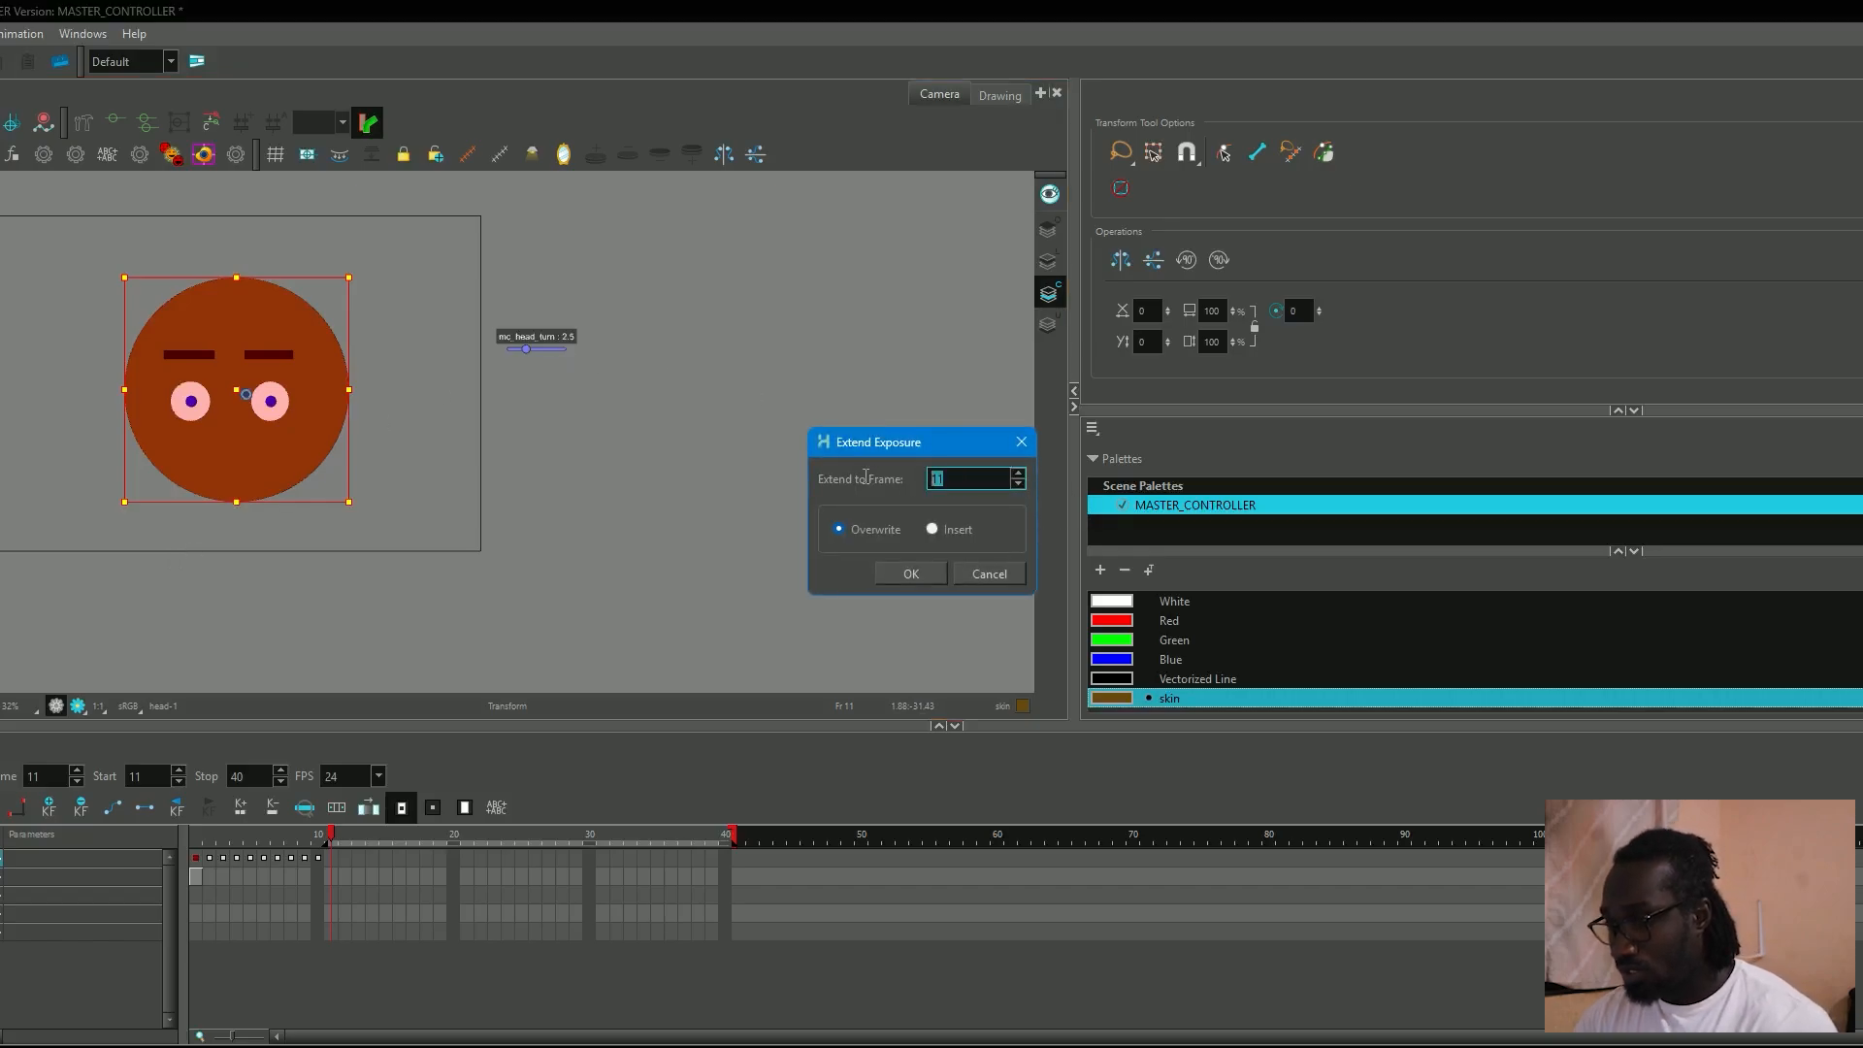
text(40)
click(912, 573)
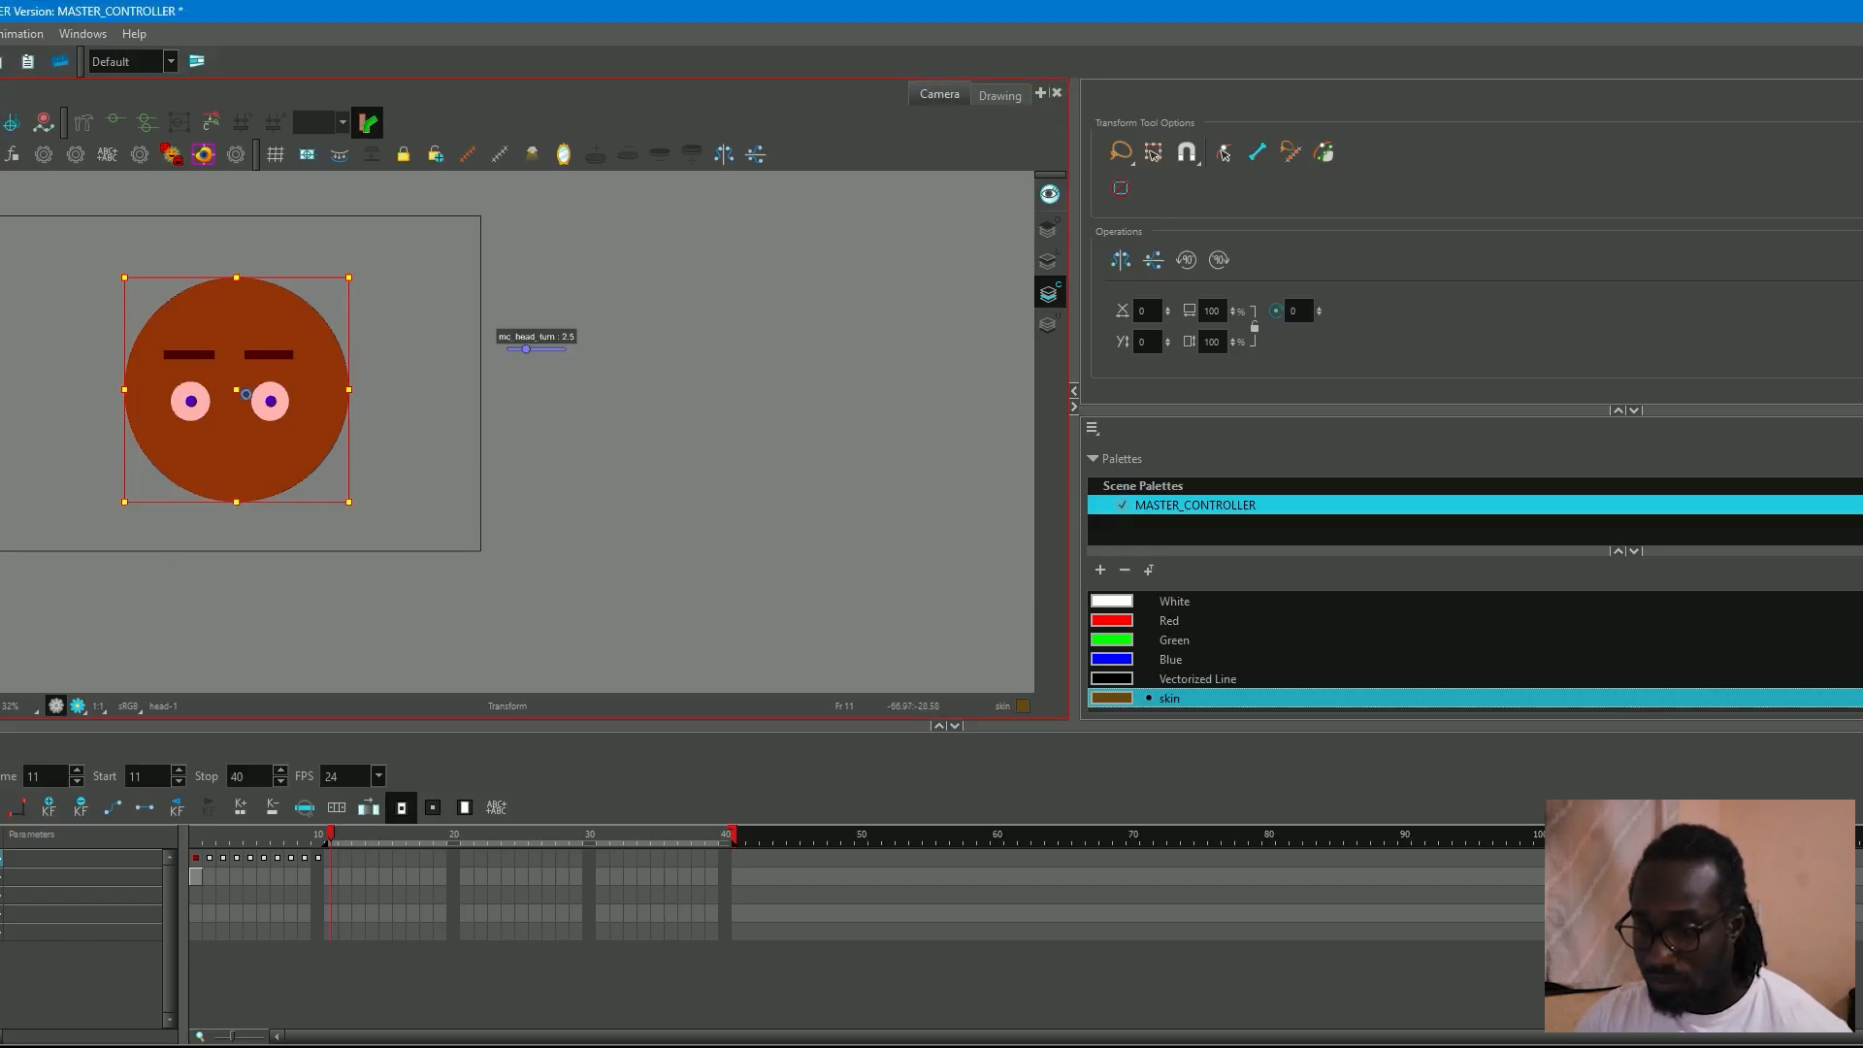
key(ctrl+s)
Animate the head turn by setting the mc_head_turn slider to 0.0 on frame 11 and 8.0 on frame 20.
click(337, 860)
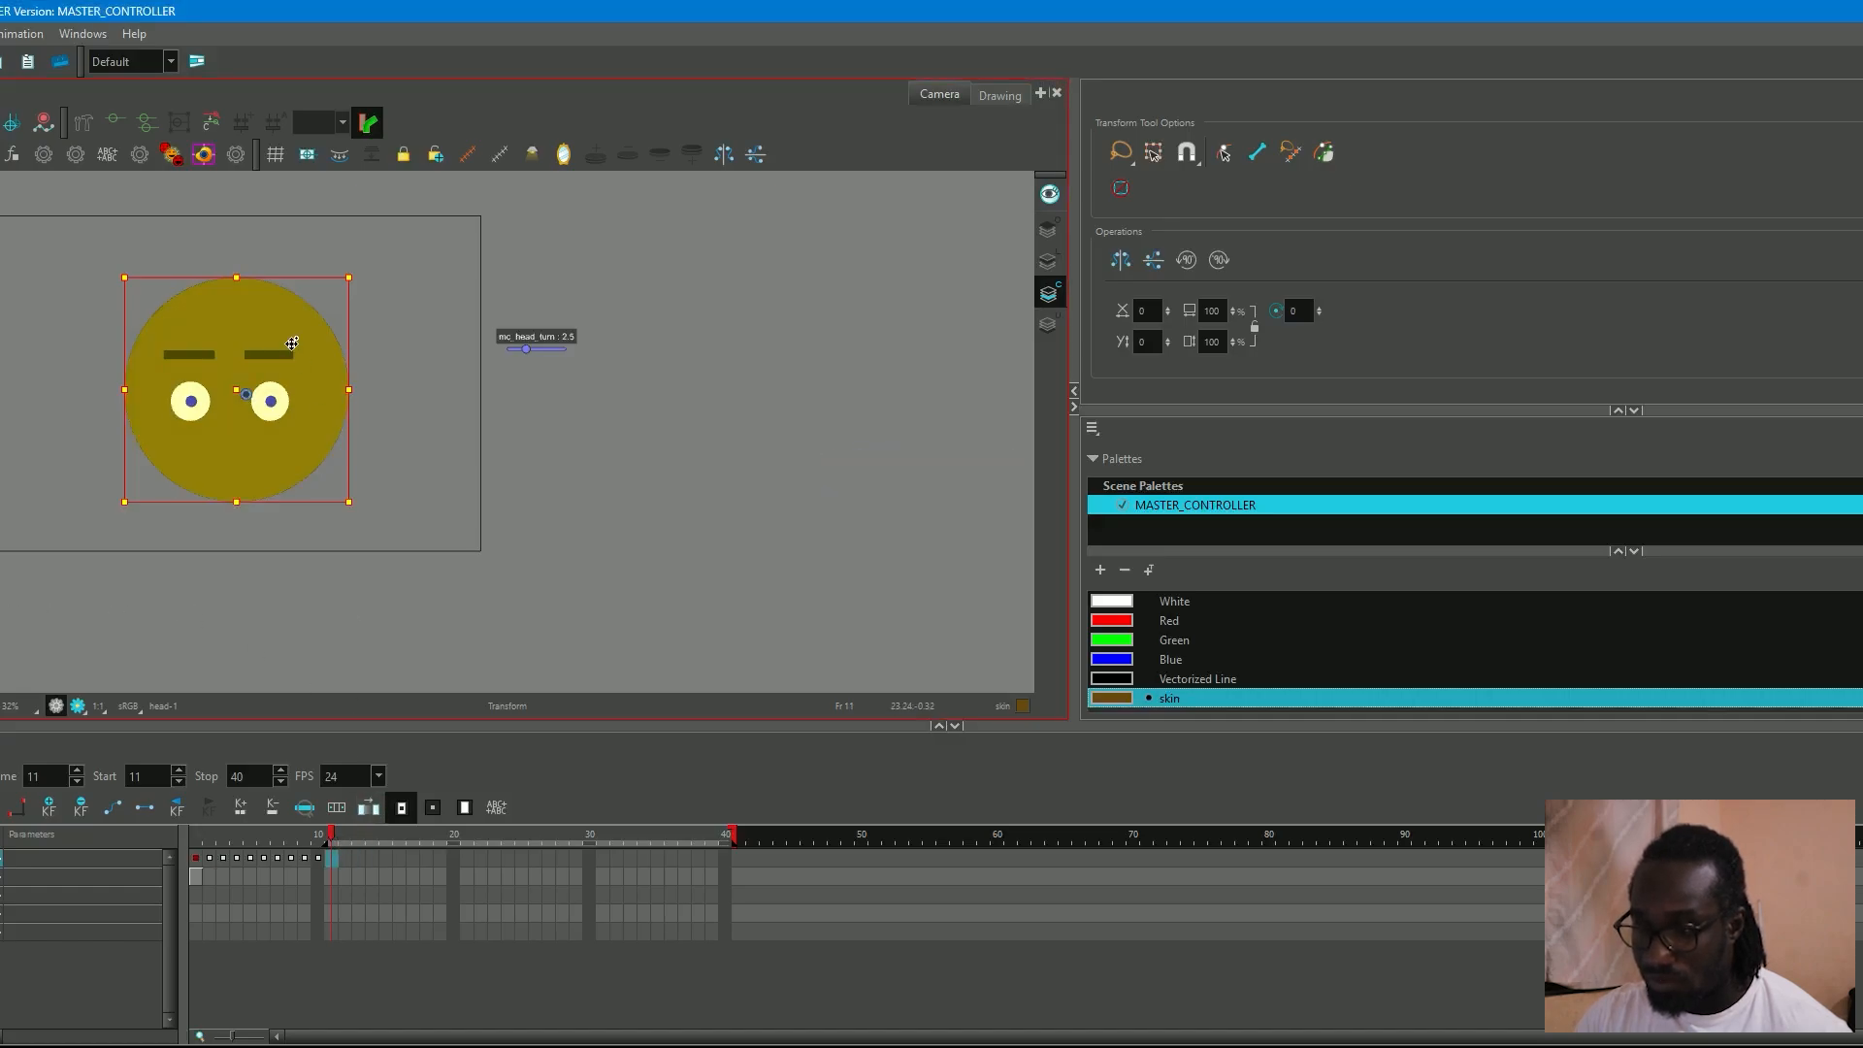
drag(524, 347, 491, 349)
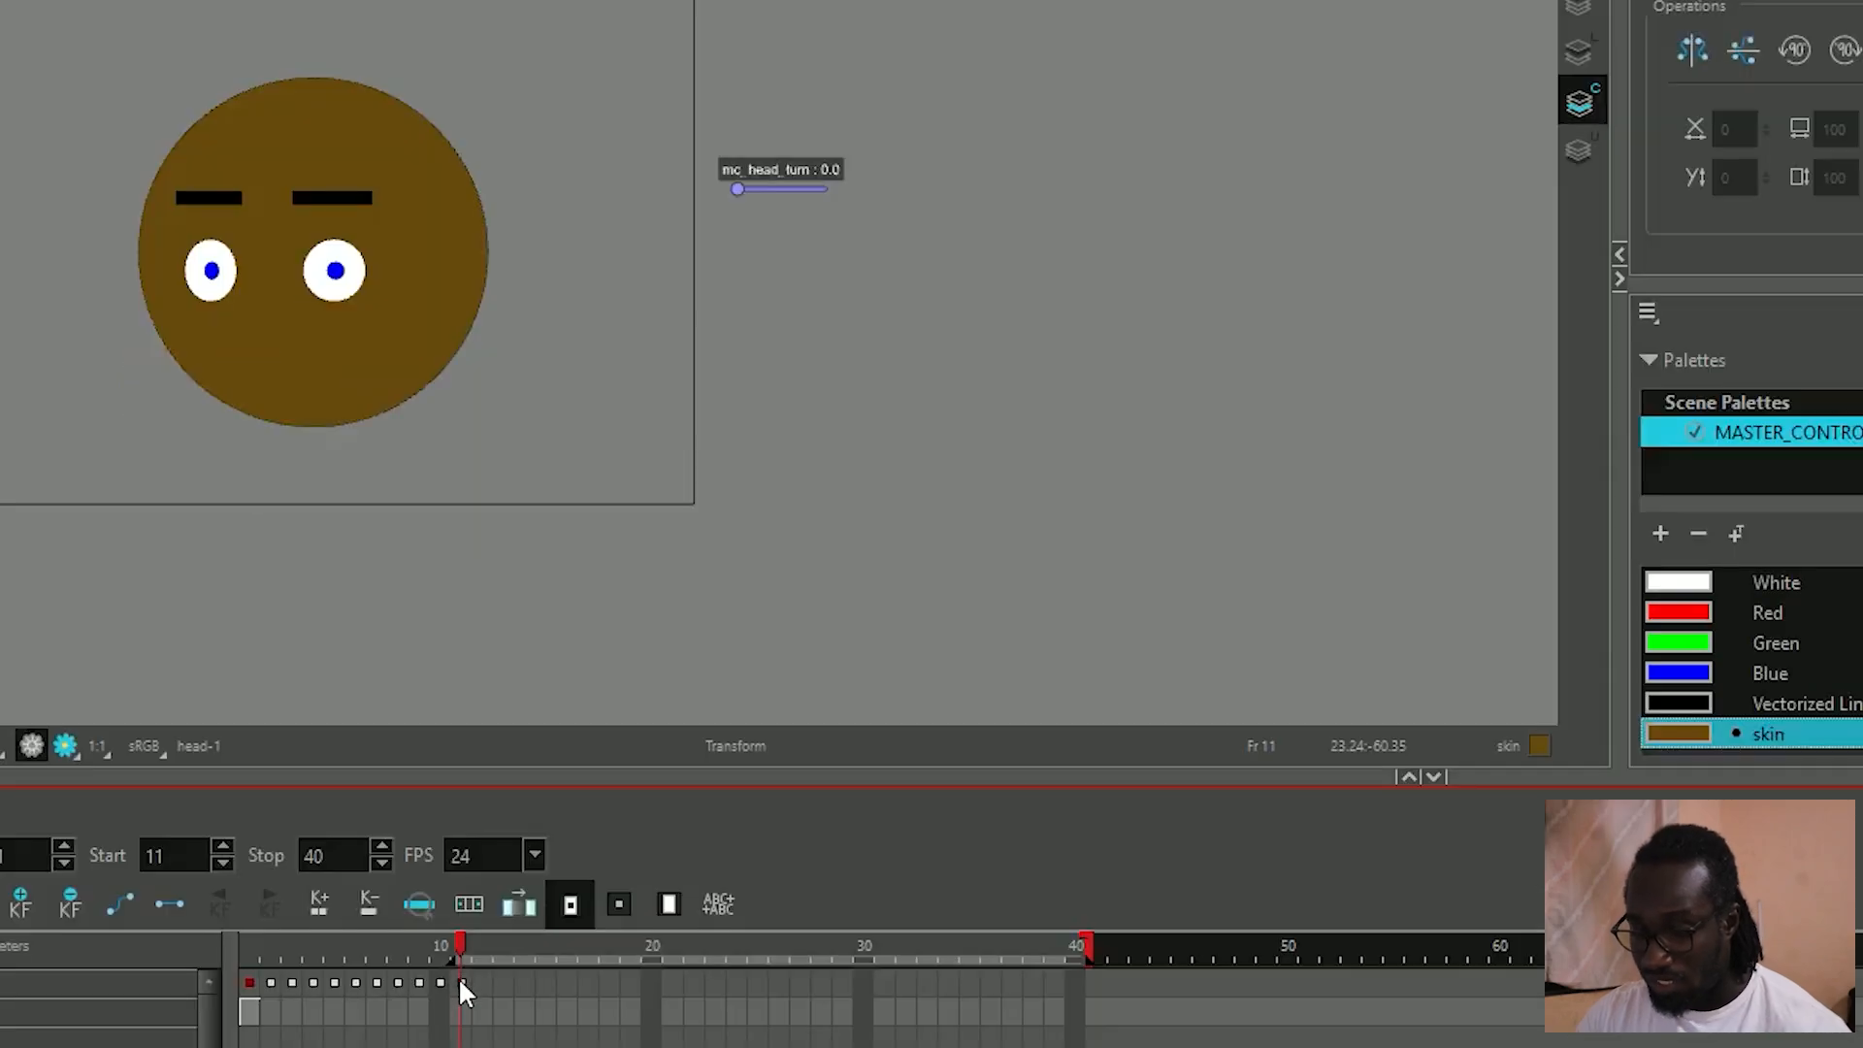
click(331, 857)
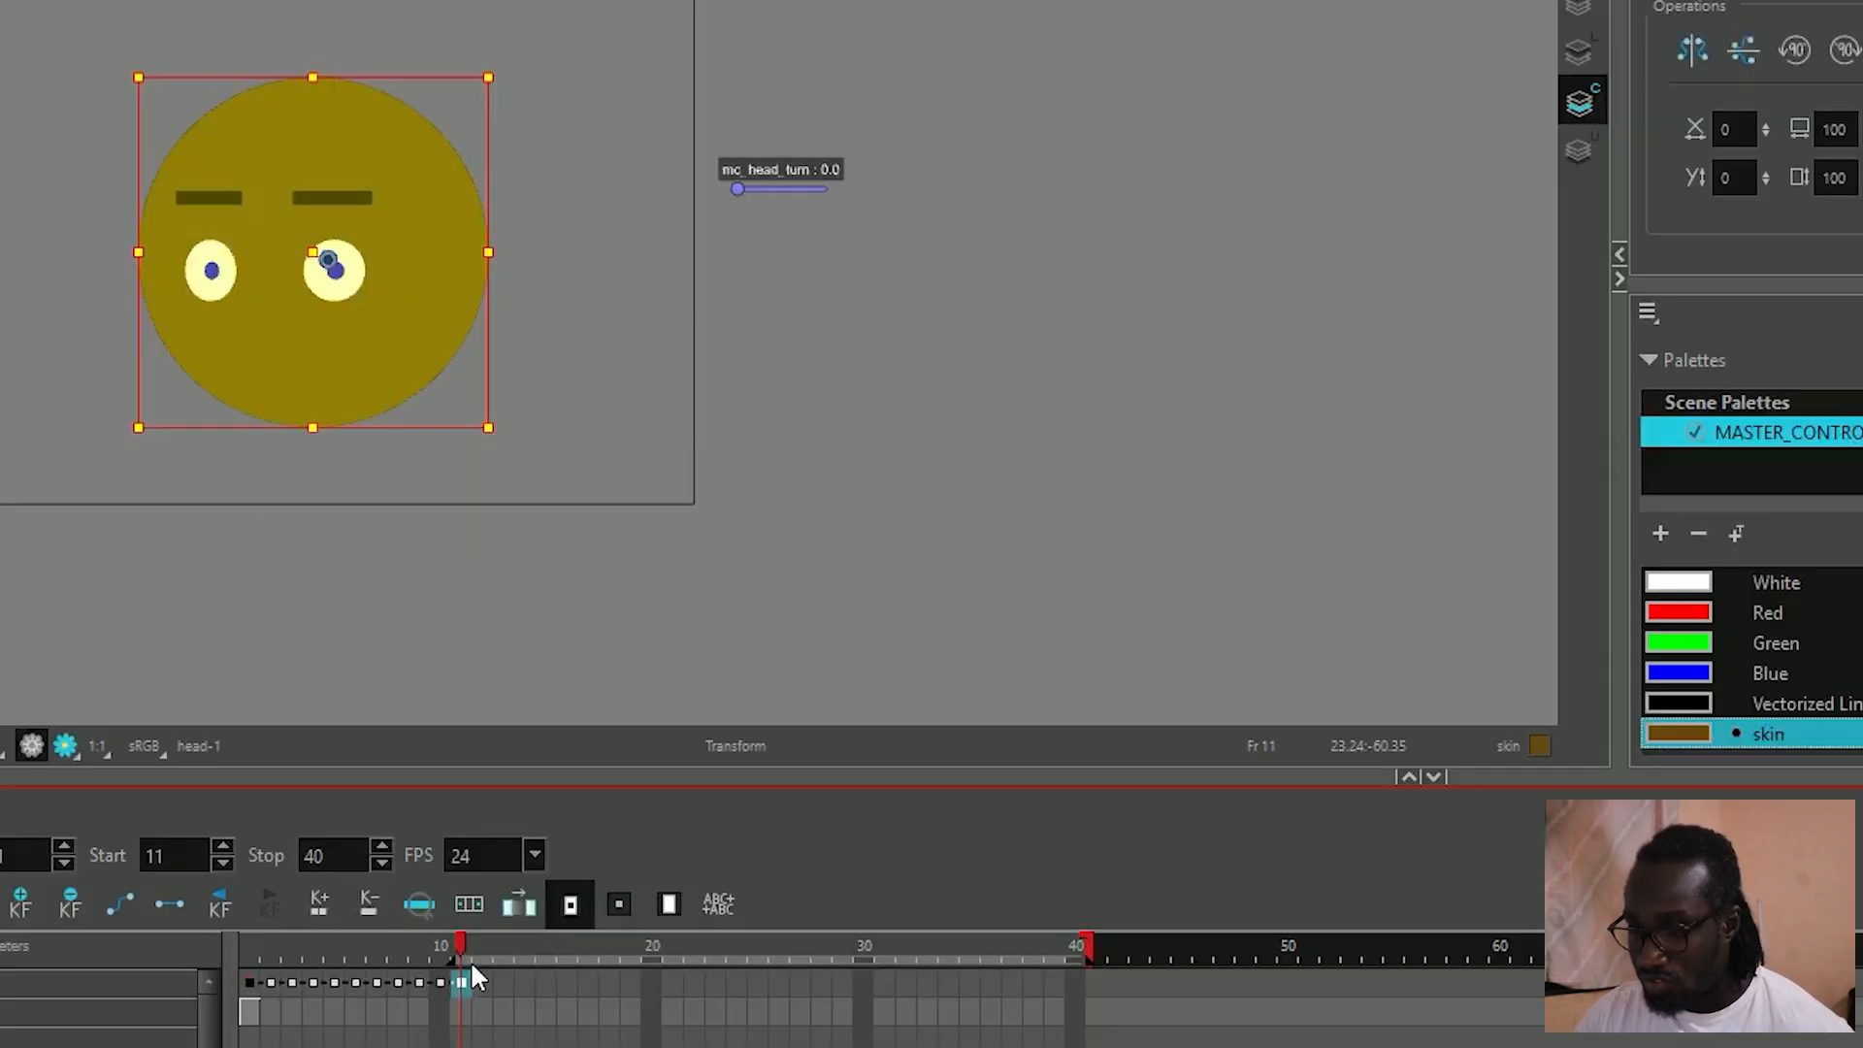
drag(460, 946, 524, 948)
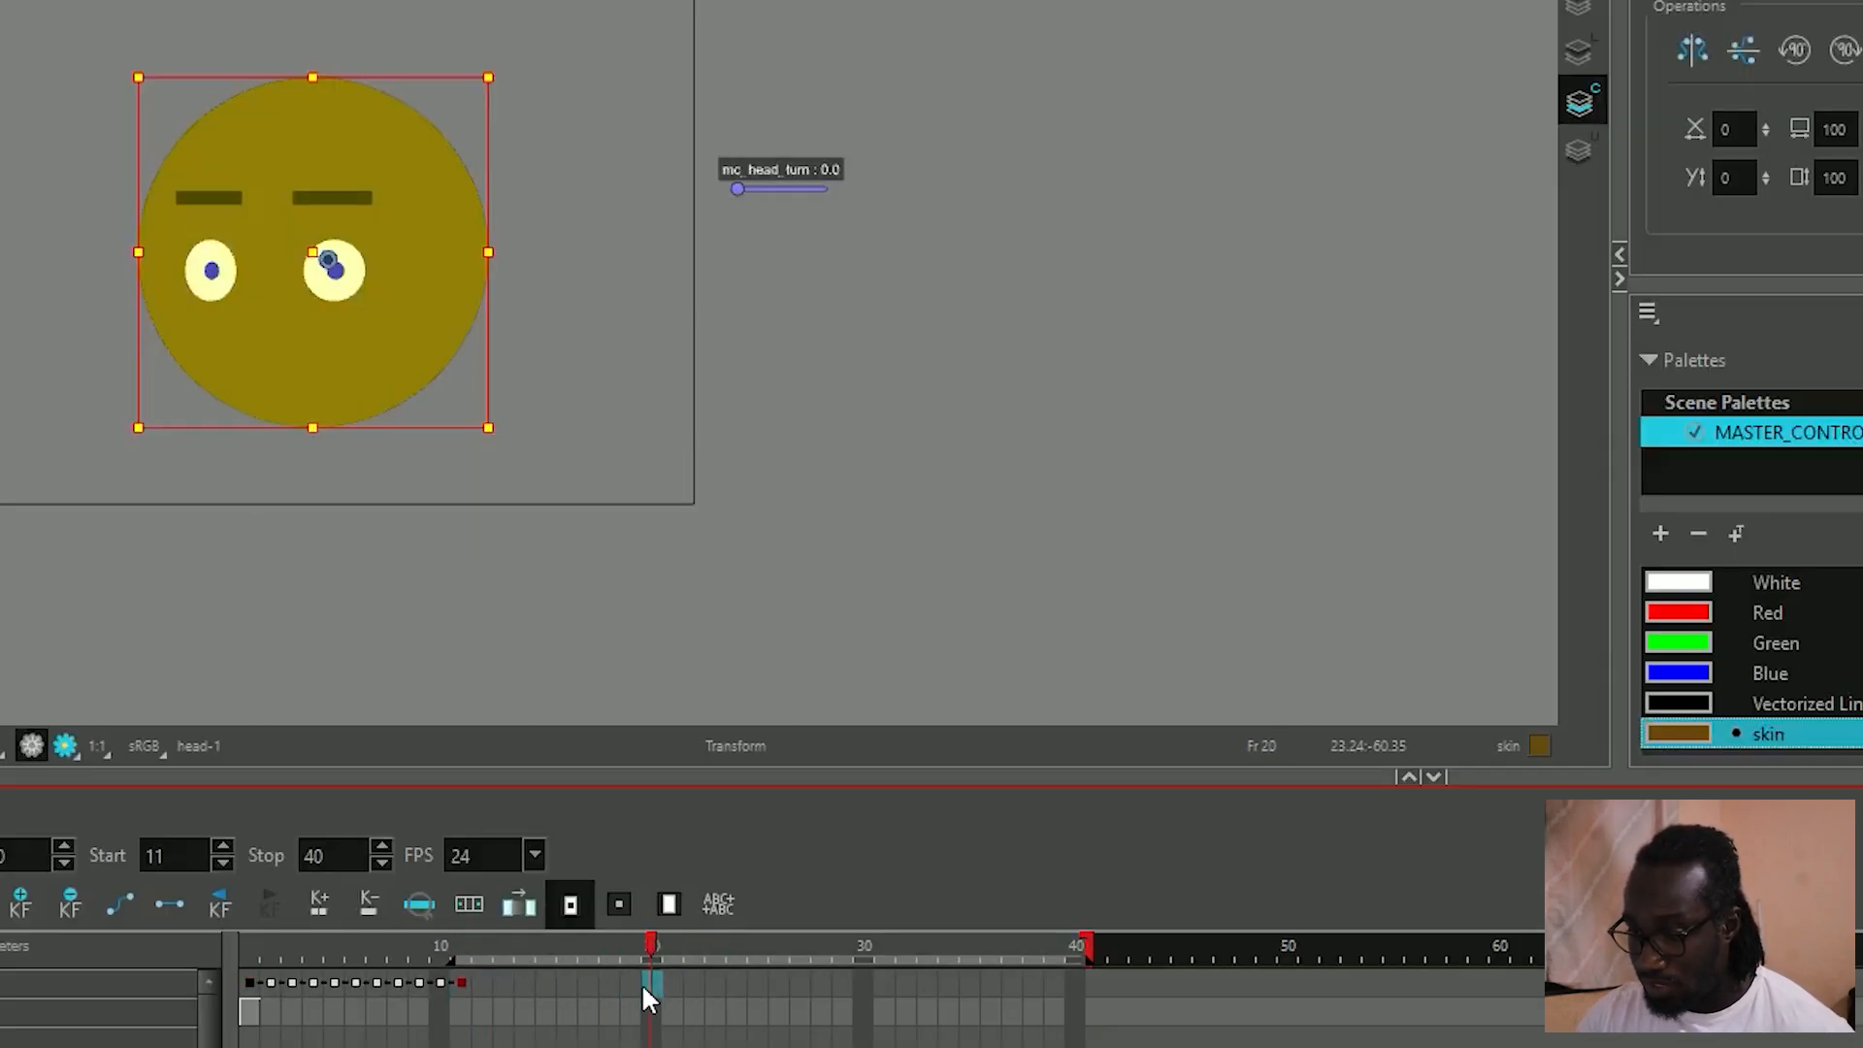
drag(735, 190, 831, 190)
Set the playback stop frame to 21 and play the head turn animation from frame 11.
mouse_move(654, 945)
mouse_down()
mouse_move(437, 958)
mouse_move(480, 970)
mouse_move(461, 960)
mouse_up()
mouse_move(1085, 946)
mouse_down()
mouse_move(645, 951)
mouse_move(684, 949)
mouse_up()
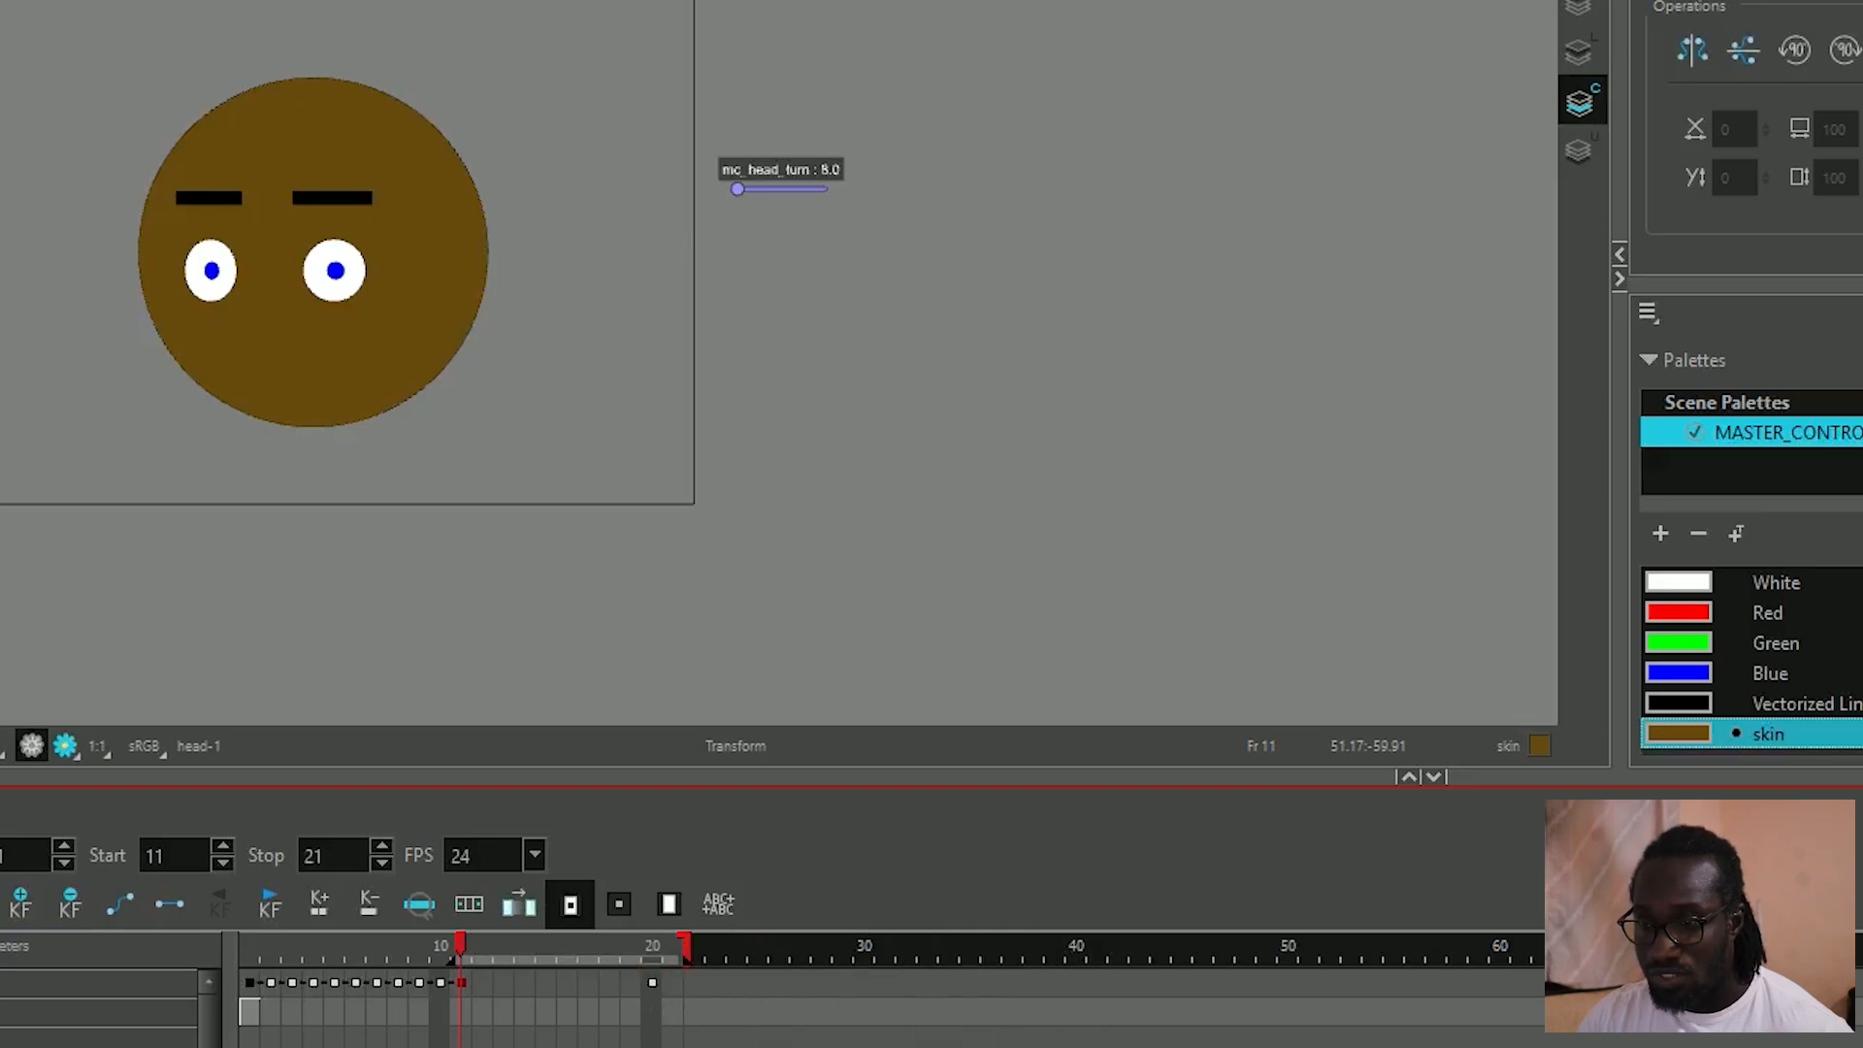
key(p)
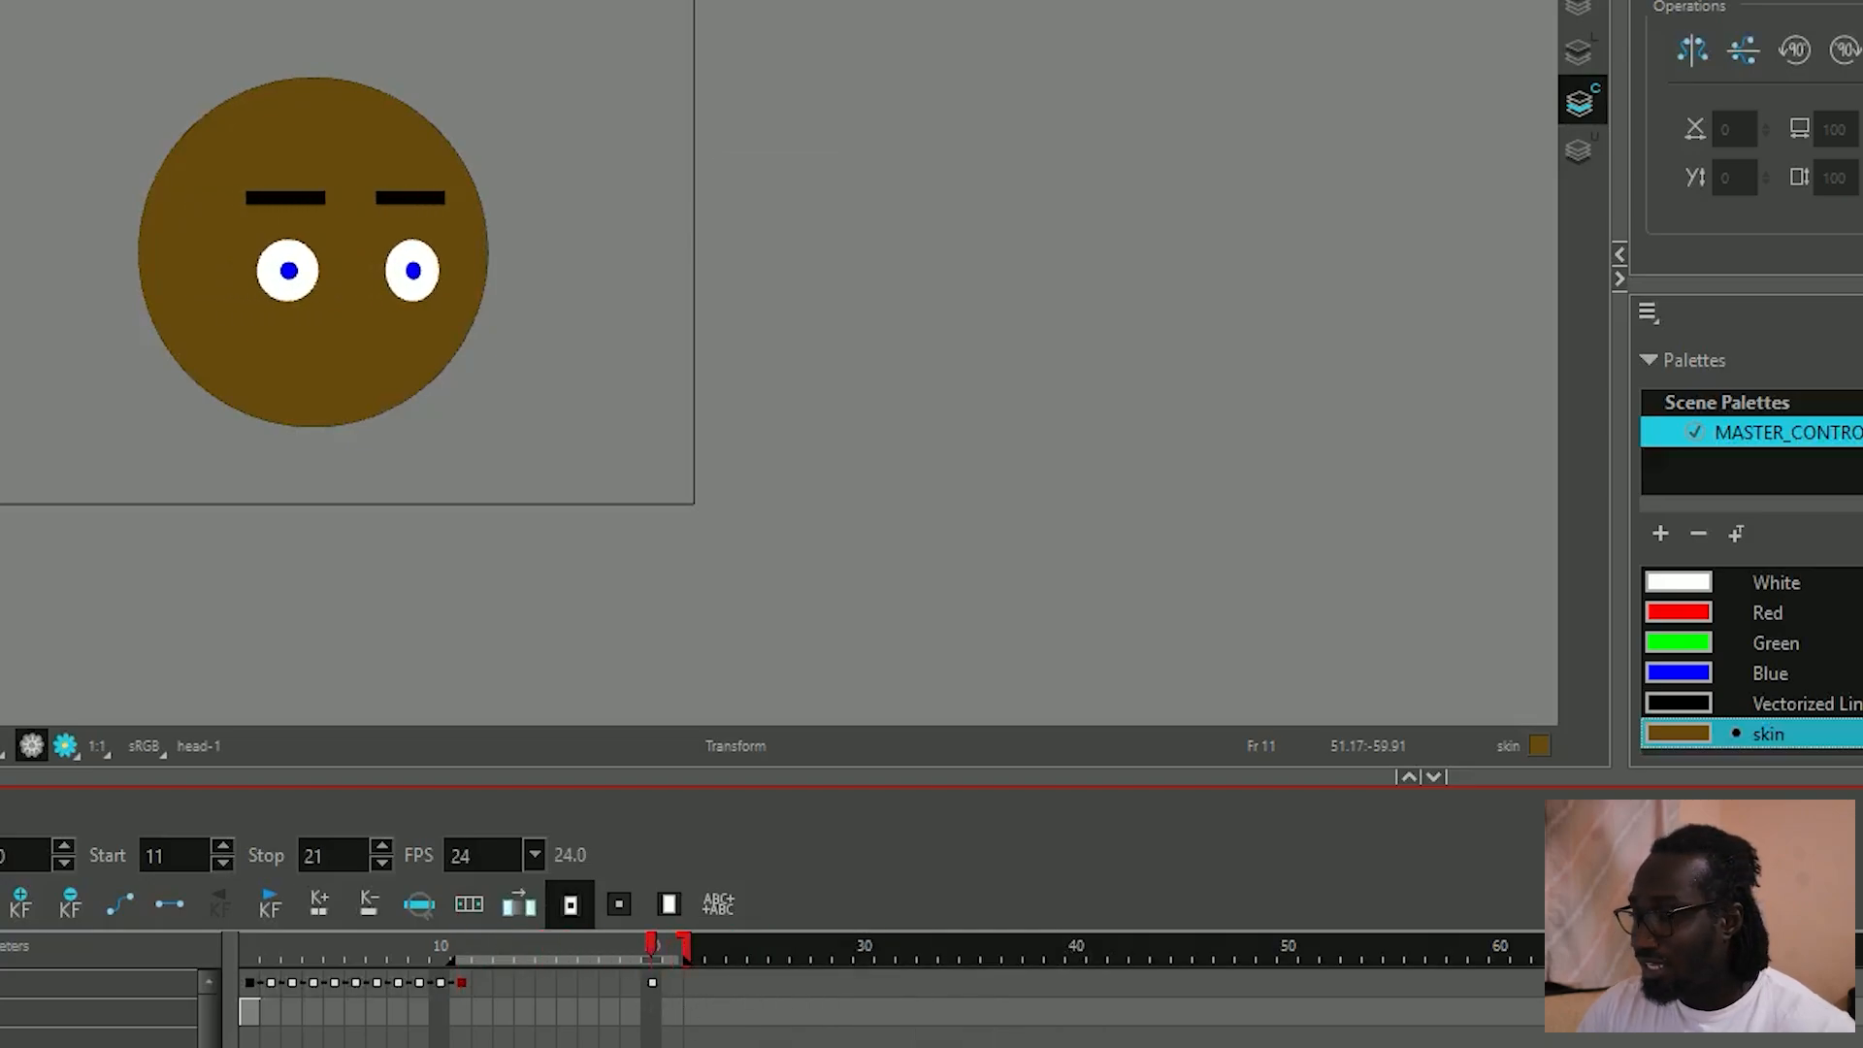